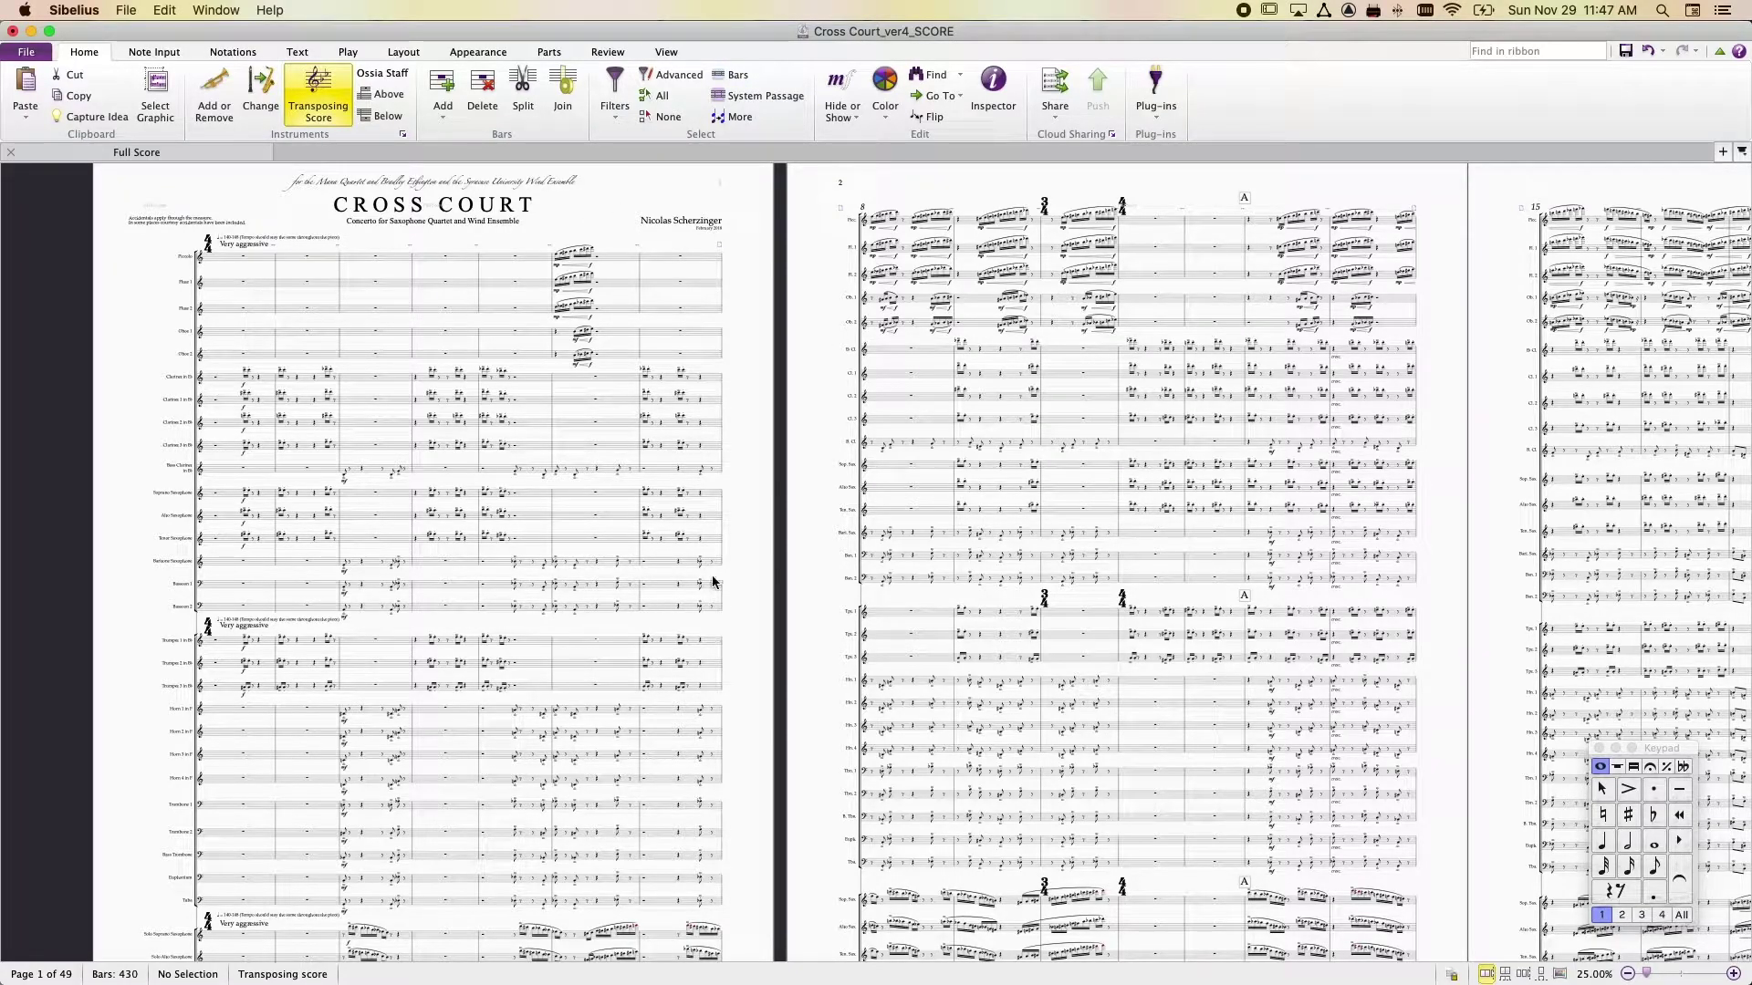
Export the Cross Court_ver4_SCORE score as a MIDI file saved to the Desktop
scroll(739, 575, "right", 2)
scroll(739, 576, "down", 1)
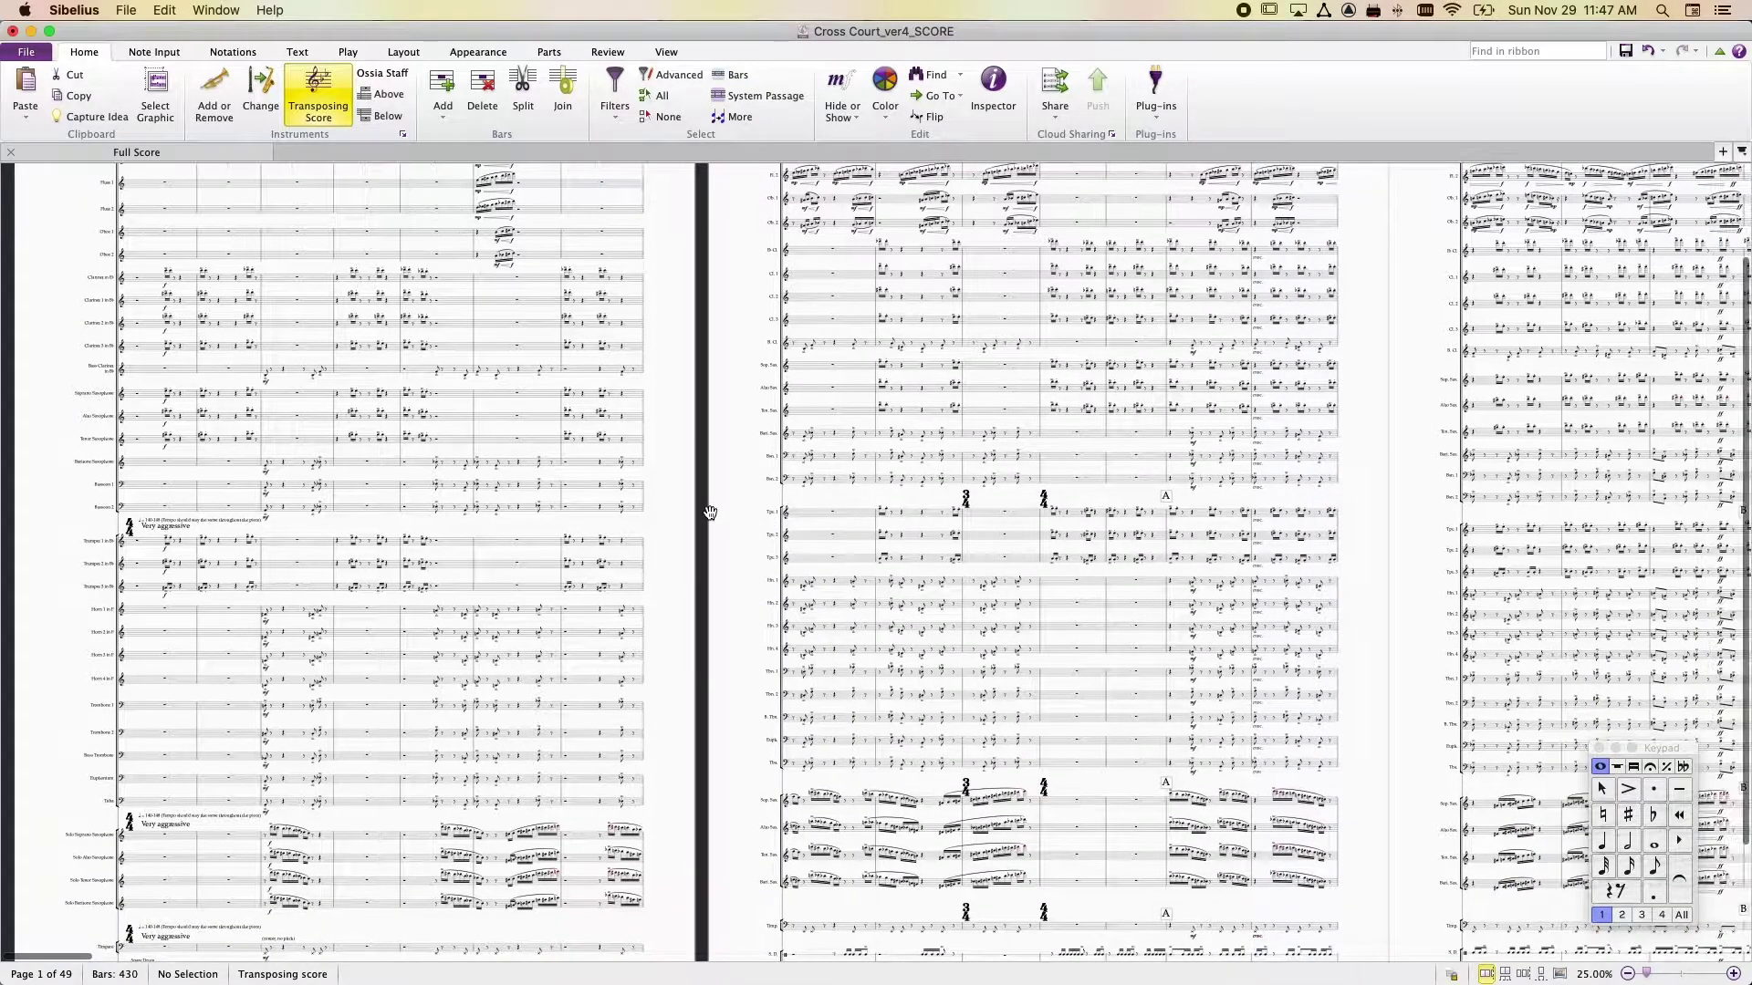
scroll(710, 512, "down", 1)
scroll(709, 511, "up", 3)
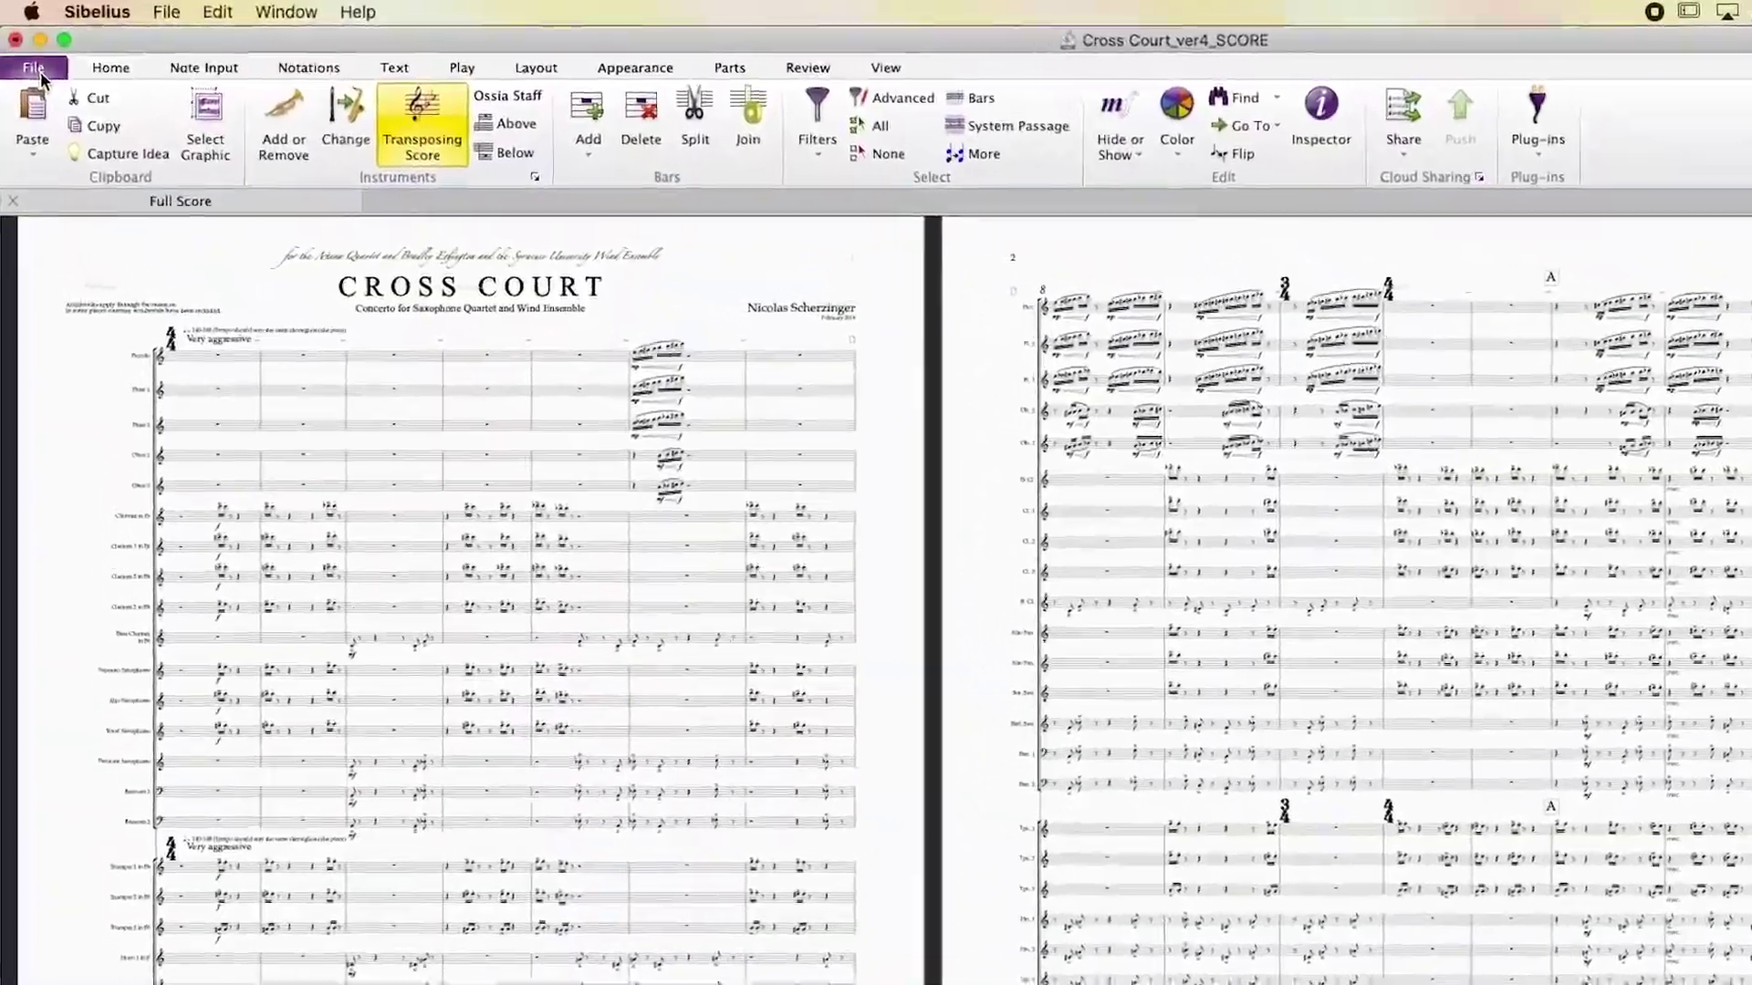
left_click(31, 57)
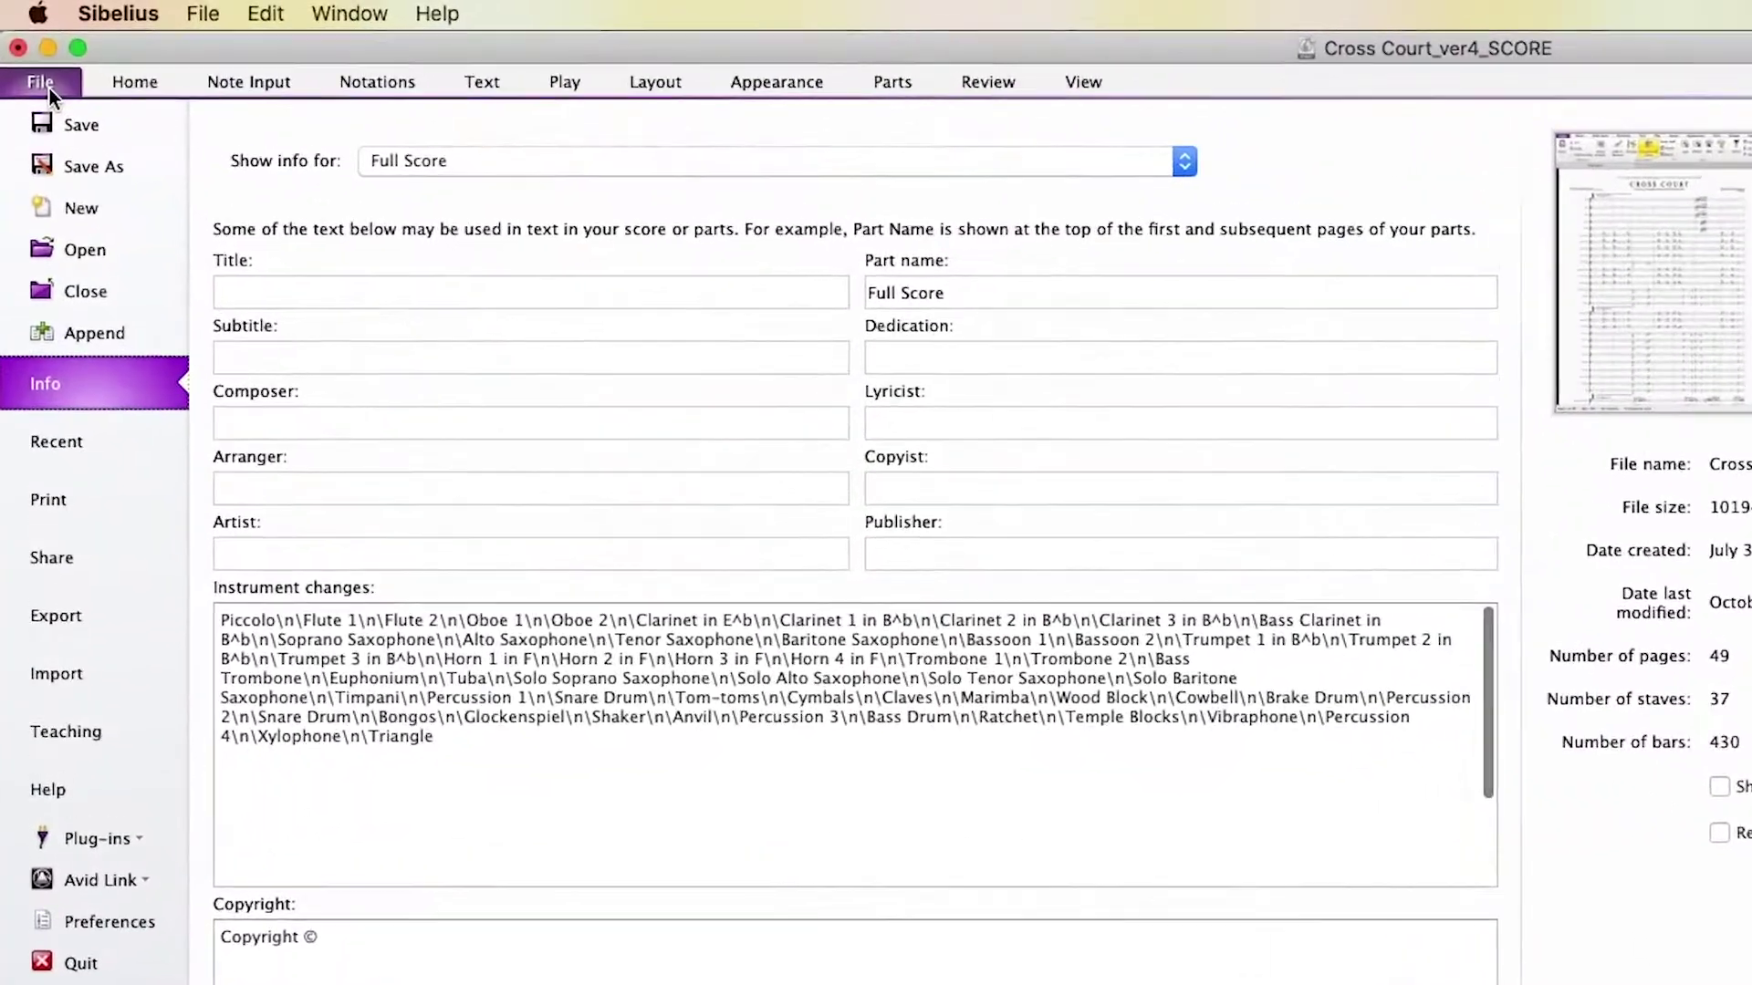
left_click(47, 625)
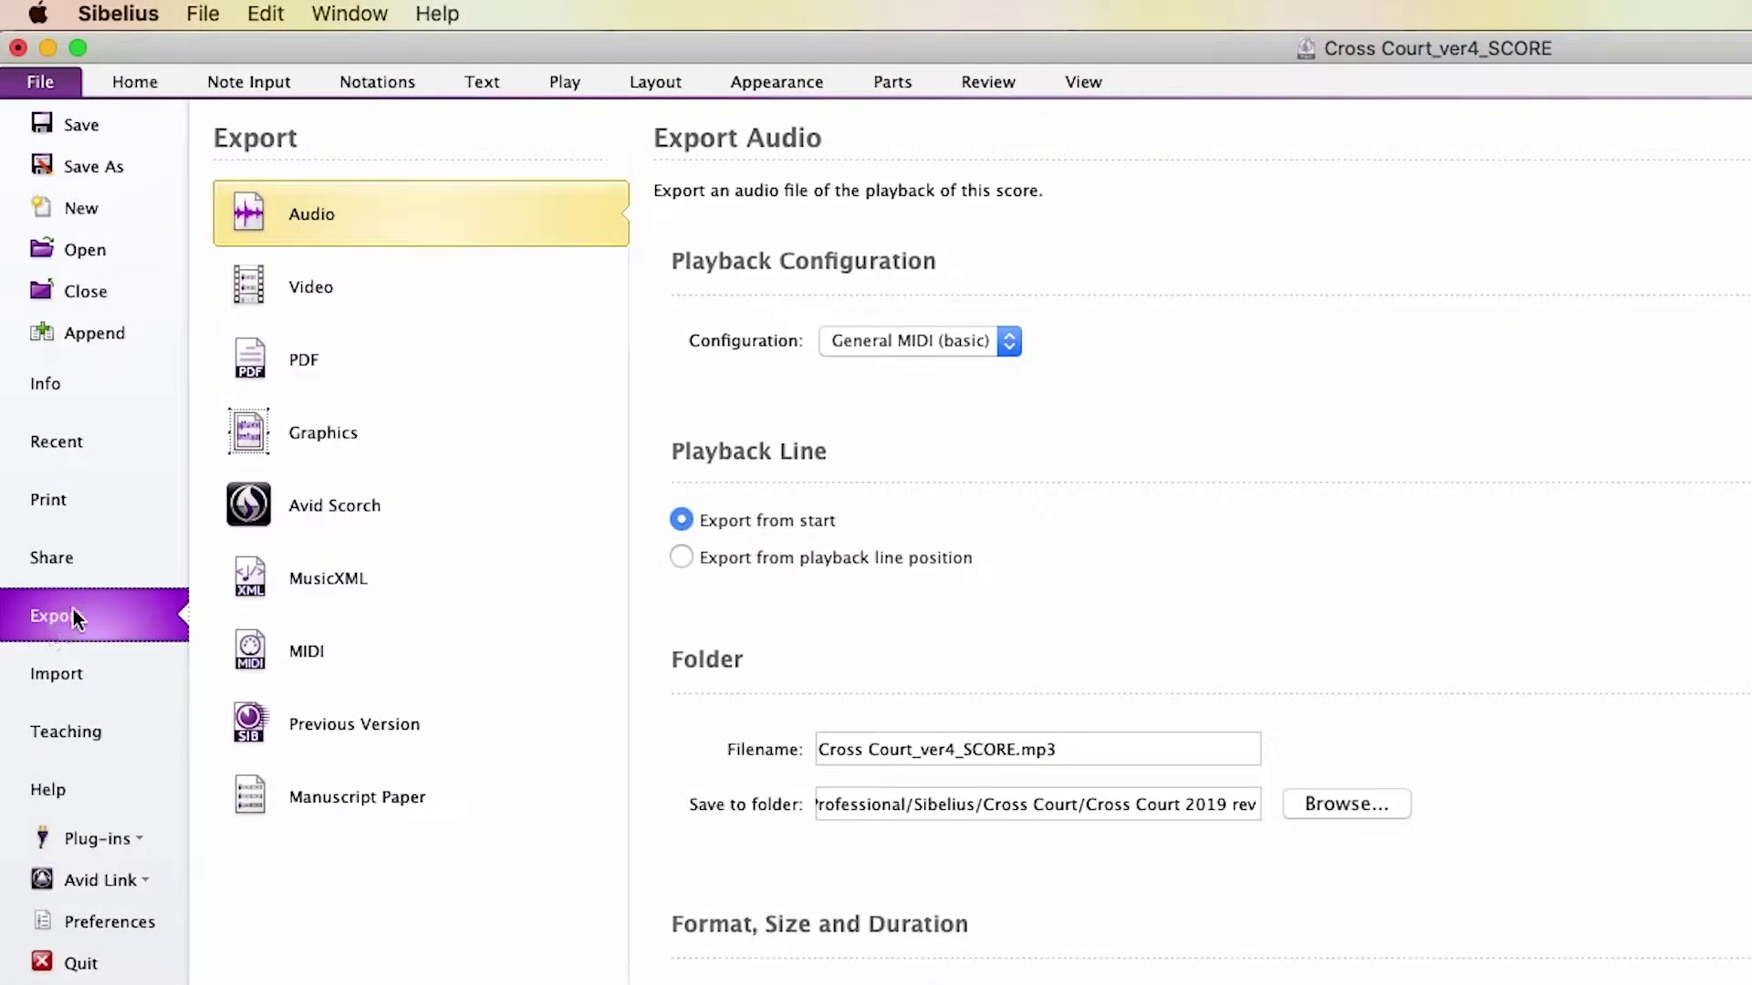
left_click(311, 653)
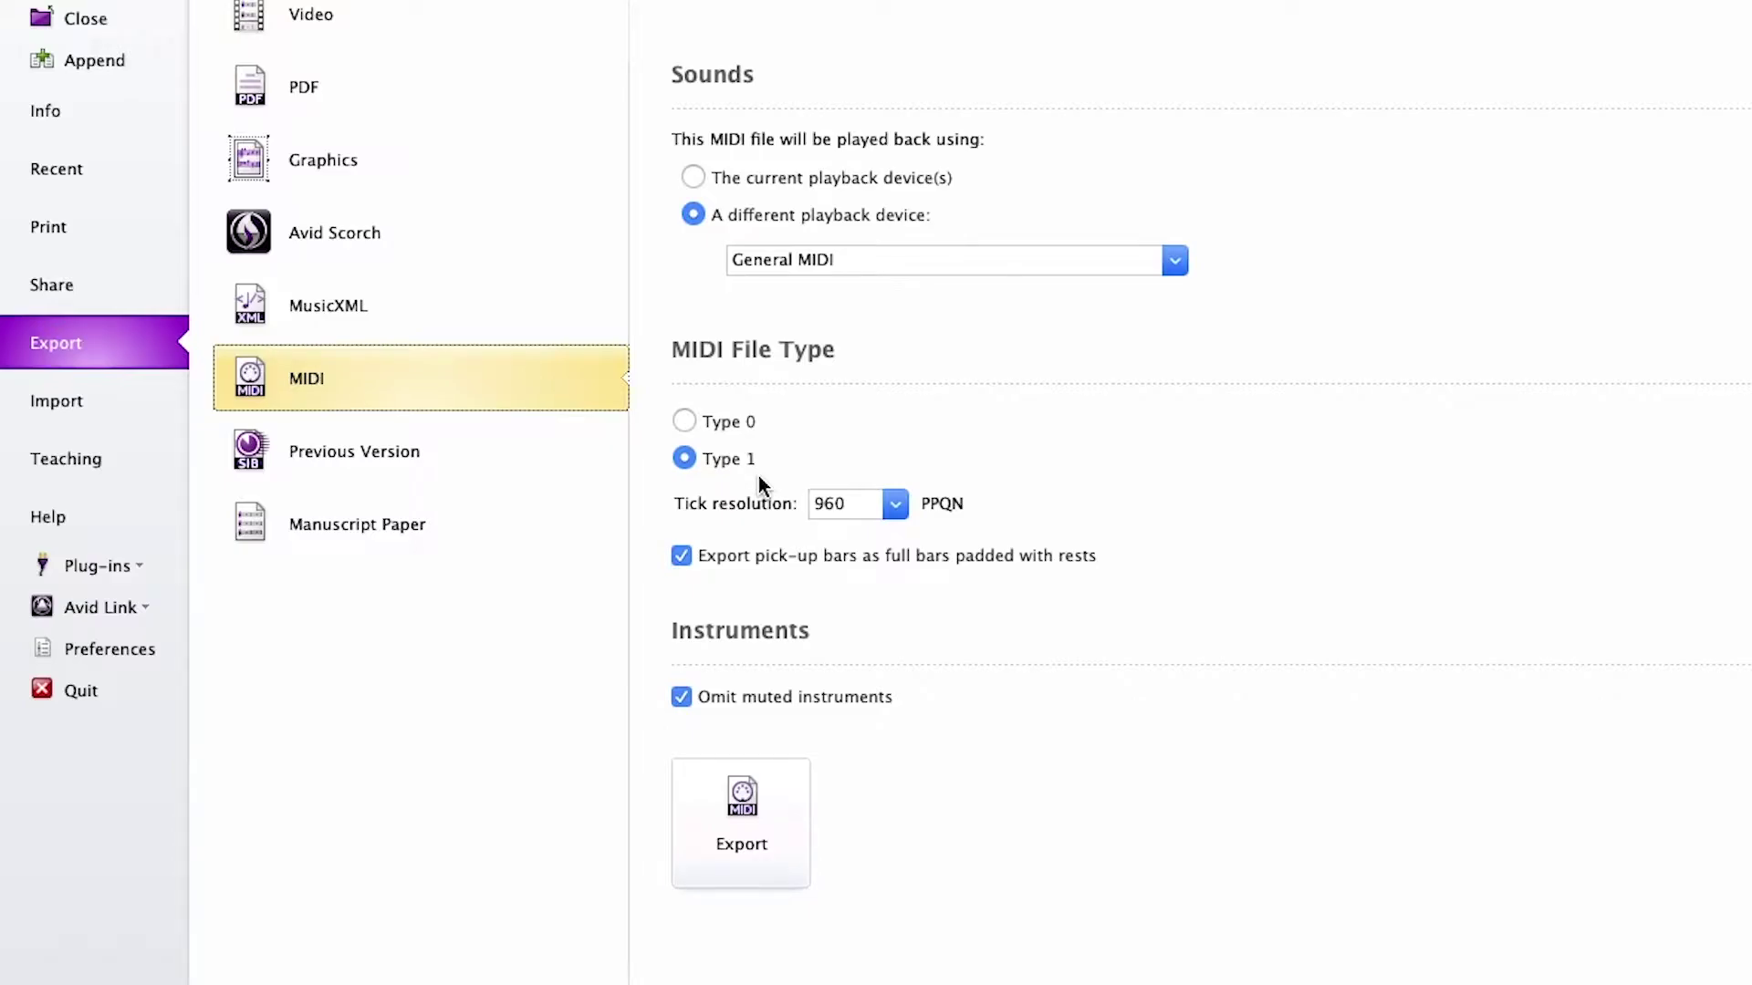
left_click(741, 807)
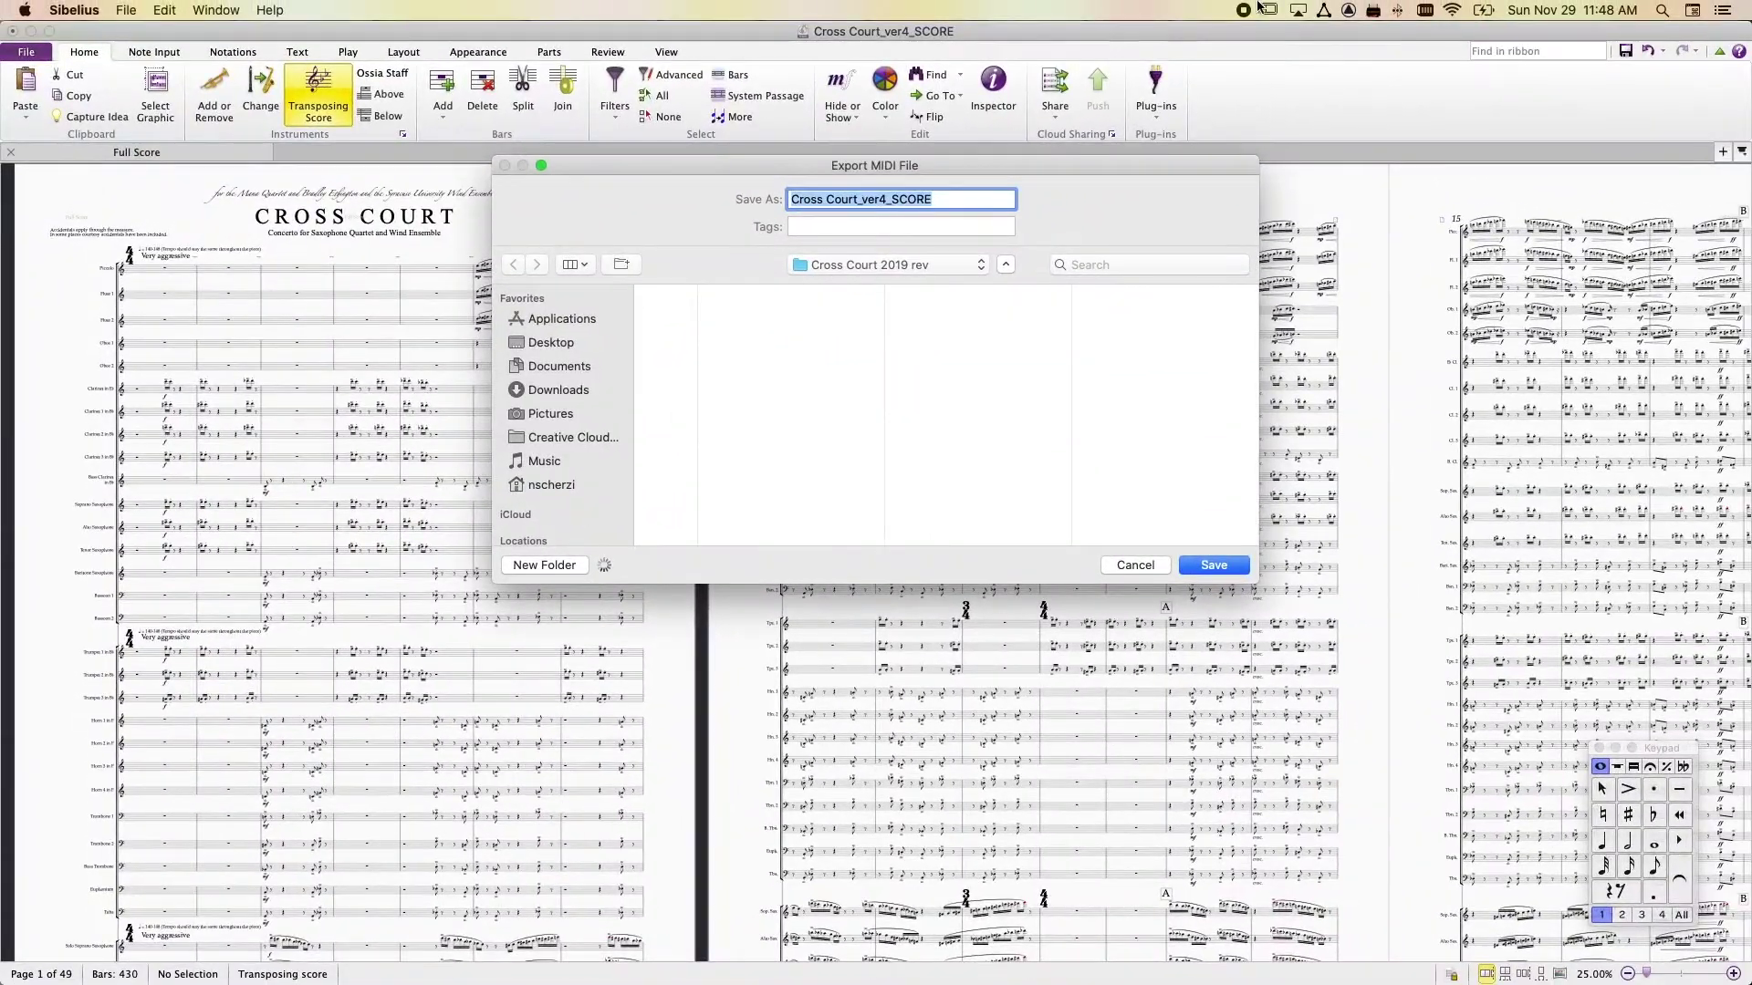
left_click(551, 343)
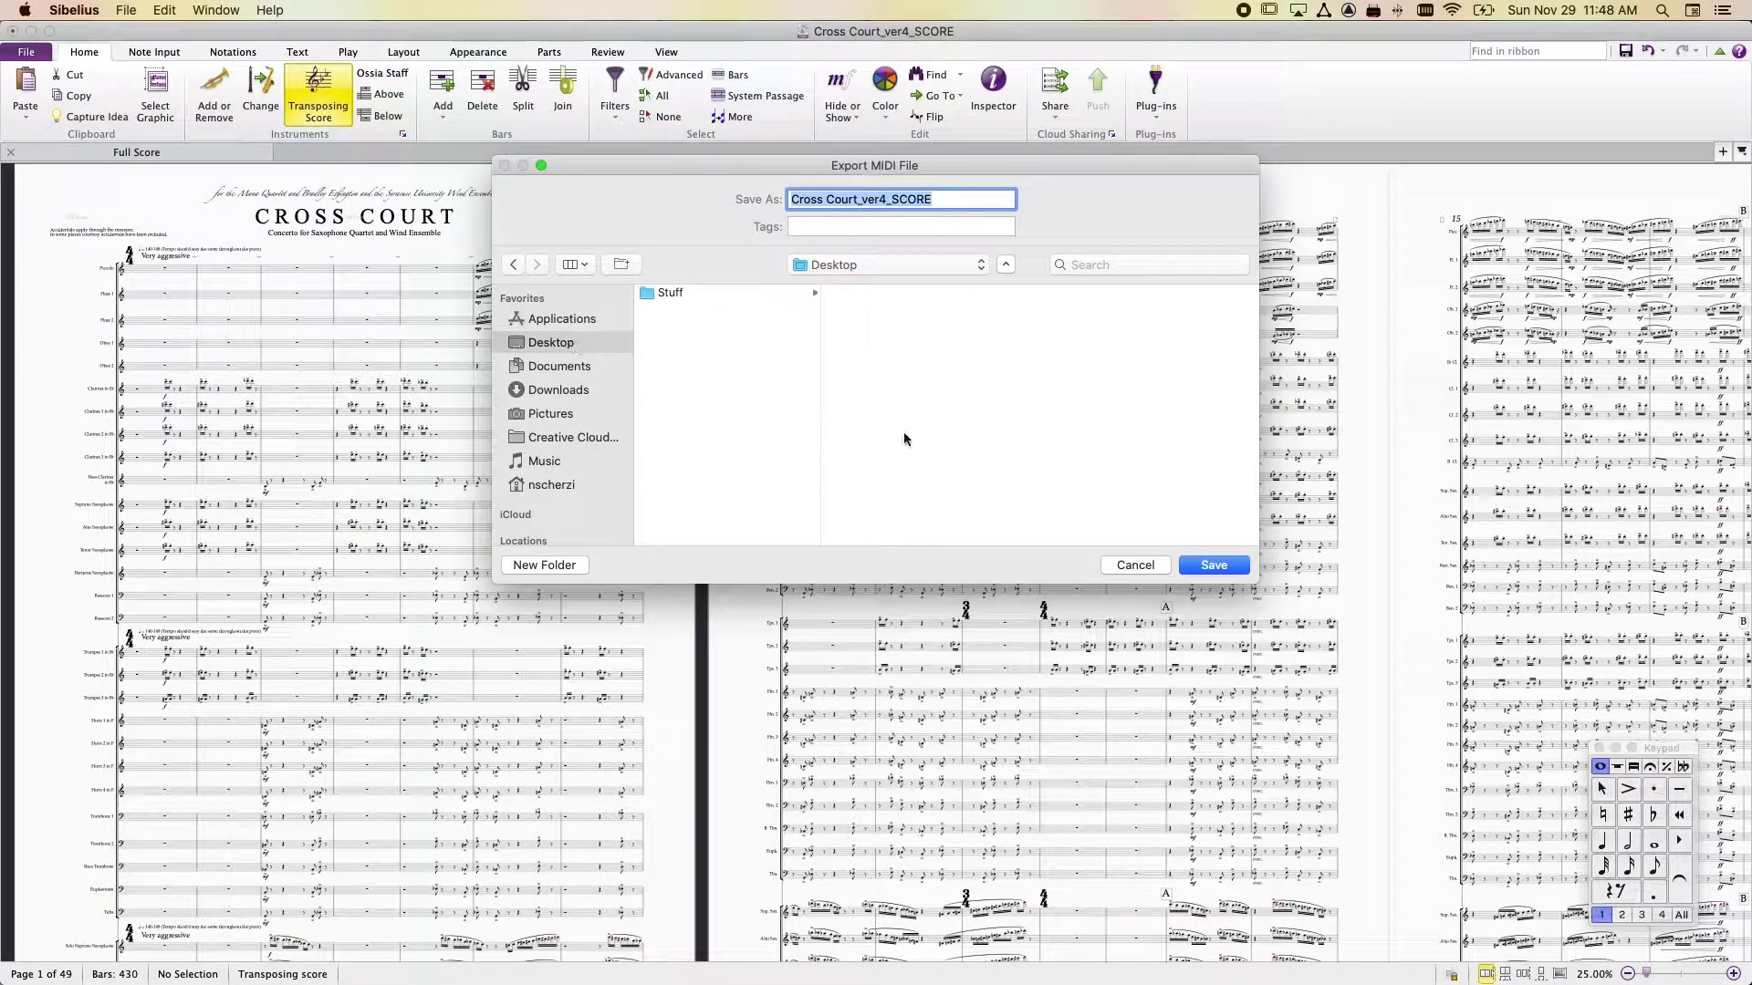
left_click(1206, 566)
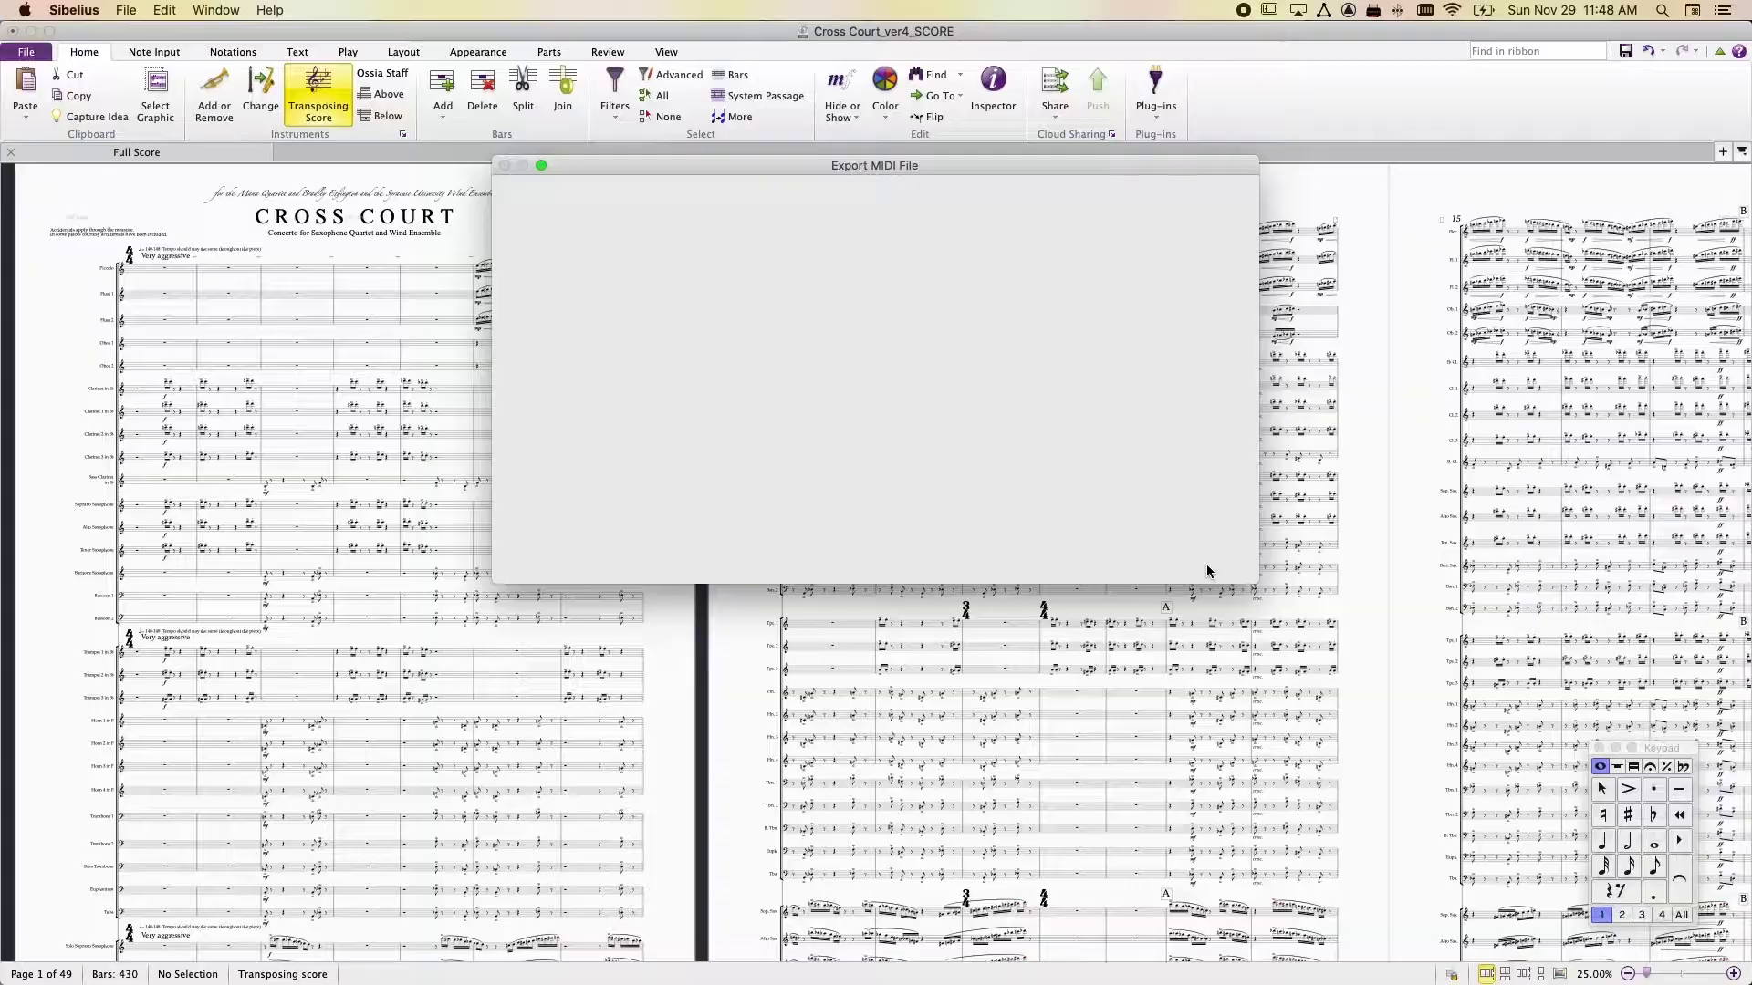
Switch to Logic Pro and import Cross Court_ver4_SCORE.mid from the Desktop without its tempo information, declining the additional content download
key("super+Tab")
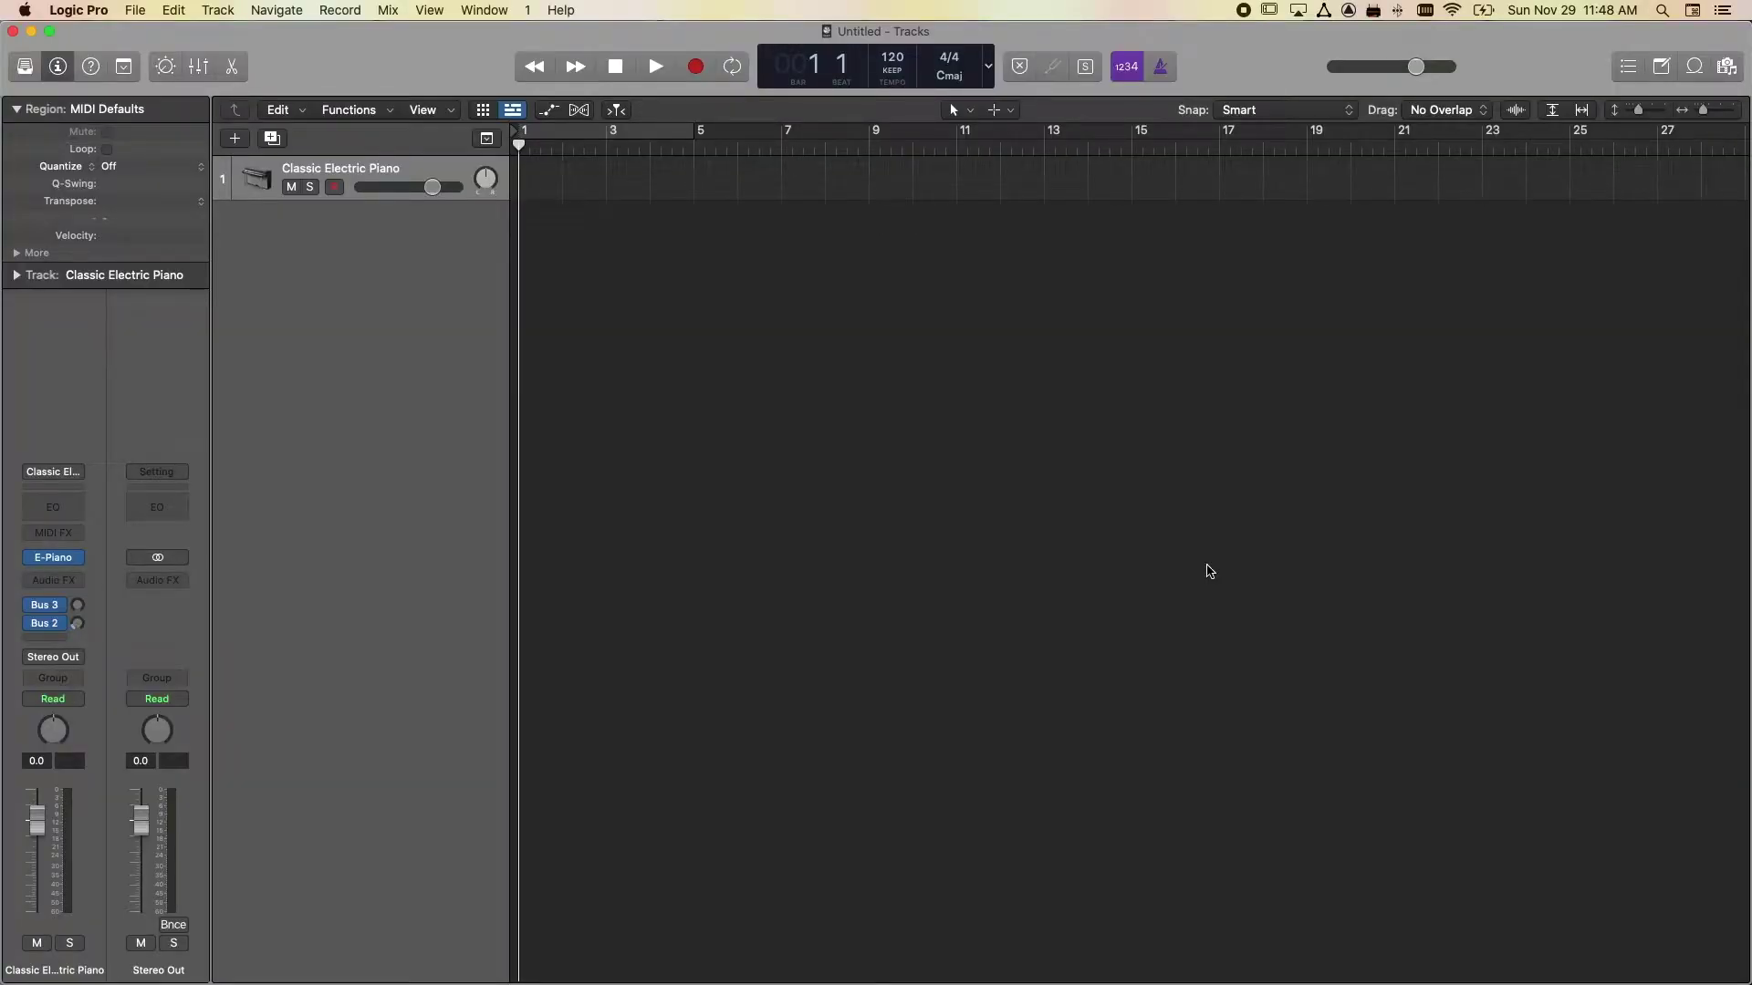
left_click(134, 11)
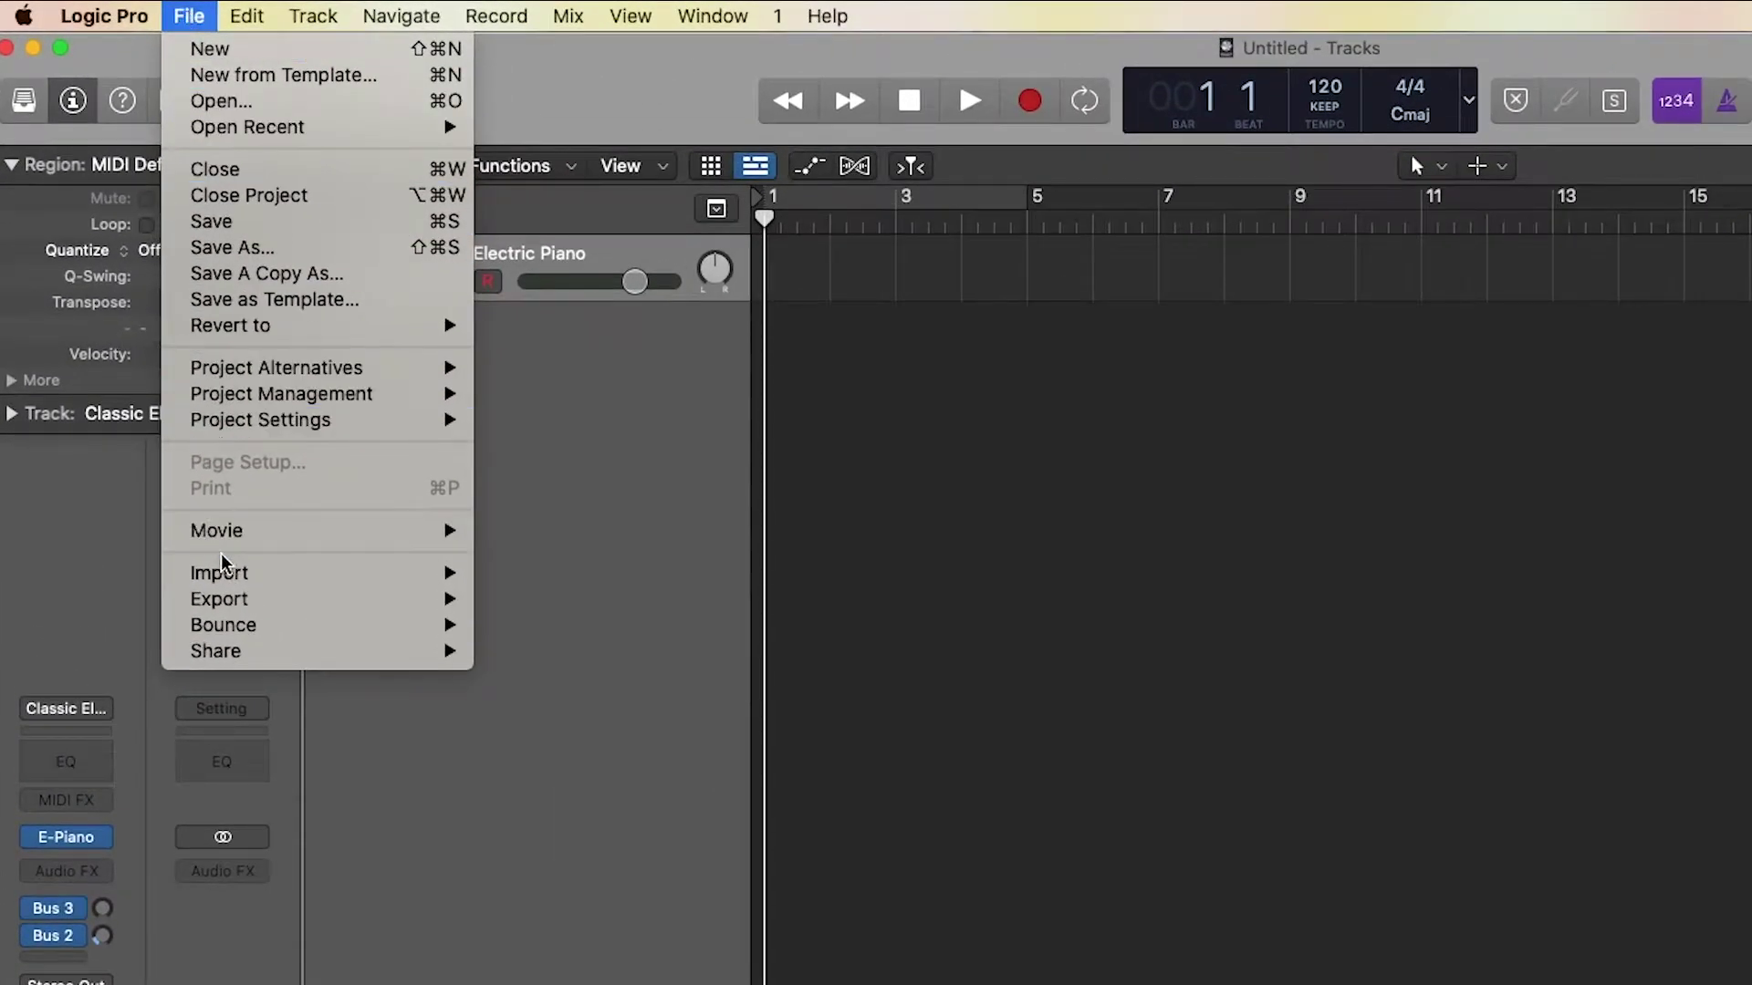
mouse_move(228, 573)
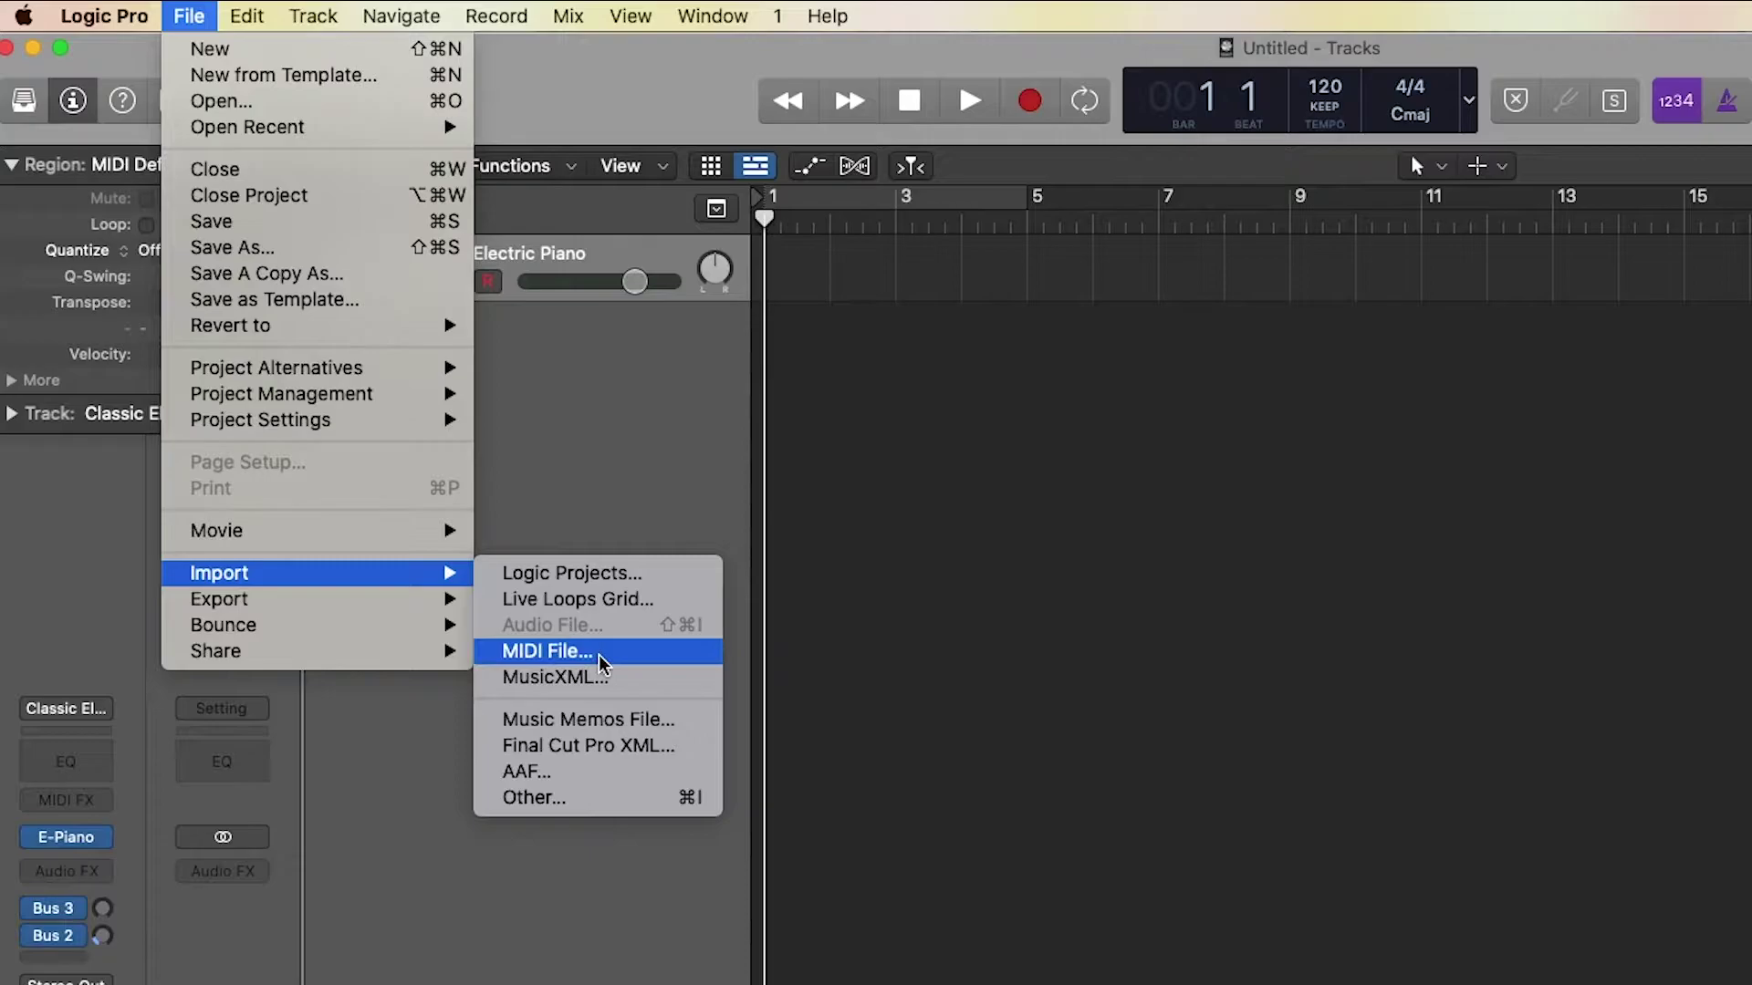
left_click(636, 652)
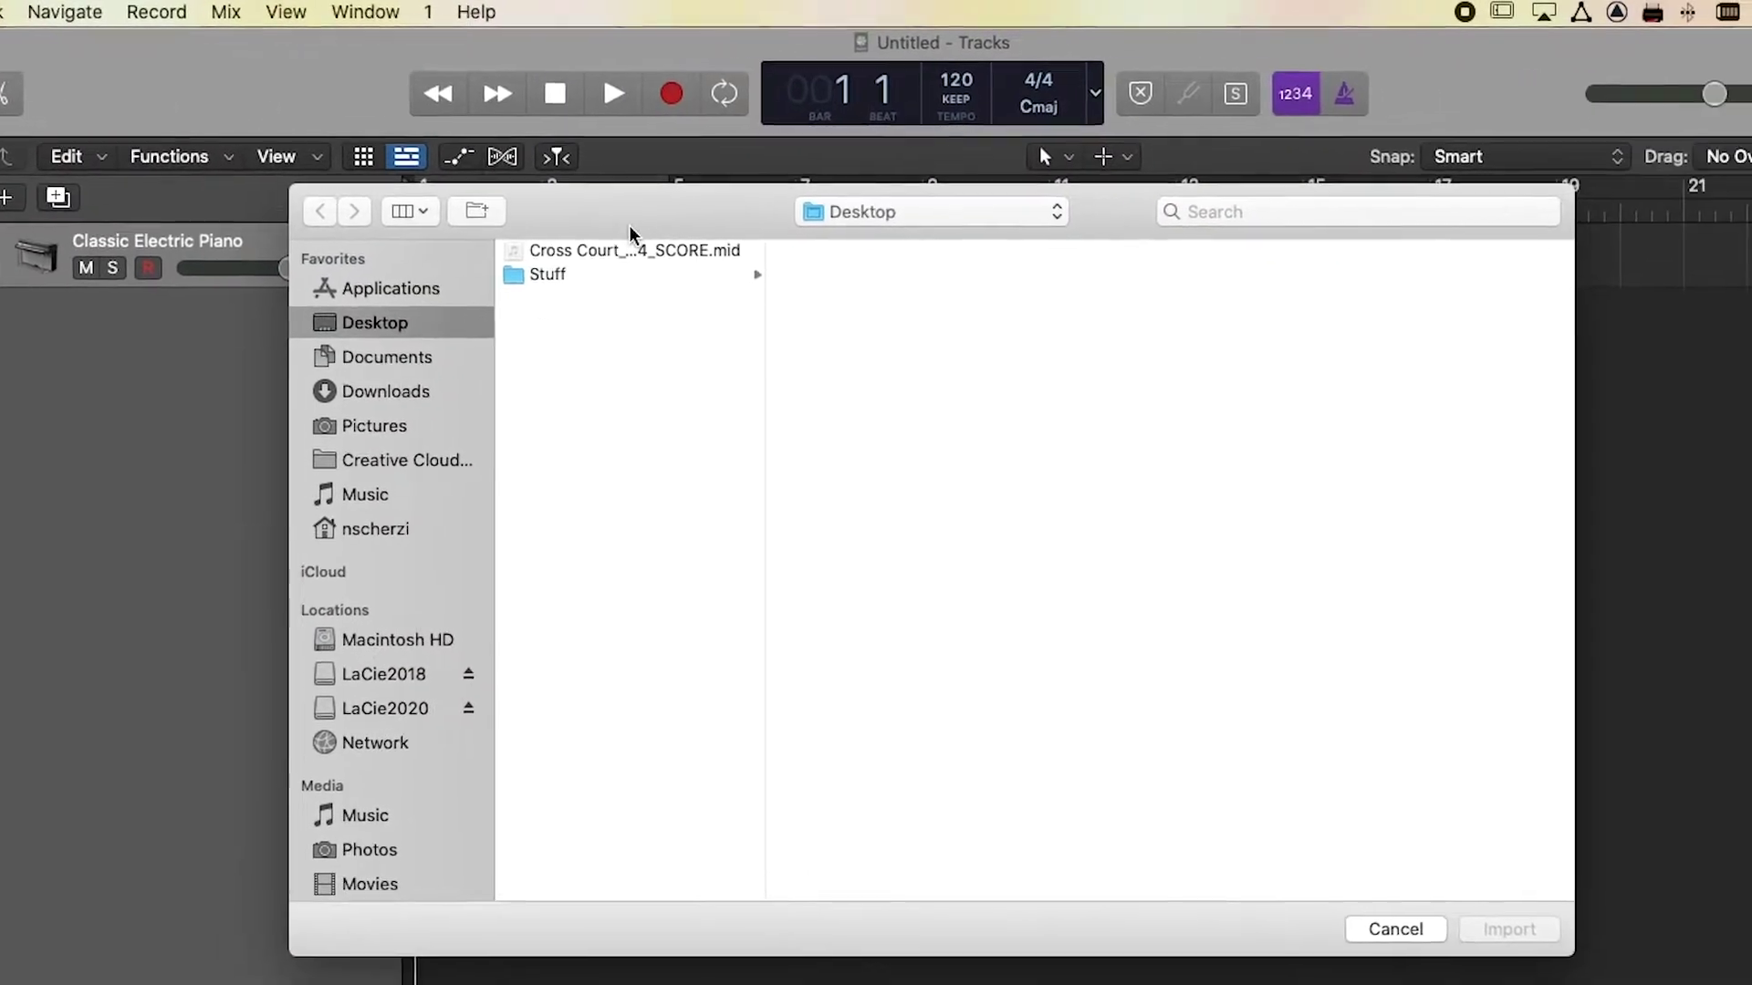
left_click(591, 252)
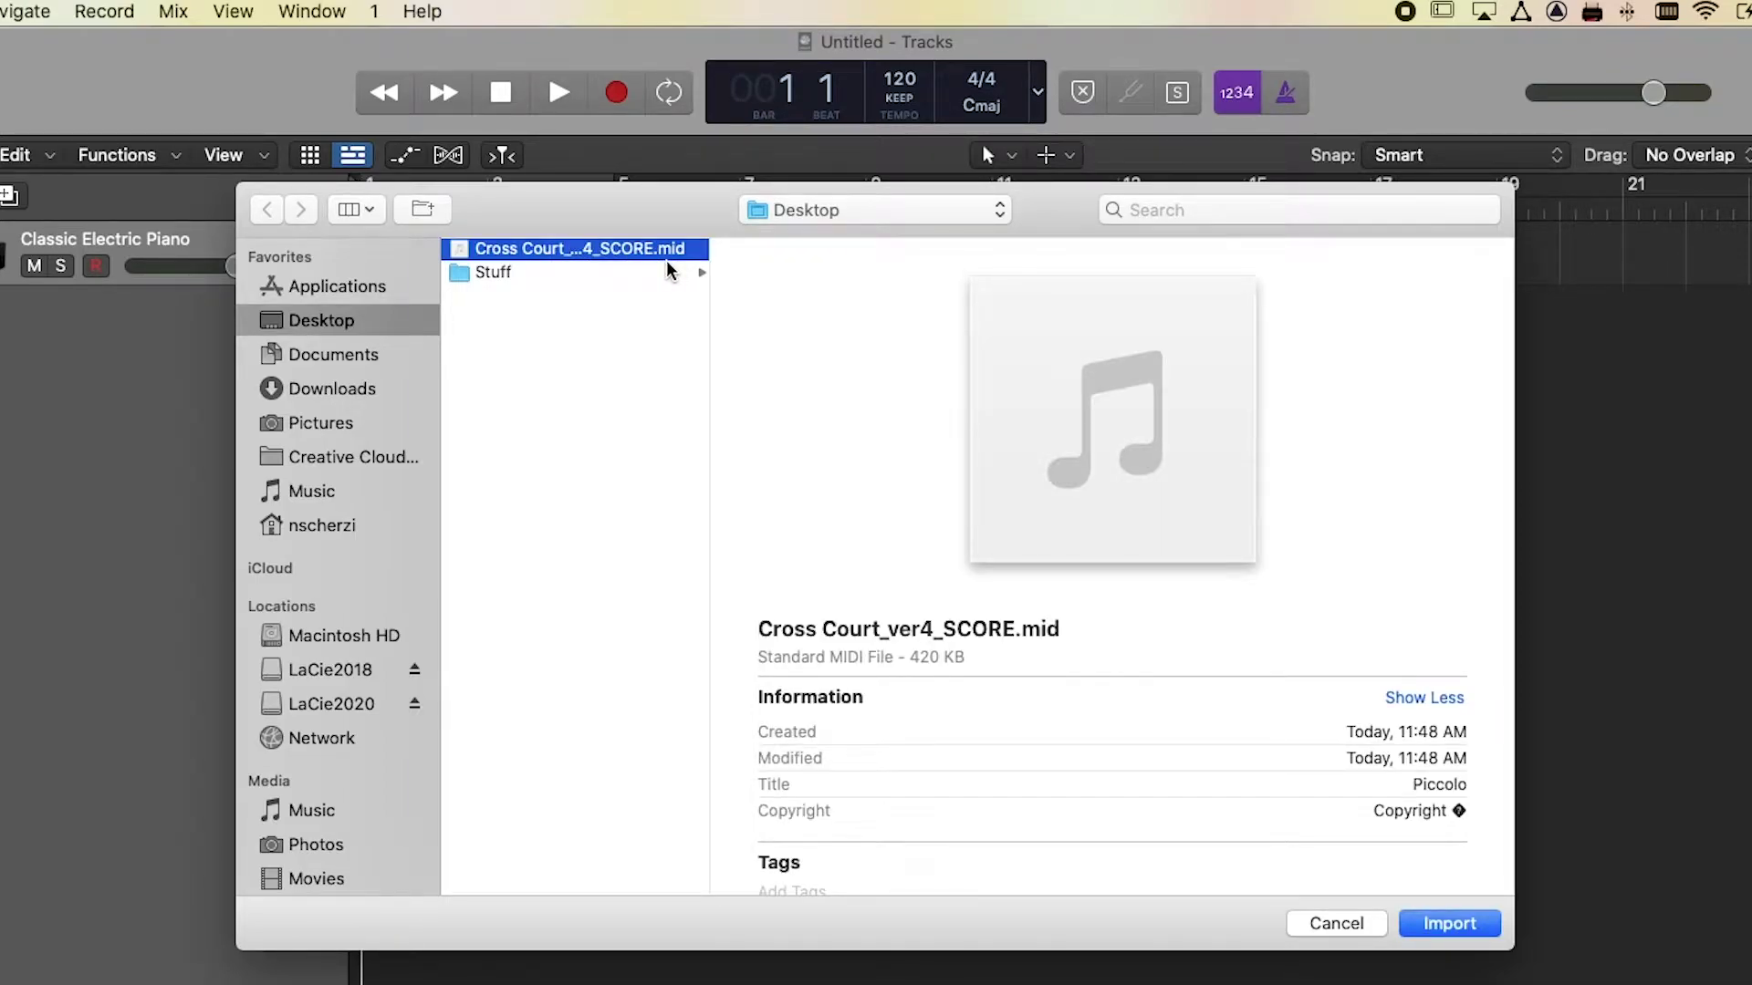
left_click(1446, 924)
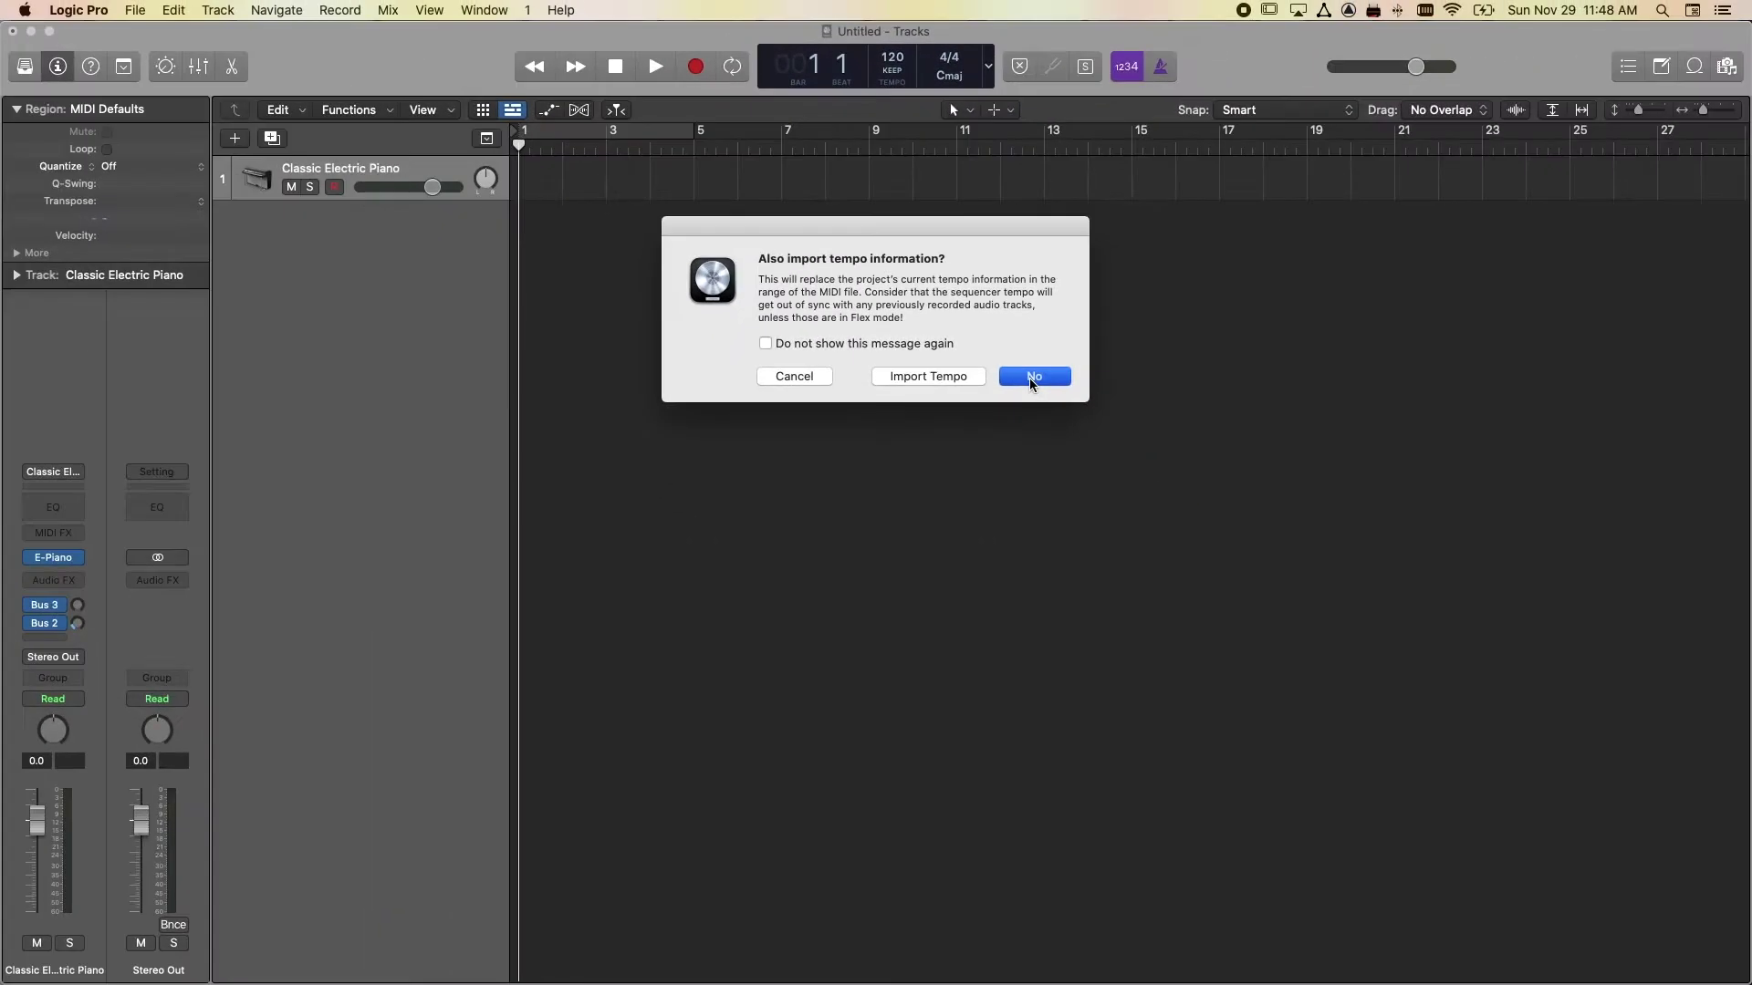
left_click(1031, 378)
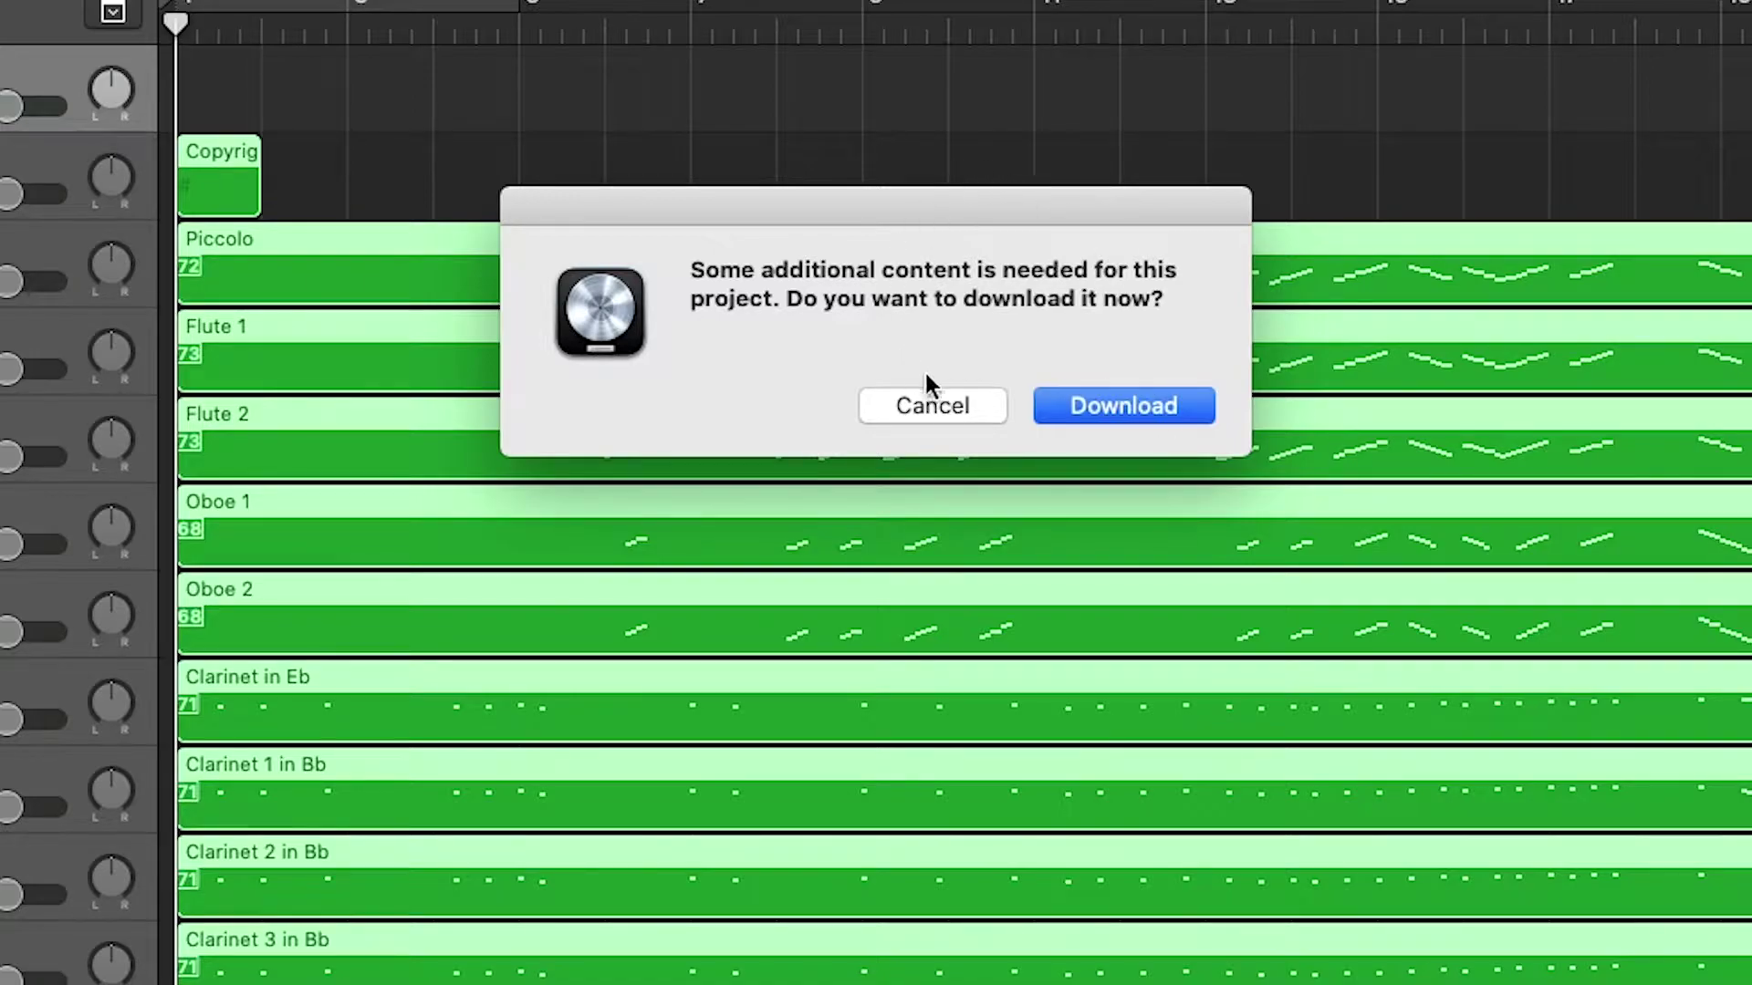
left_click(929, 400)
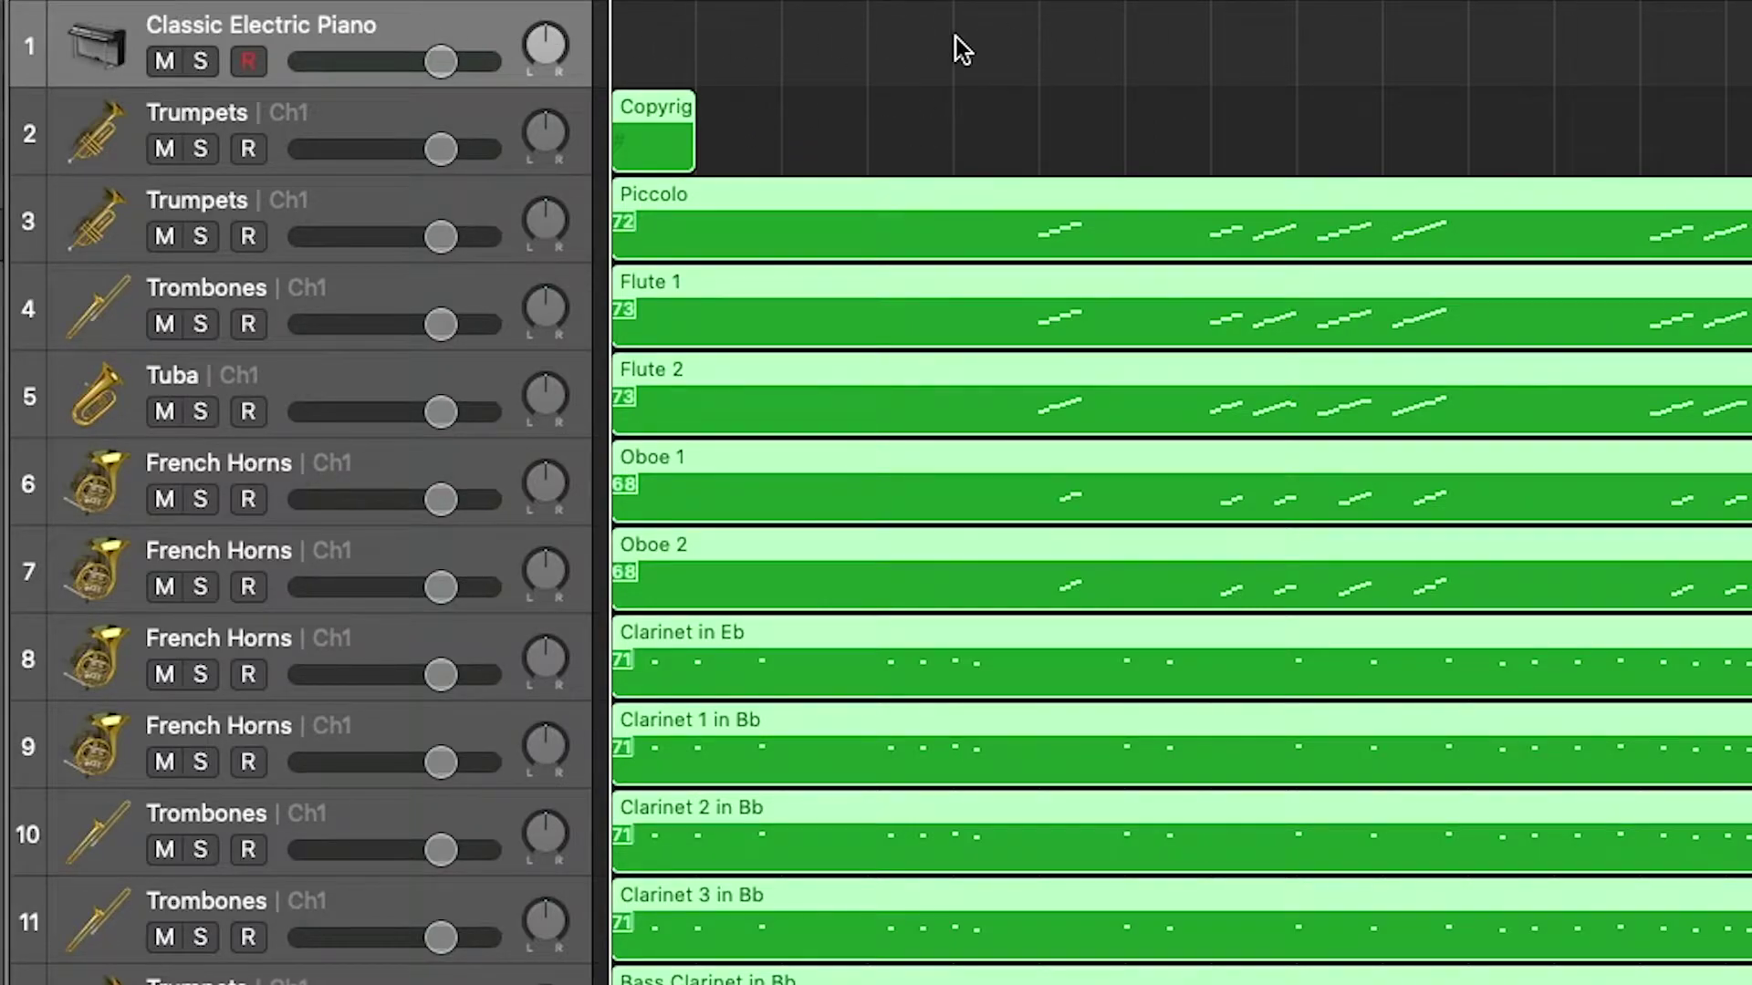
Delete the Classic Electric Piano track and the copyright region together with its Trumpets track
left_click(487, 19)
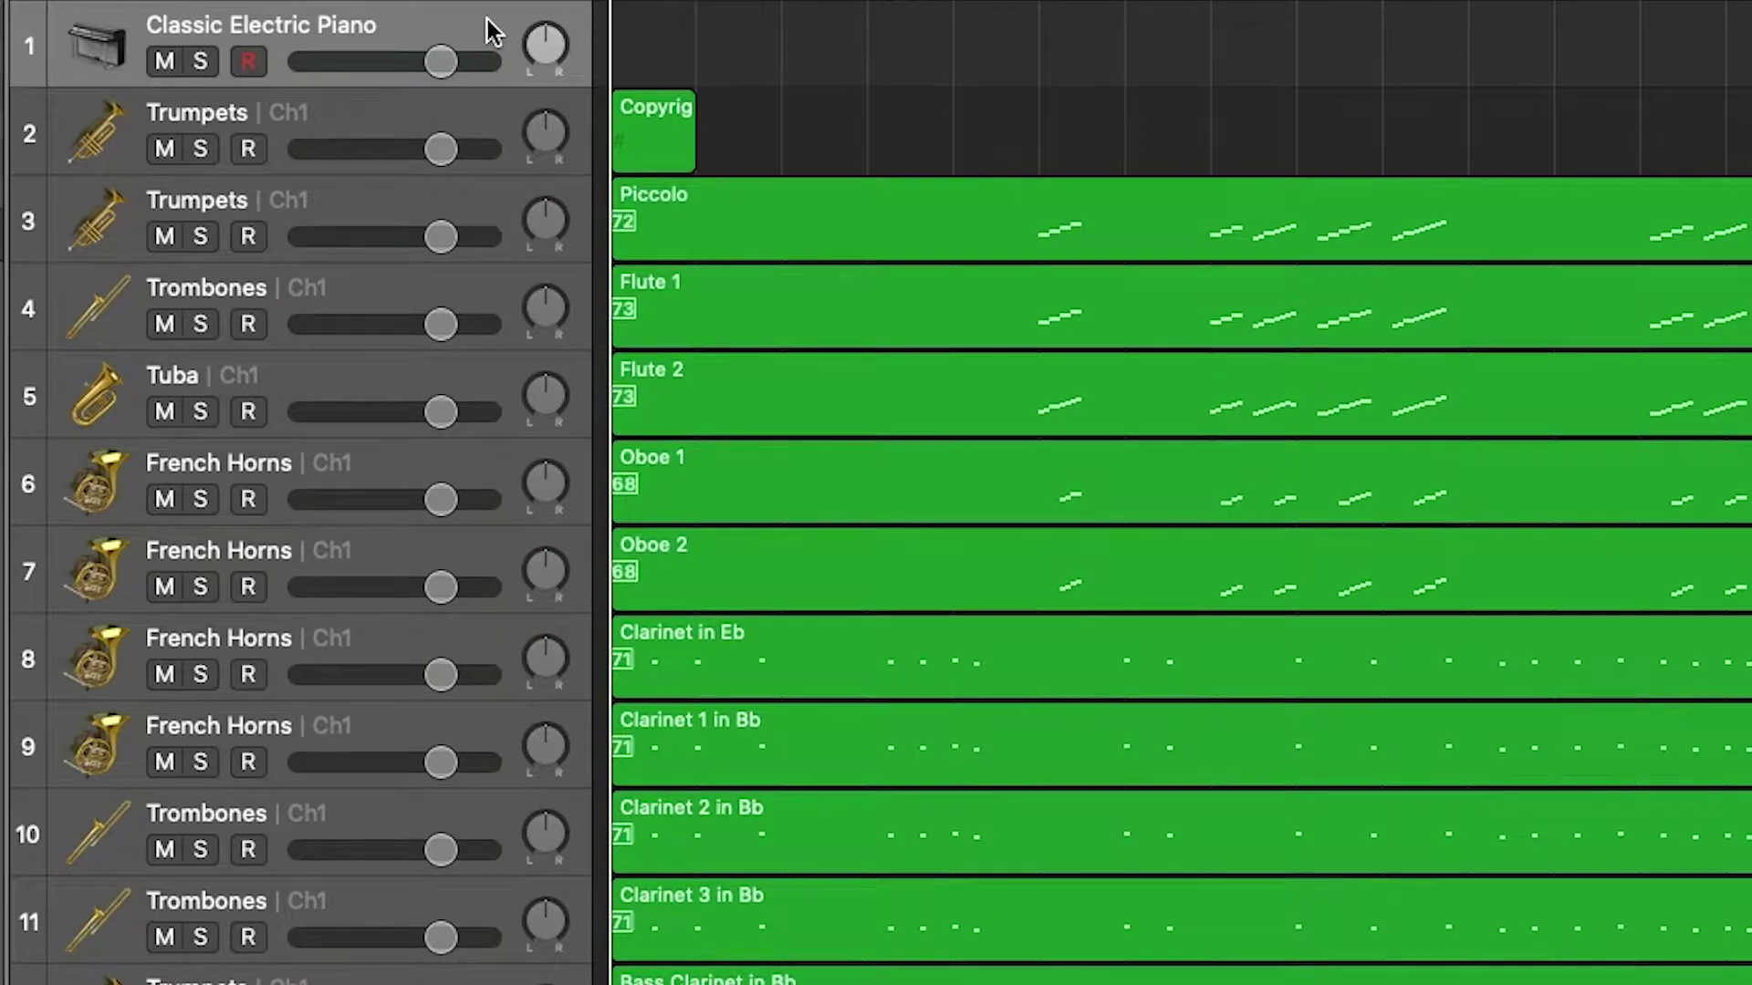
key("super+BackSpace")
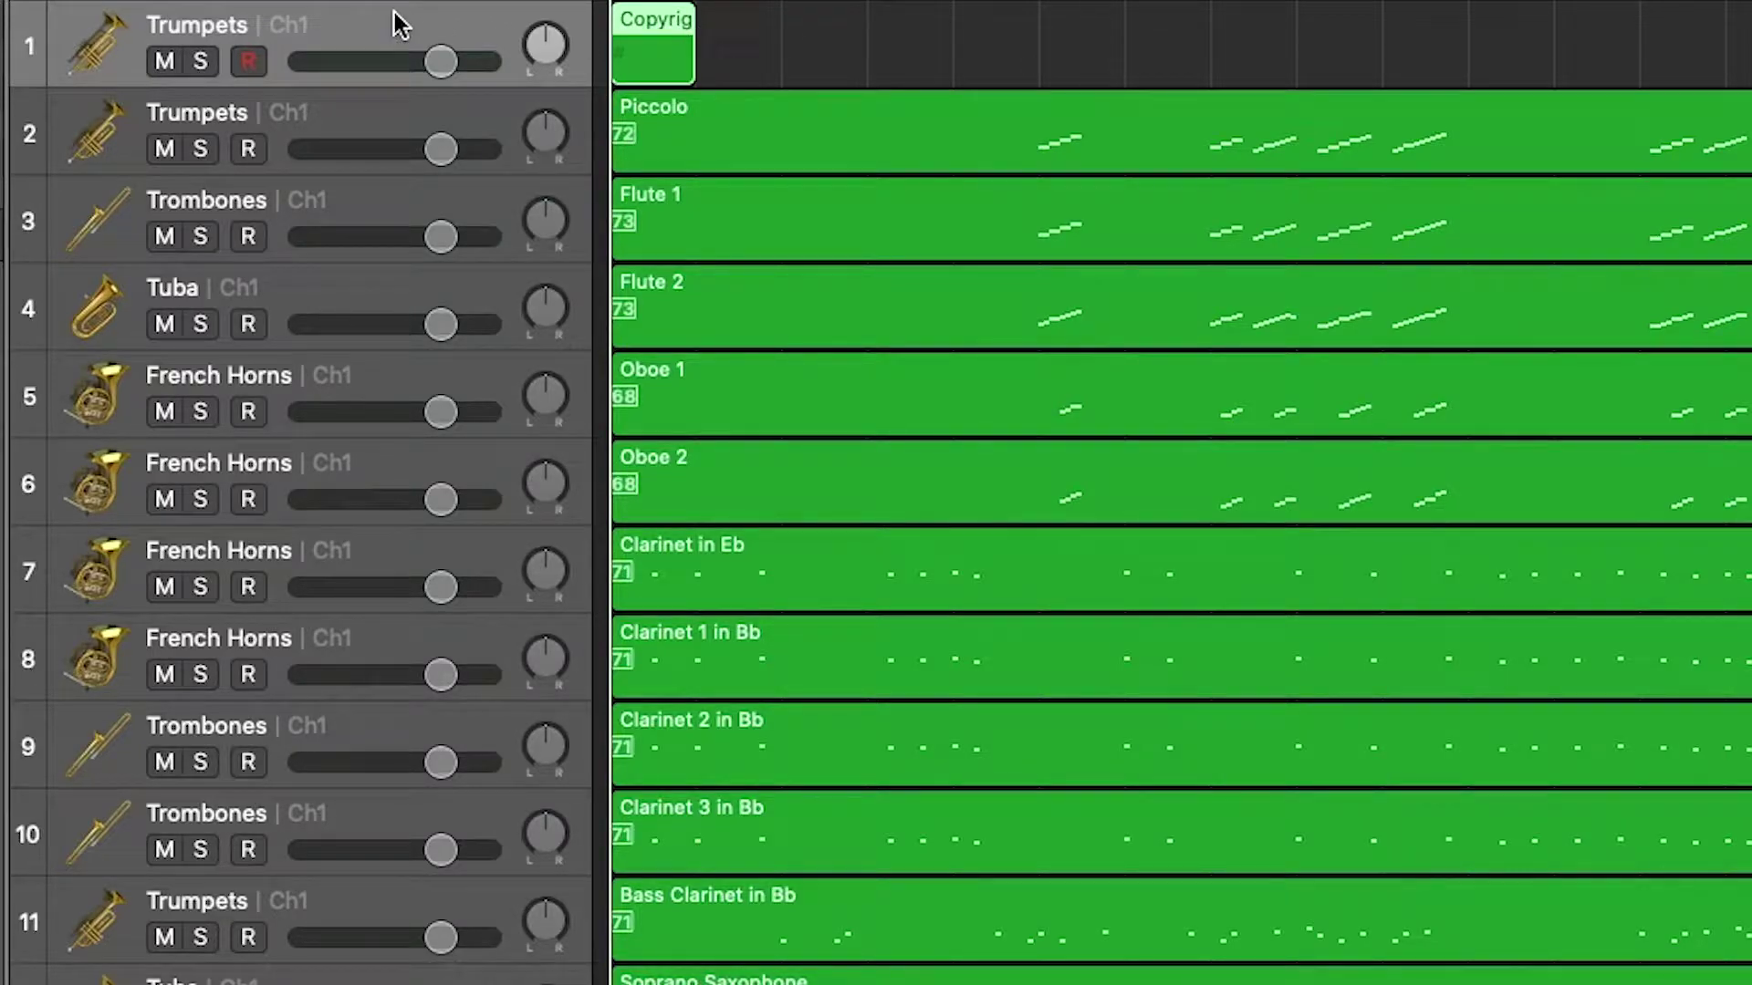
key("Delete")
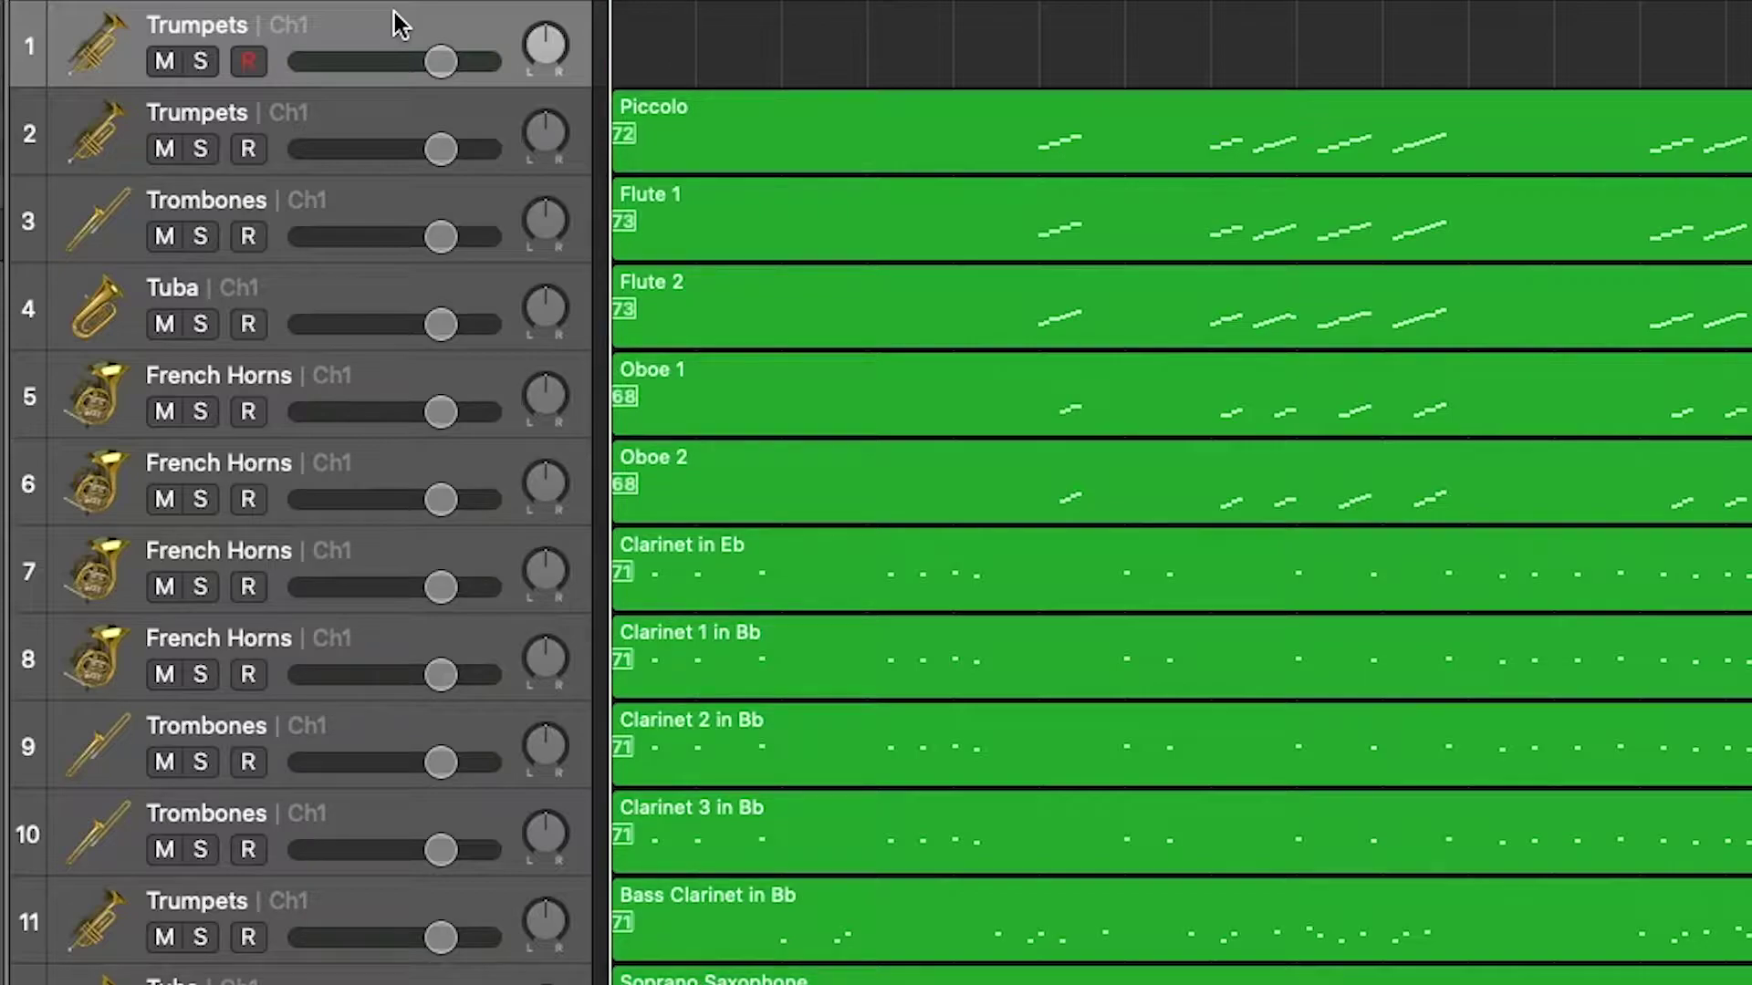
key("super+BackSpace")
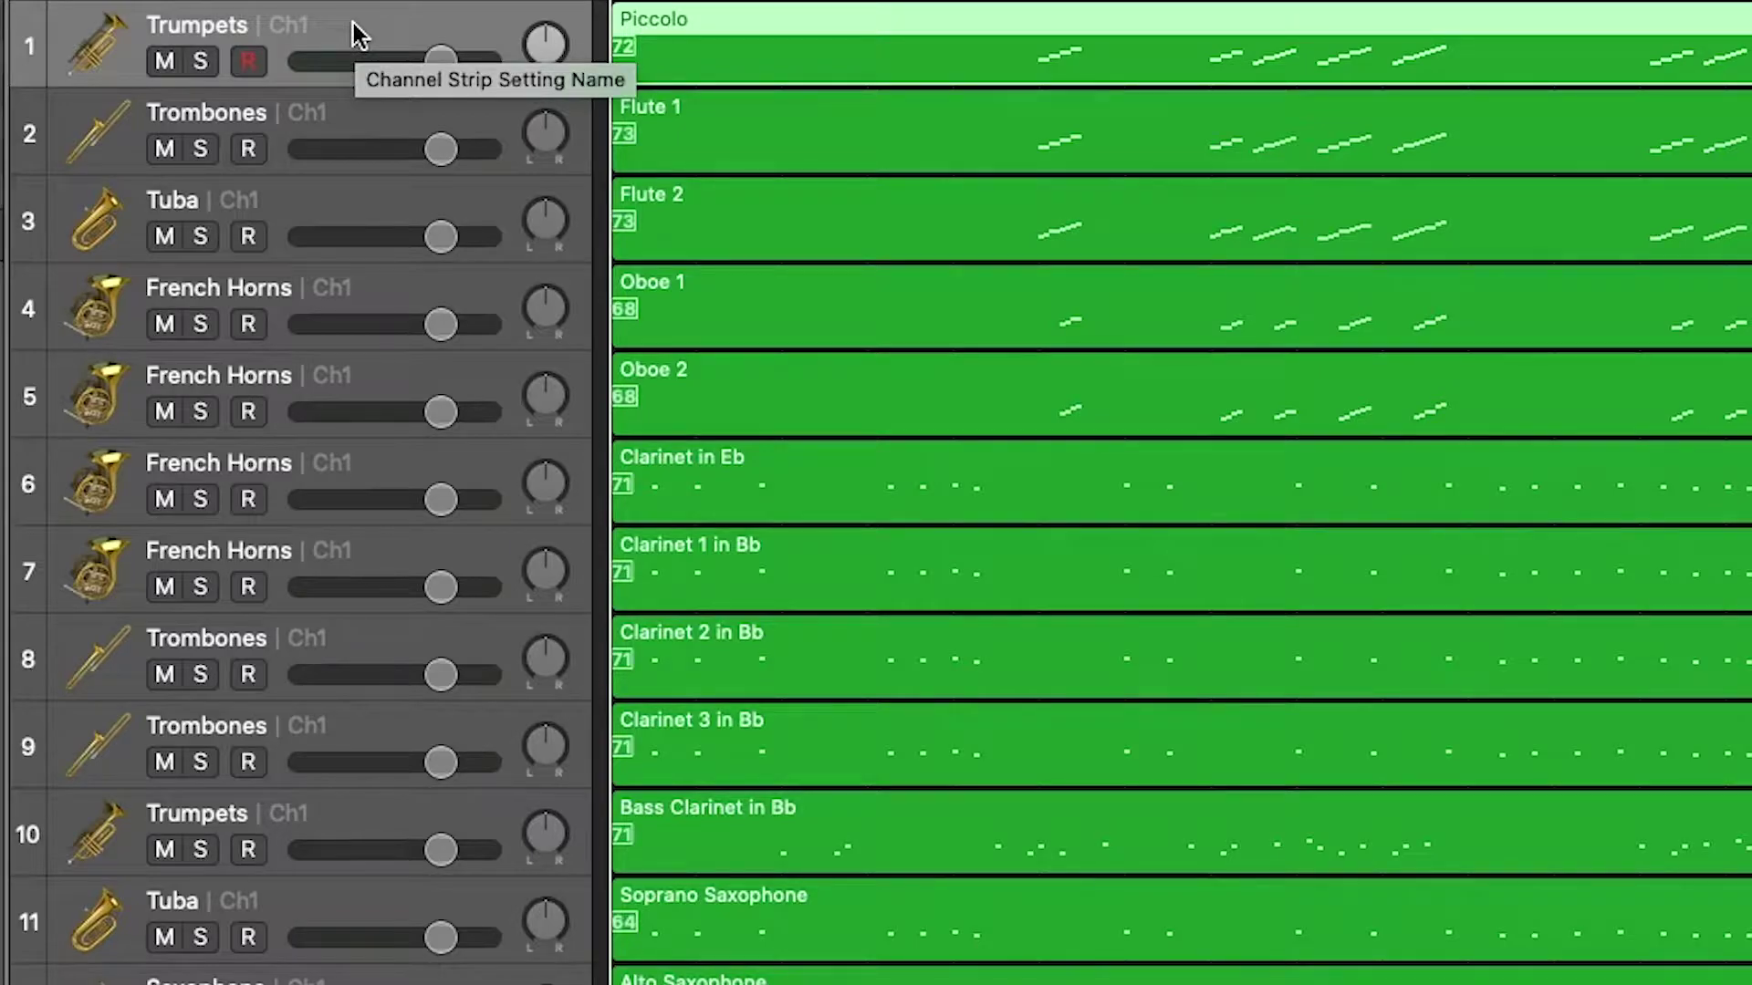
Rename the track holding the Piccolo region as Piccolo
double_click(217, 29)
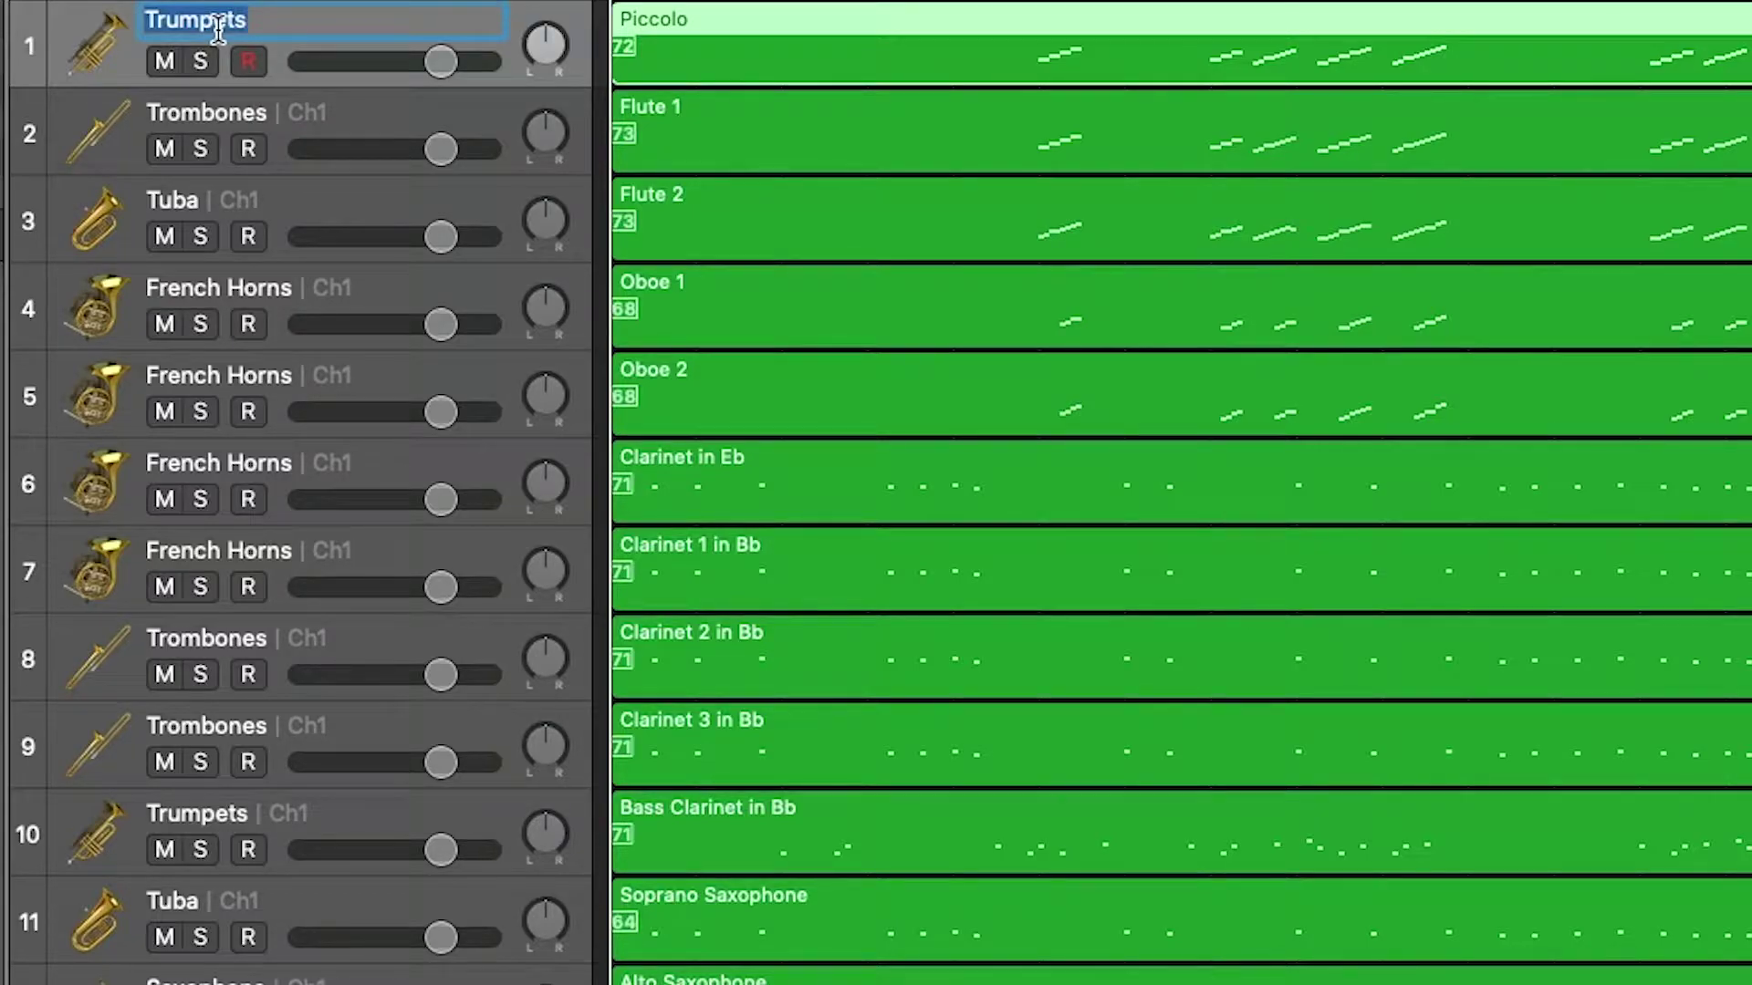
type("Picco")
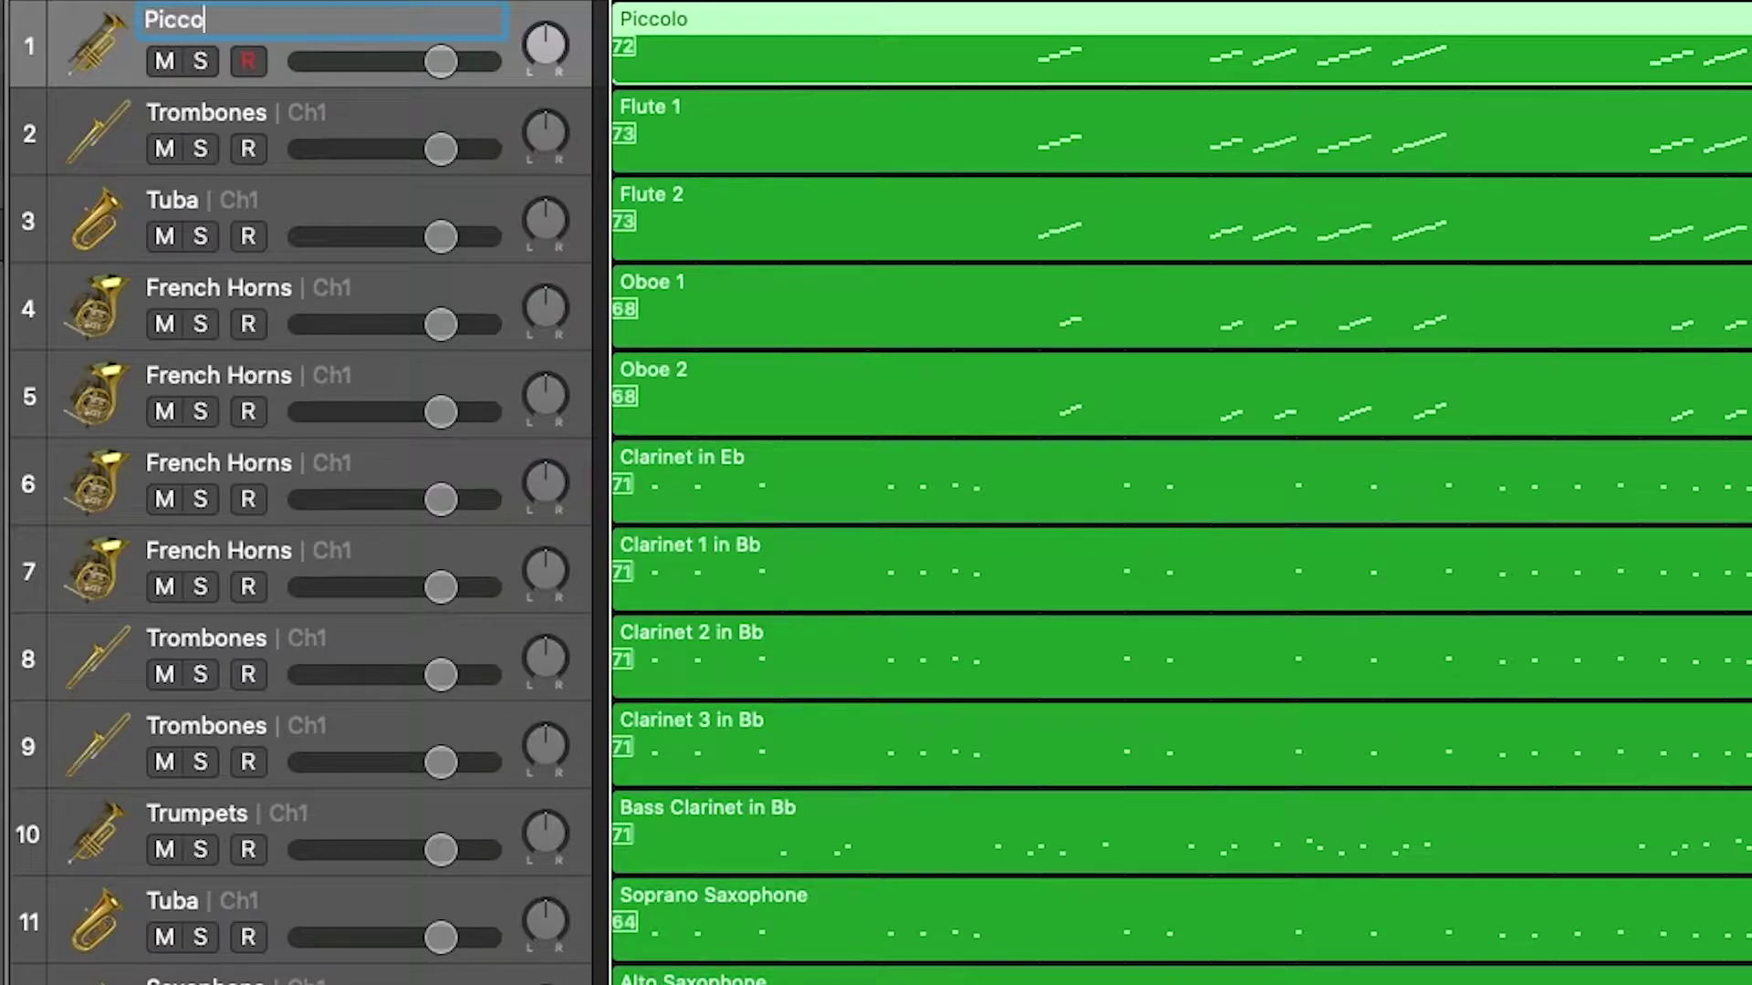
type("lo")
key("Return")
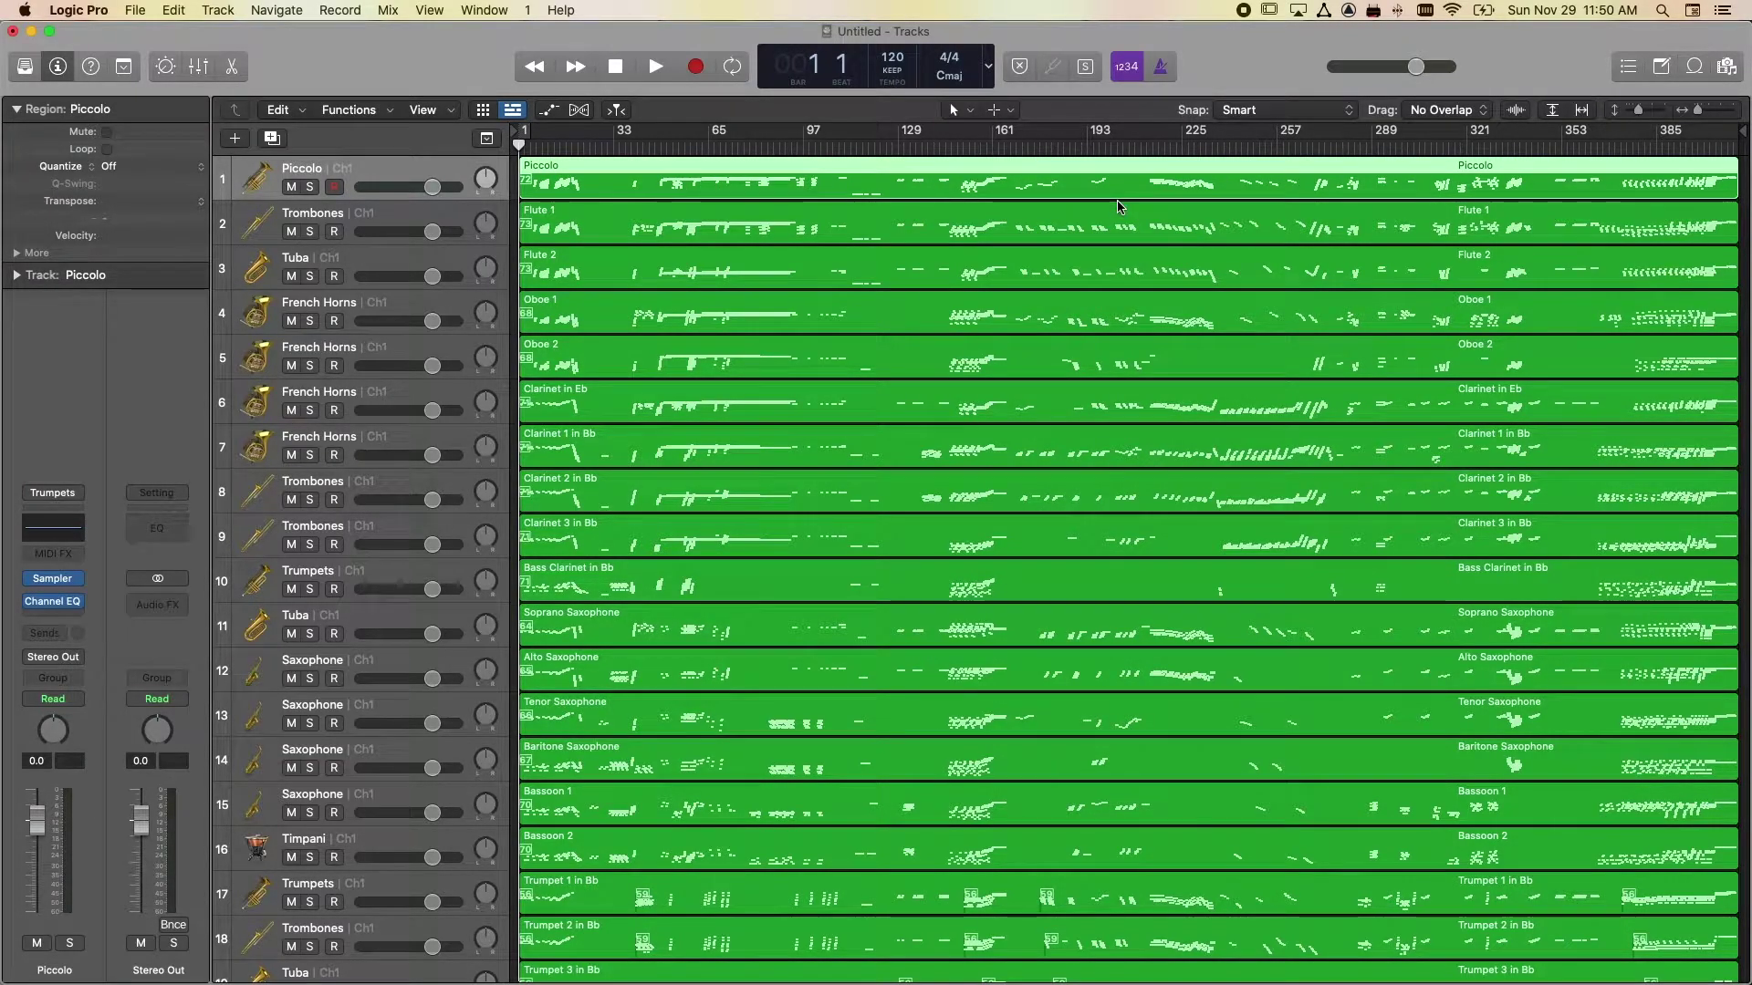
Open the Piccolo region in an enlarged Piano Roll, show its note velocity lane and review the available automation and MIDI parameters
double_click(844, 176)
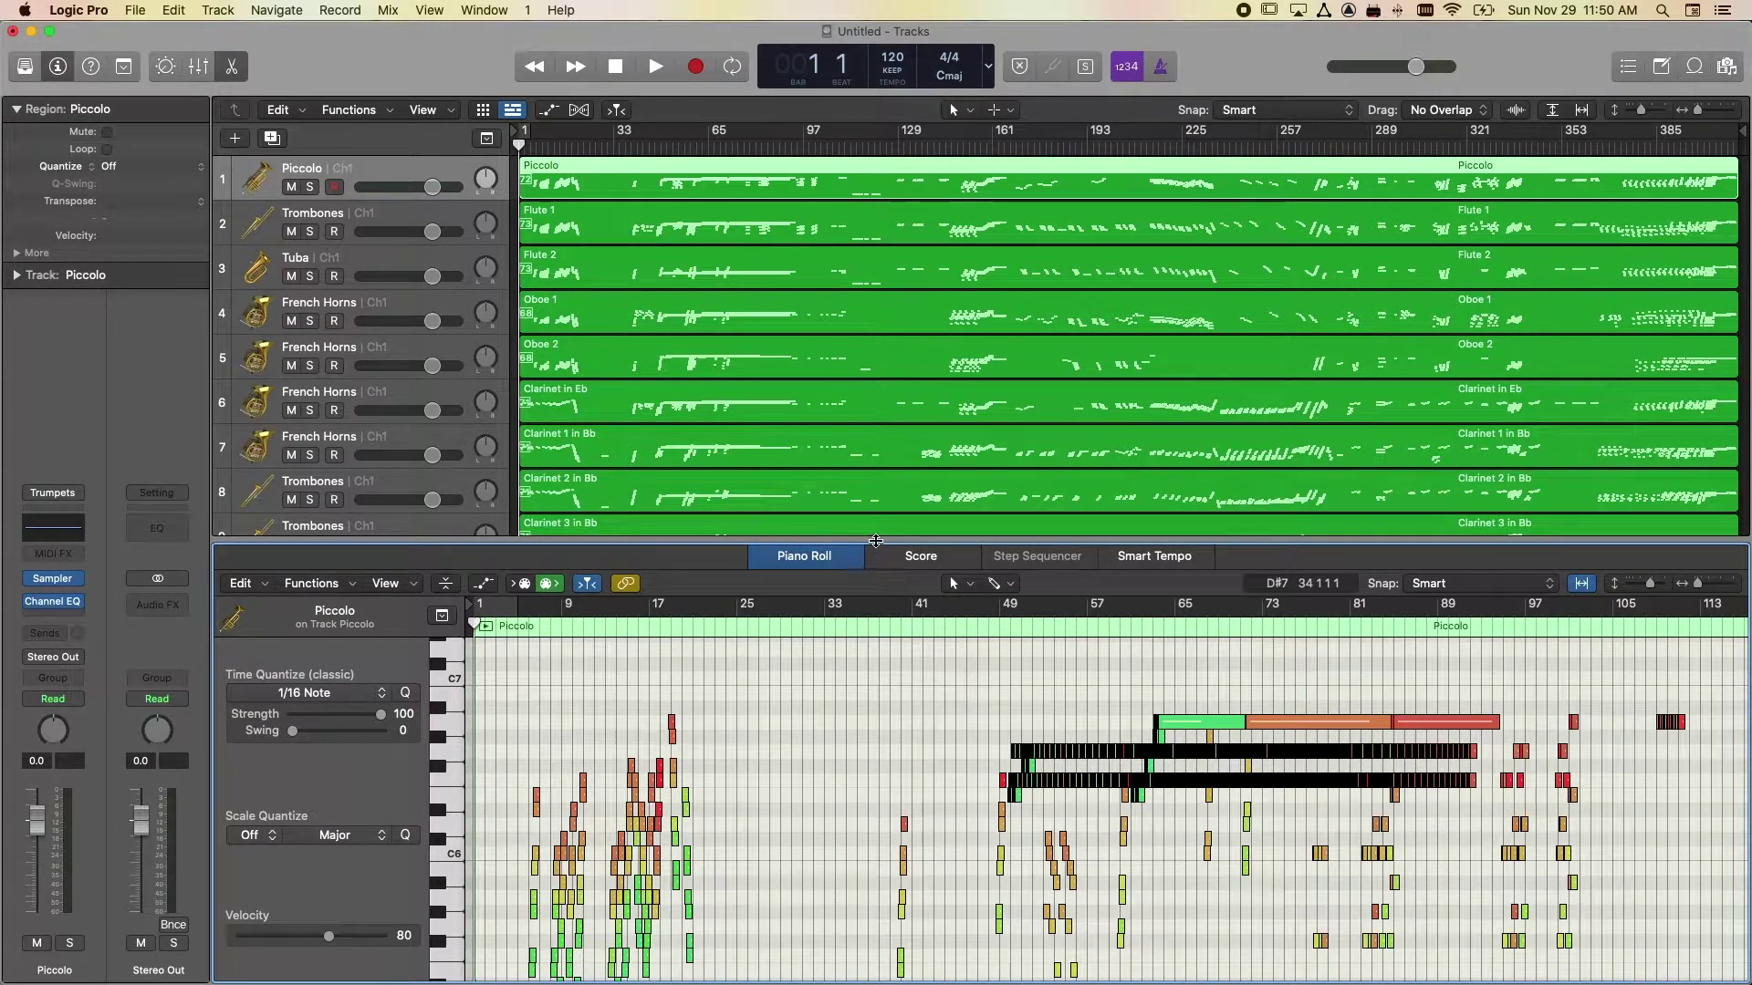
left_click_drag(873, 543, 873, 447)
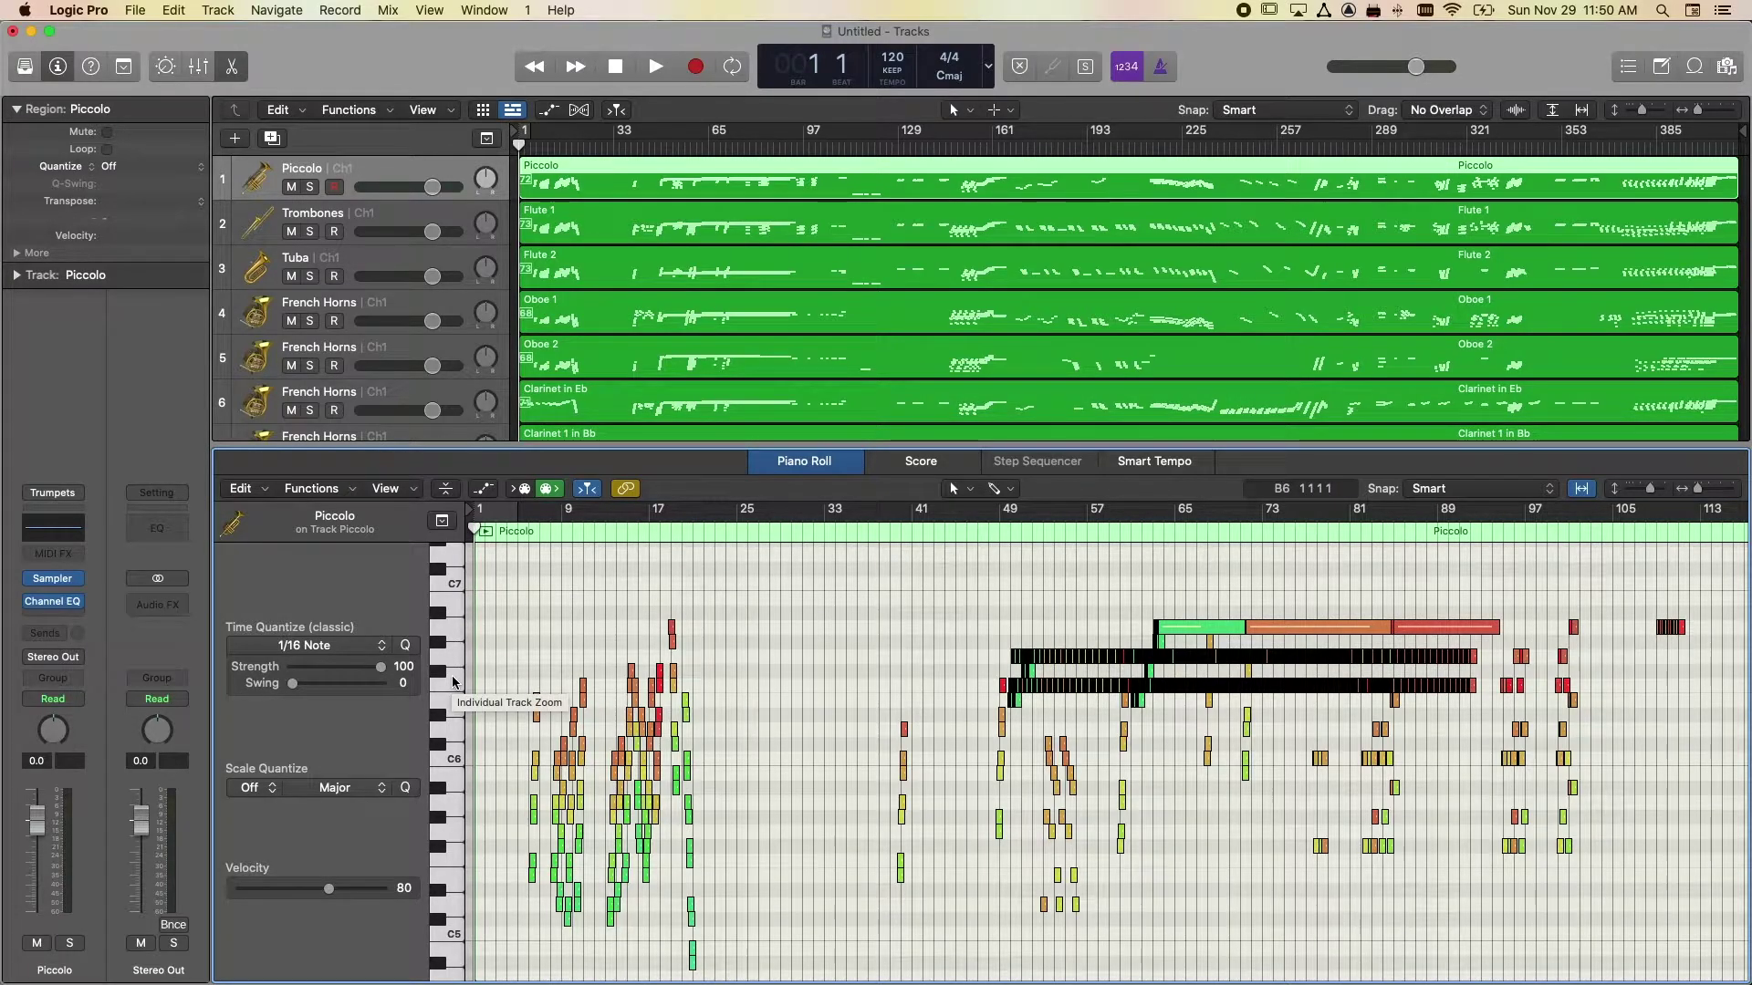
key("a")
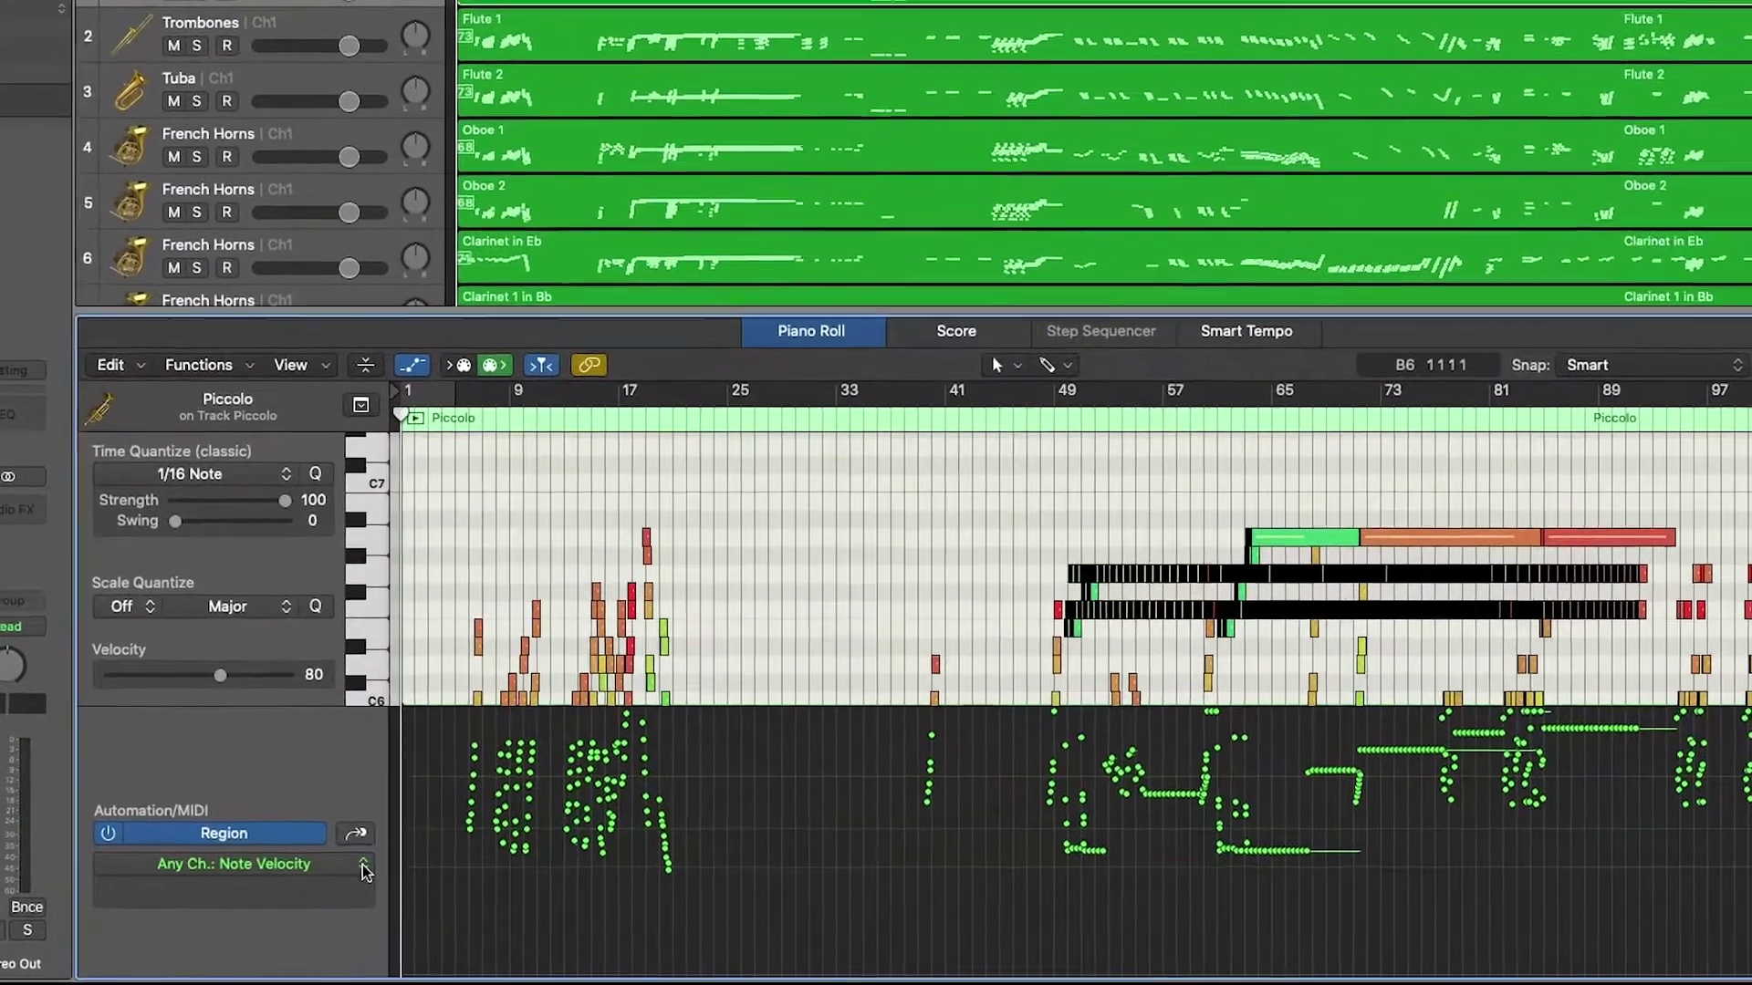
left_click(374, 889)
scroll(392, 889, "down", 3)
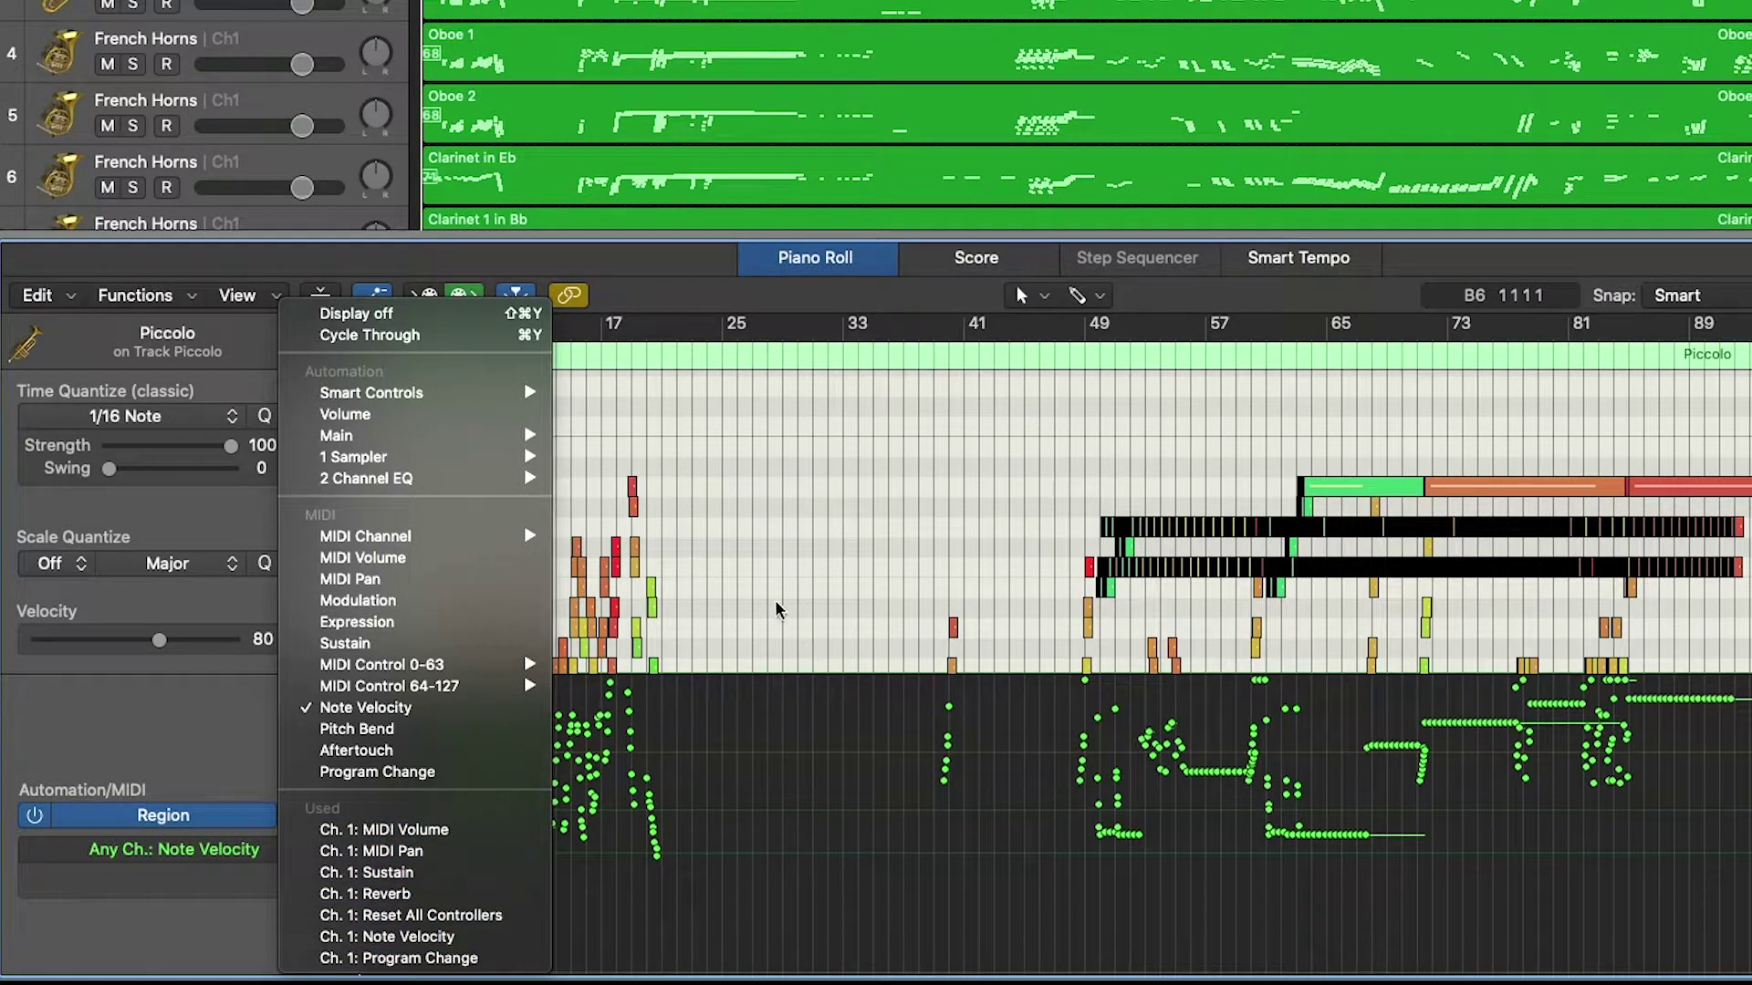
left_click(745, 554)
scroll(744, 550, "up", 5)
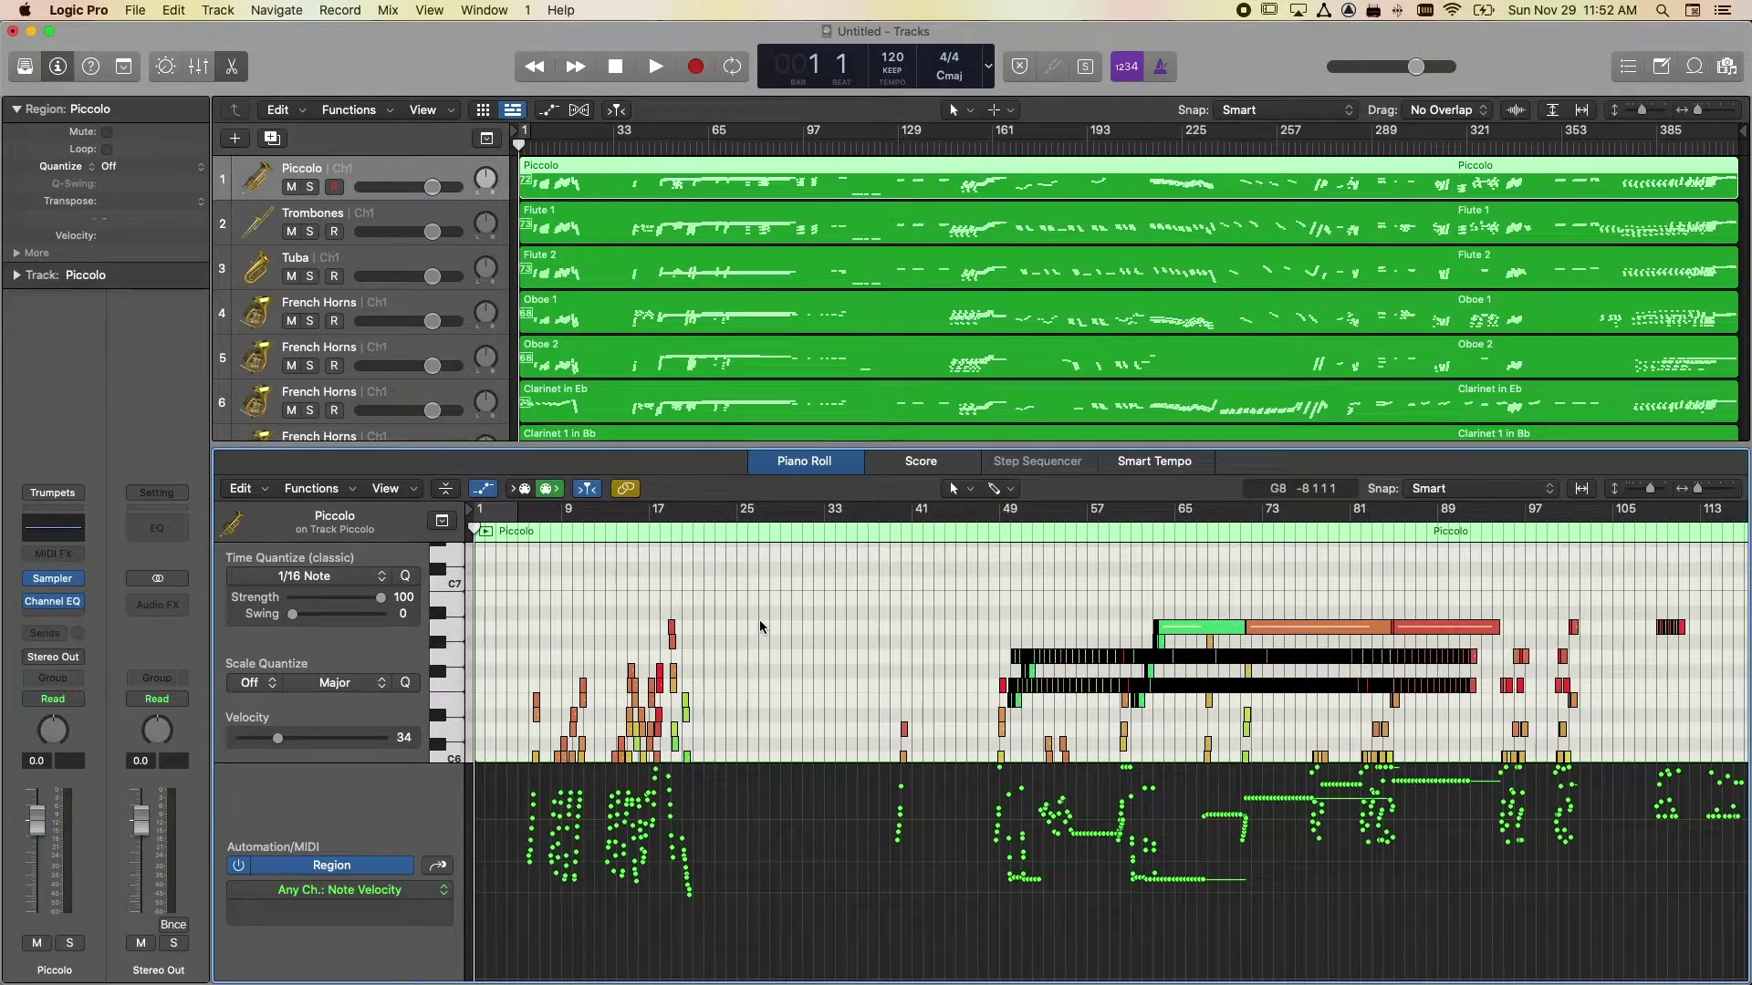
Select all notes in the Piccolo region and lower their velocities proportionally, bringing the velocity setting to 25
key("super+a")
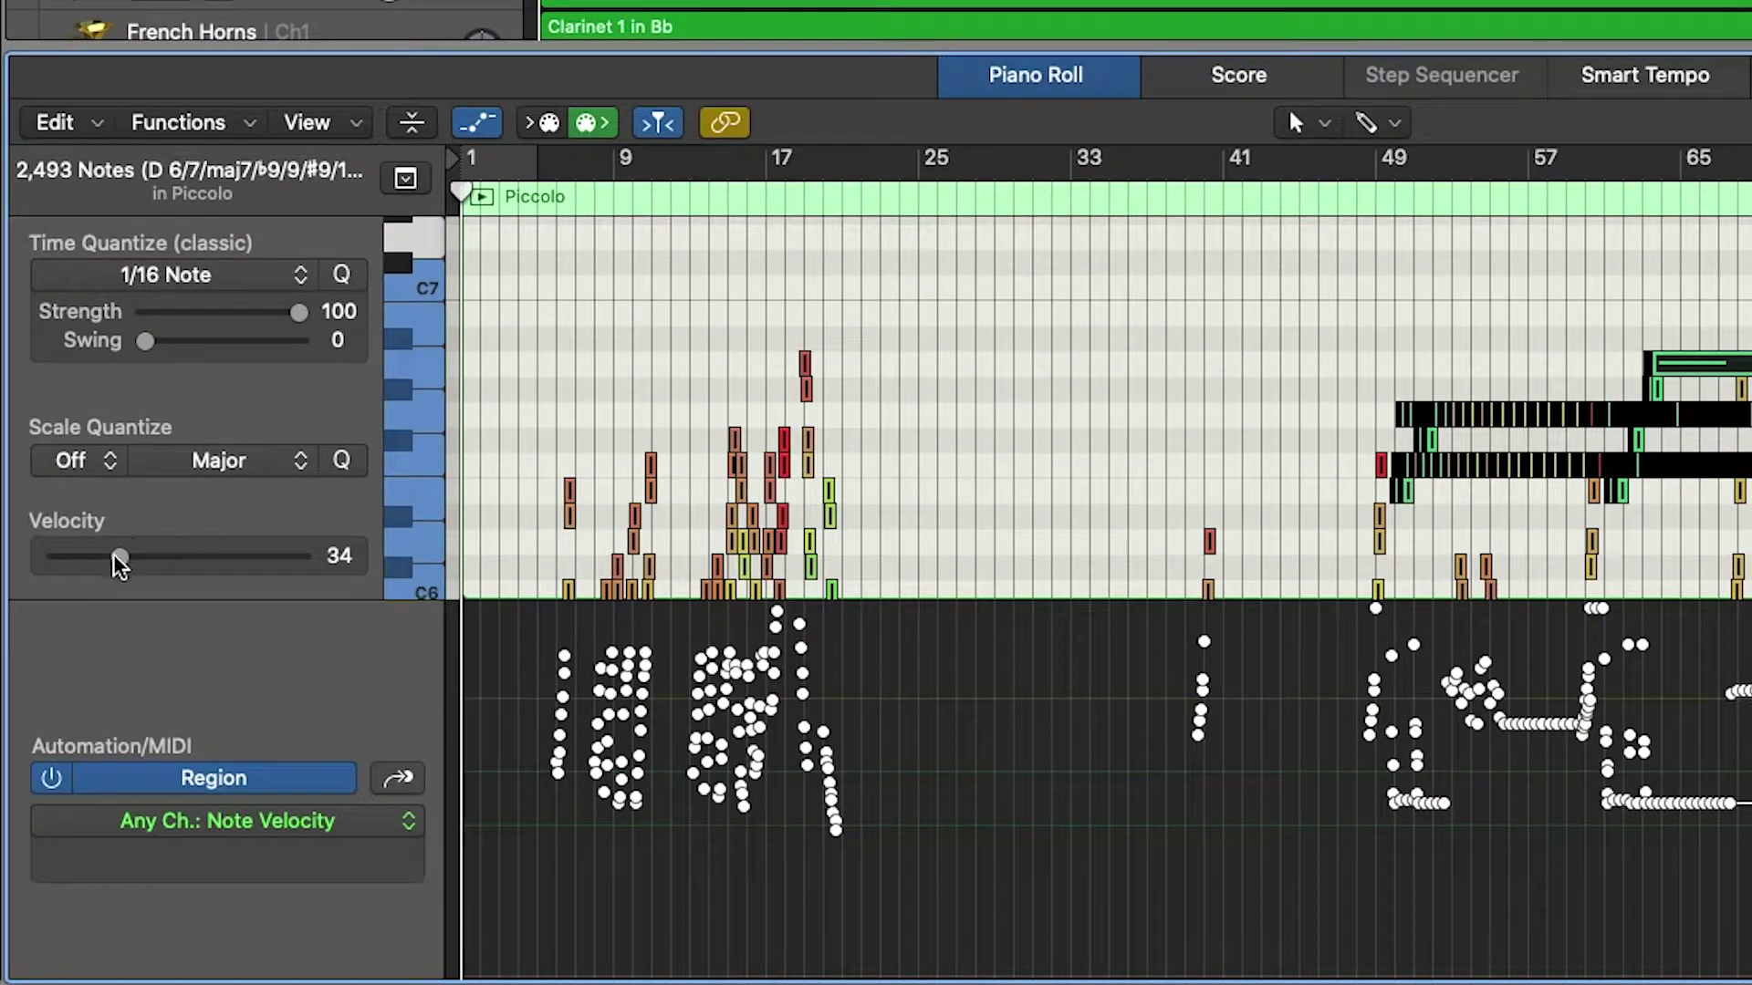
mouse_move(116, 560)
left_mouse_down()
mouse_move(19, 560)
mouse_move(275, 561)
mouse_move(77, 557)
mouse_move(161, 559)
mouse_move(102, 558)
left_mouse_up()
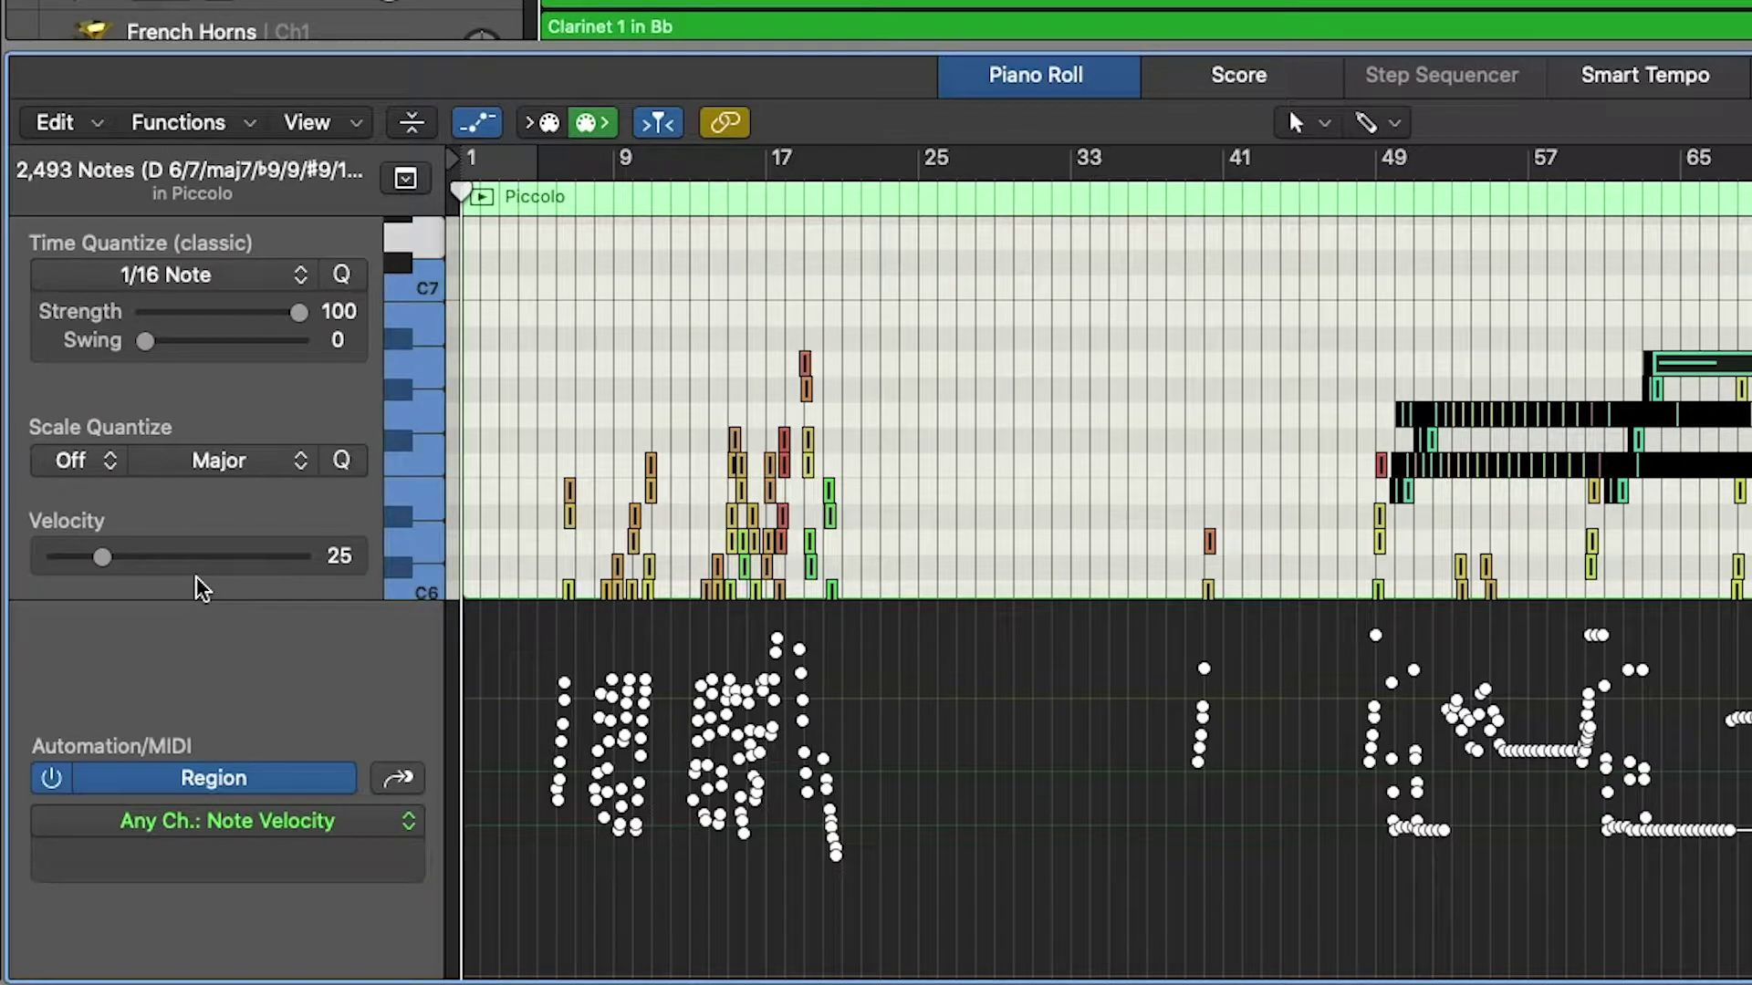
Try levelling all Piccolo notes to a velocity of 100, undo that change, and enlarge the note display
left_click_drag(102, 557, 251, 582)
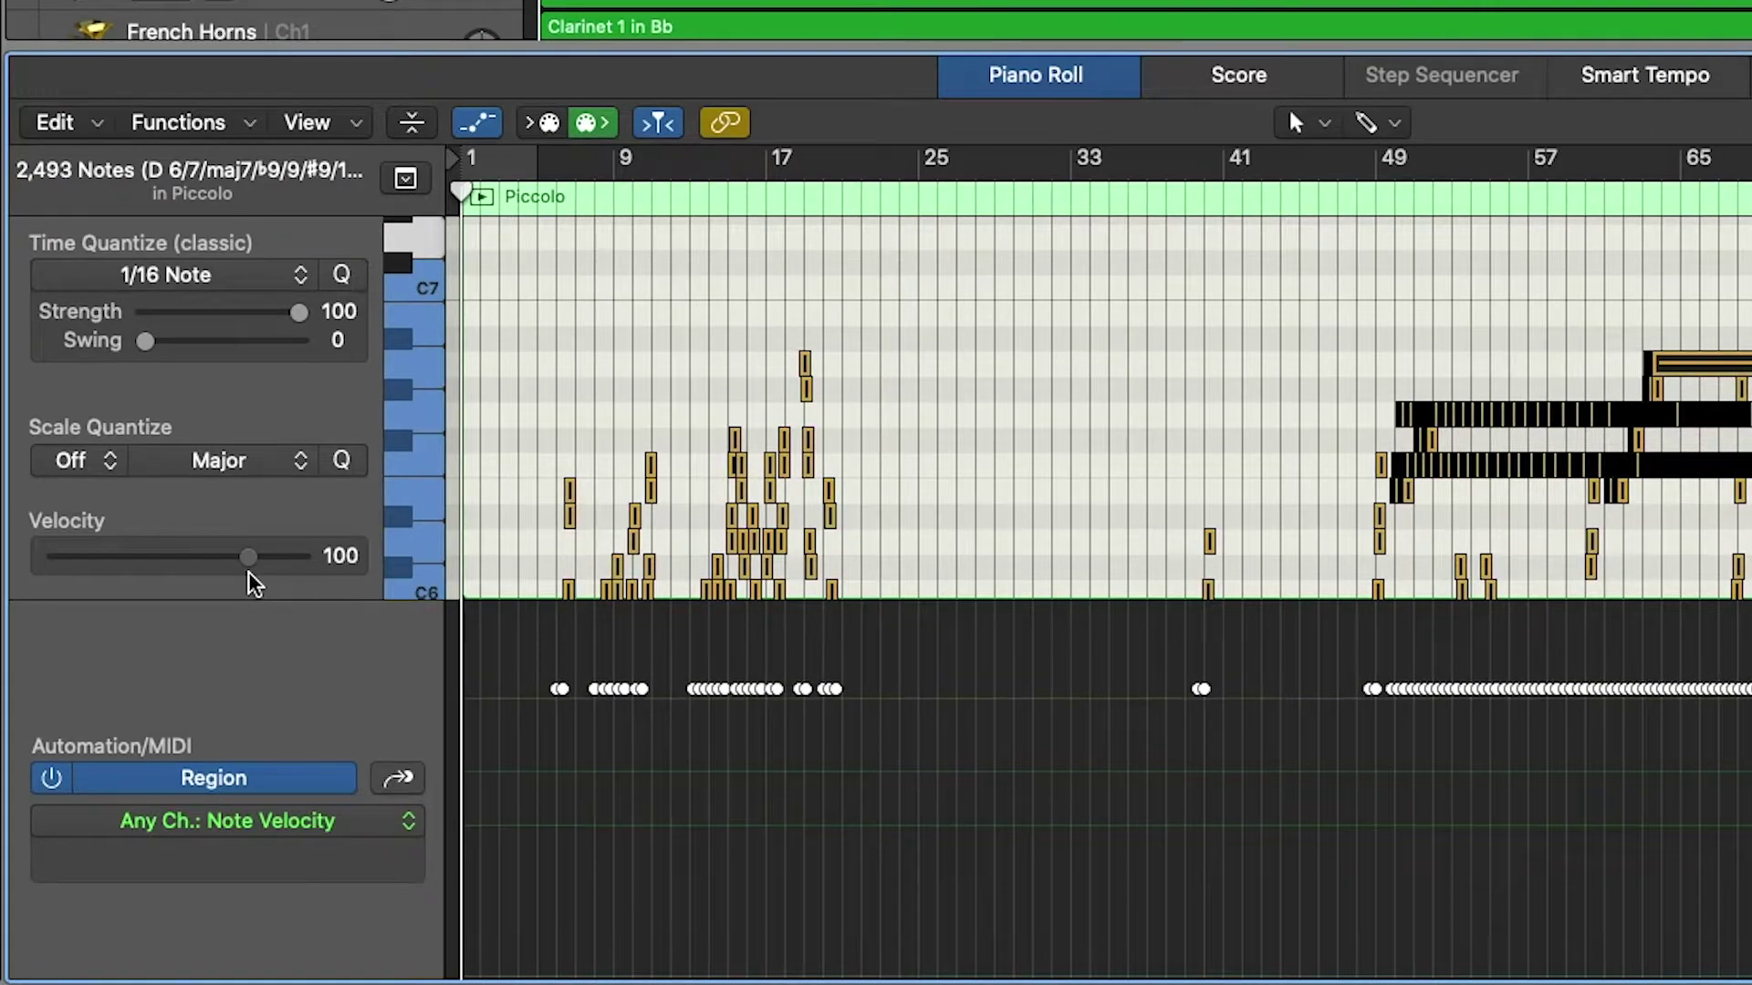
left_click(940, 465)
left_click_drag(986, 598, 1022, 866)
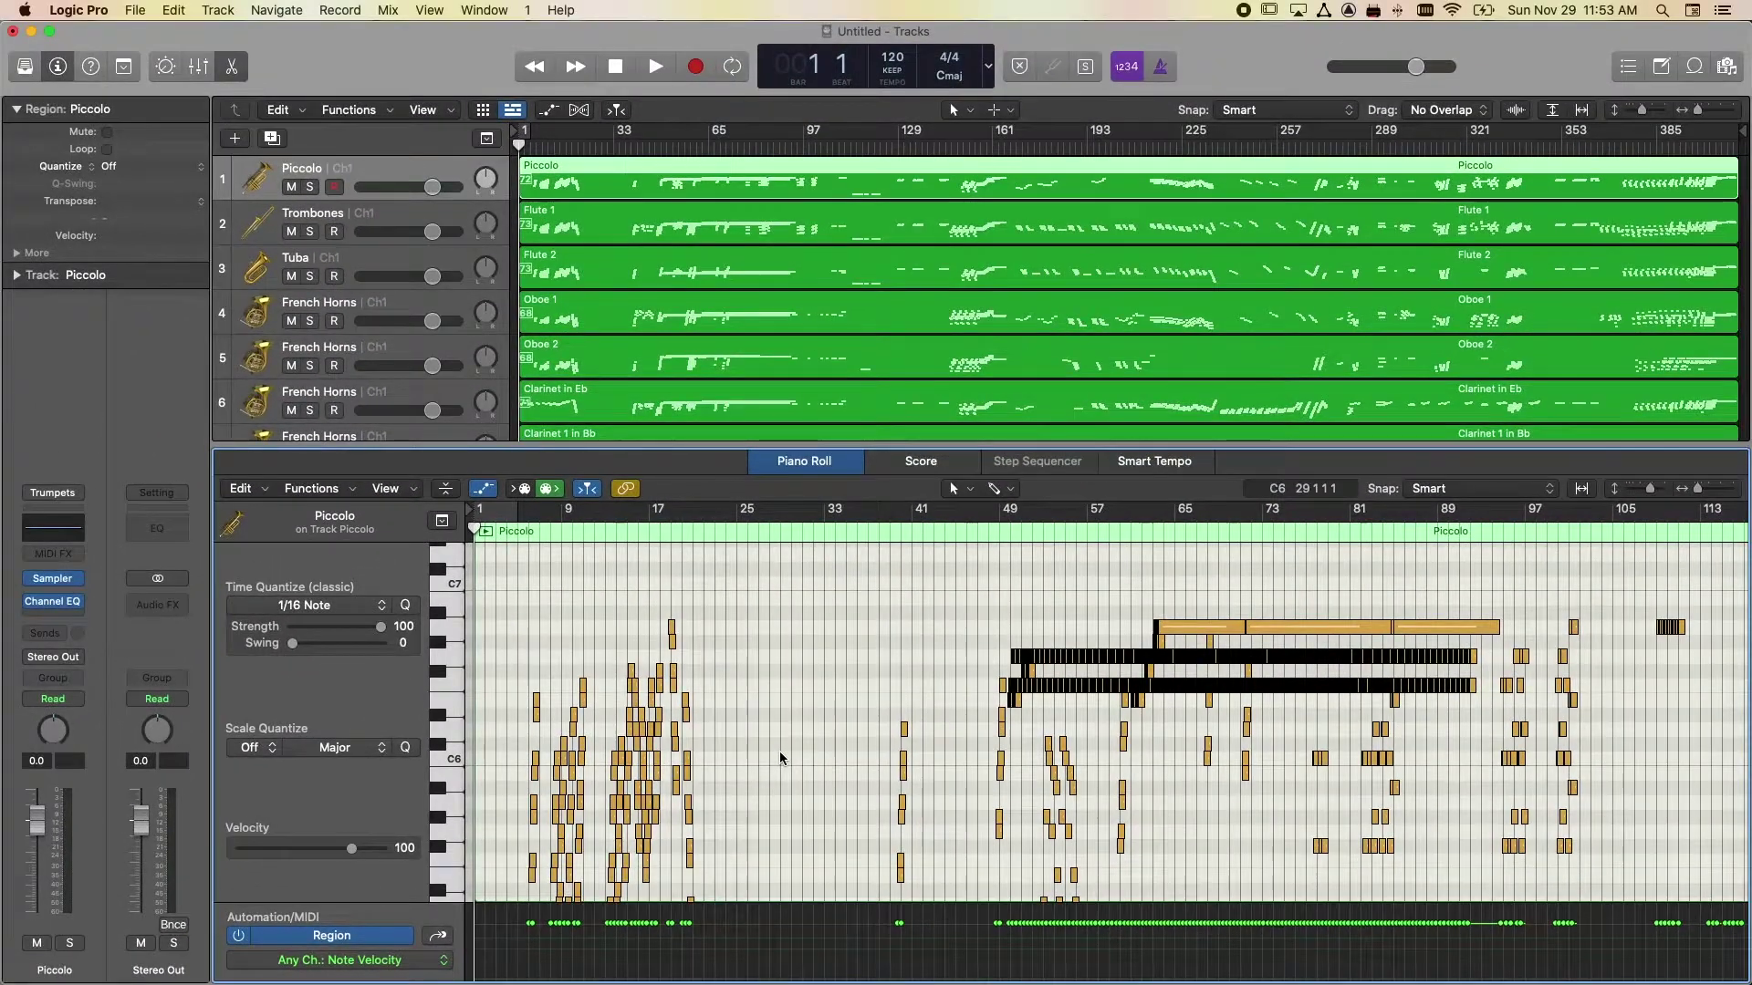
key("super+a")
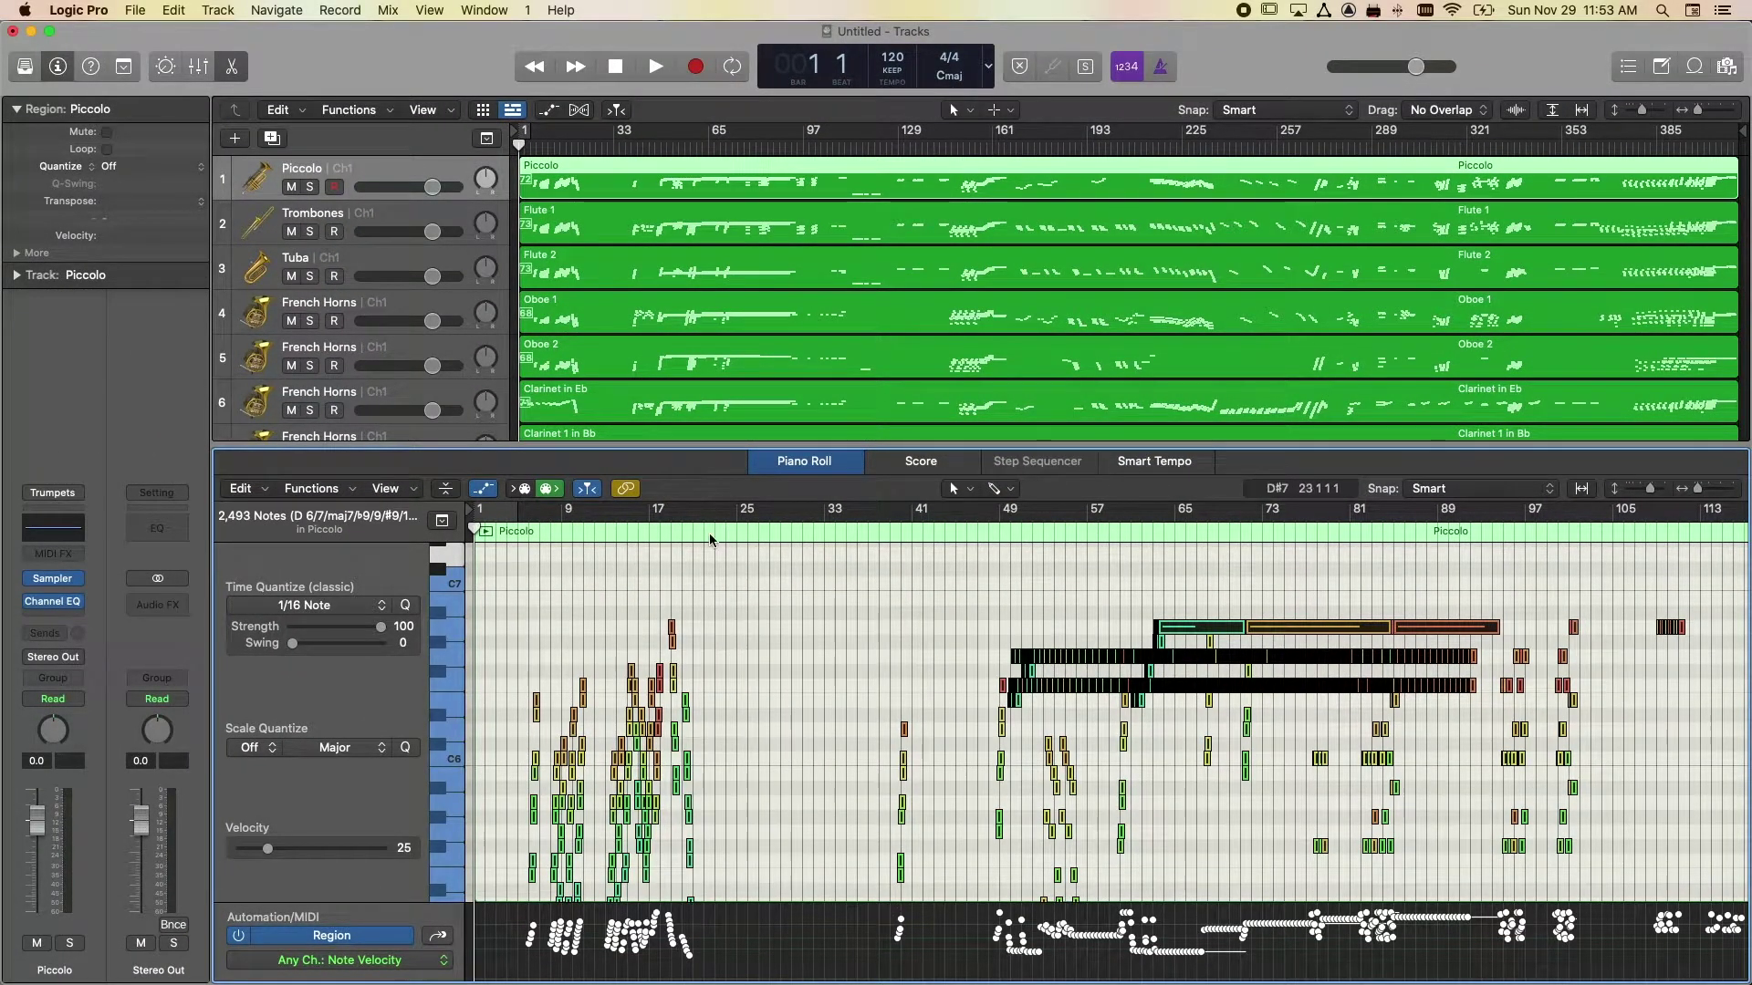
left_click_drag(779, 447, 778, 363)
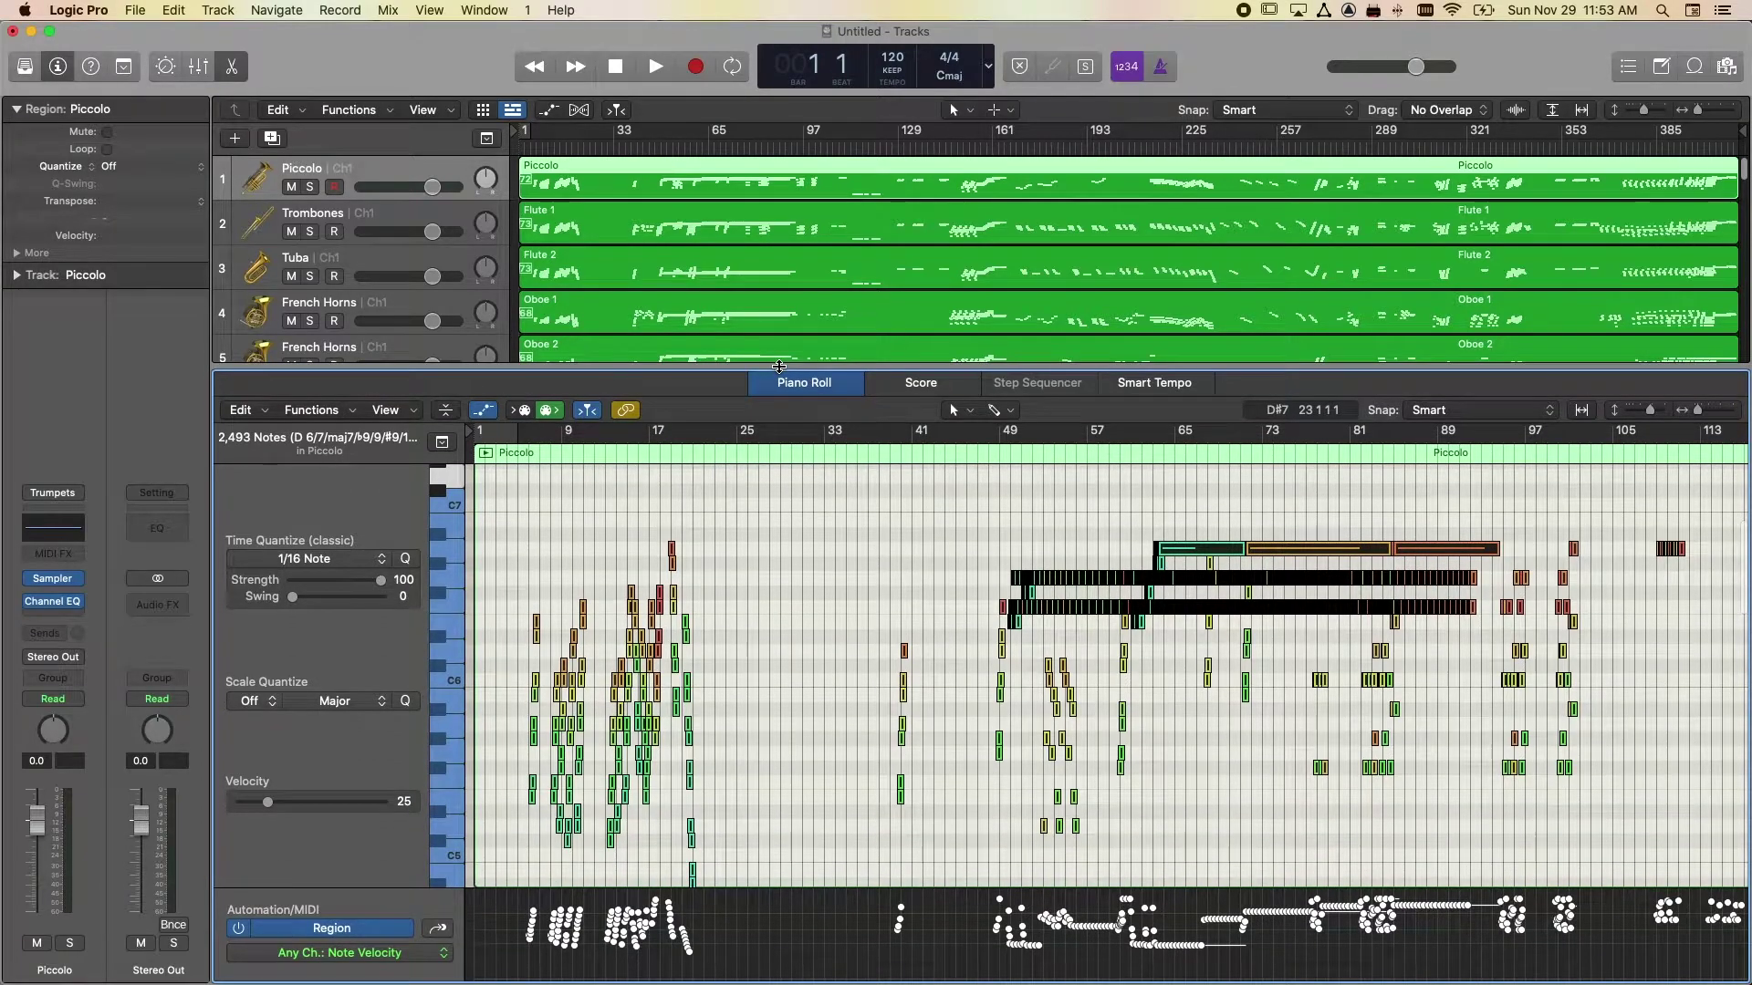
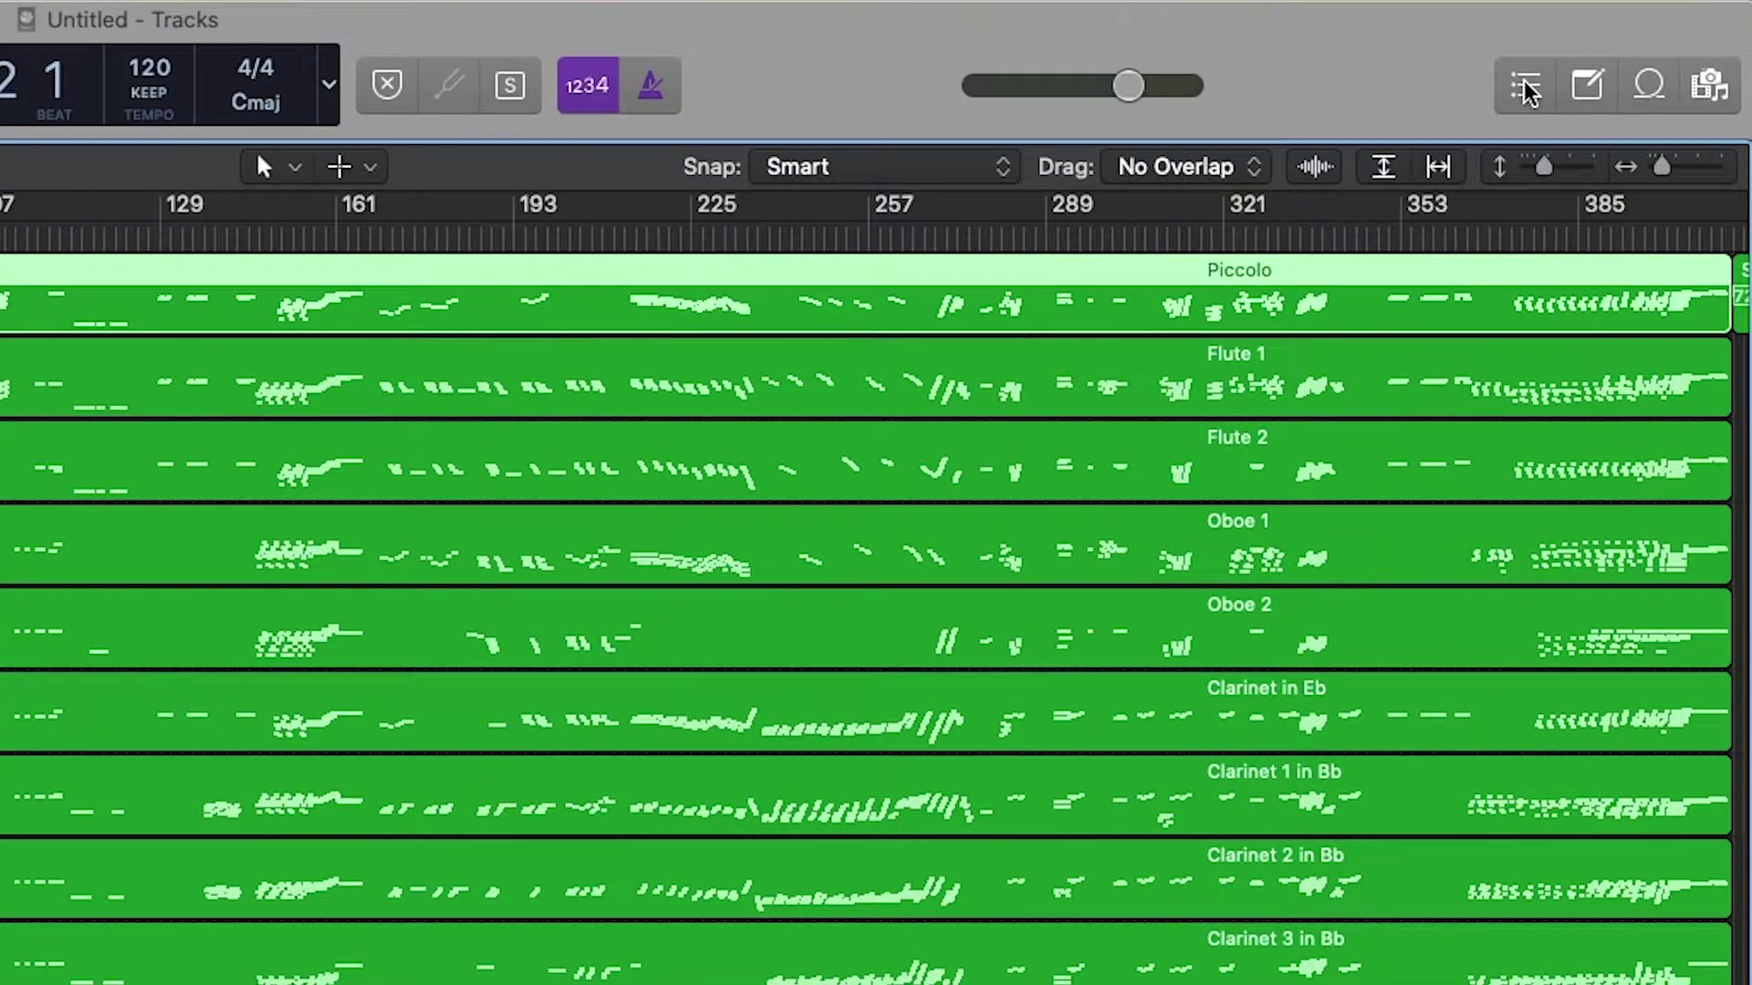
Open the event list, review its list of regions and open the MIDI events of the Piccolo region
left_click(1524, 88)
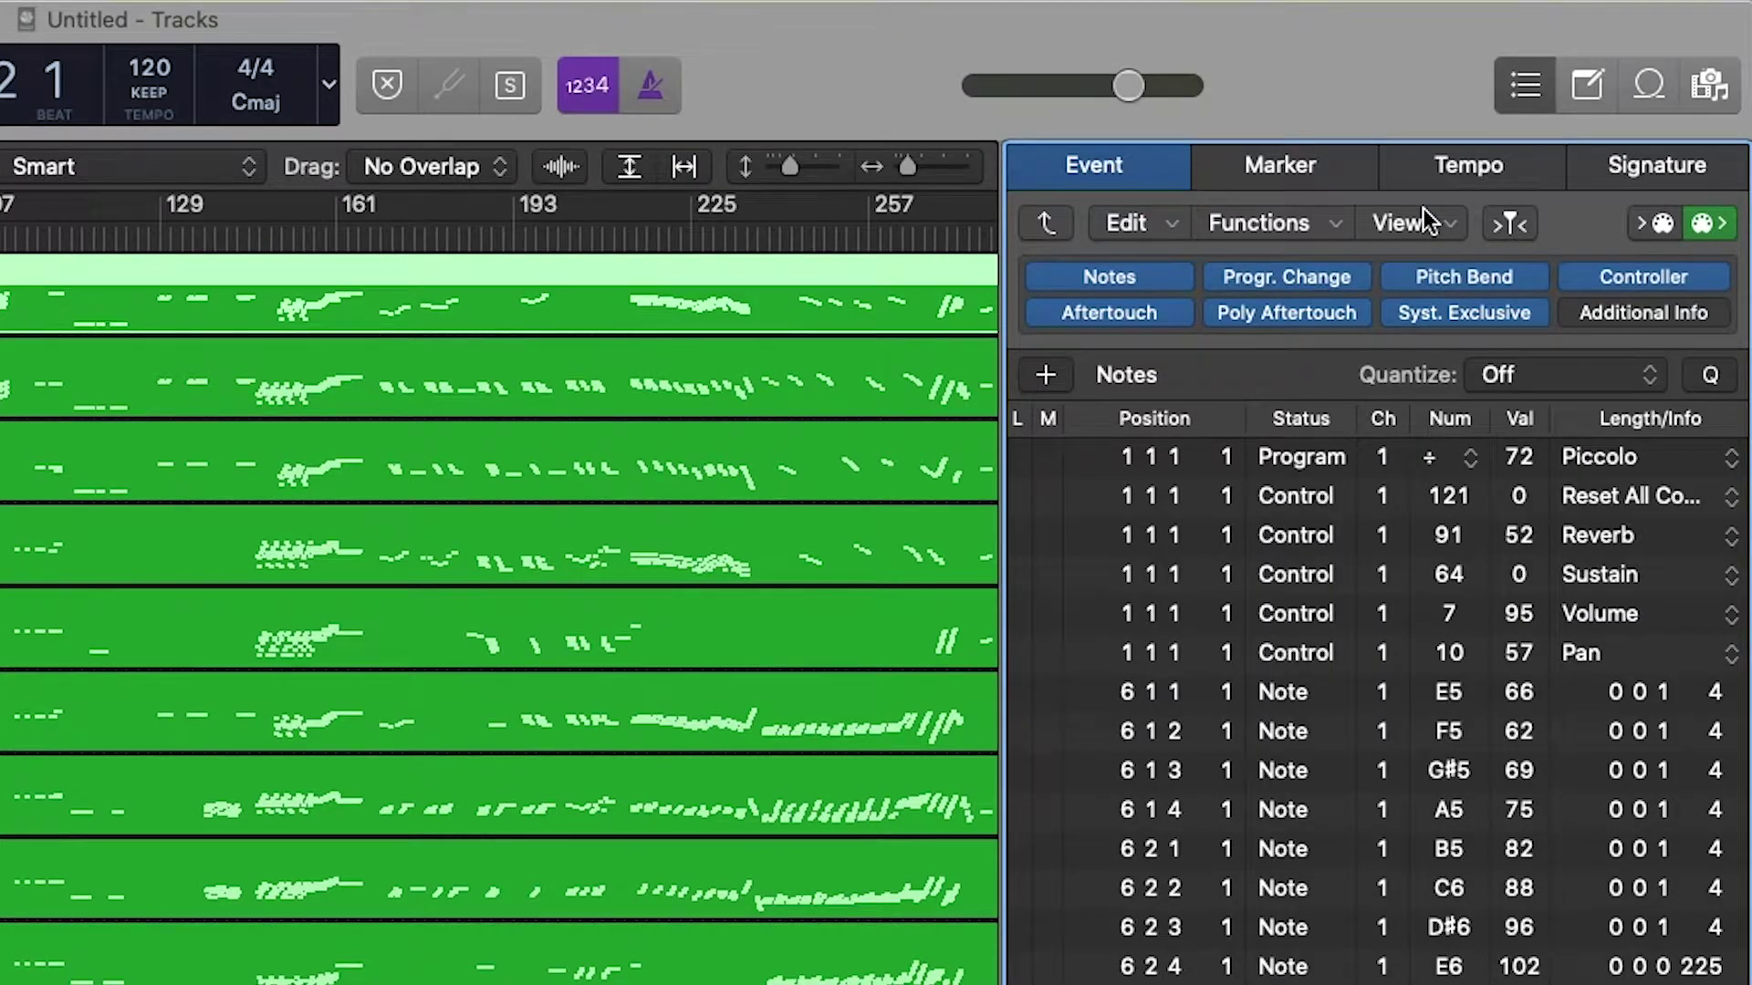
left_click(1049, 226)
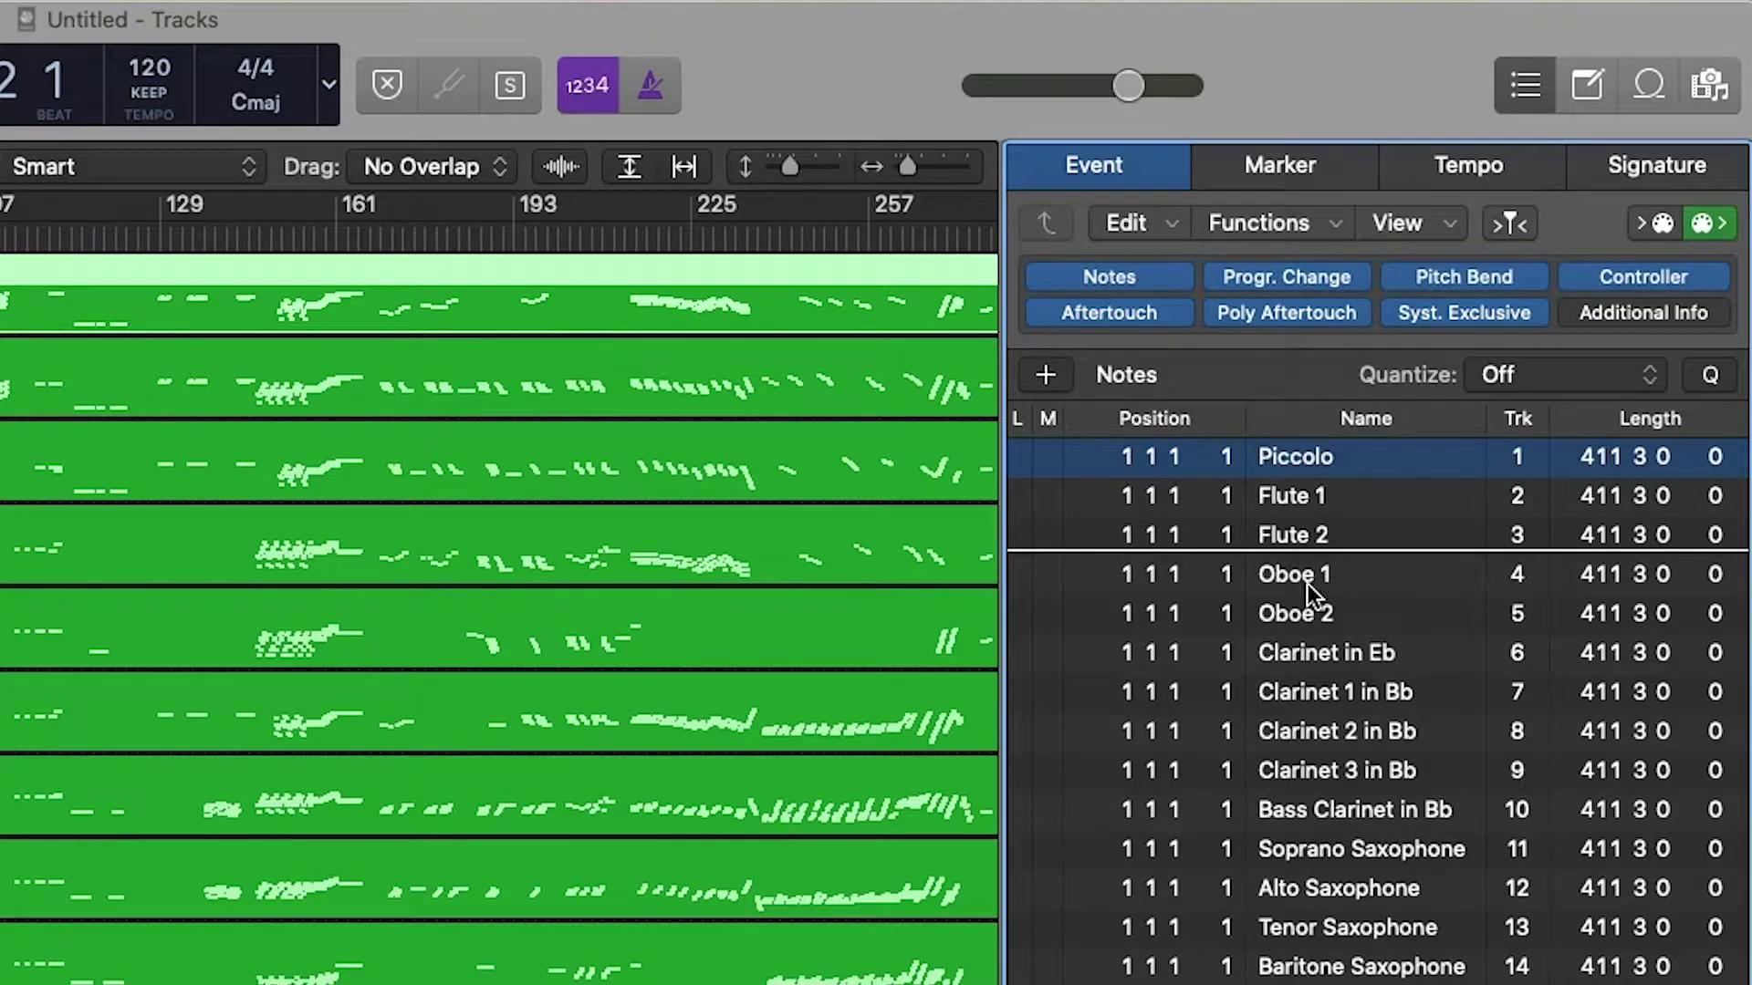
scroll(1286, 576, "down", 4)
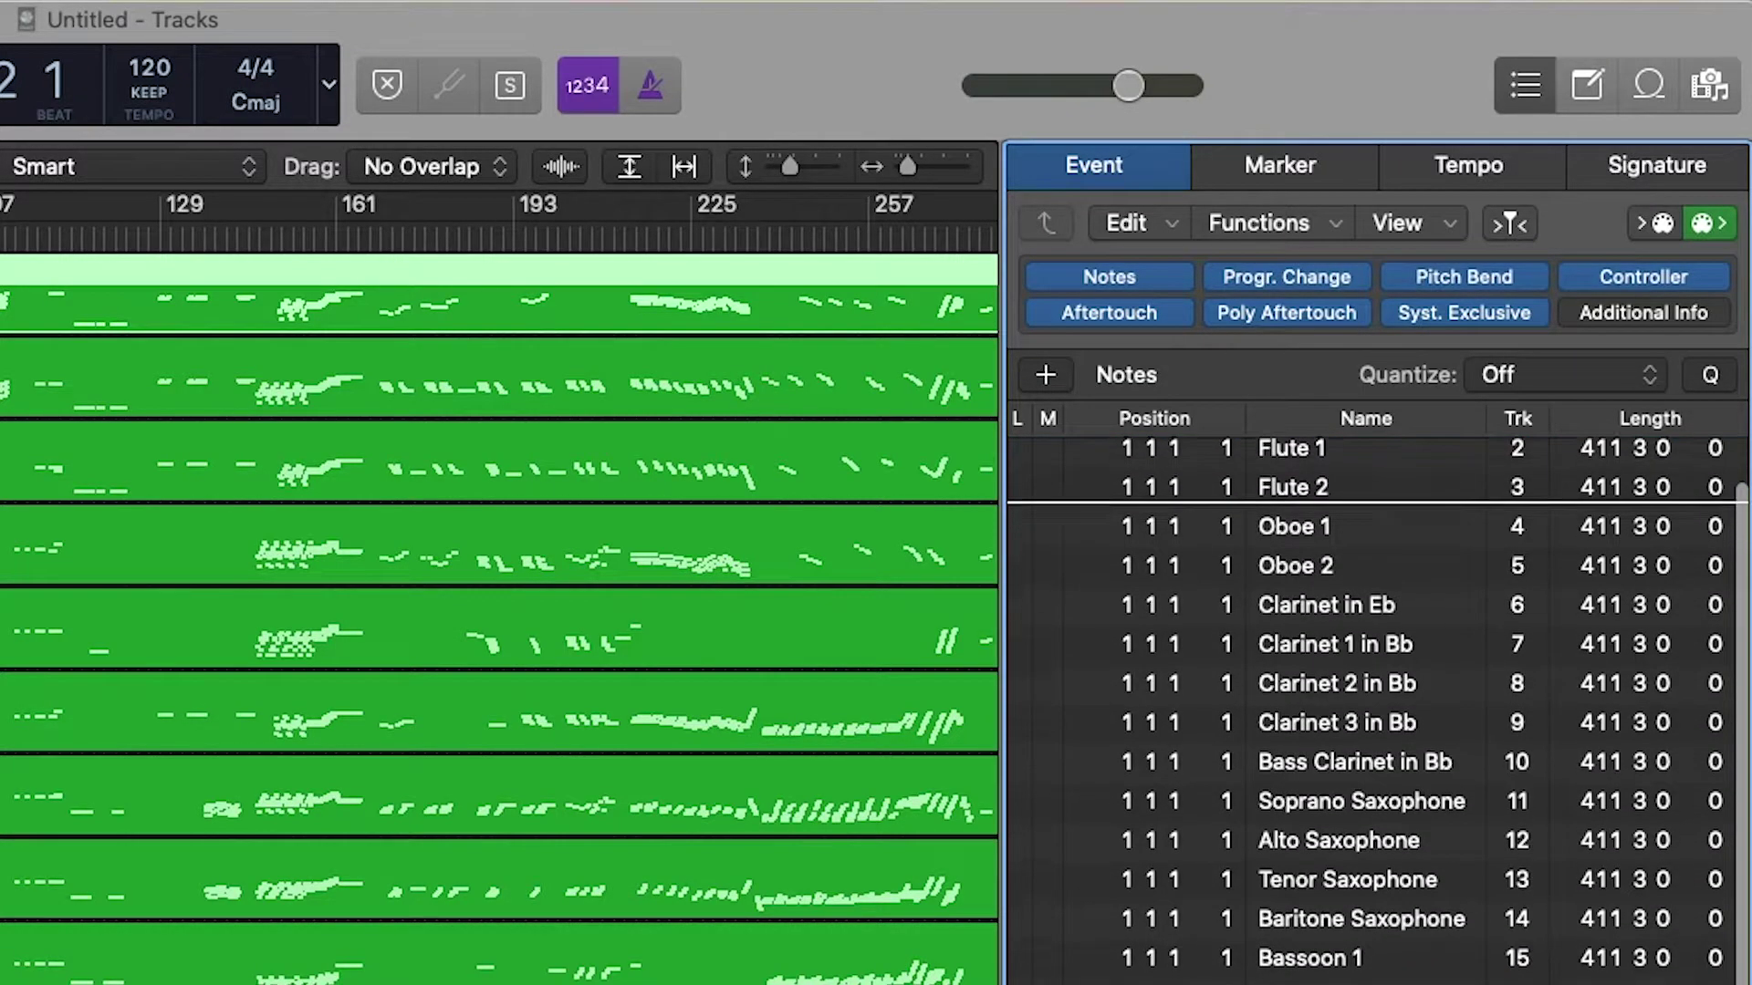
scroll(1286, 576, "up", 5)
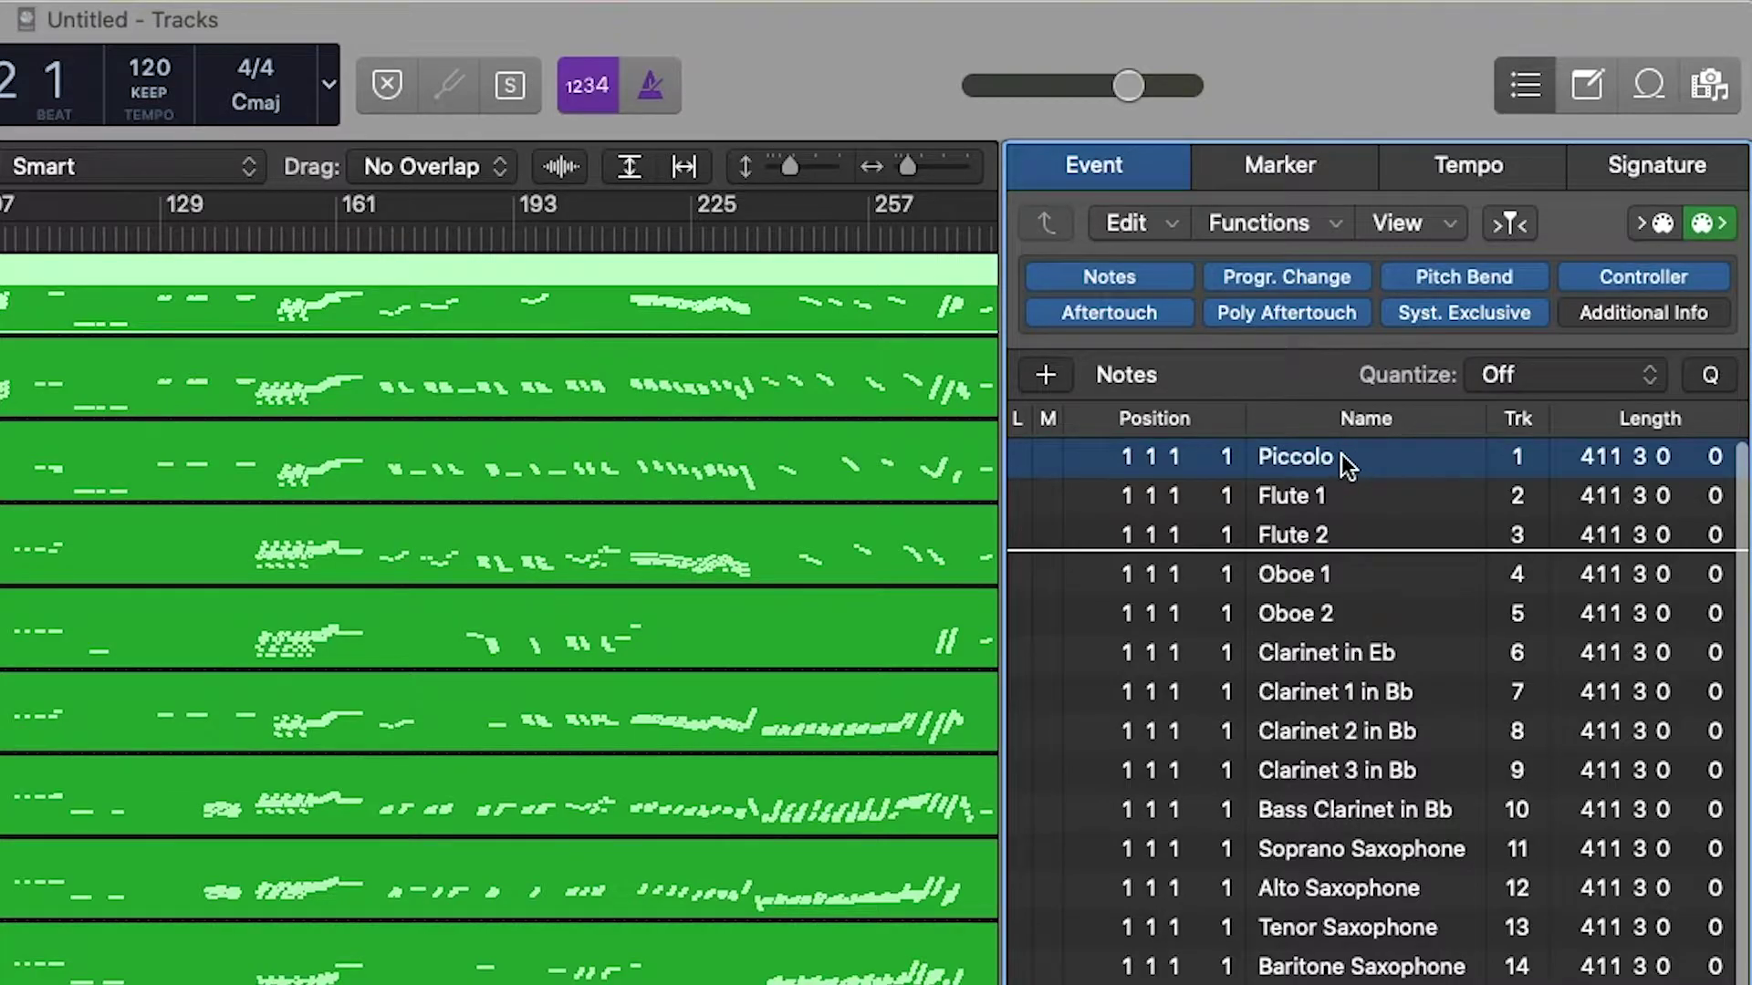
double_click(1372, 462)
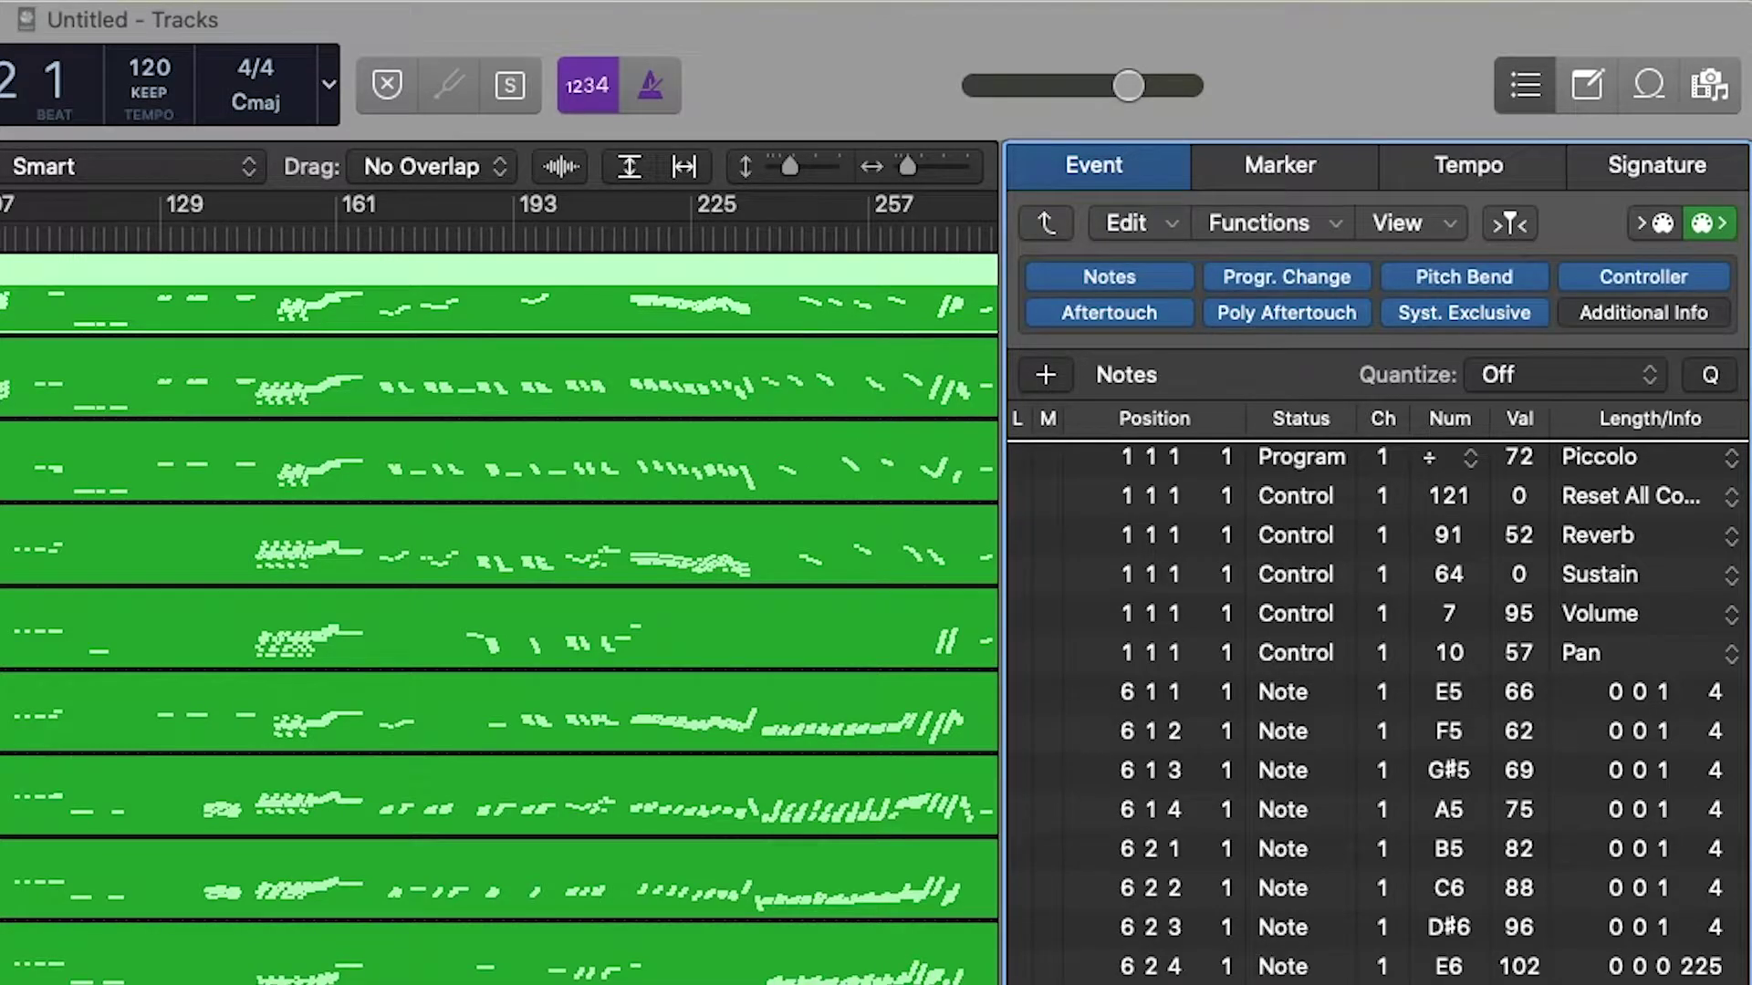
Step through the regions from Flute 1 to Clarinet 1 in Bb and examine their program and control events
left_click(949, 383)
key("Down")
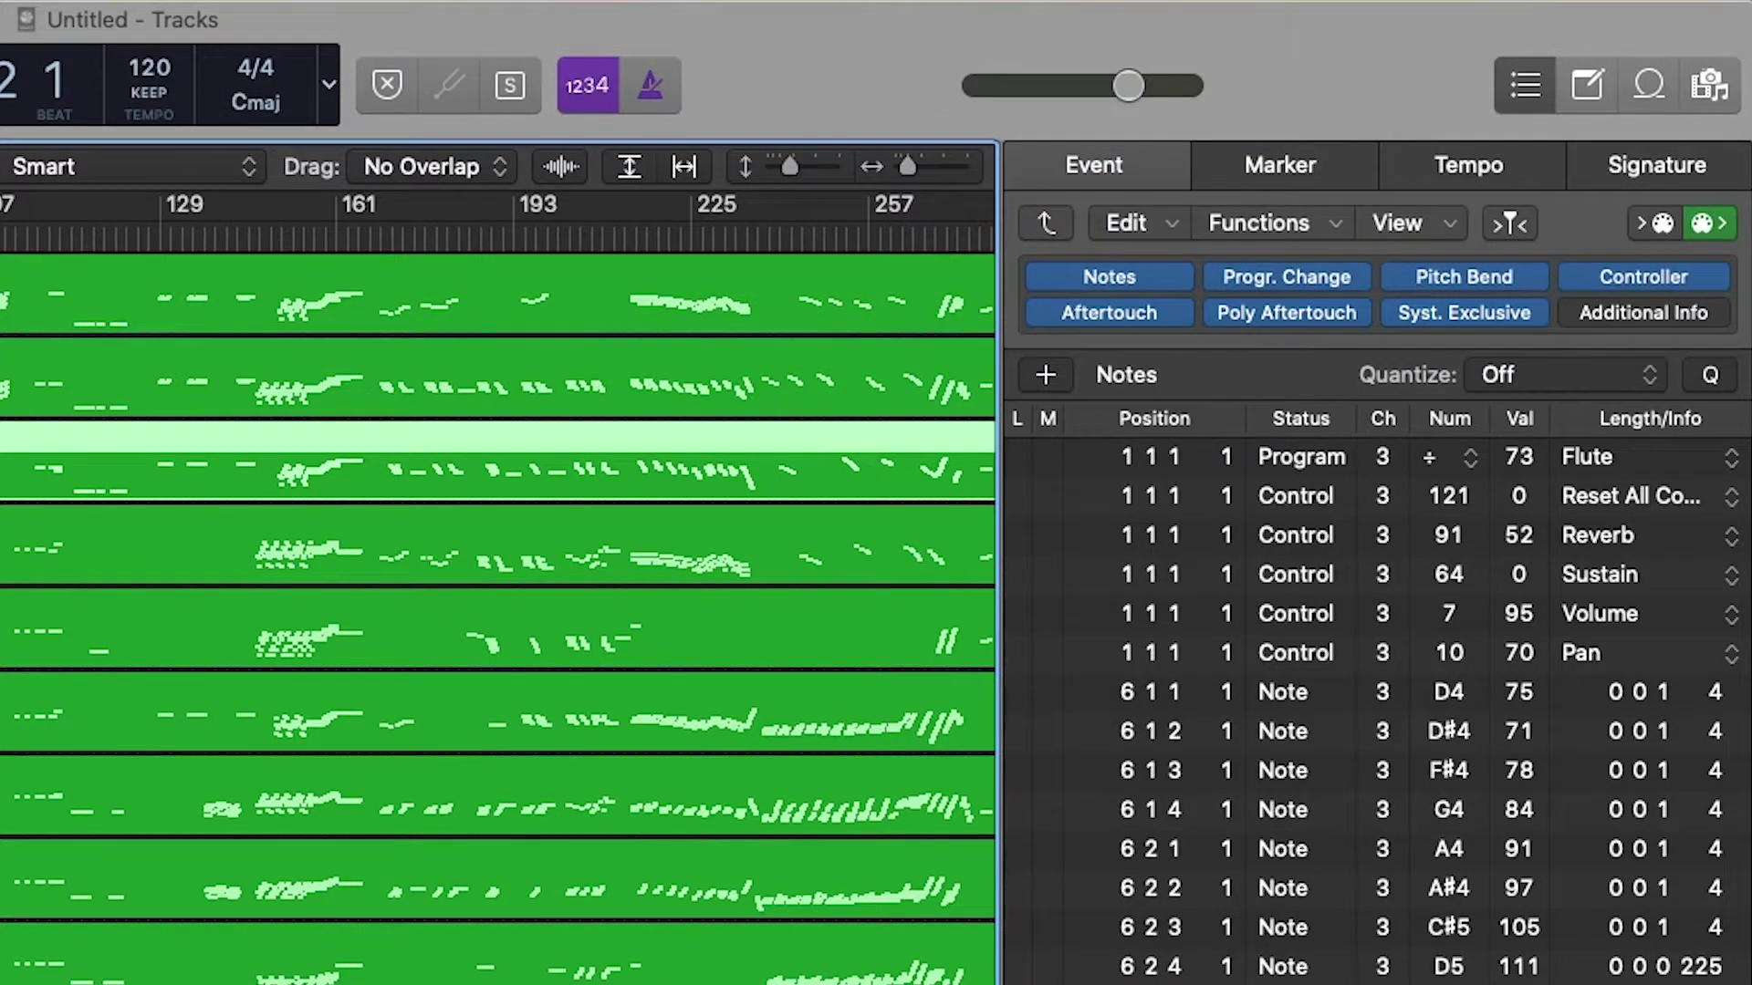
key("Down")
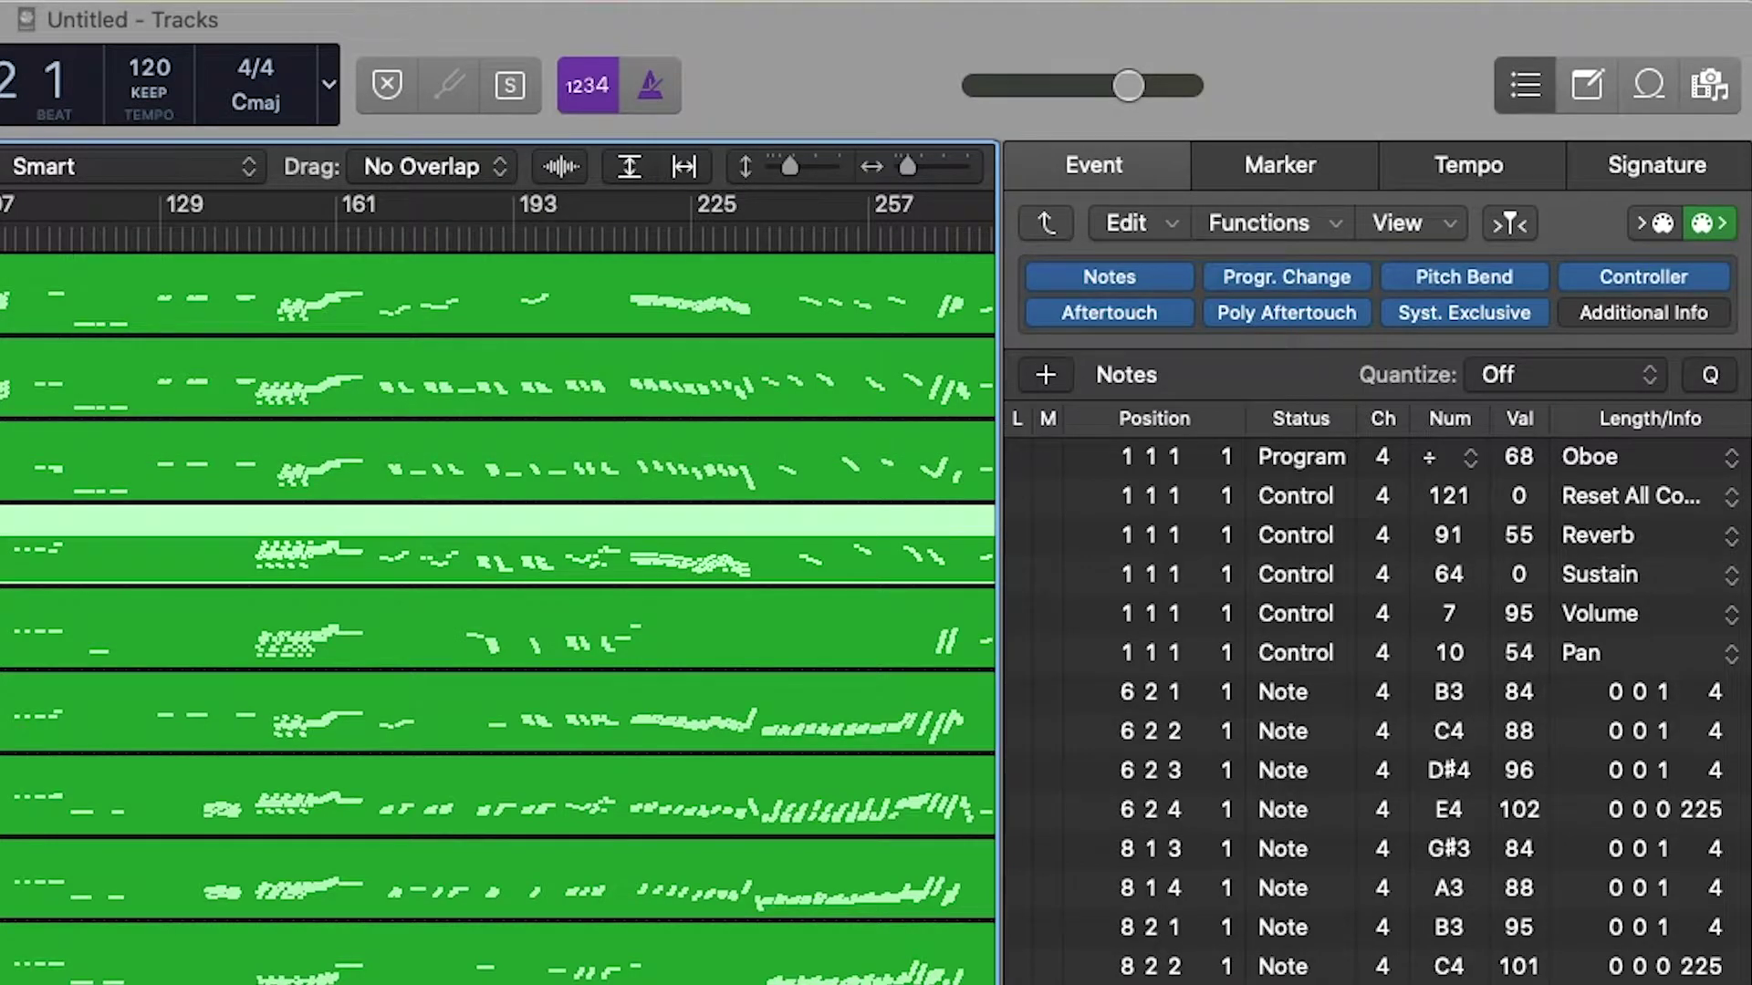
key("Down")
key("Down")
key("Down")
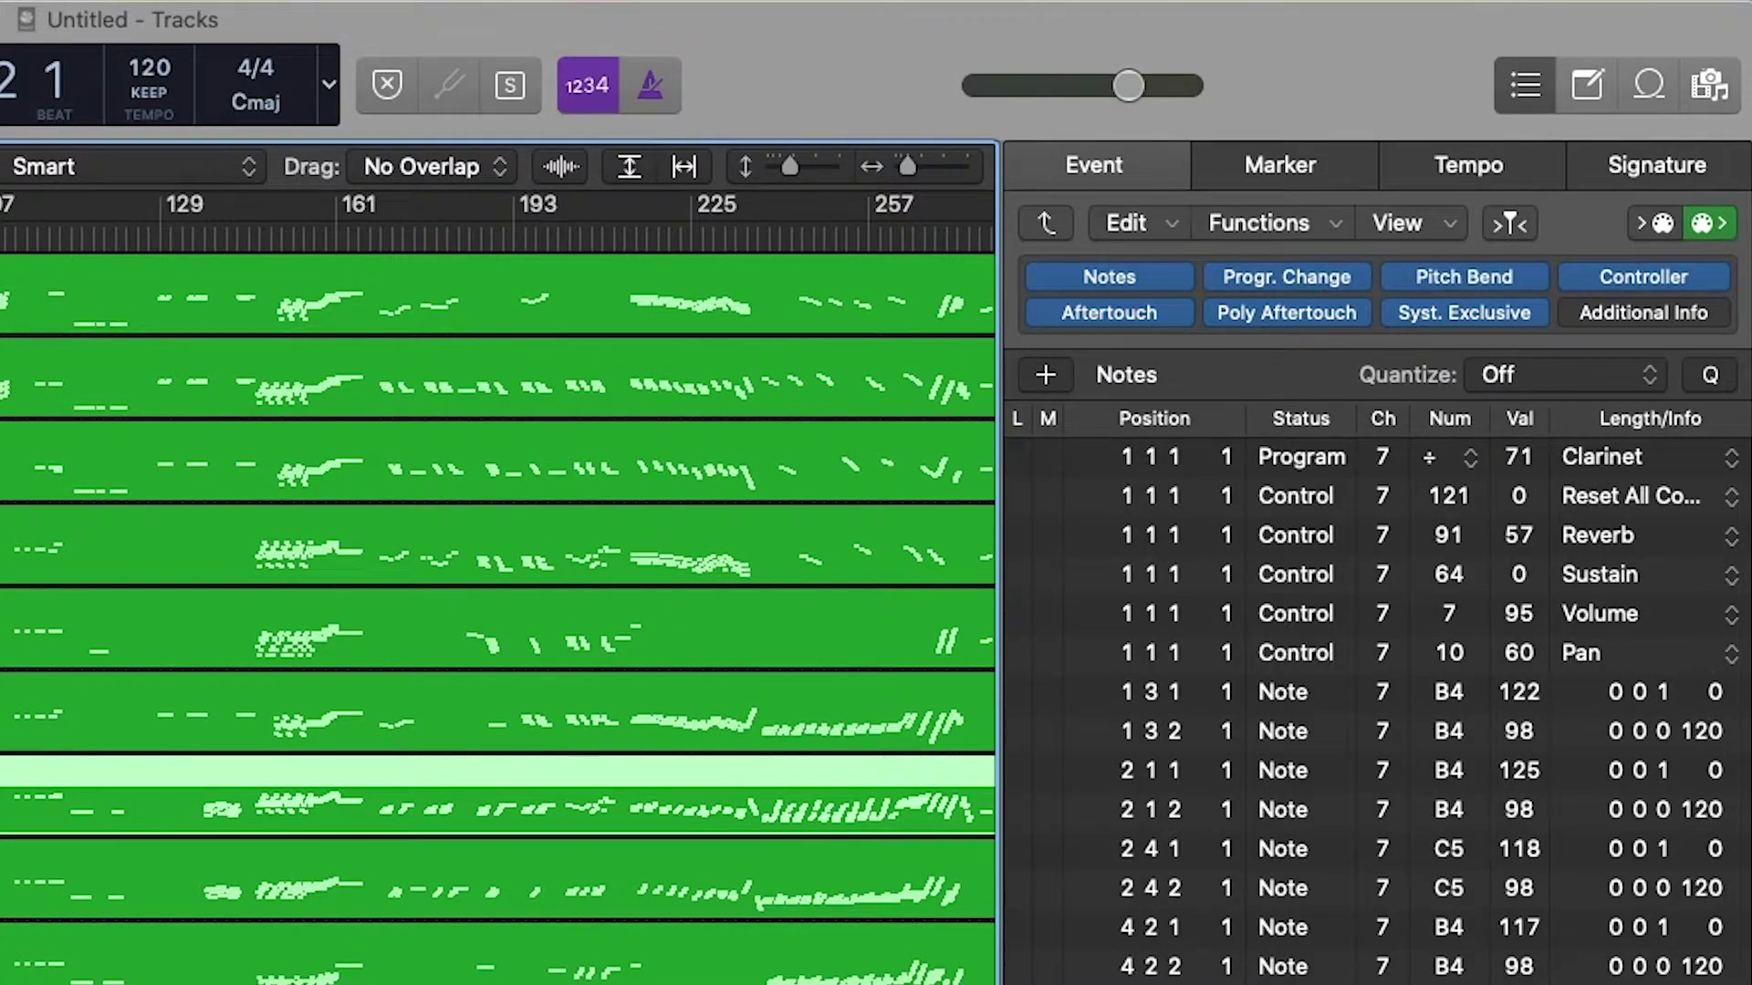
Hide notes in the Piccolo region's event list, delete all its program and control events, and check that its notes remain
left_click(497, 270)
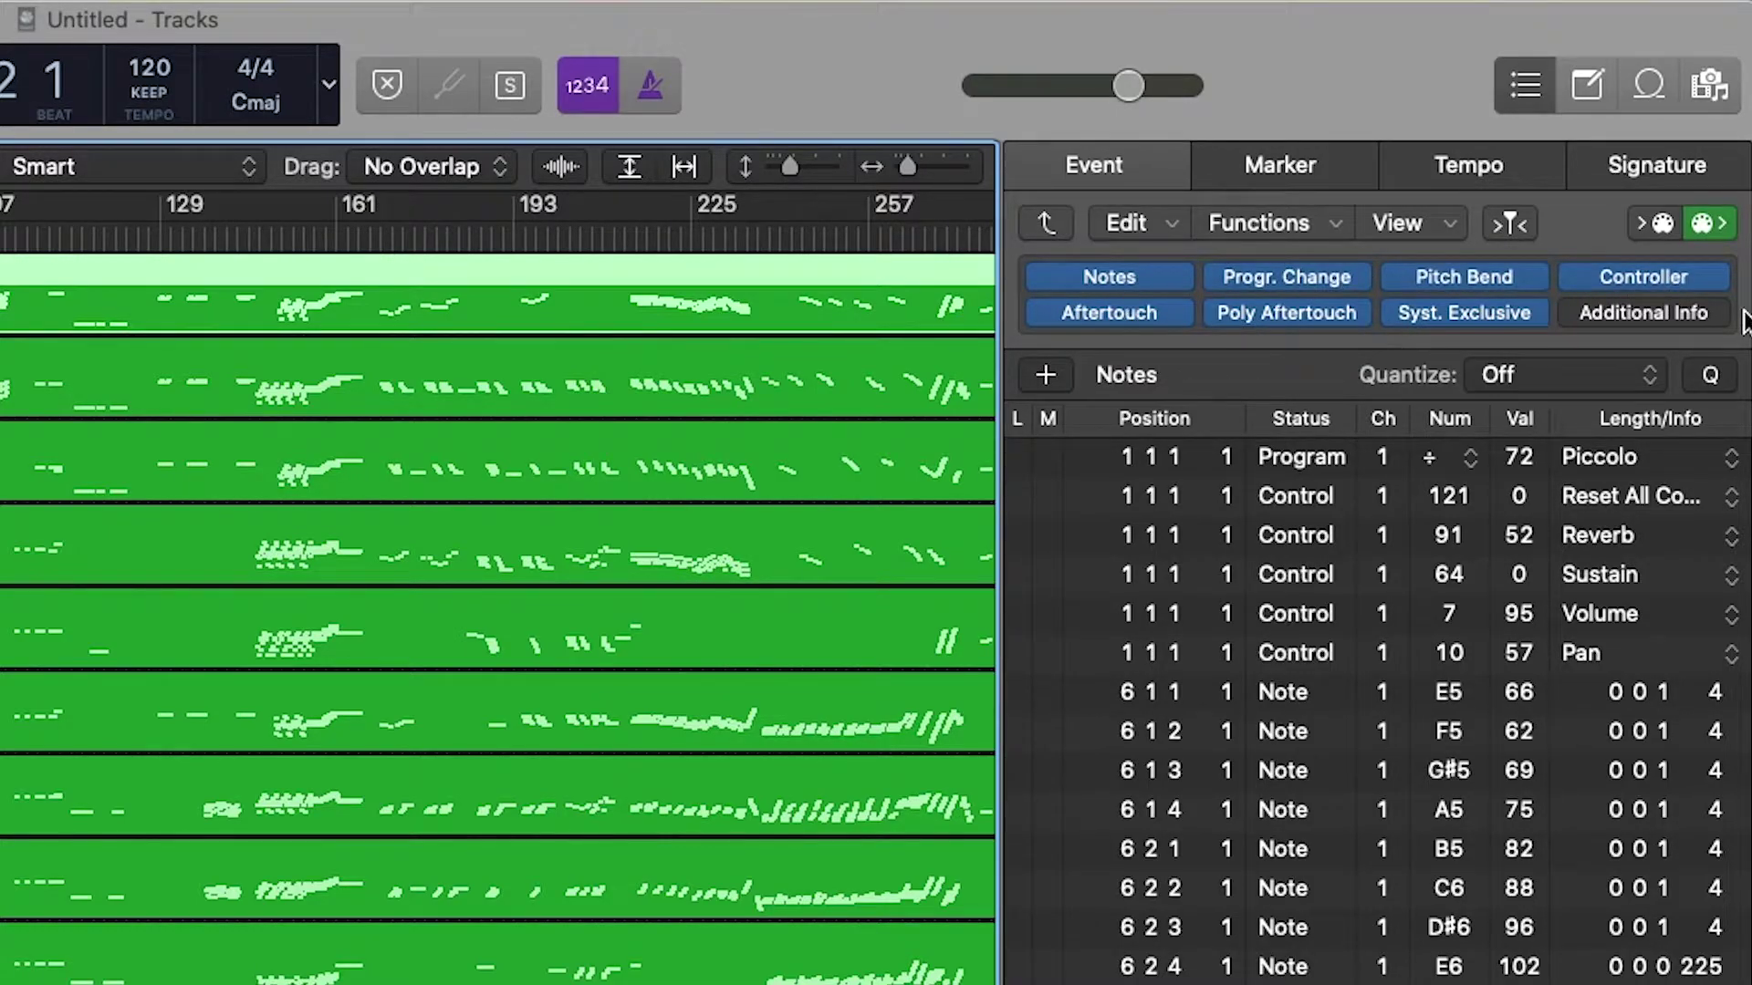
left_click(1111, 278)
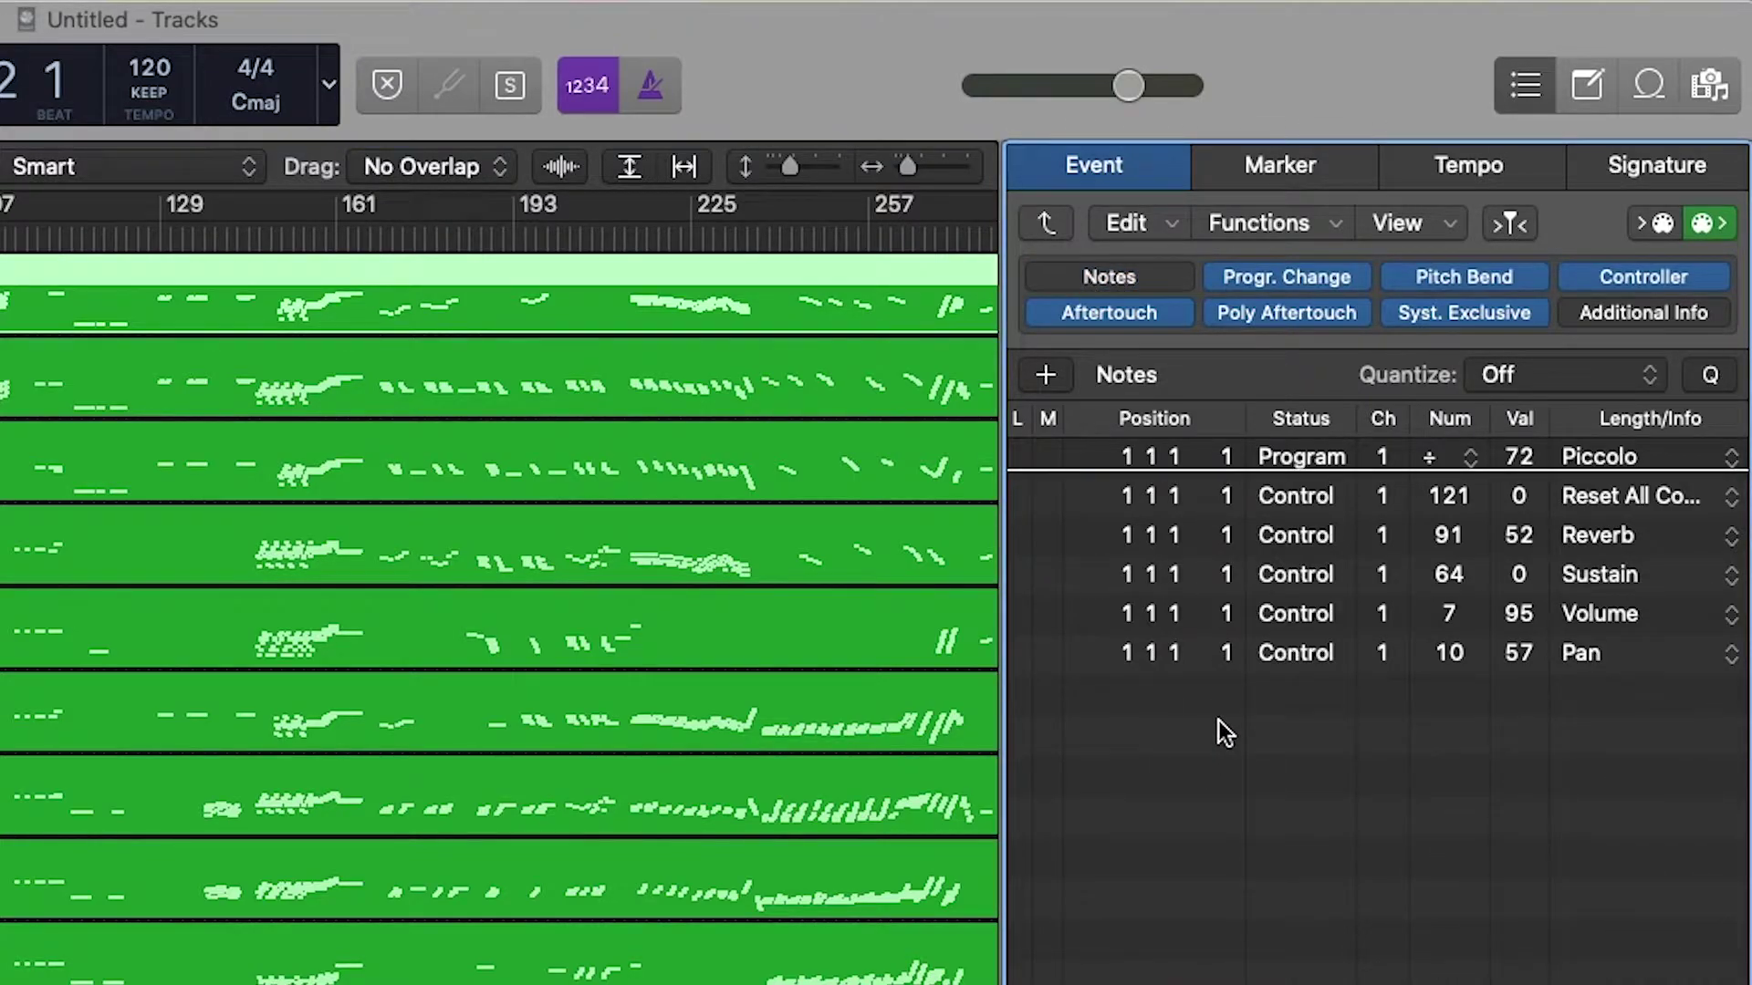
key("super+a")
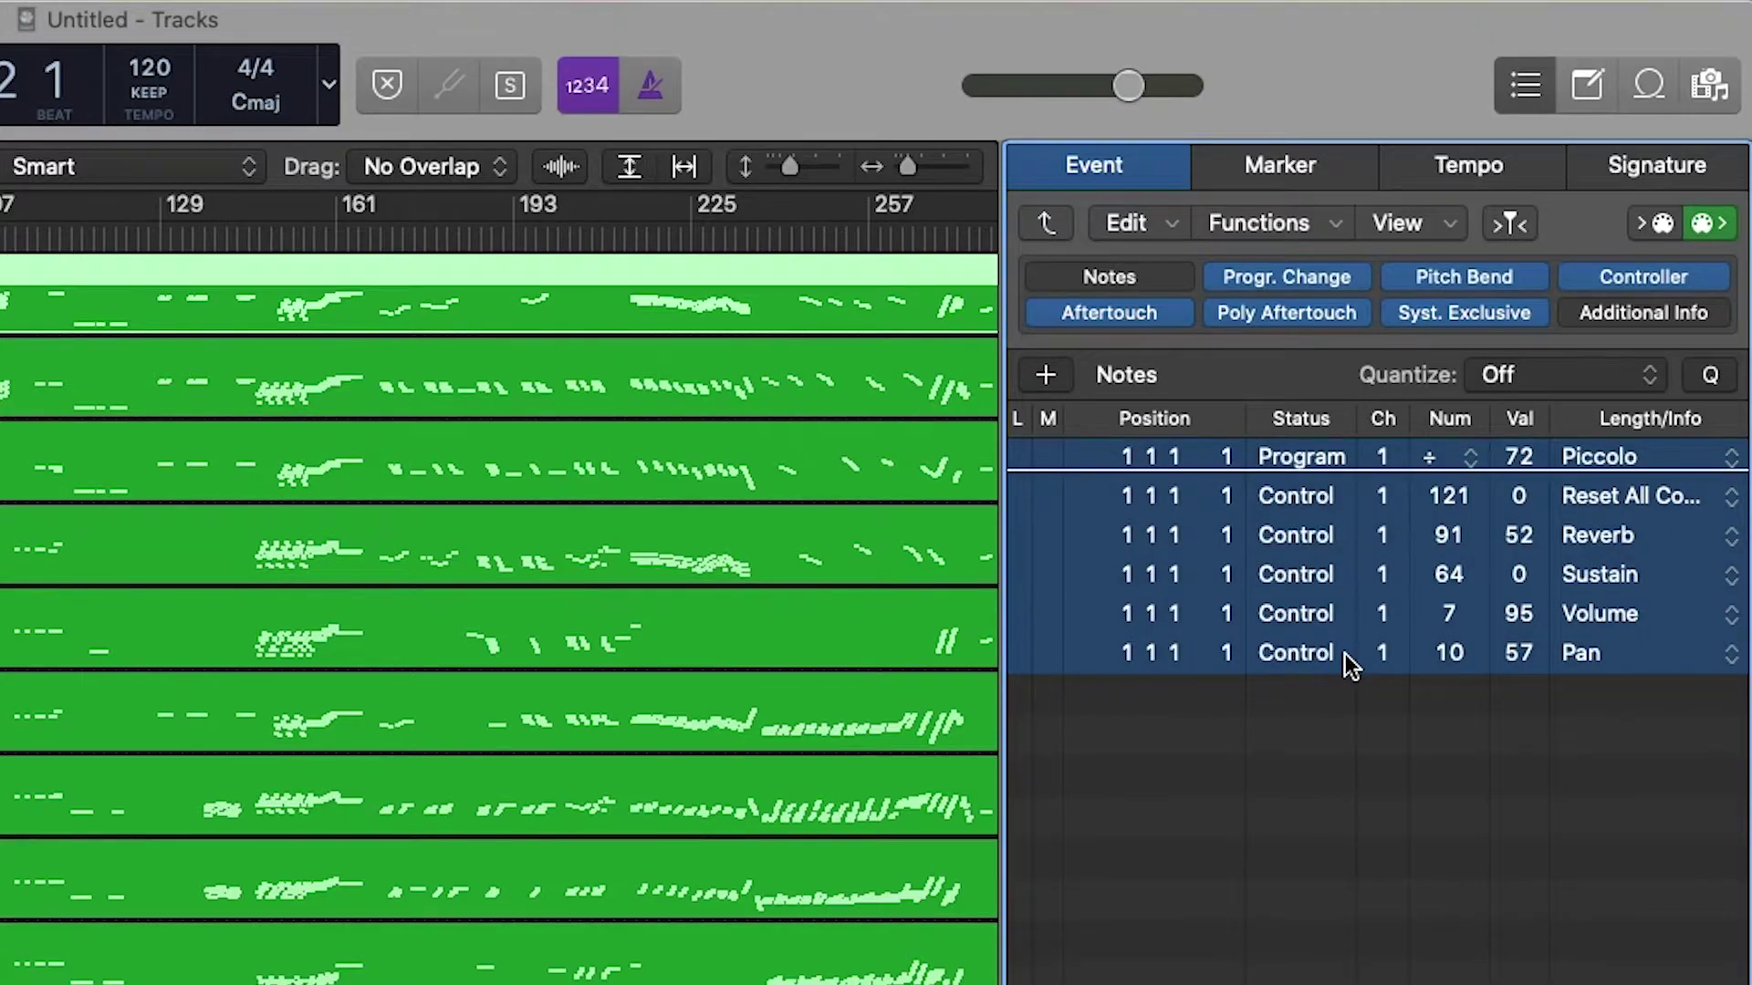
key("Delete")
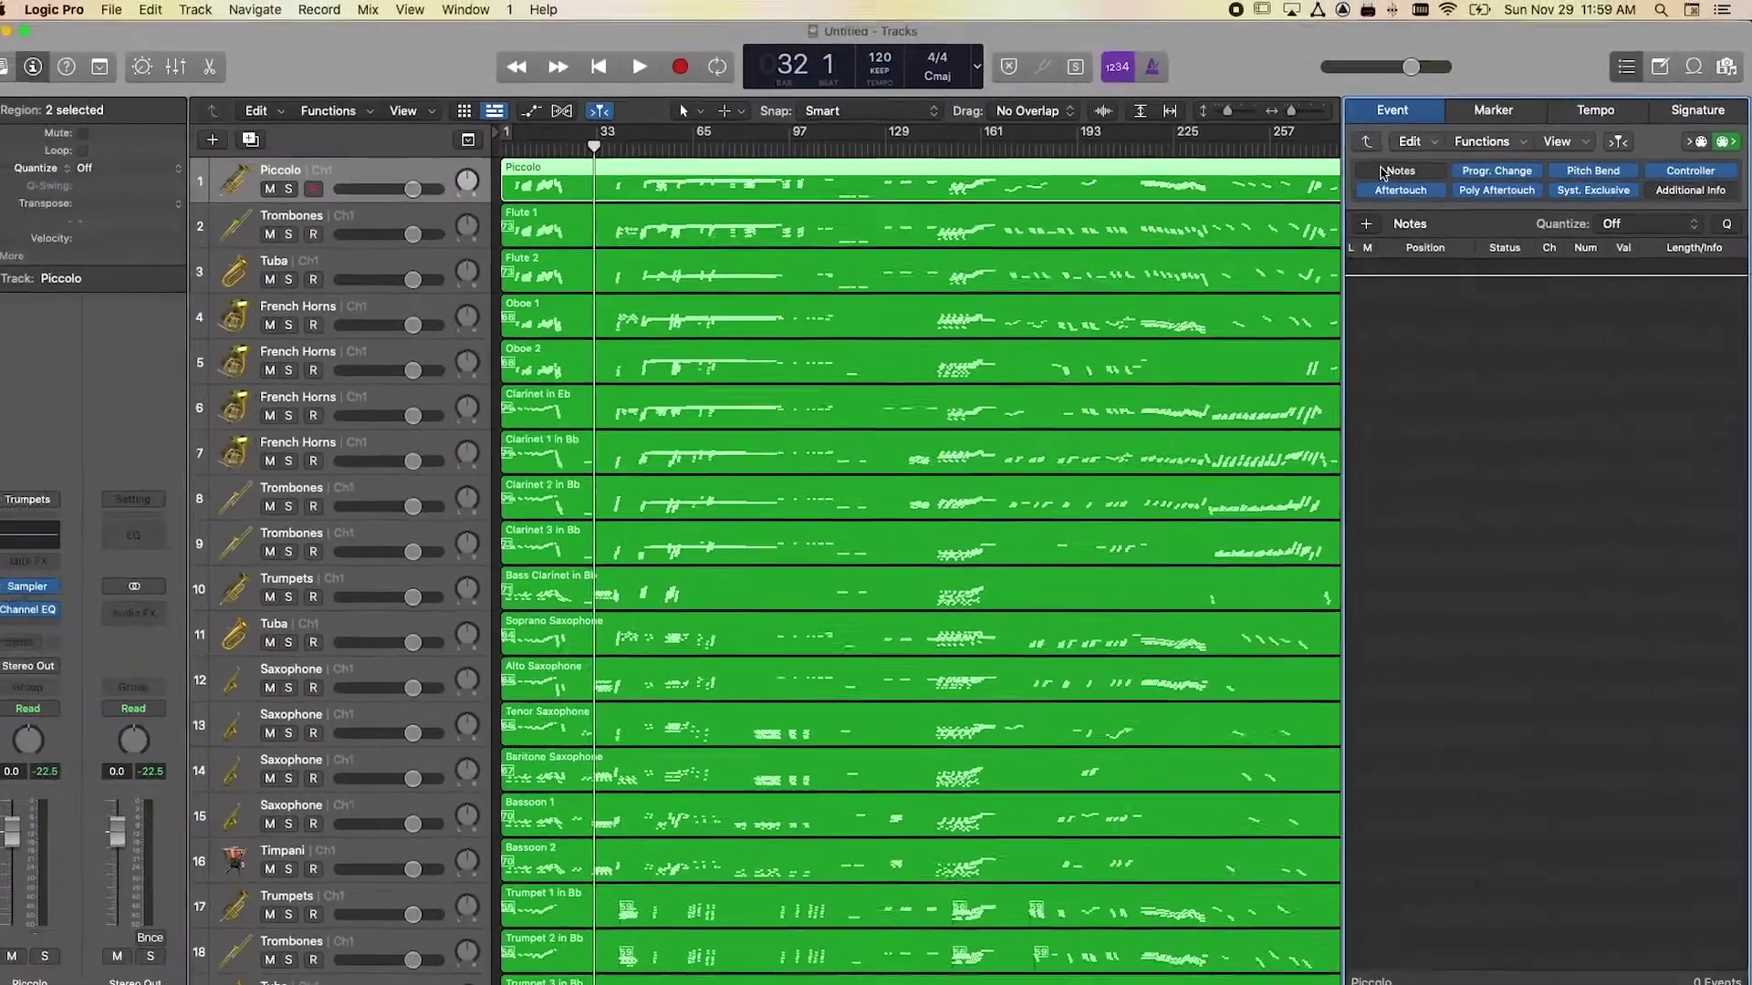
left_click(1250, 226)
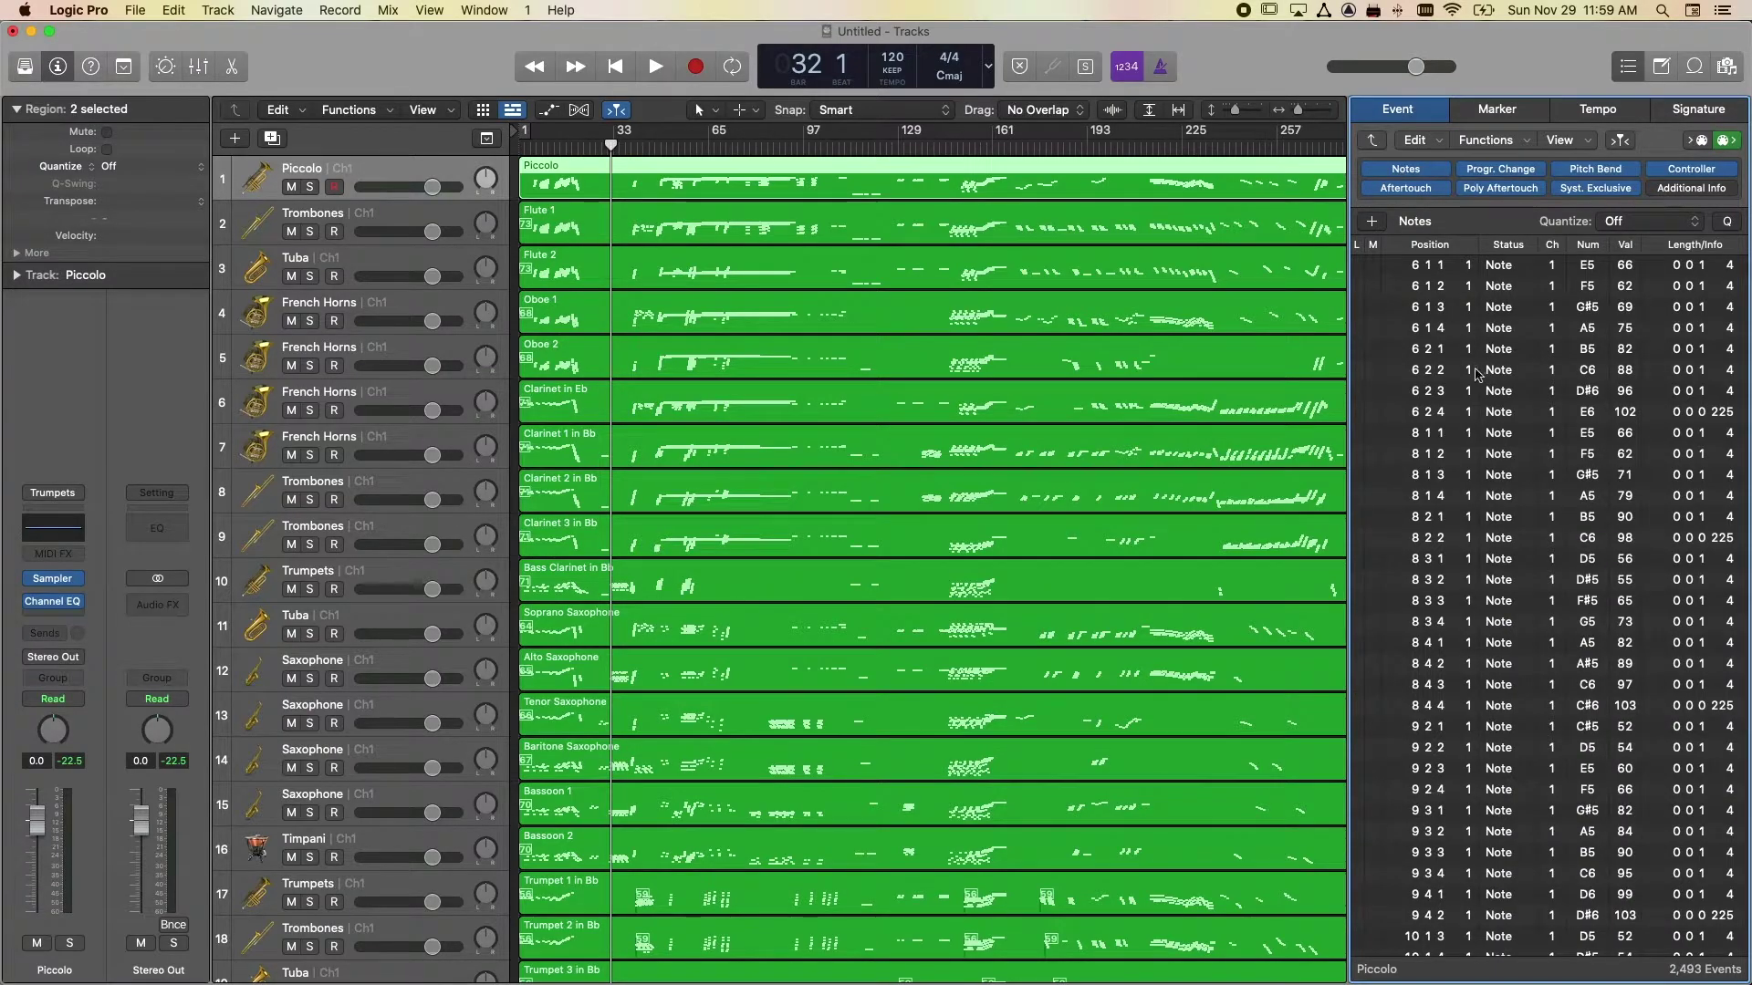
left_click(821, 187)
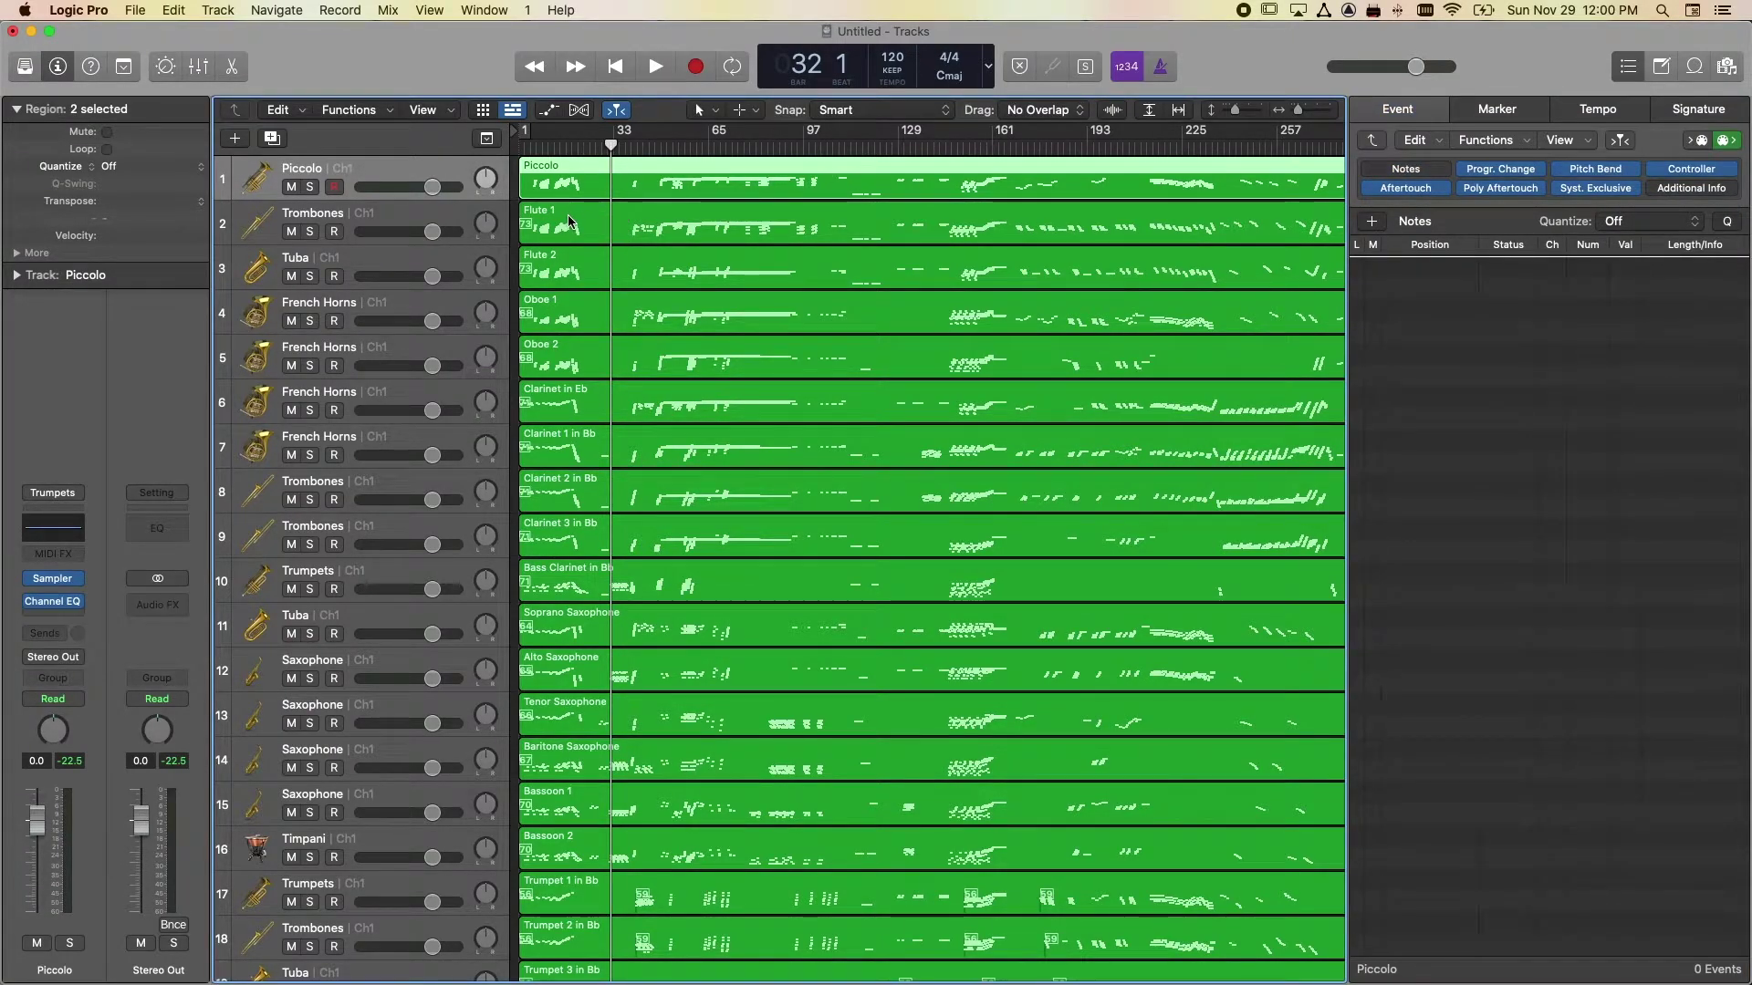
Delete all program change and control events from the Flute 1 region, keeping its notes
left_click(620, 218)
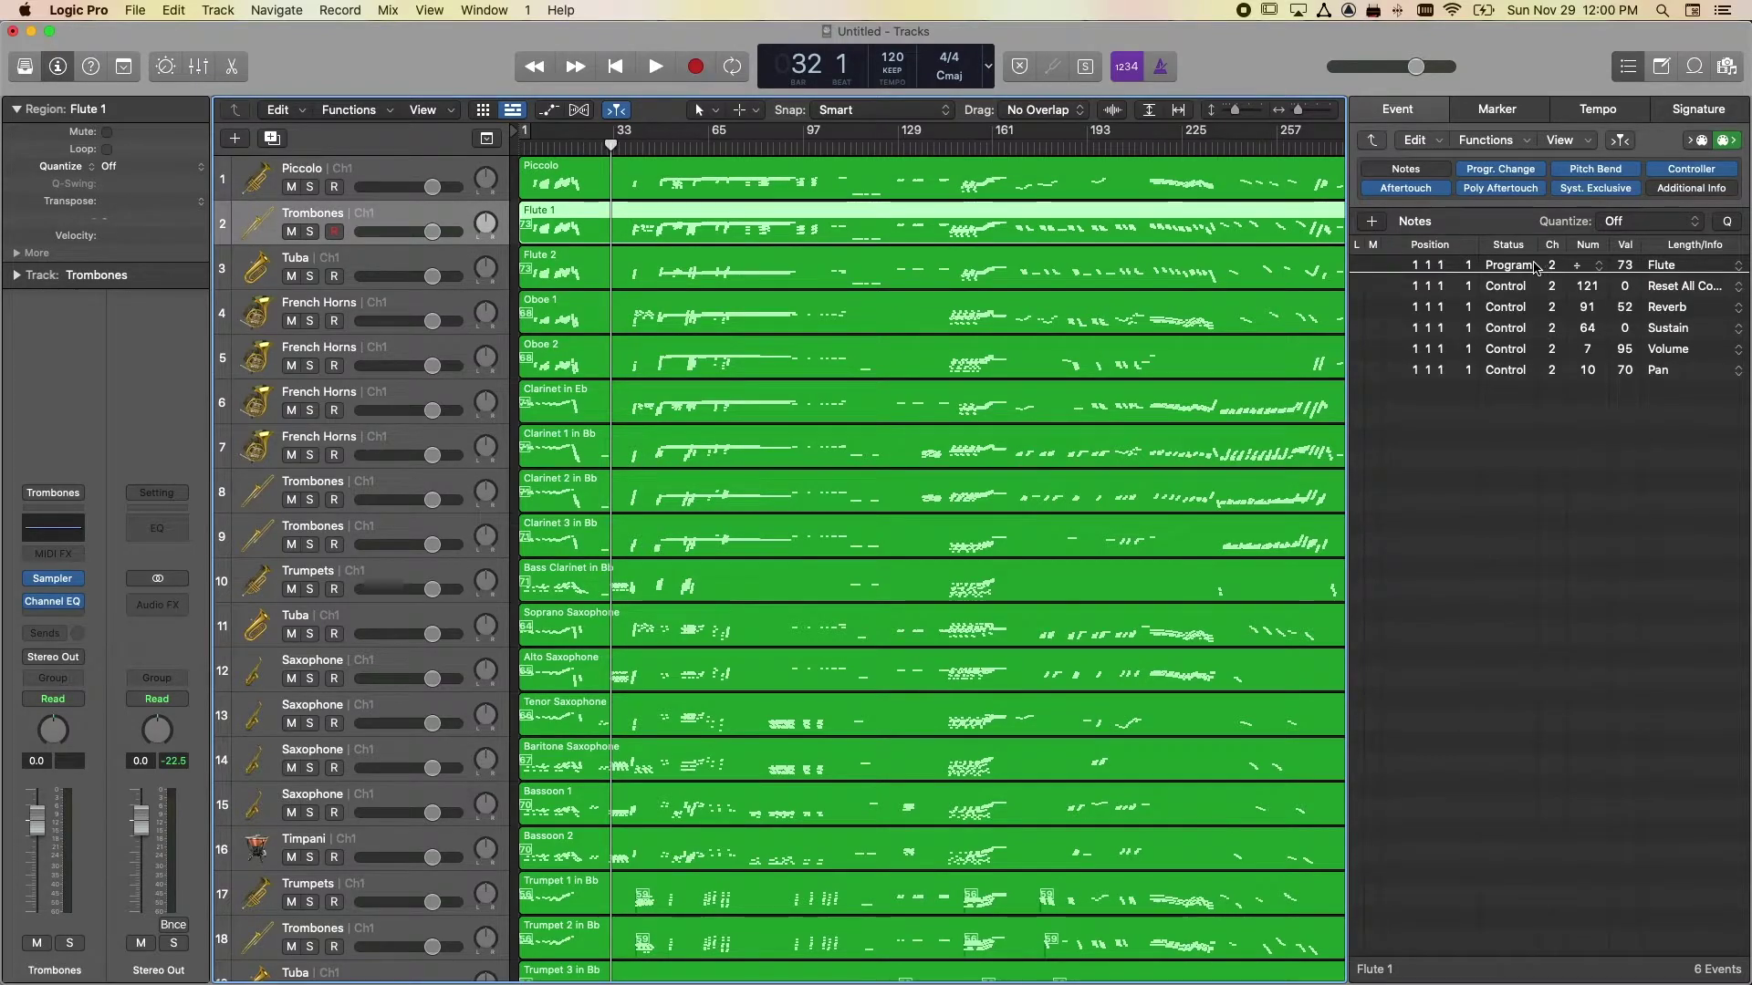
left_click(1411, 170)
left_click(1414, 172)
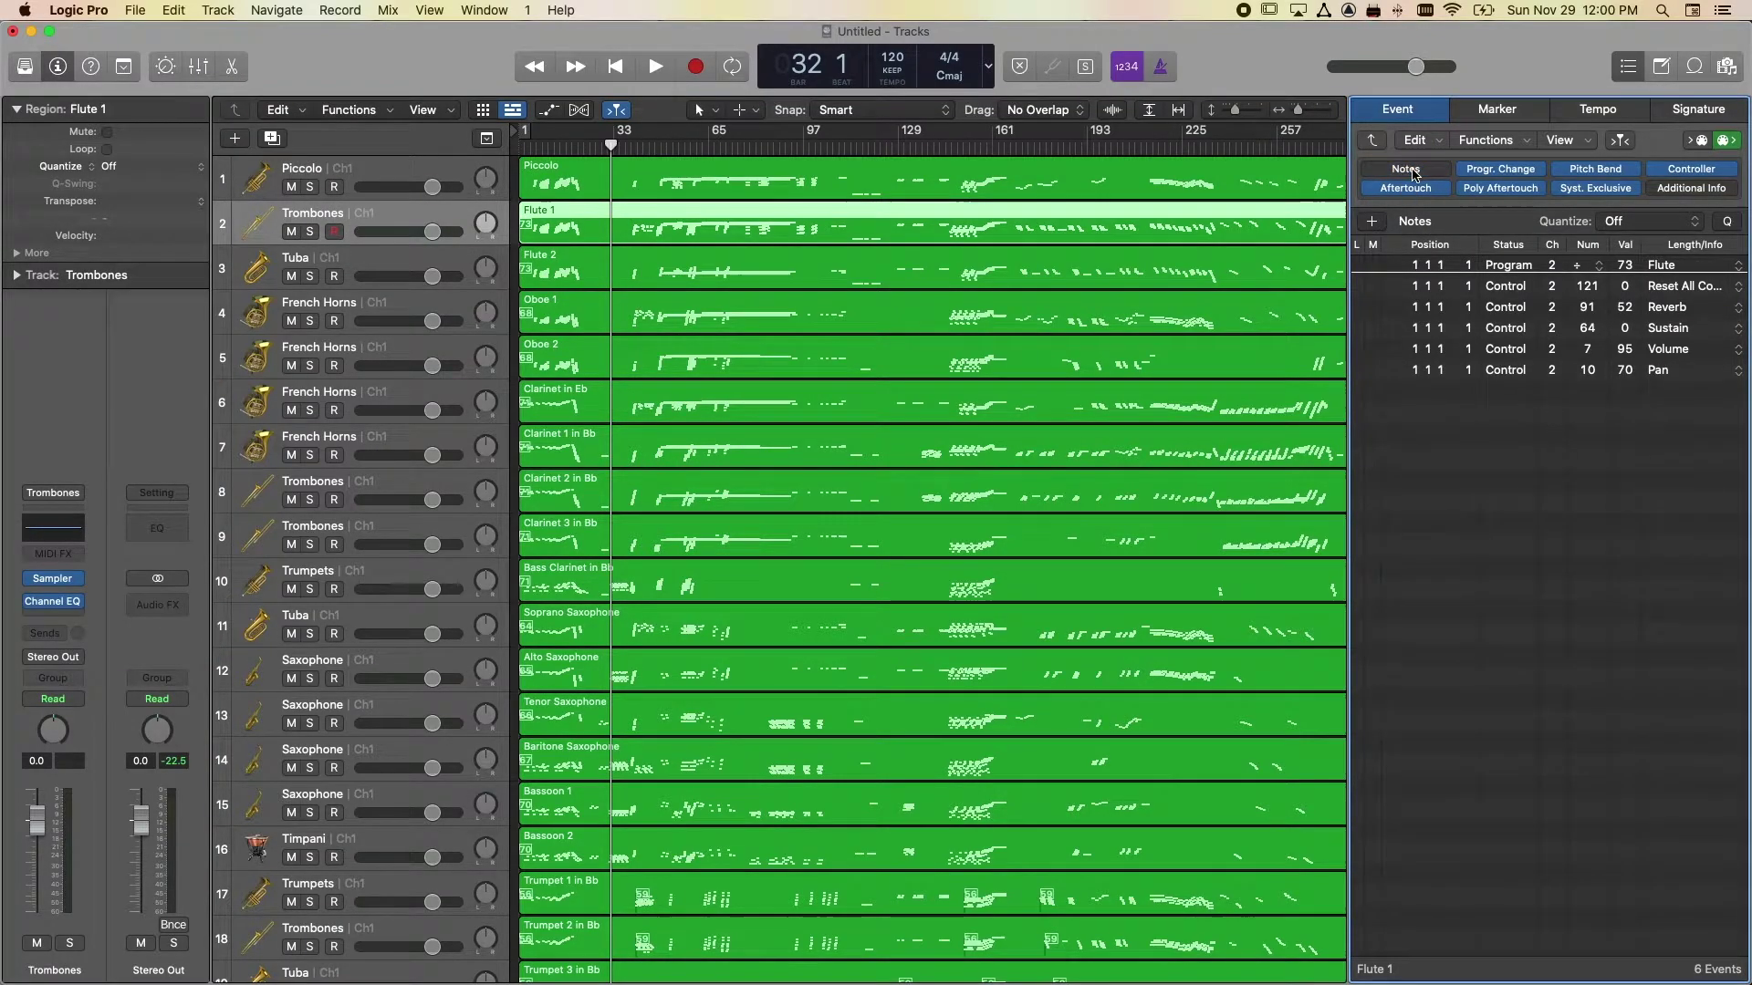
key("super+a")
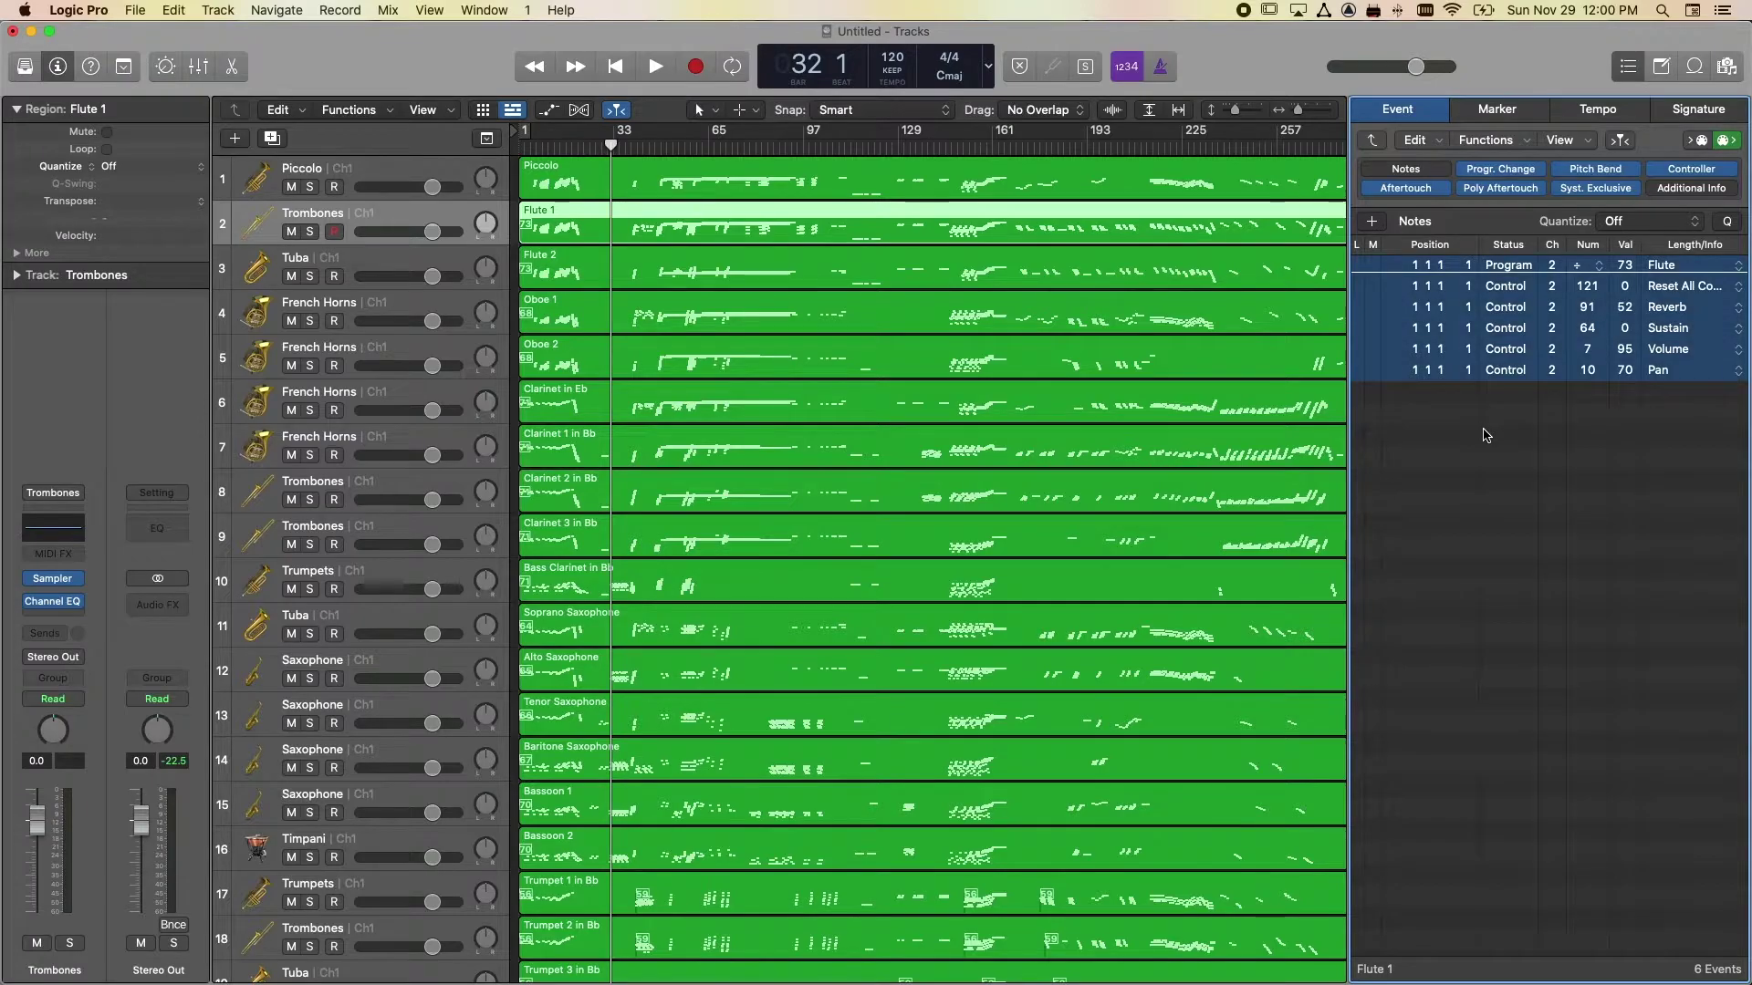
key("Delete")
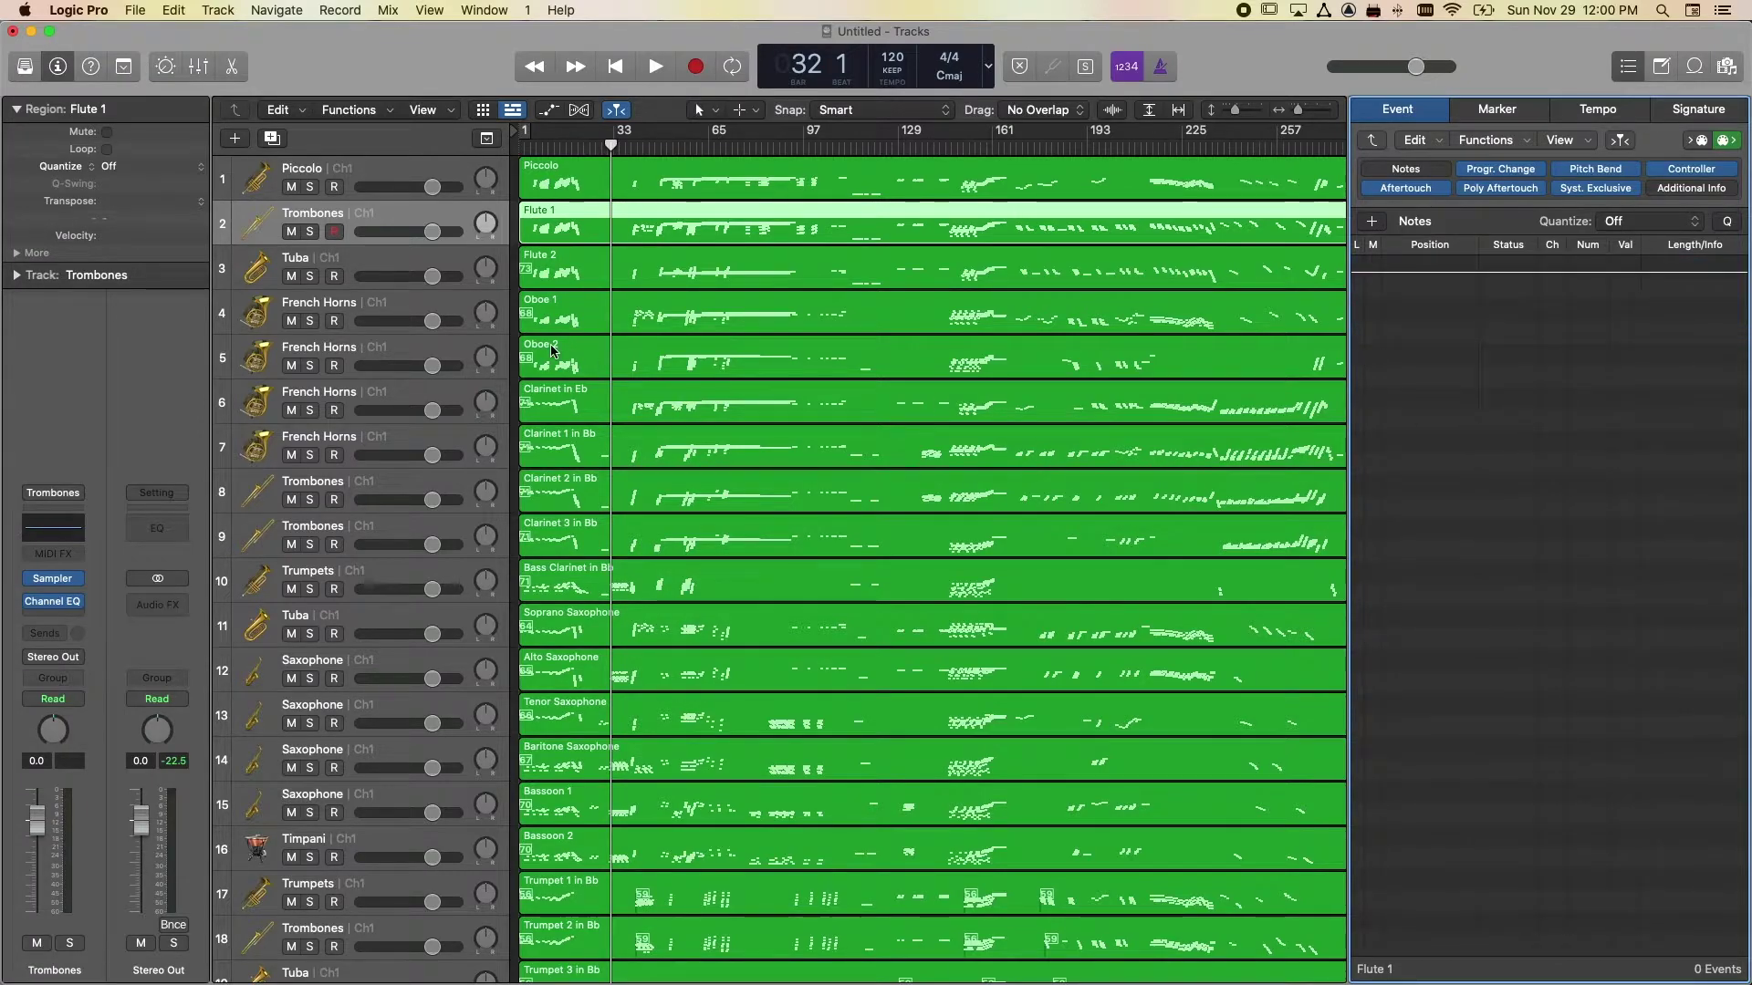
Delete all program change and control events from the Flute 2 region, keeping its notes
left_click(500, 265)
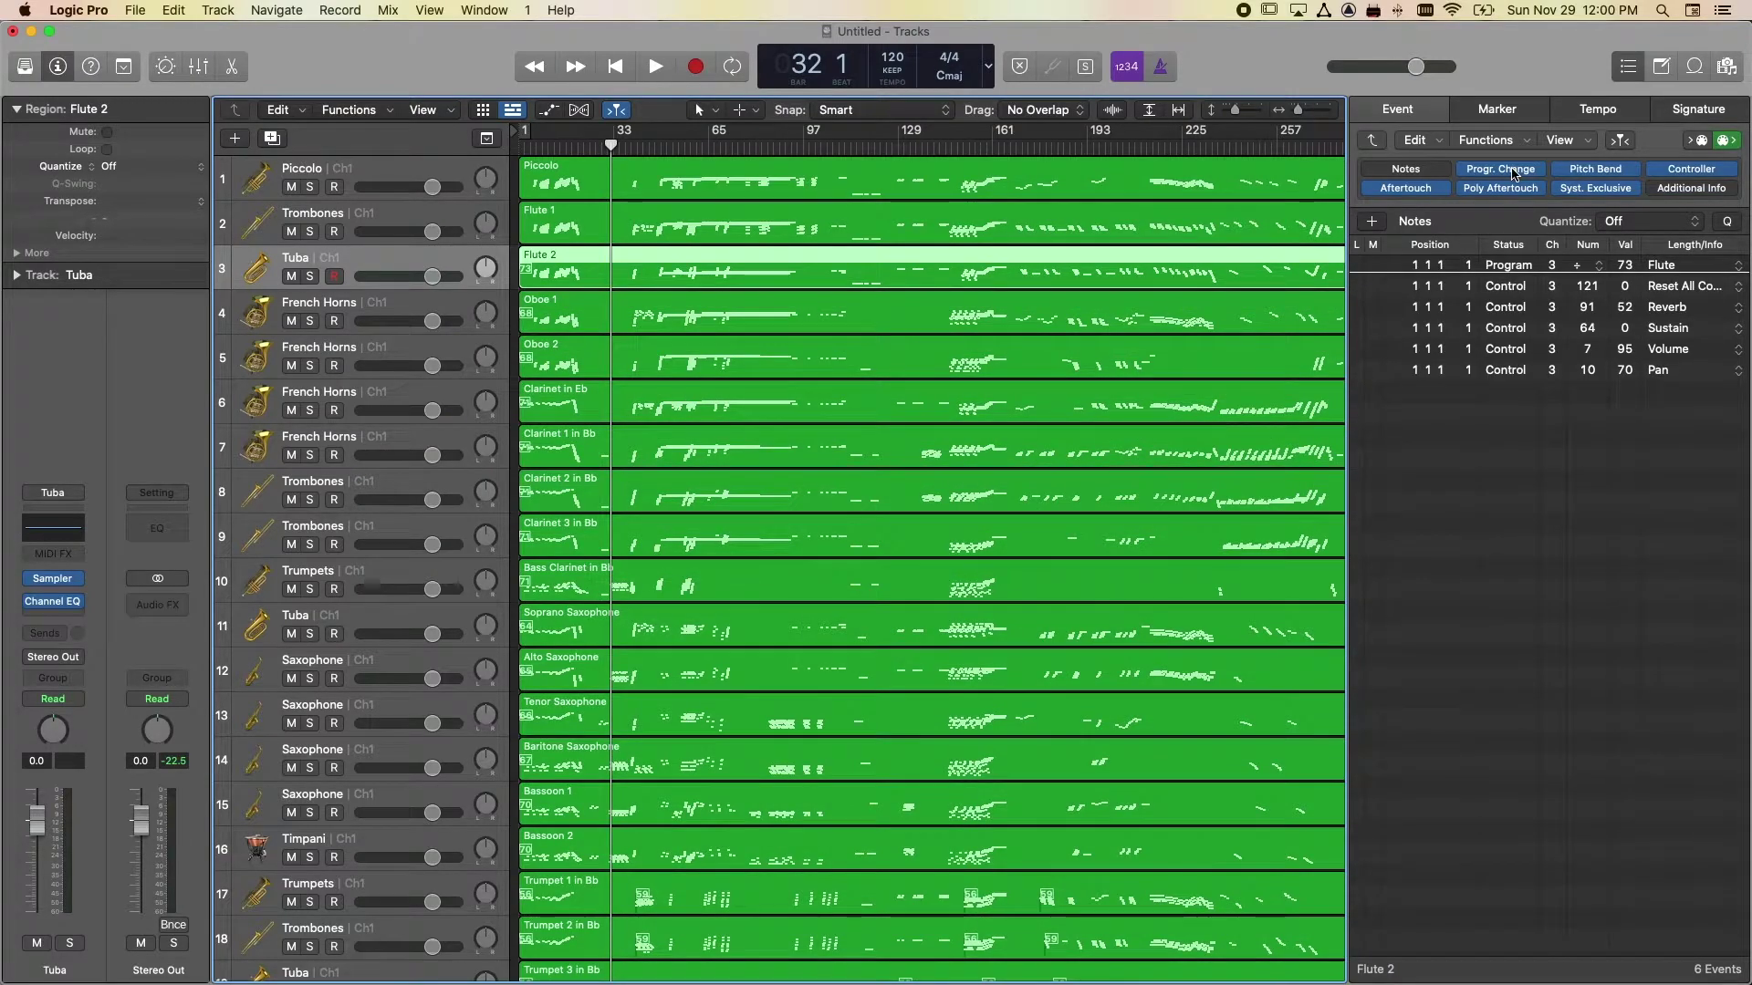
left_click(1535, 374)
key("super+a")
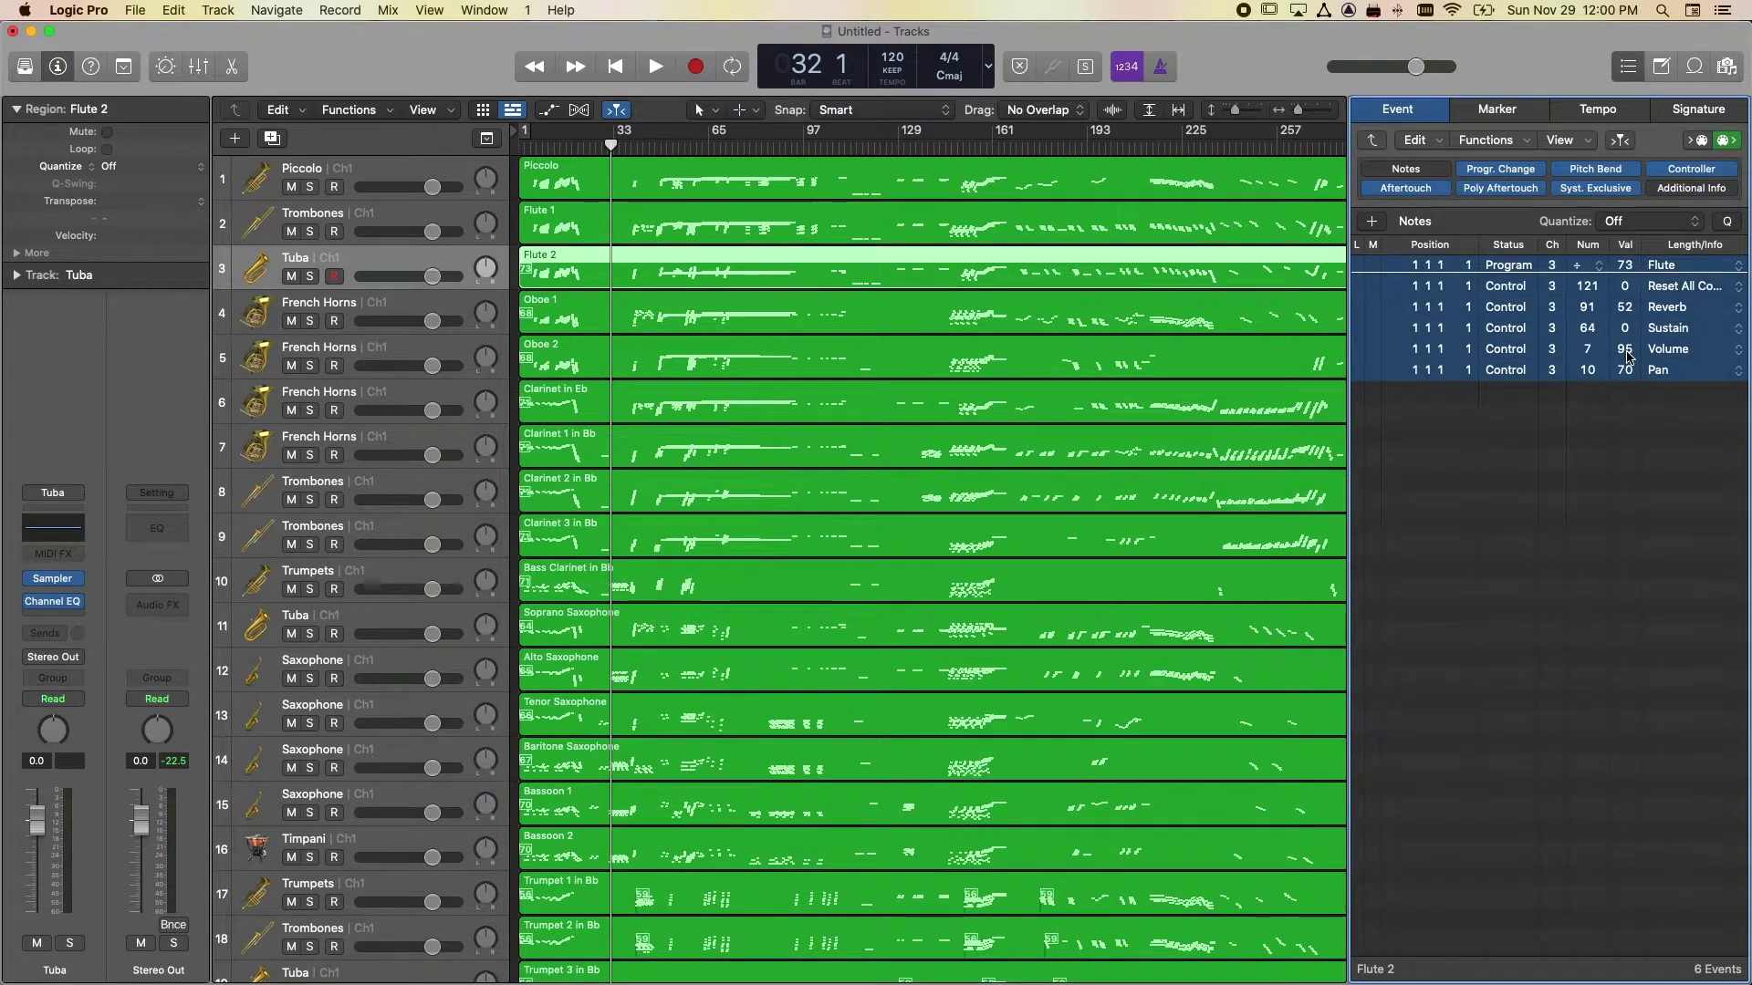
key("Delete")
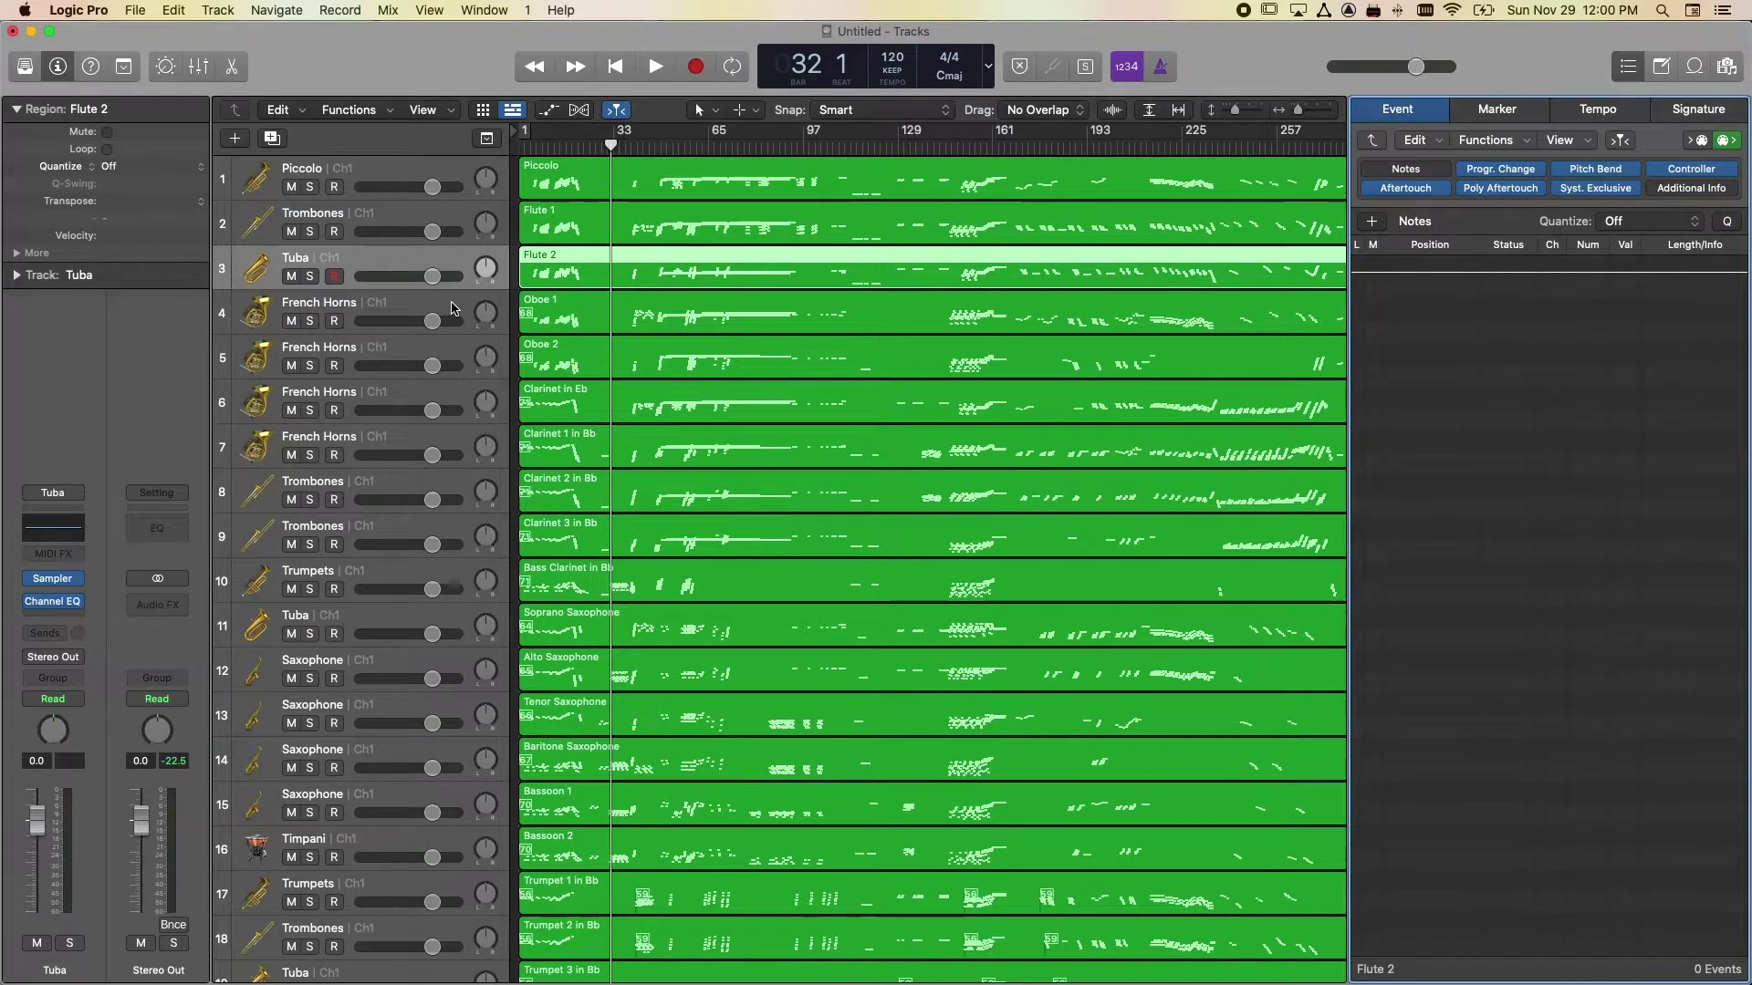
Delete all program change and control events from the Oboe 1 region, keeping its notes
left_click(602, 295)
left_click(1525, 369)
key("super+a")
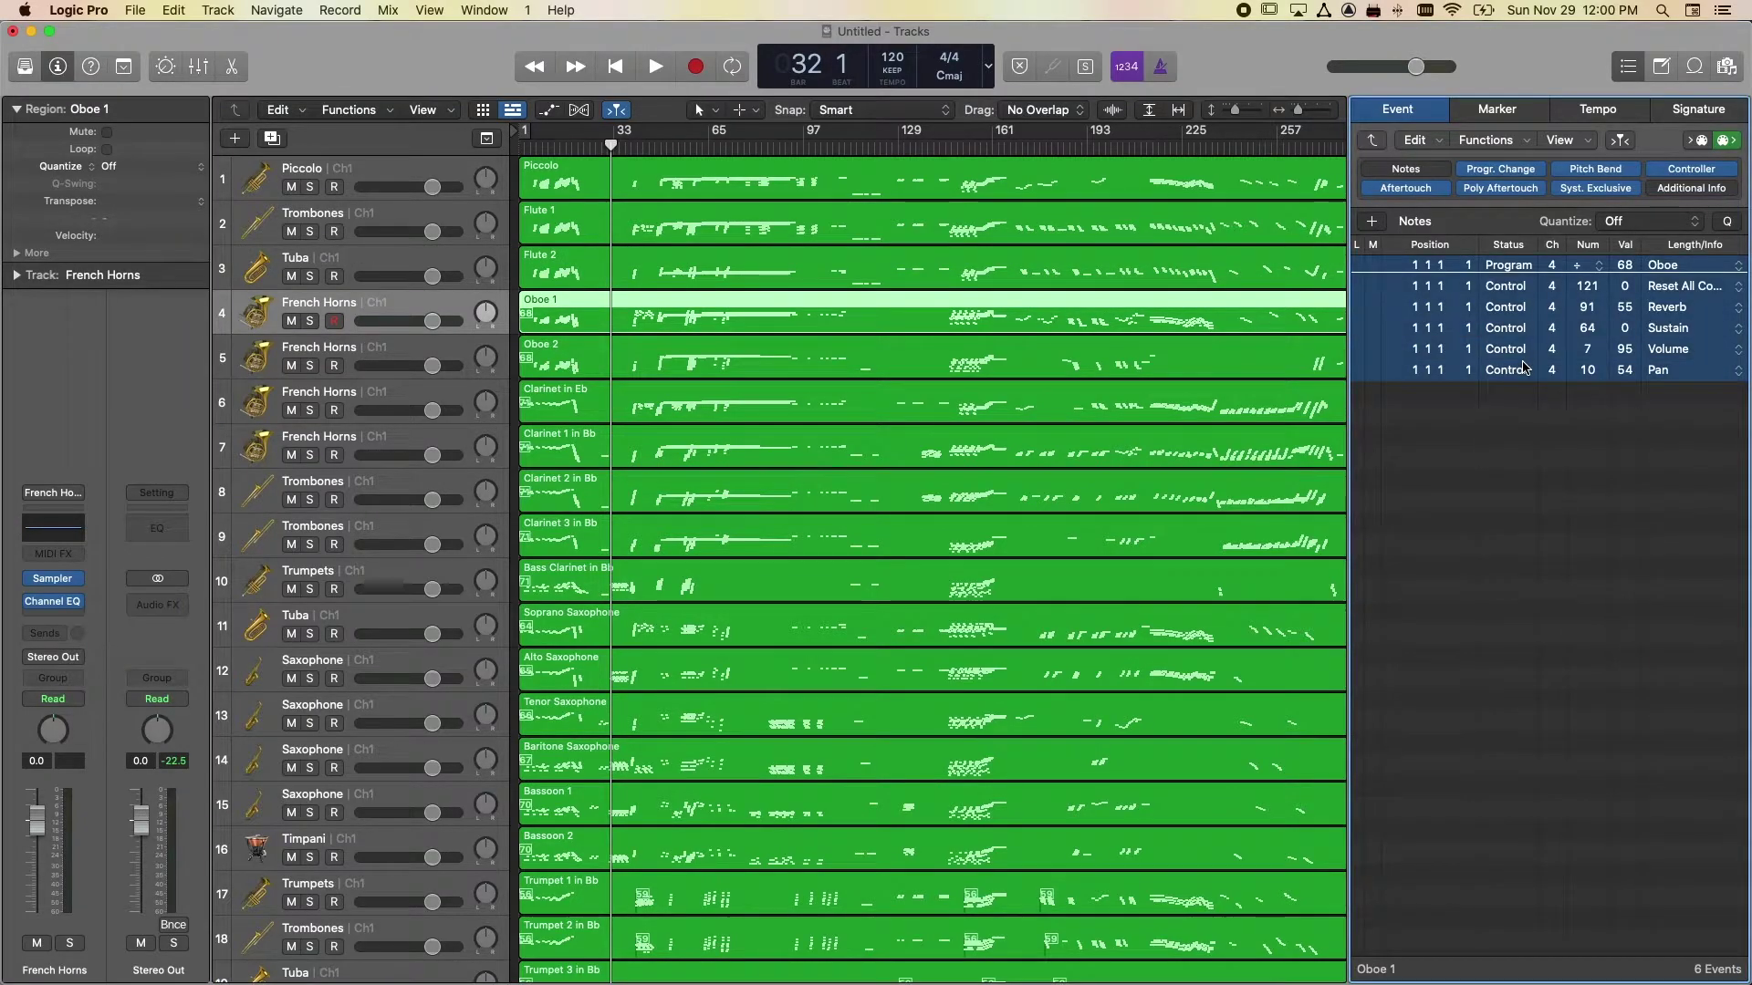
key("Delete")
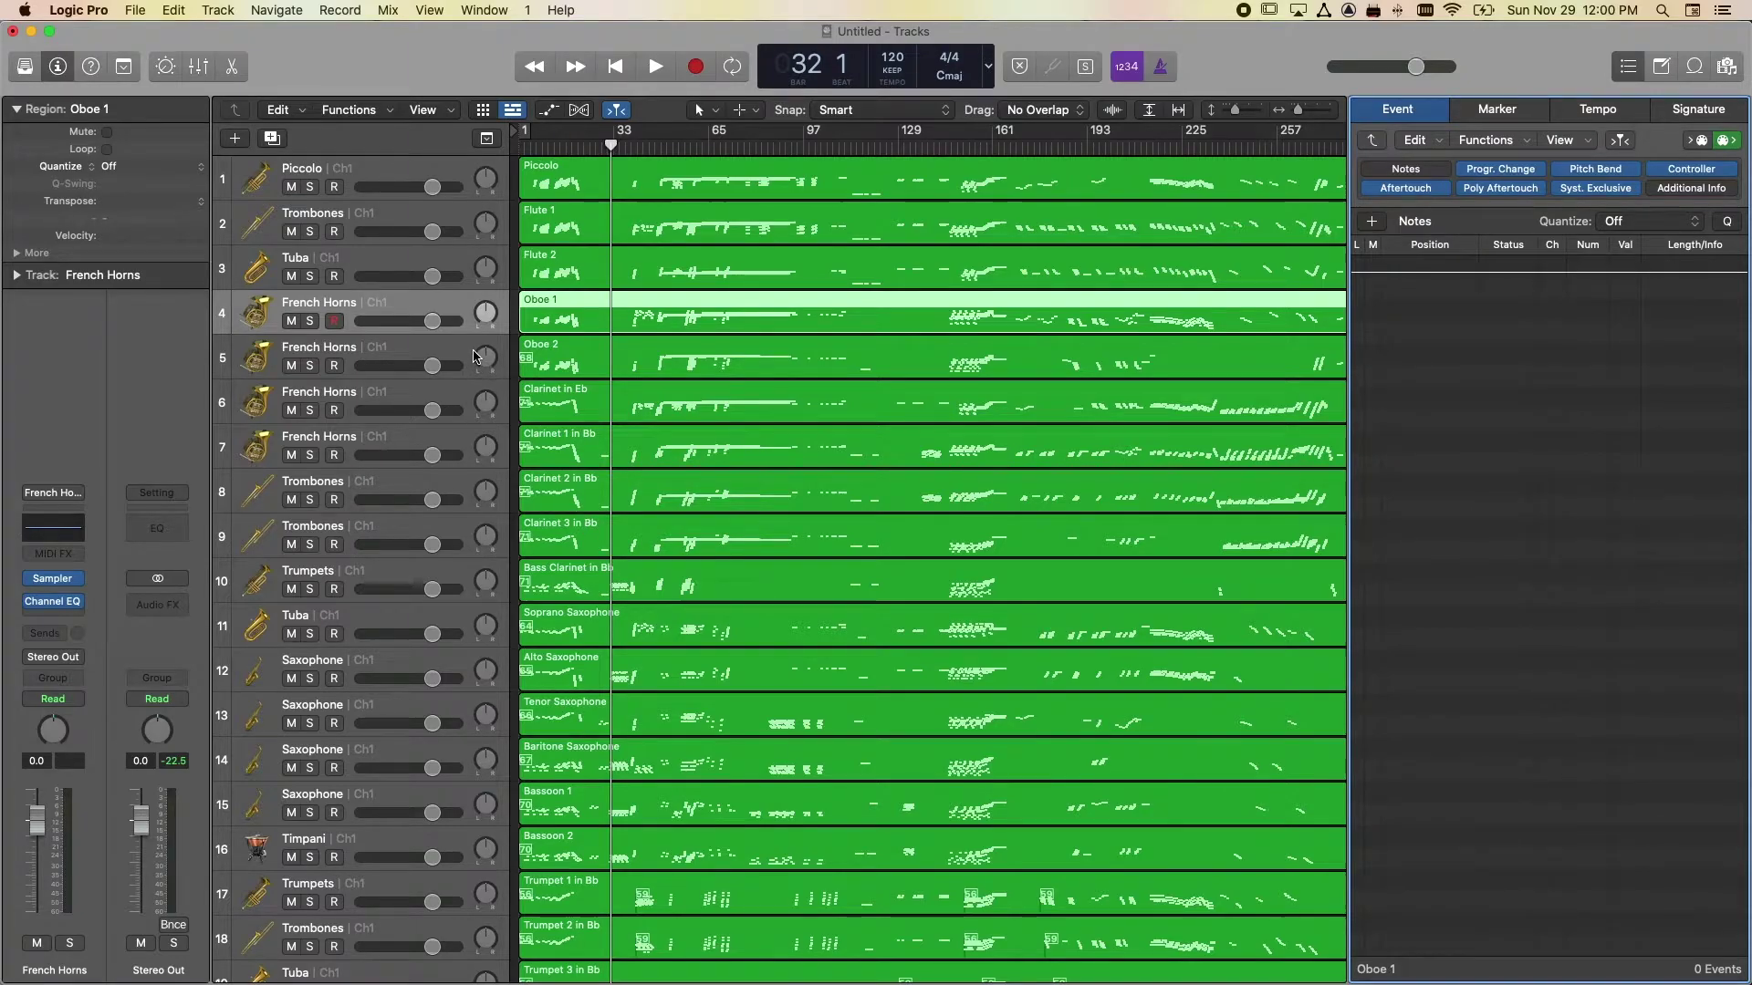
Open the Flute 2 region in the Piano Roll, check which MIDI parameters it still uses, and return to the full track view
left_click(1021, 313)
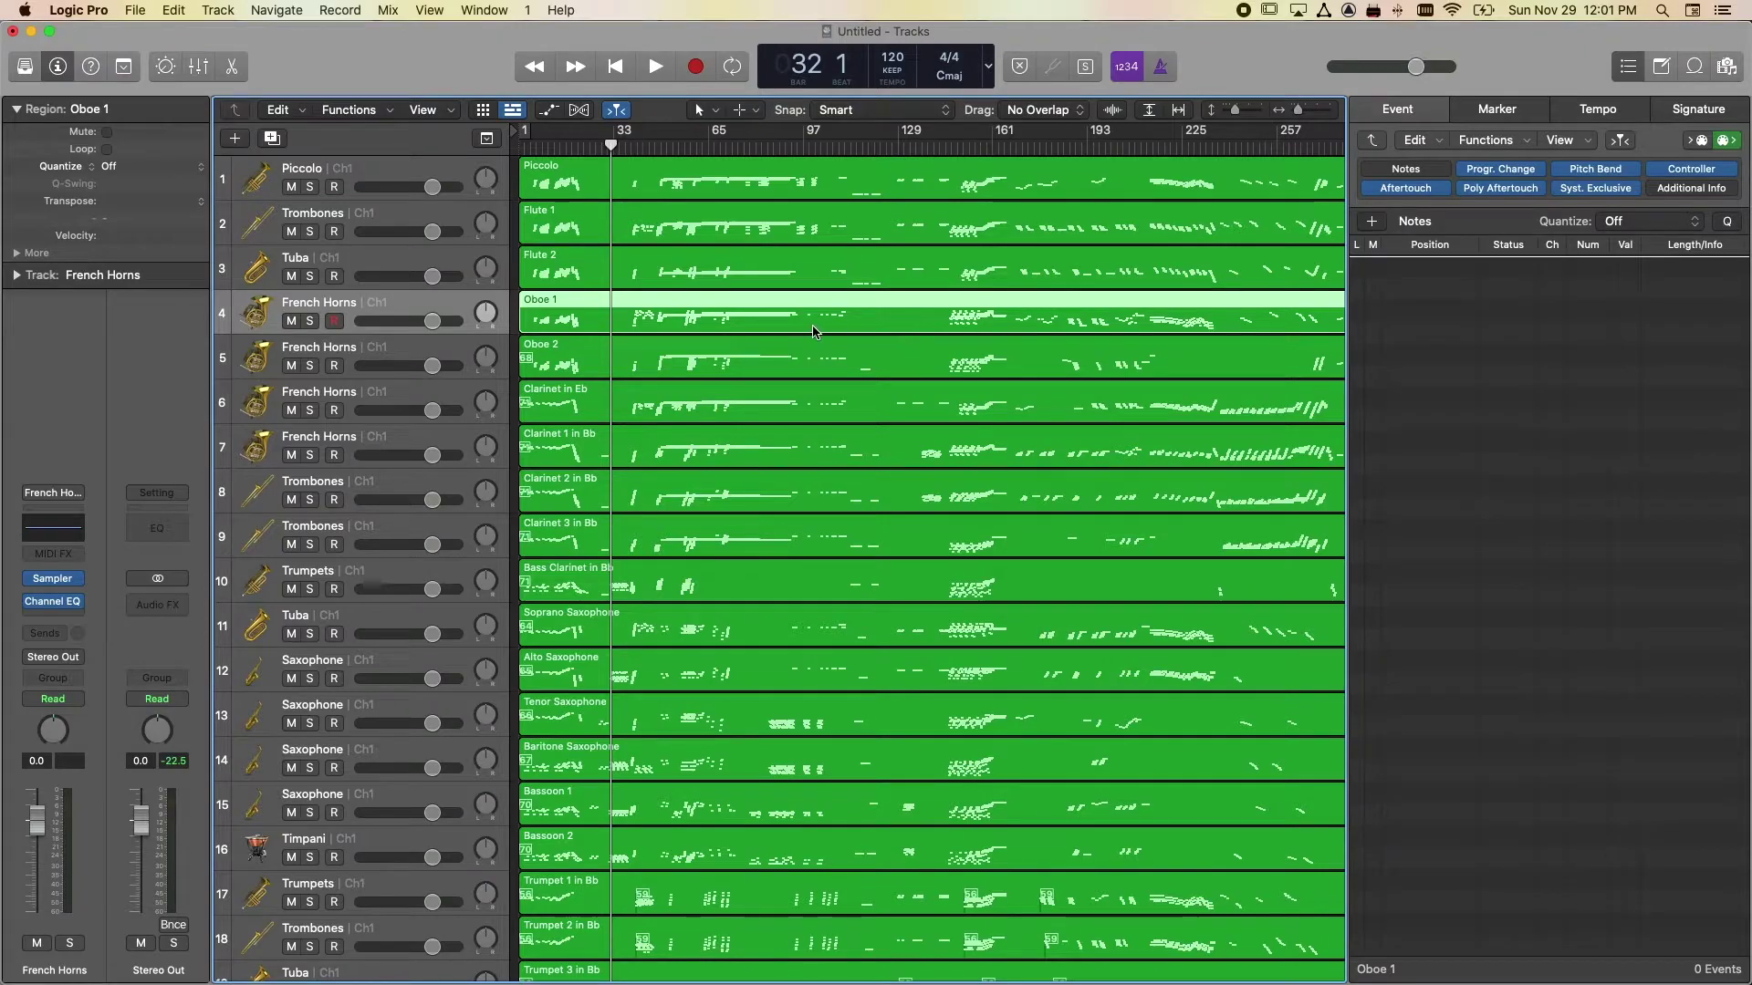
left_click(727, 257)
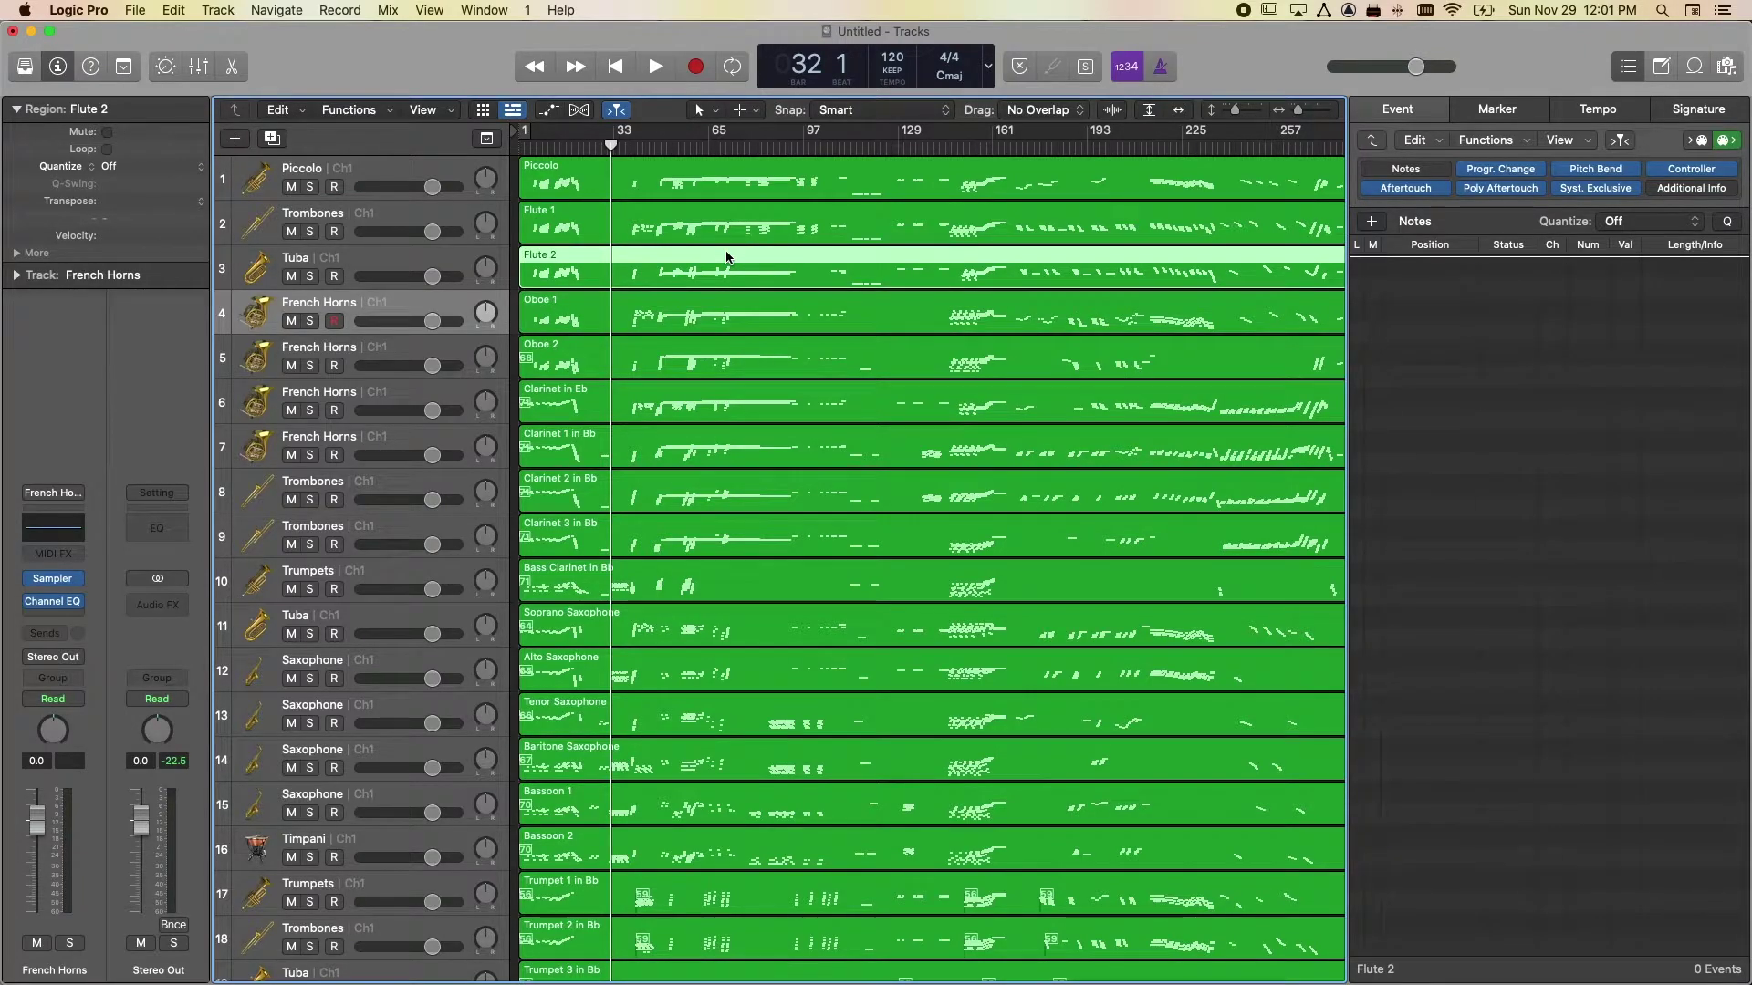
double_click(727, 257)
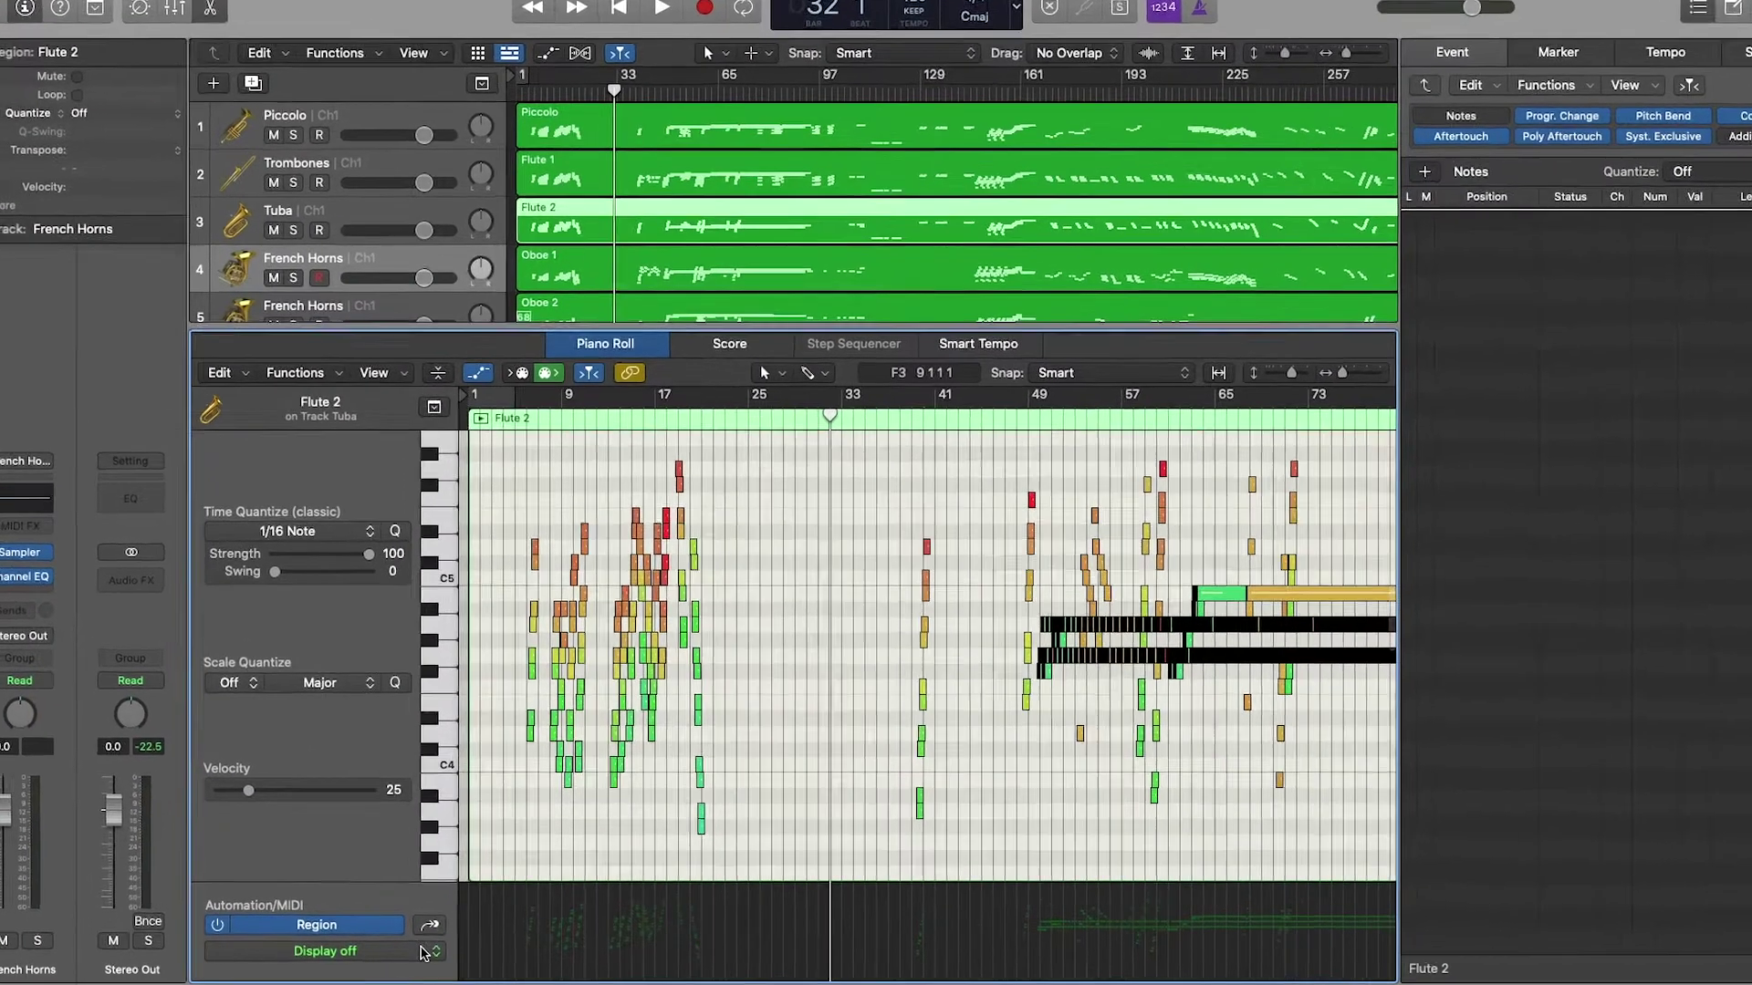
left_click(423, 952)
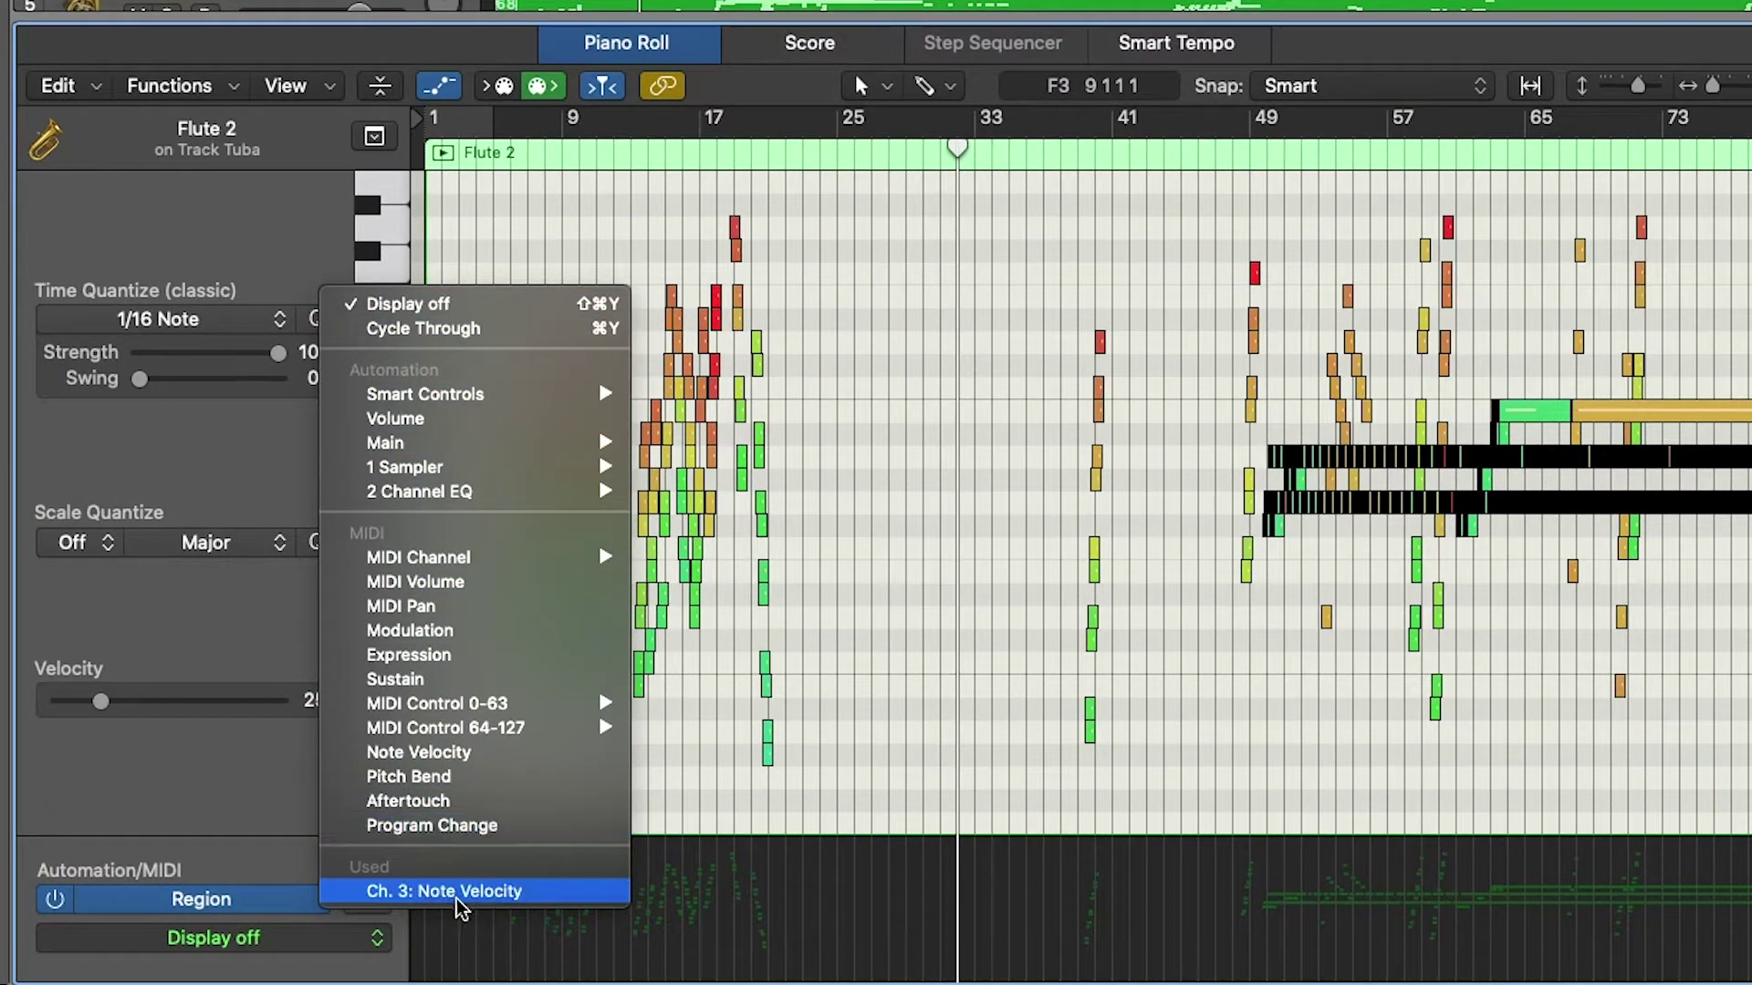
left_click(463, 891)
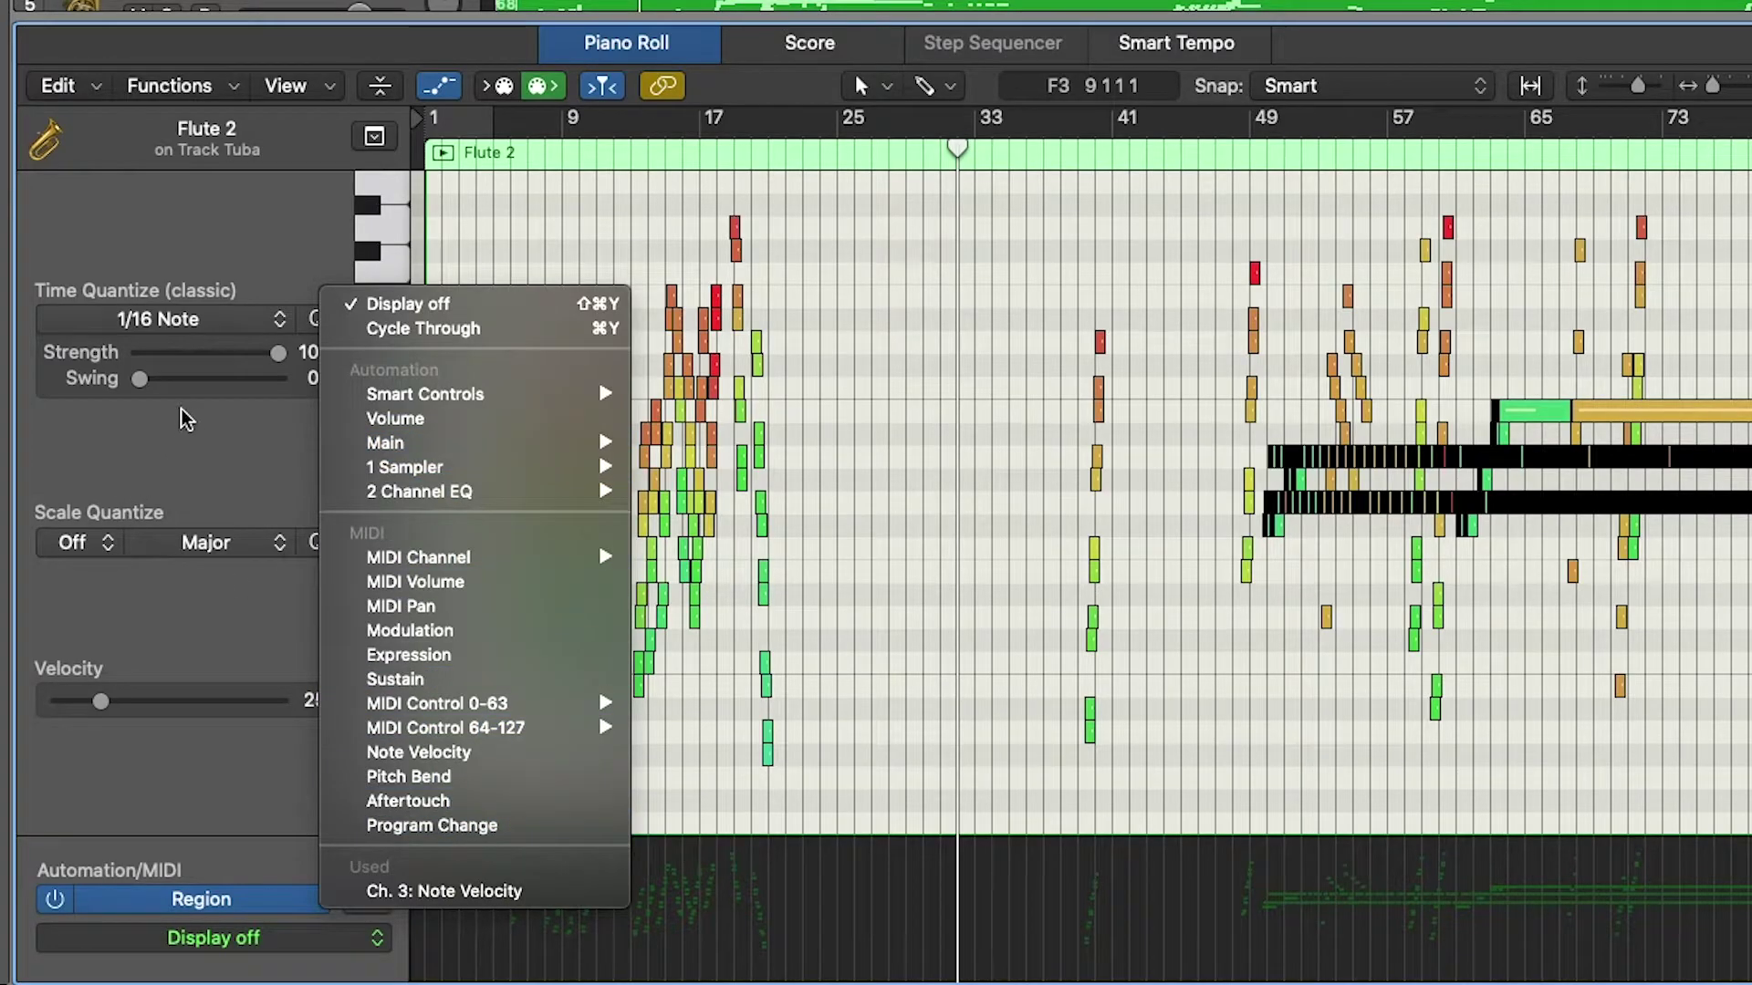
left_click(233, 432)
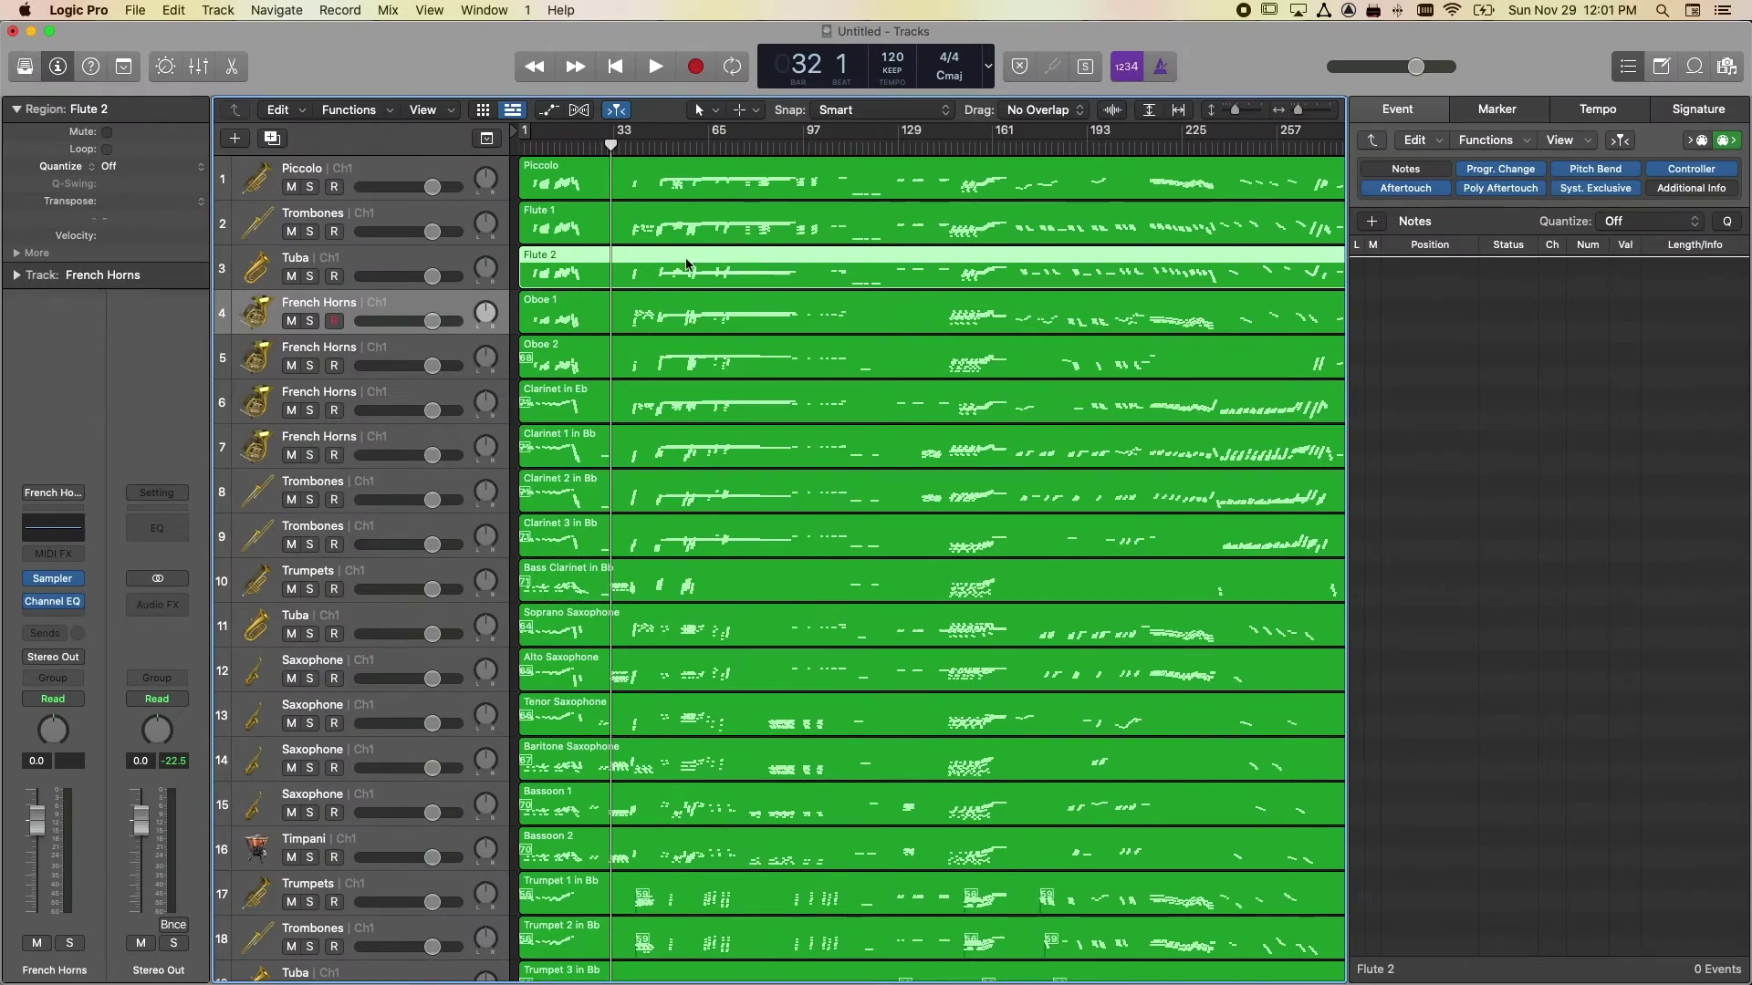
left_click(888, 299)
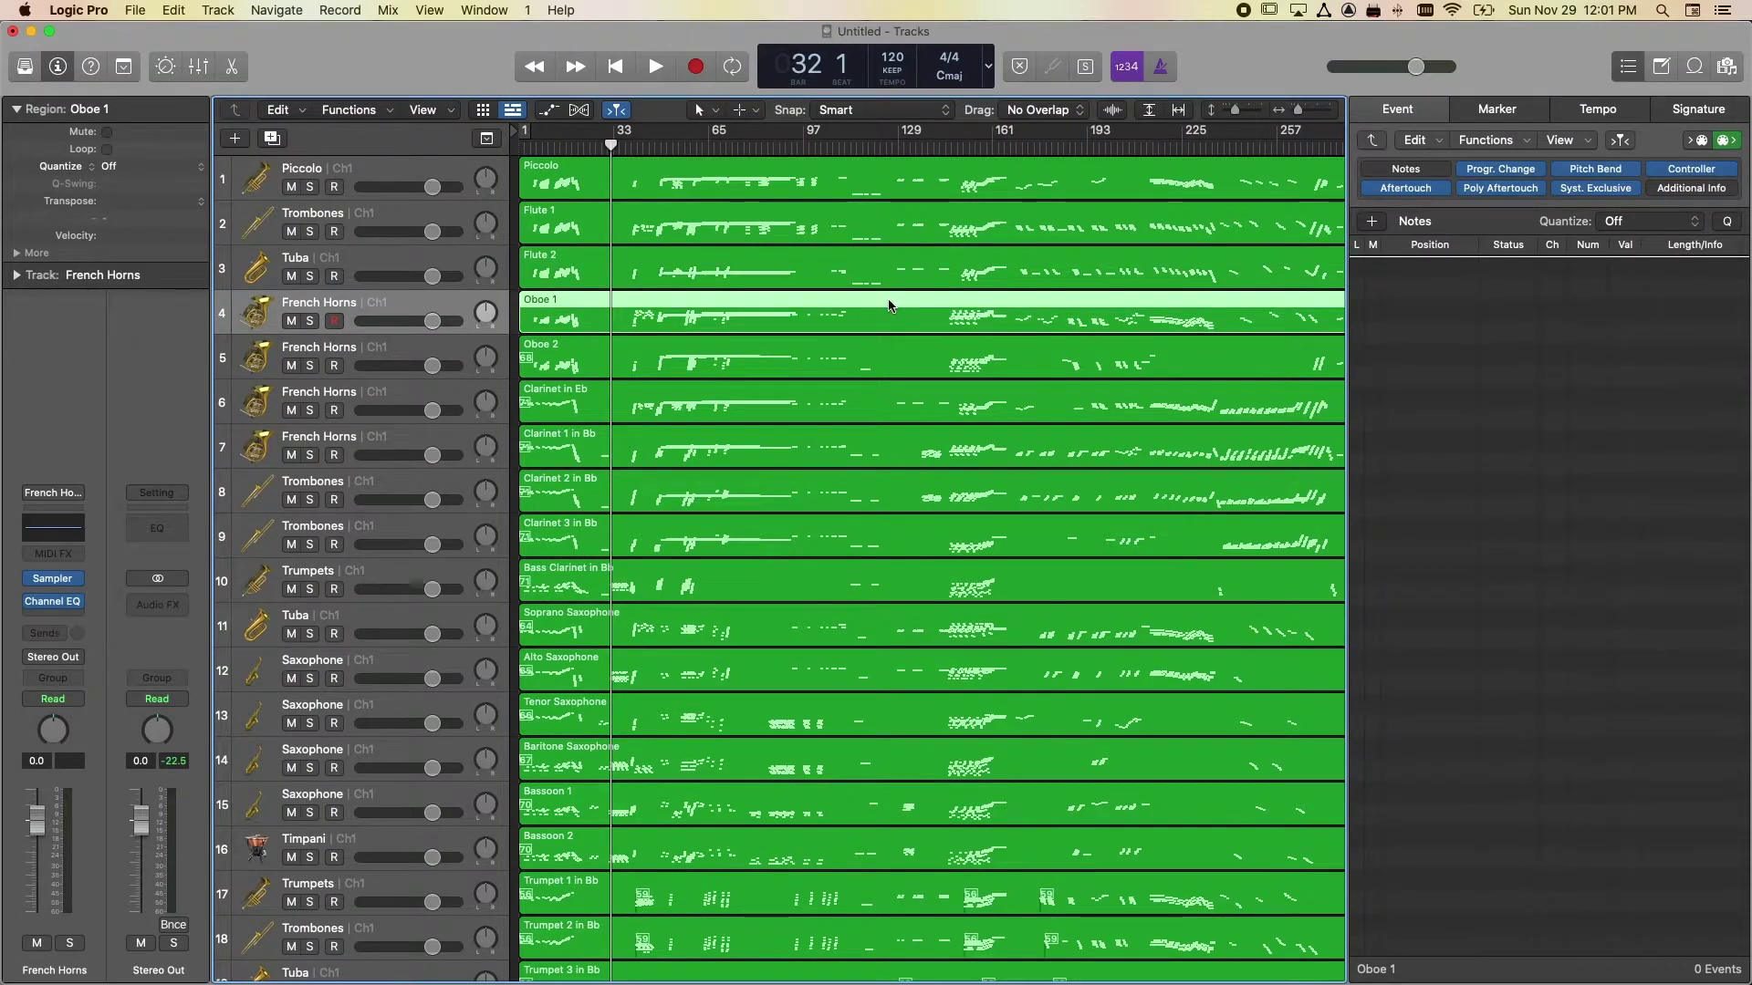
left_click(894, 349)
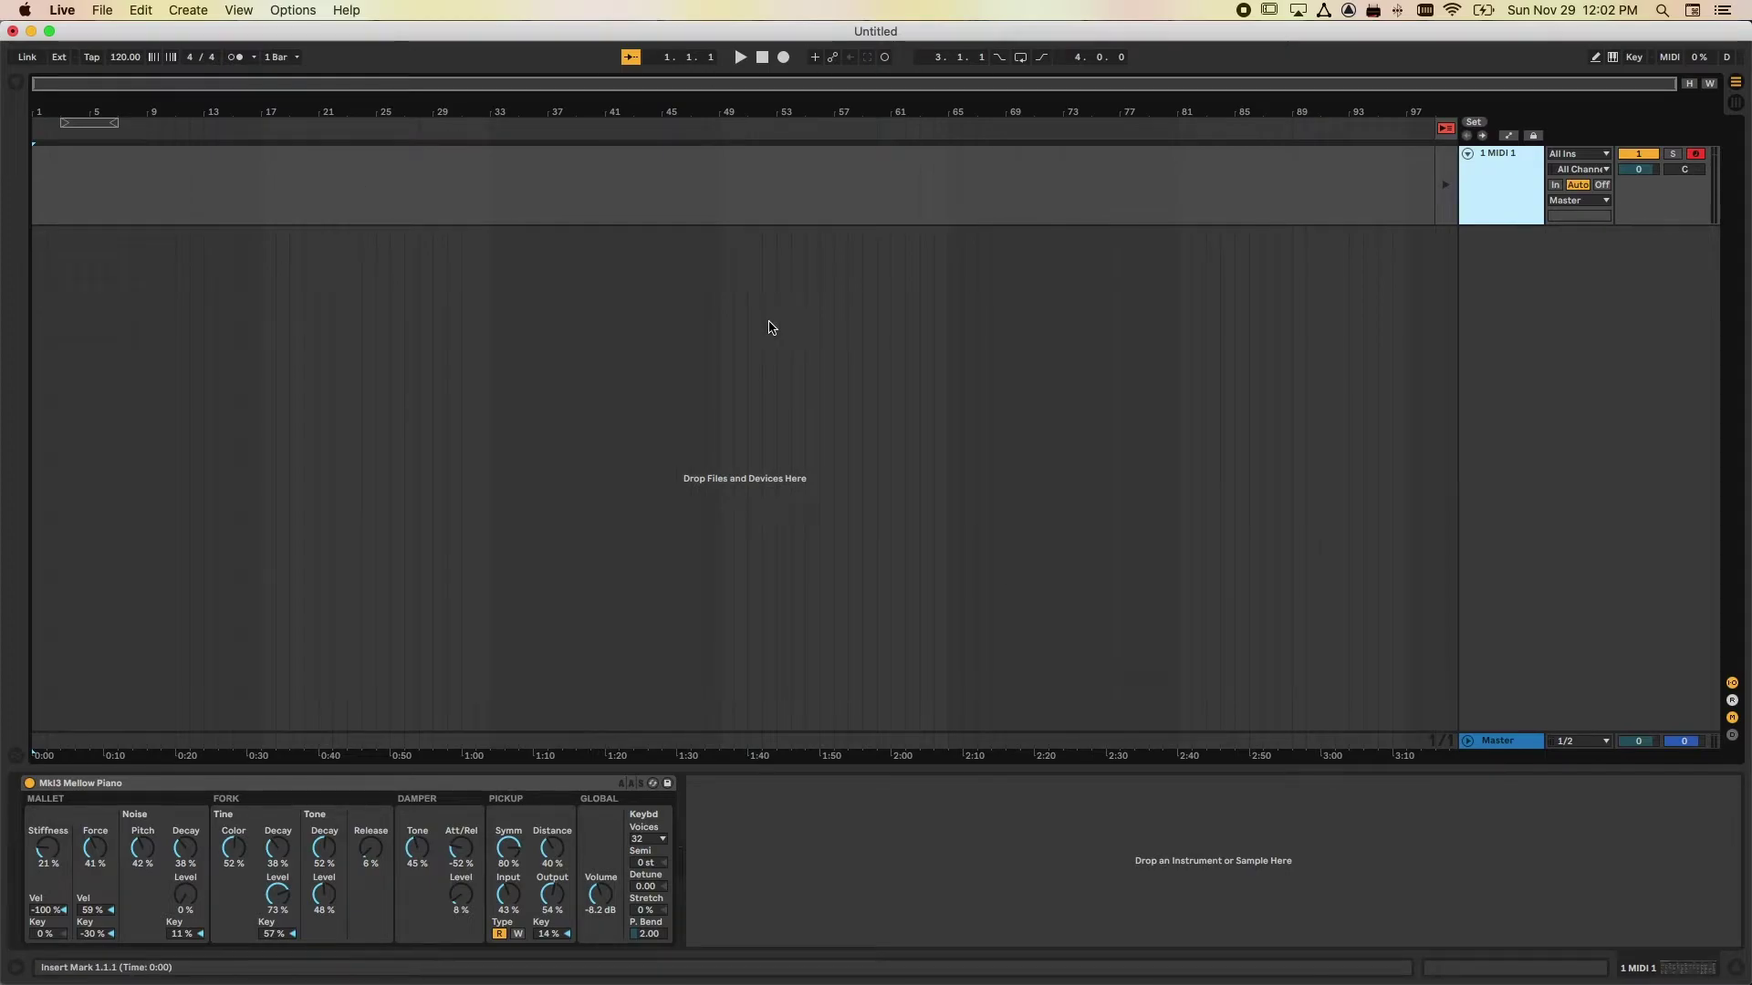
Import Cross Court_ver4_SCORE.mid from the Finder's Desktop folder into the Ableton Live arrangement and look over the imported tracks
key("super+Tab")
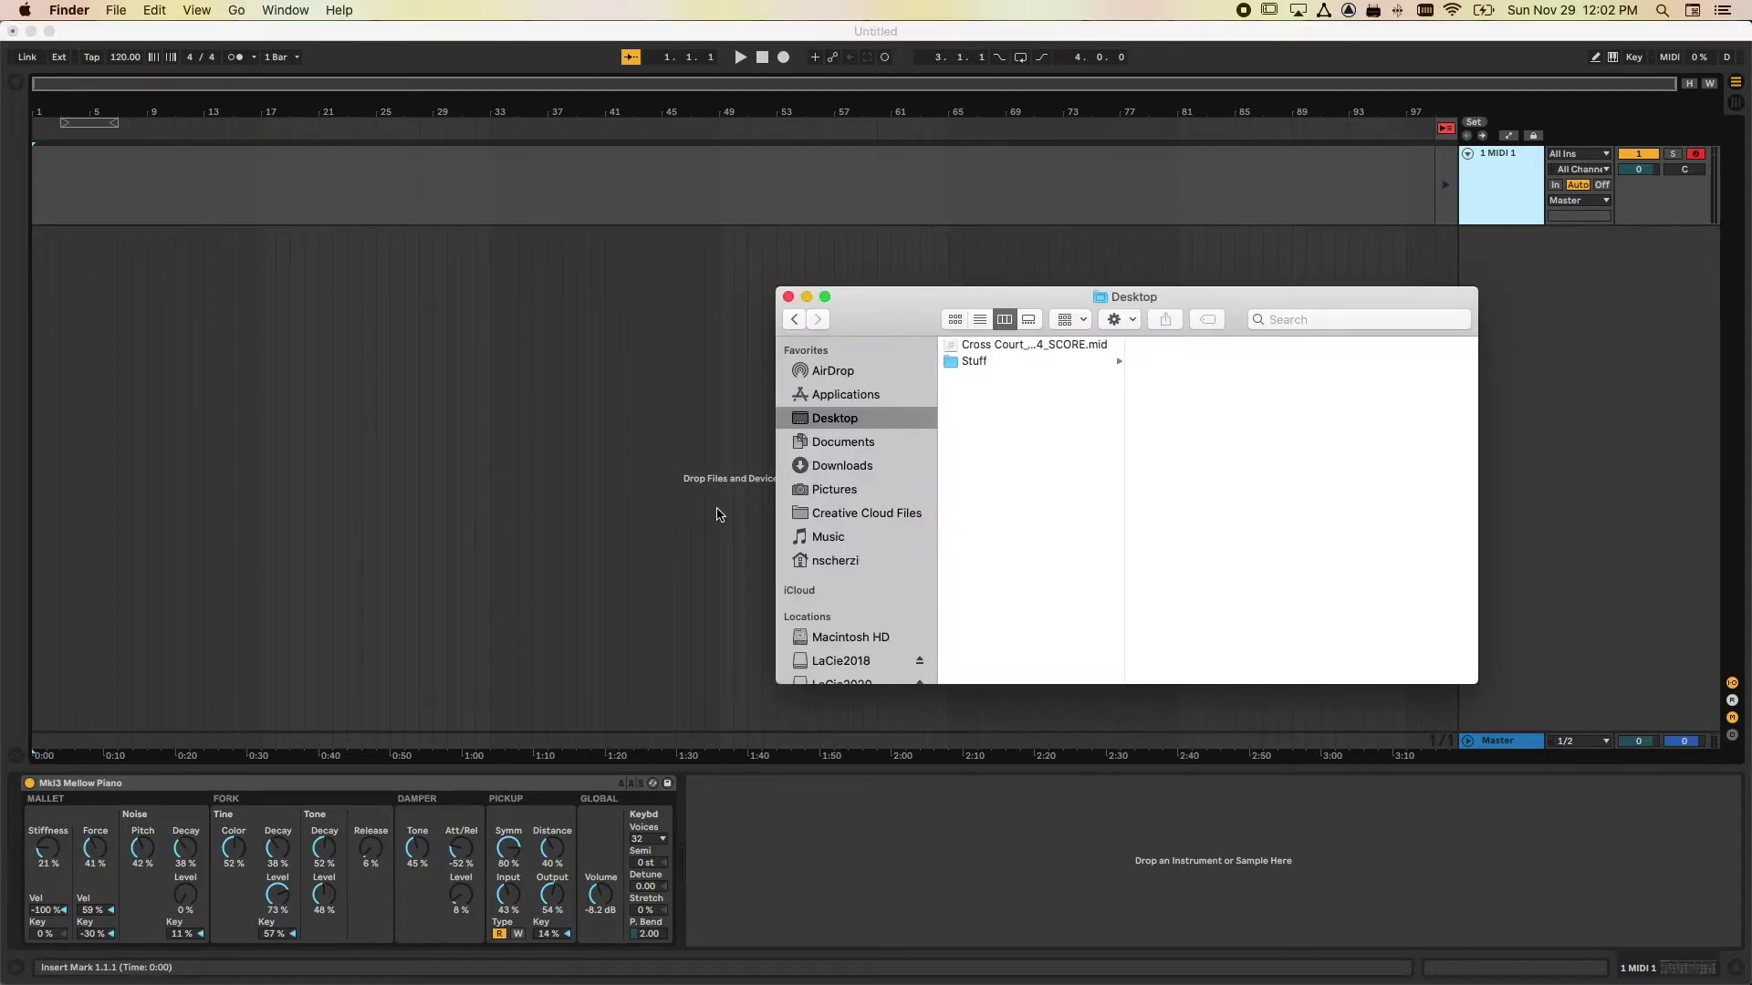
left_click(1095, 345)
left_click_drag(951, 346, 38, 268)
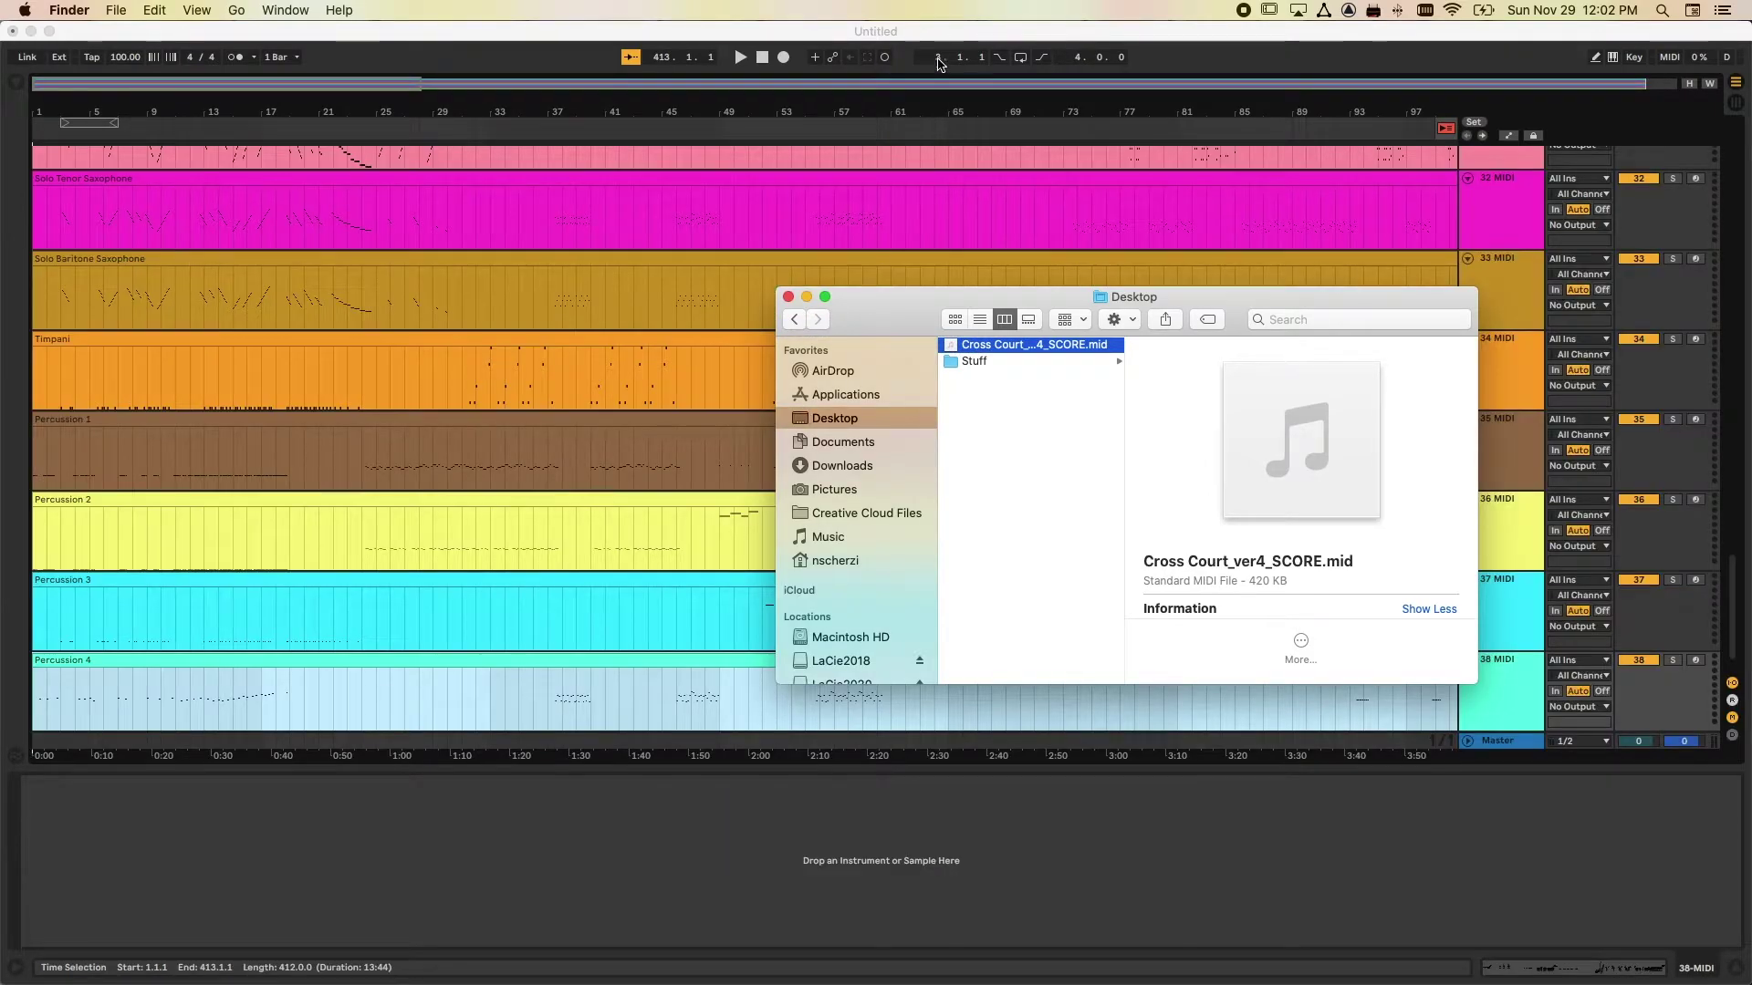
left_click(940, 29)
scroll(996, 297, "up", 3)
scroll(997, 294, "down", 5)
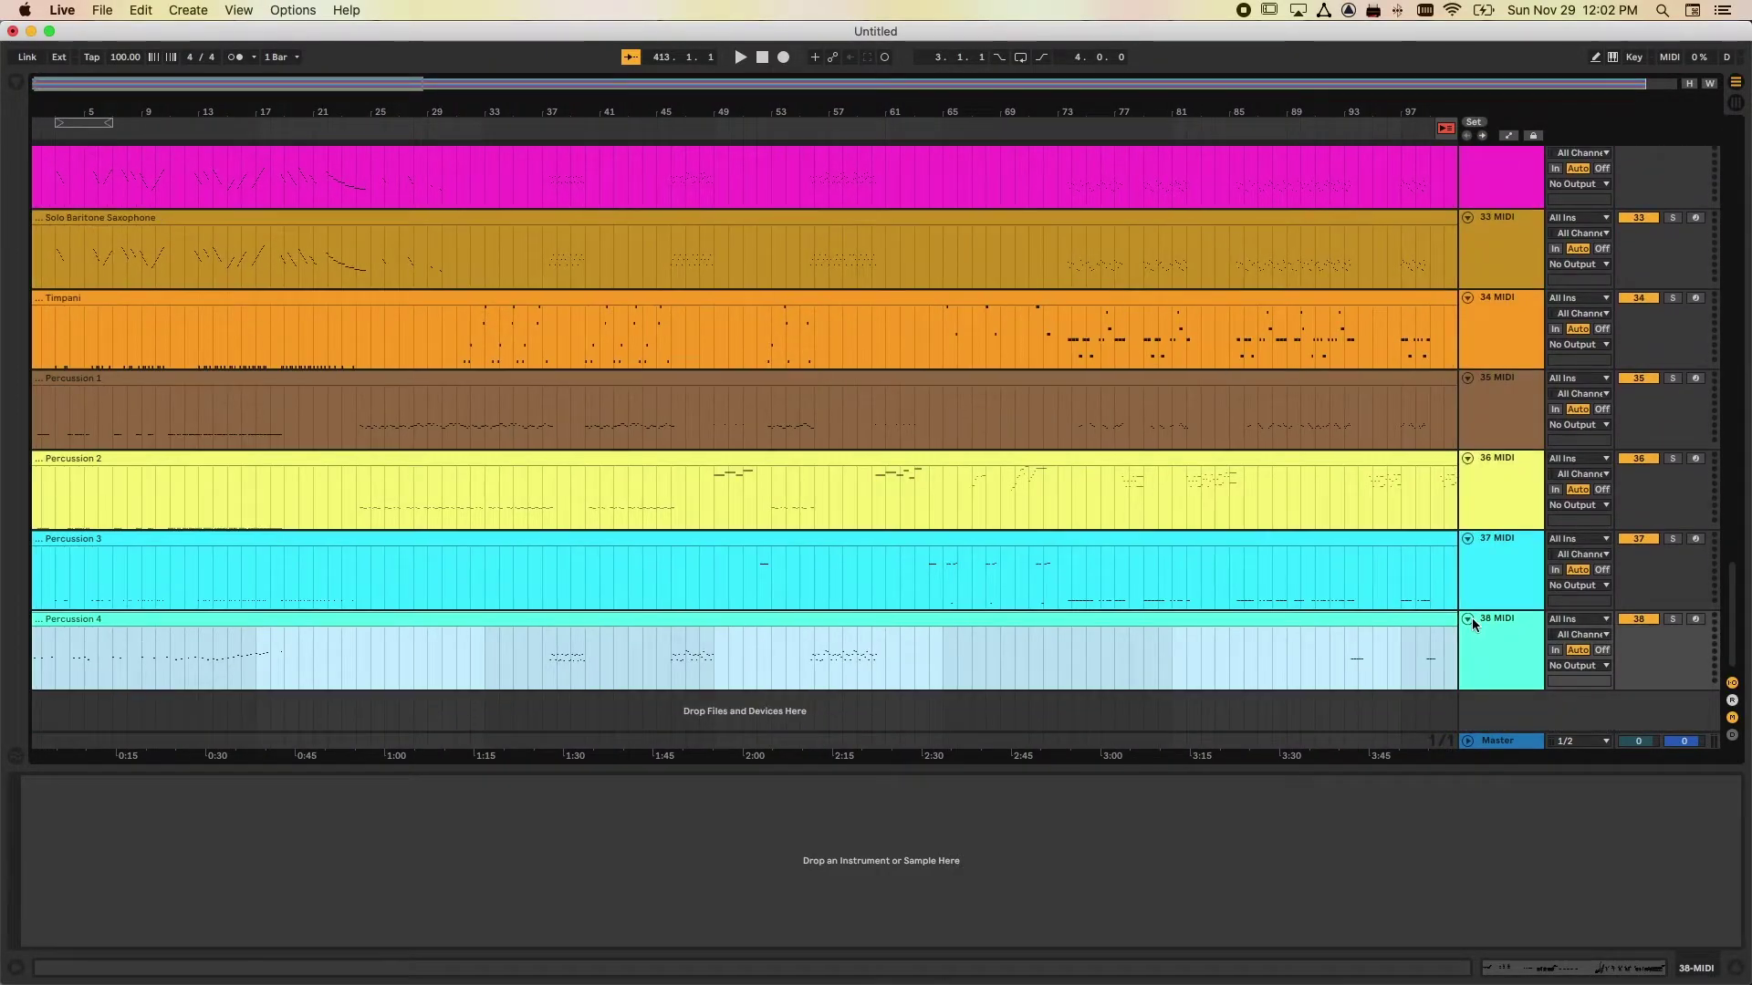
scroll(1274, 387, "up", 15)
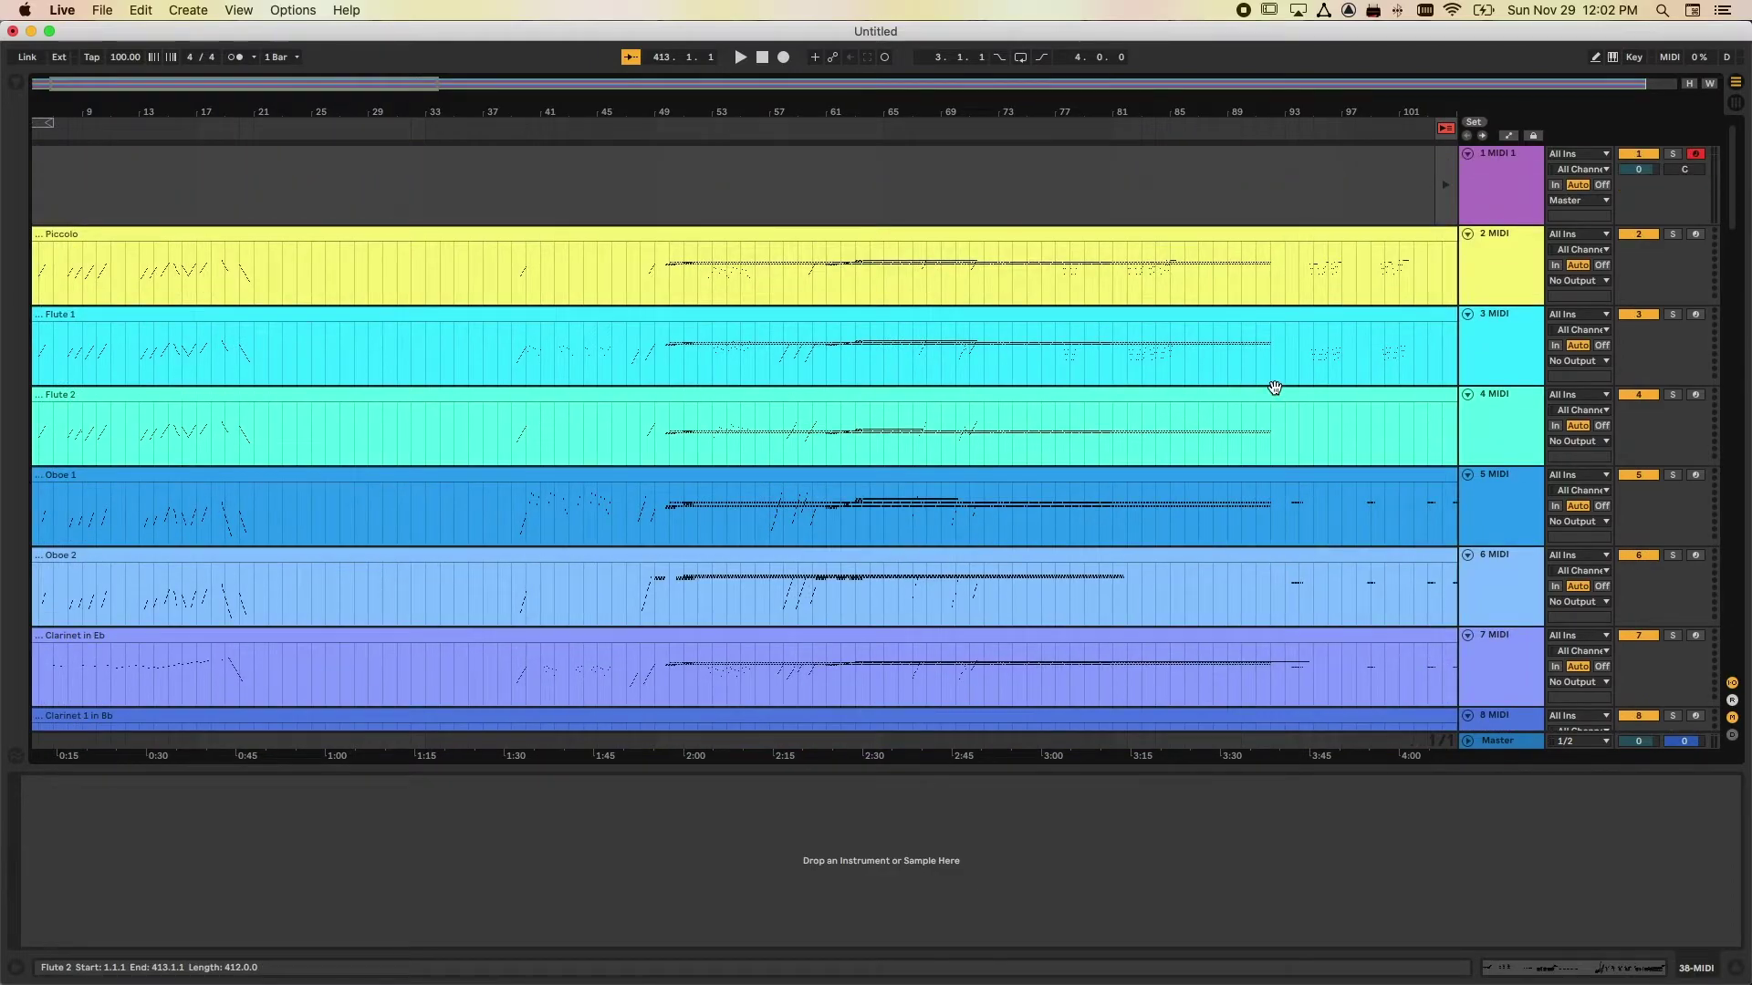
Delete the empty first MIDI track above the Piccolo clip
left_click(1506, 159)
key("BackSpace")
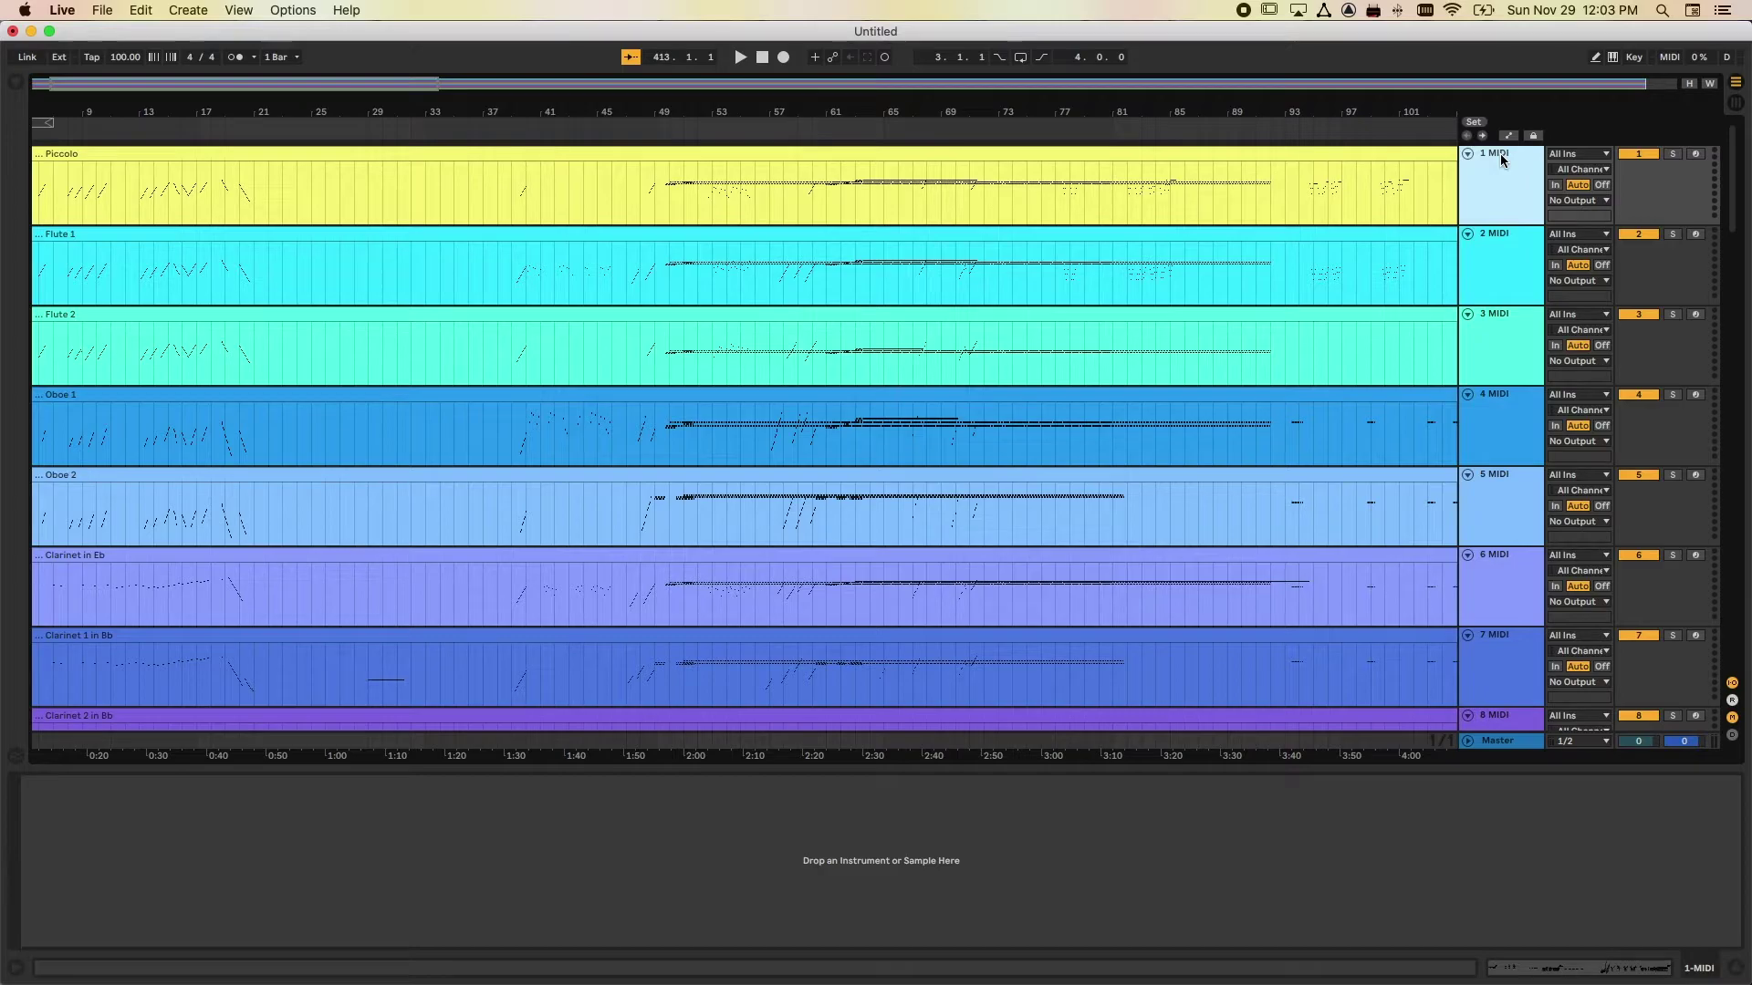
right_click(107, 212)
left_click(380, 239)
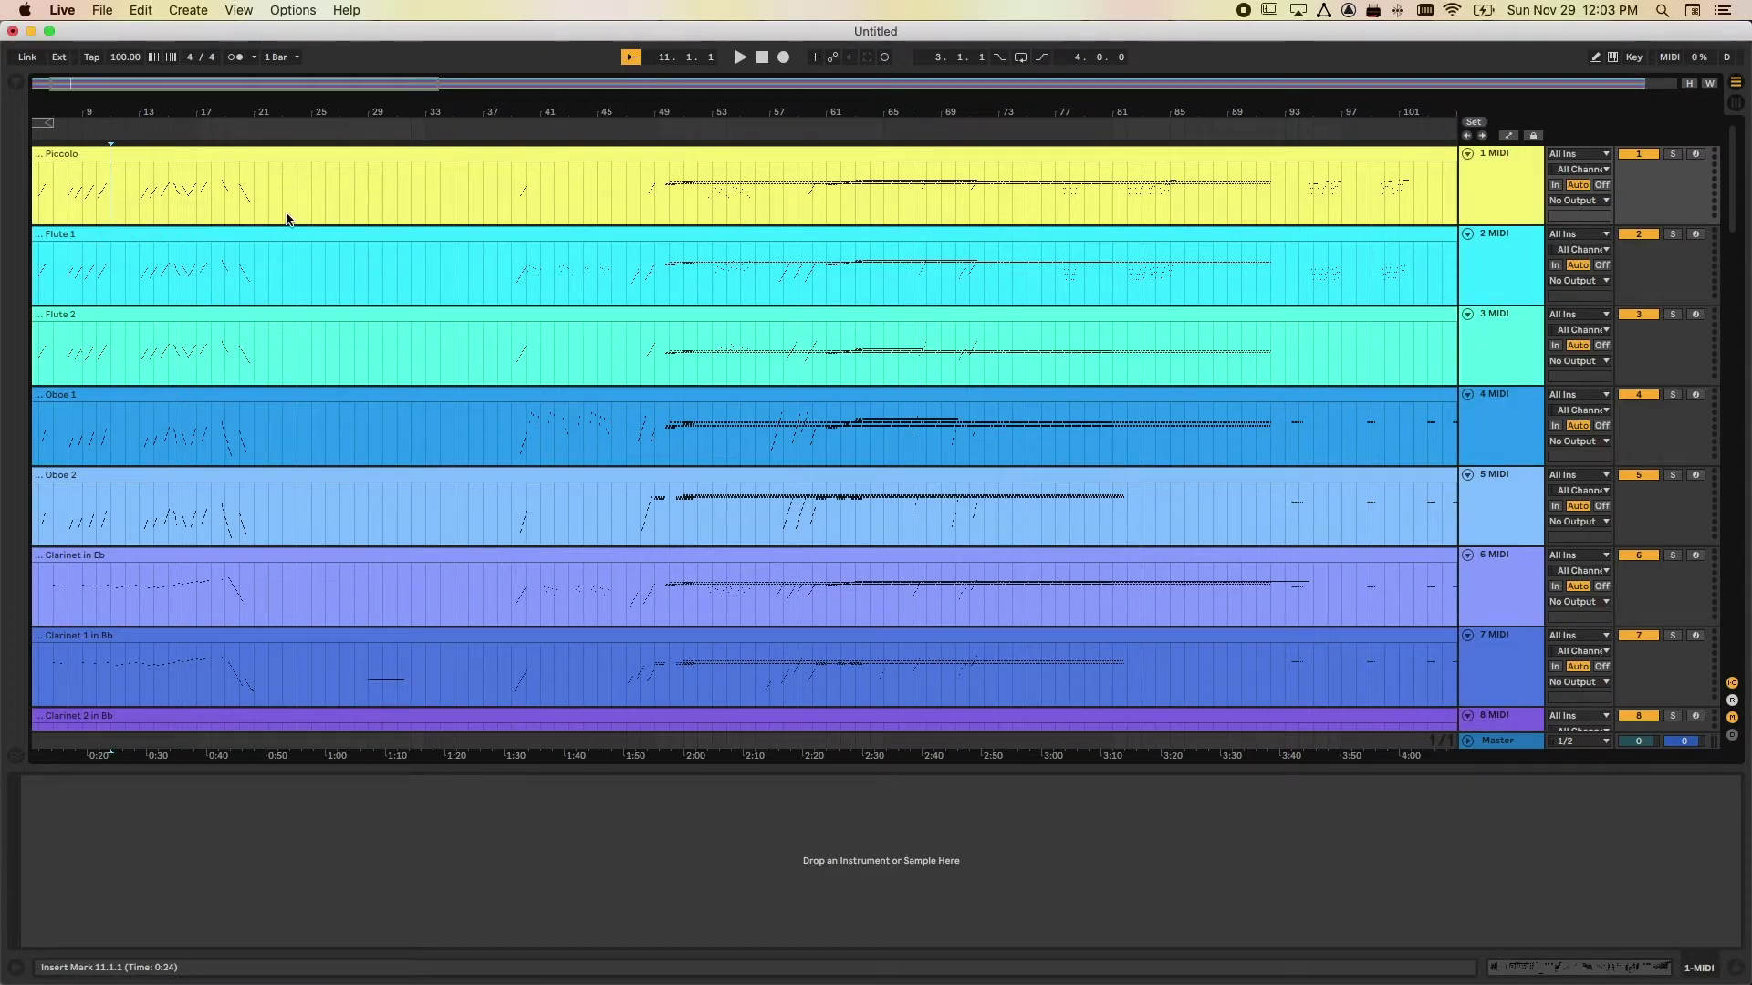
Go through the Piccolo, Flute 1, Flute 2 and Oboe 1 clips and compare their clip names with the track names
scroll(286, 215, "left", 3)
scroll(136, 178, "right", 1)
left_click(101, 154)
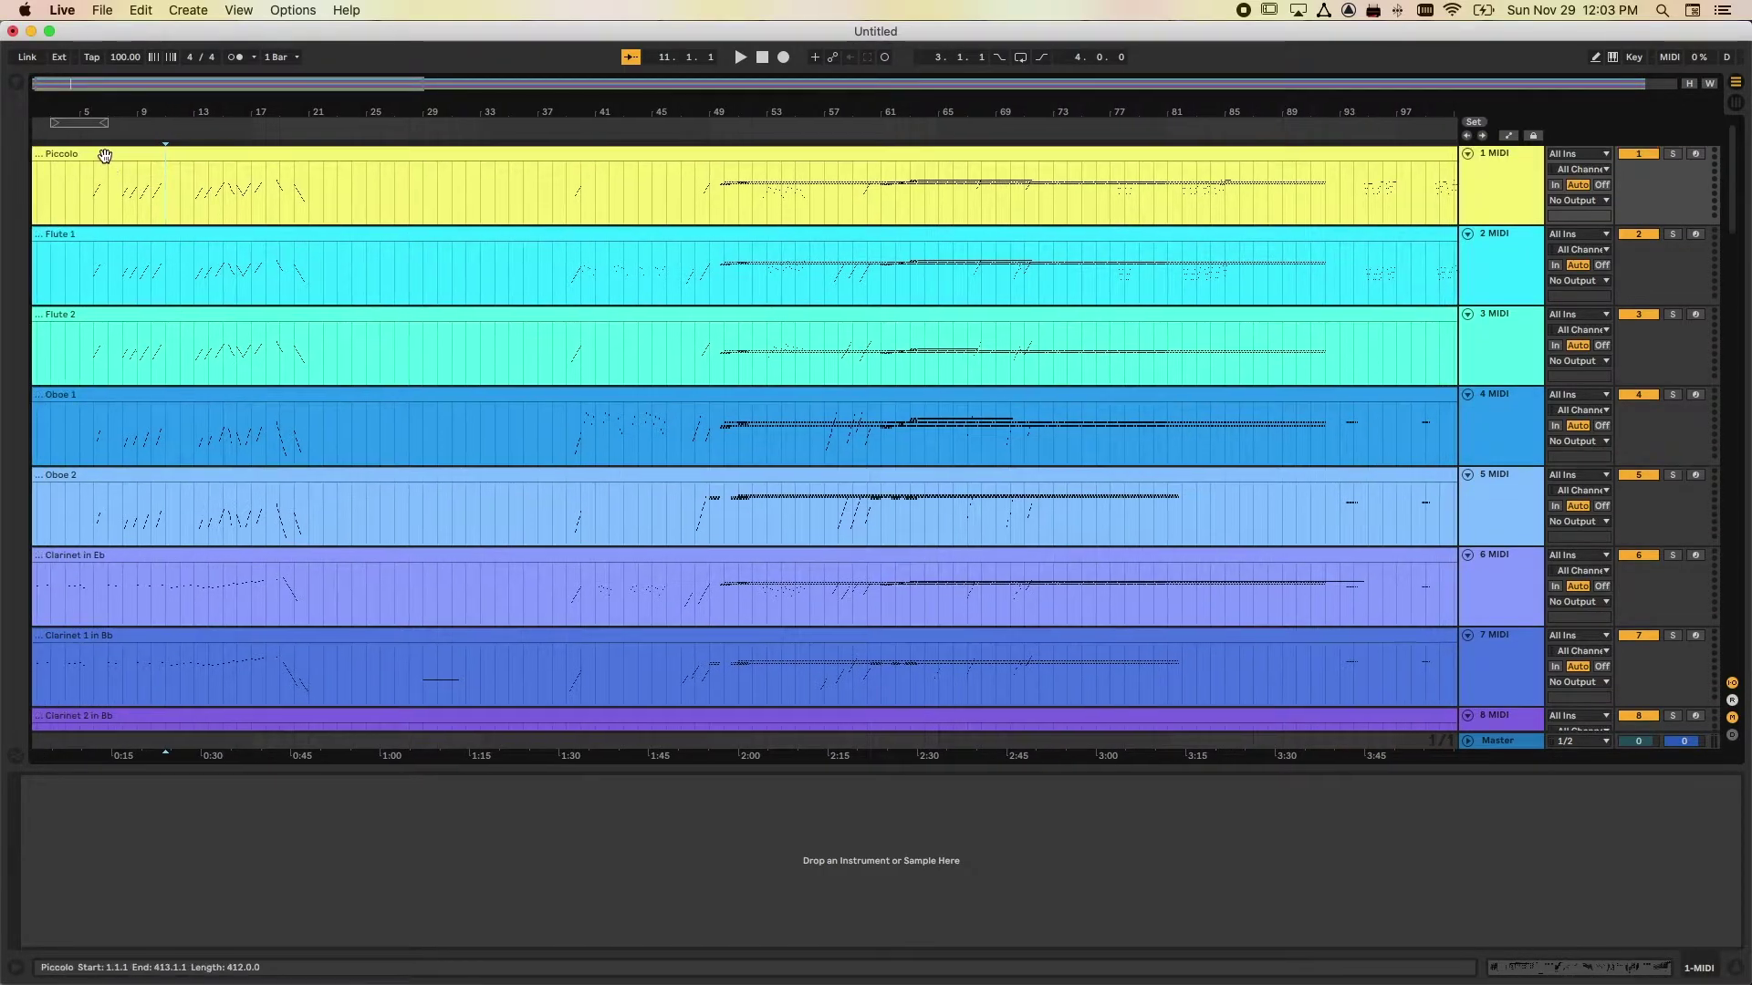
left_click(98, 236)
left_click(108, 319)
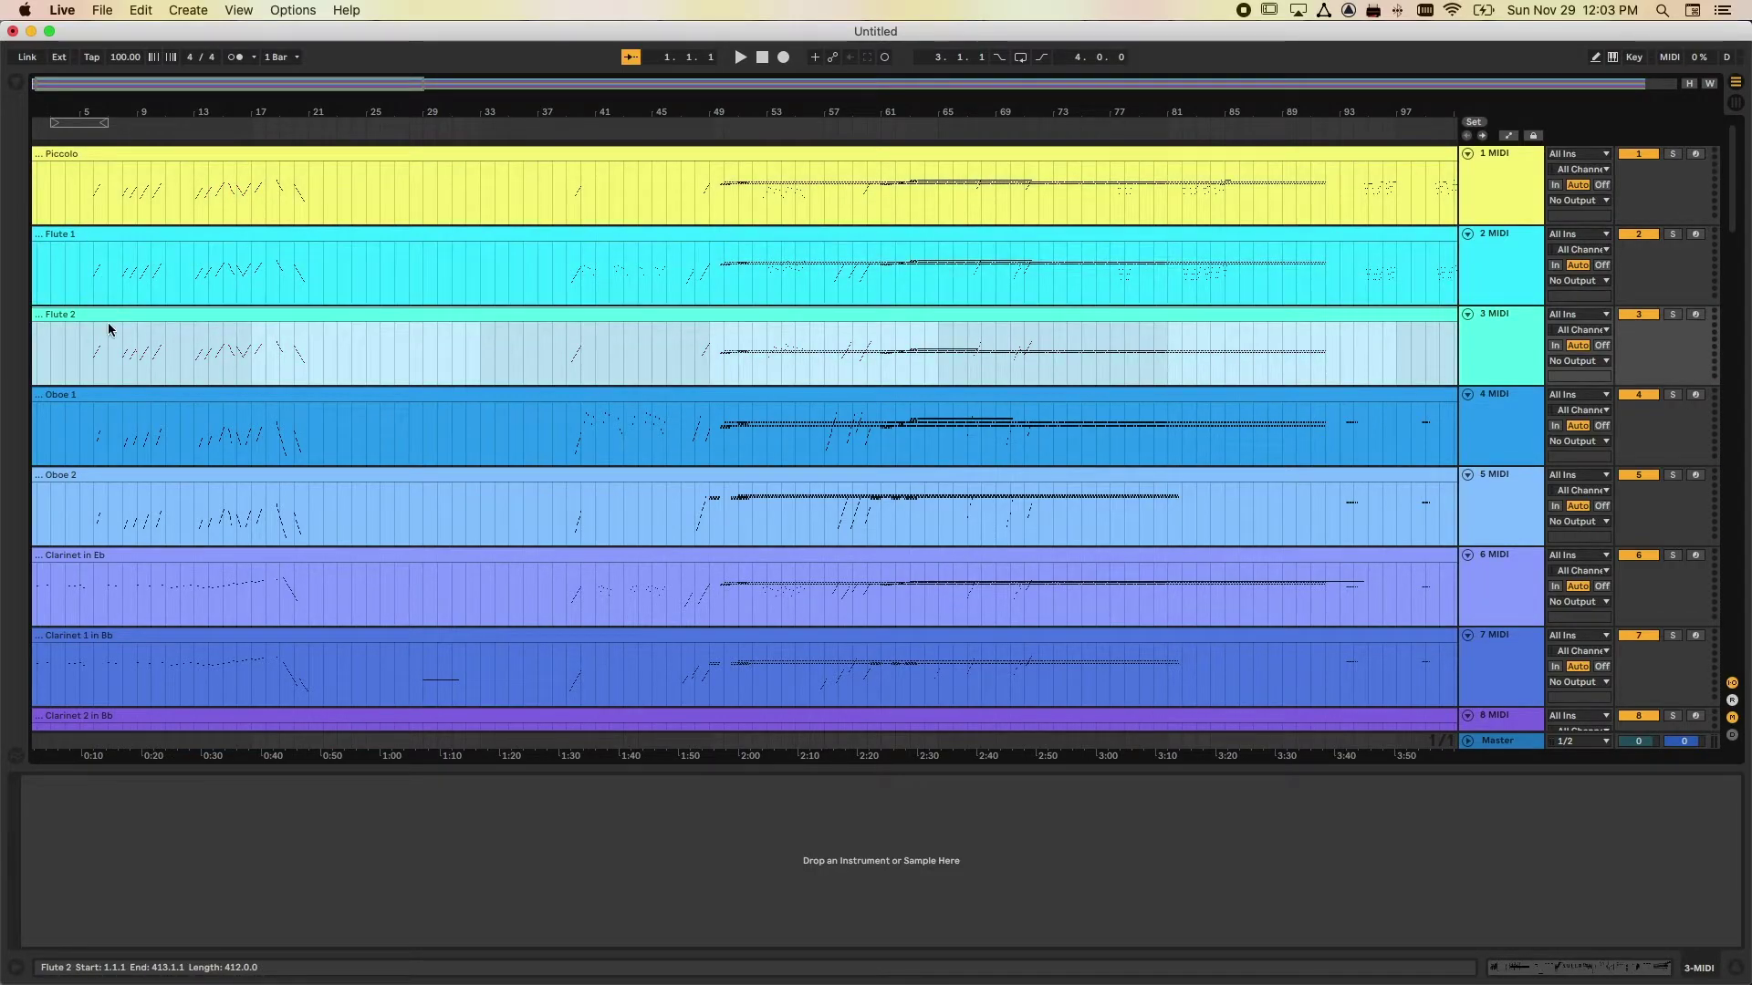
left_click(121, 397)
left_click(144, 162)
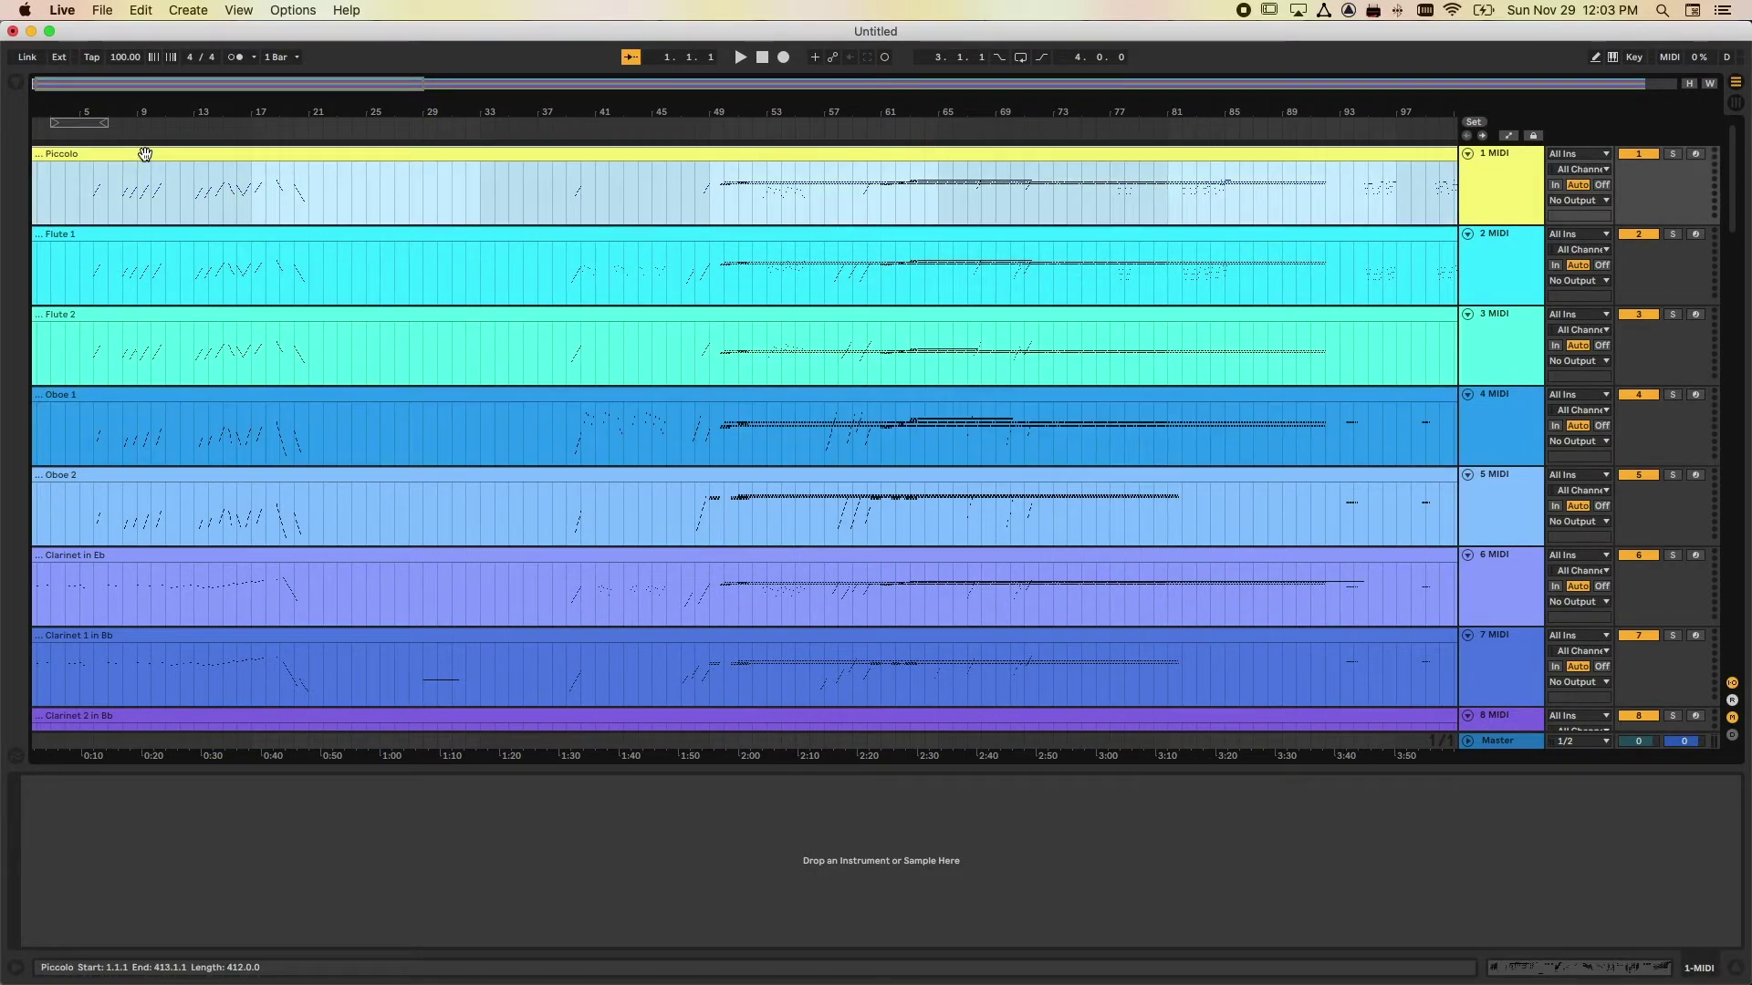
Rename the first five tracks Piccolo, Flute 1, Flute 2, Oboe 1 and Oboe 2 to match their clips
left_click(1491, 157)
left_click(1497, 161)
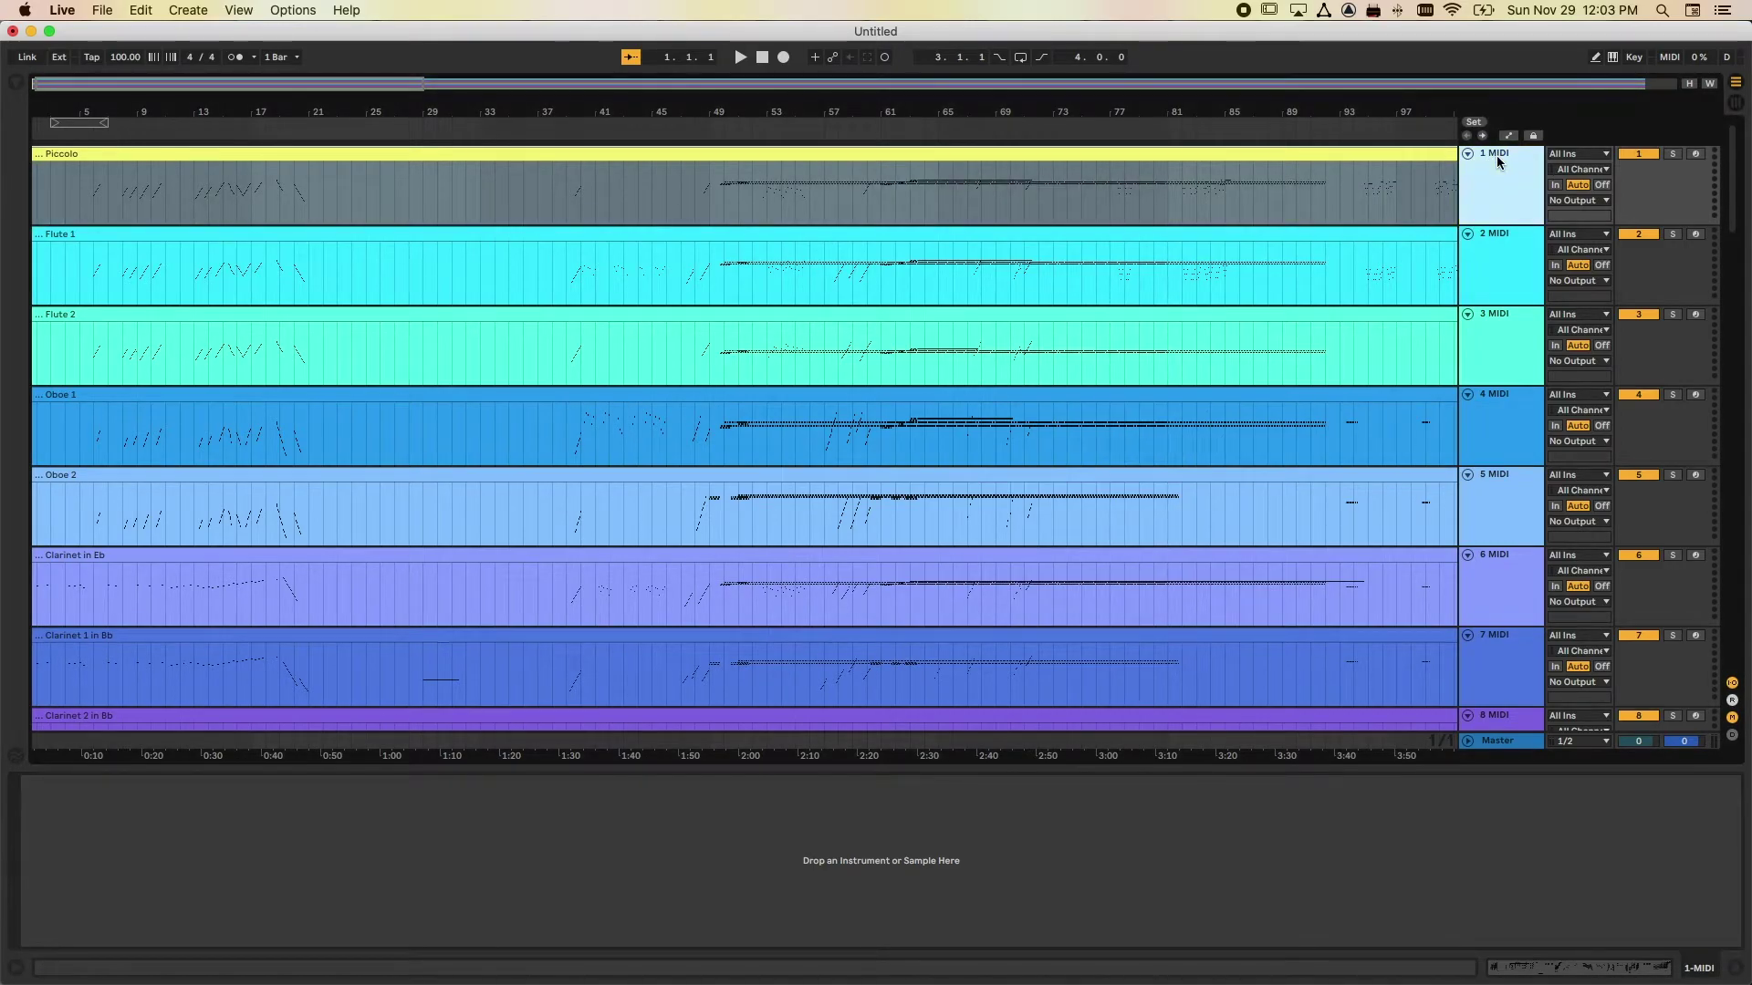
key("super+r")
type("Piccolo")
key("Tab")
type("Flute 1")
key("Tab")
type("Flute 2")
key("Tab")
type("Oboe 1")
key("Tab")
type("Oboe 2")
left_click(1514, 169)
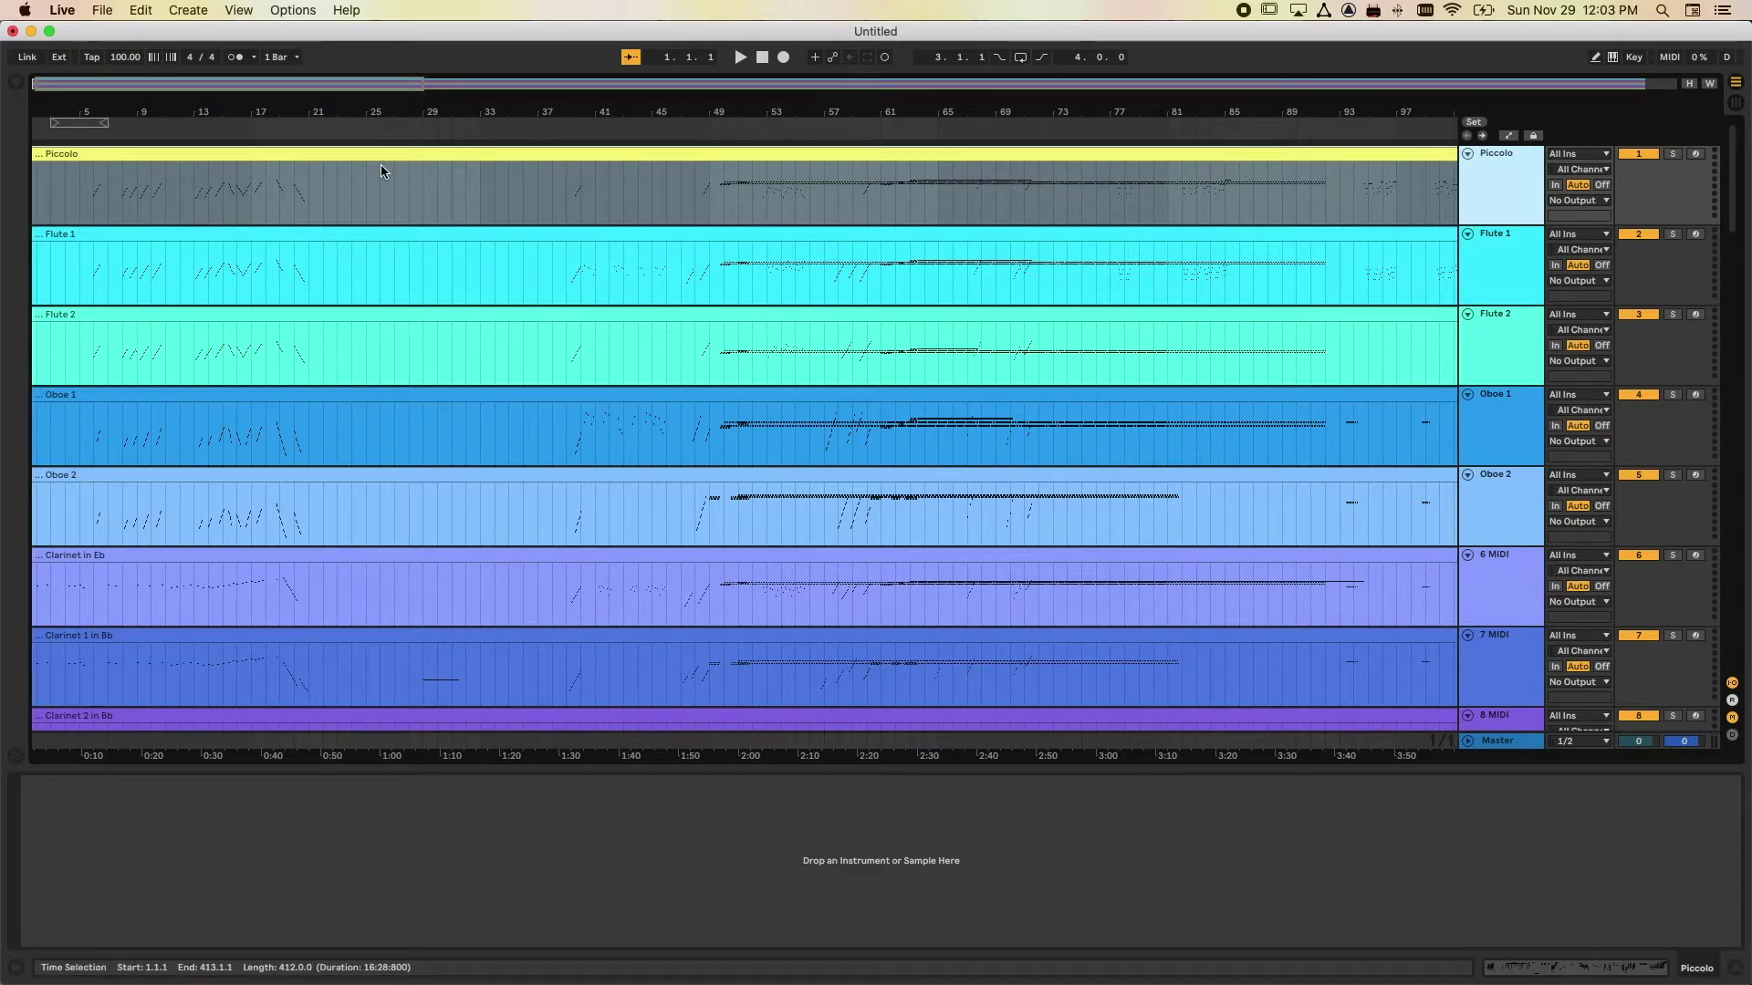
Open the Piccolo clip's notes and enlarge both the clip editor and its velocity lane
double_click(699, 157)
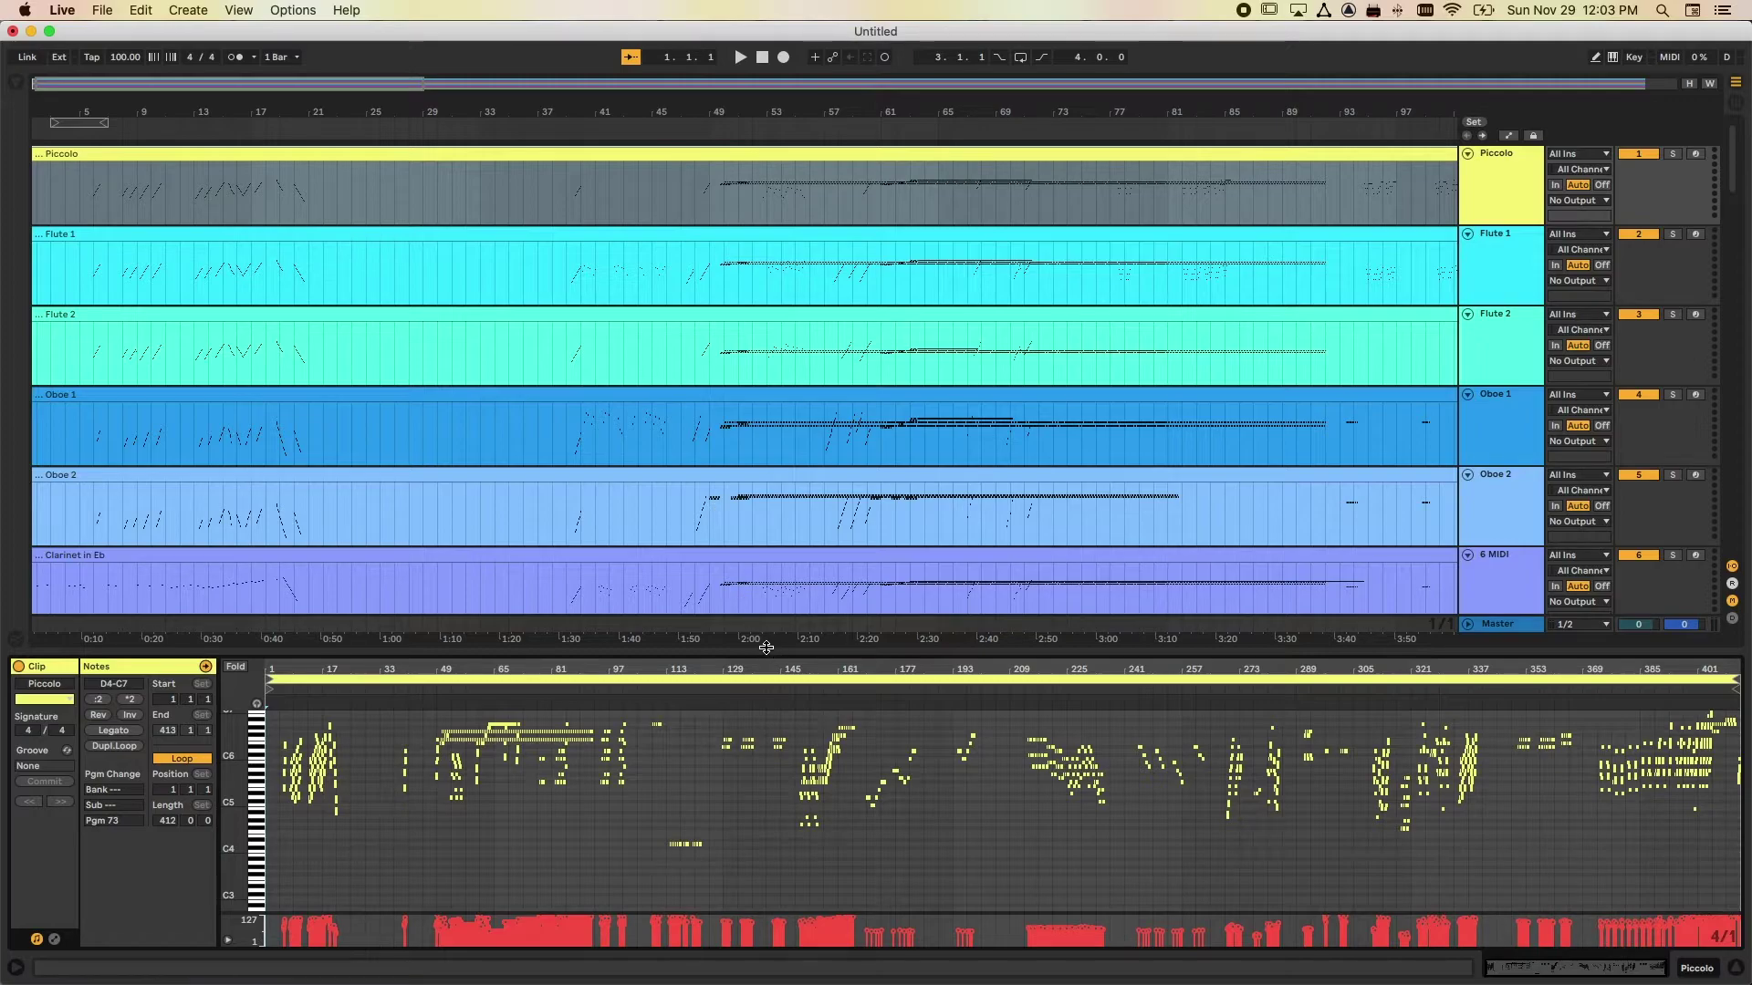
left_click_drag(769, 648, 769, 612)
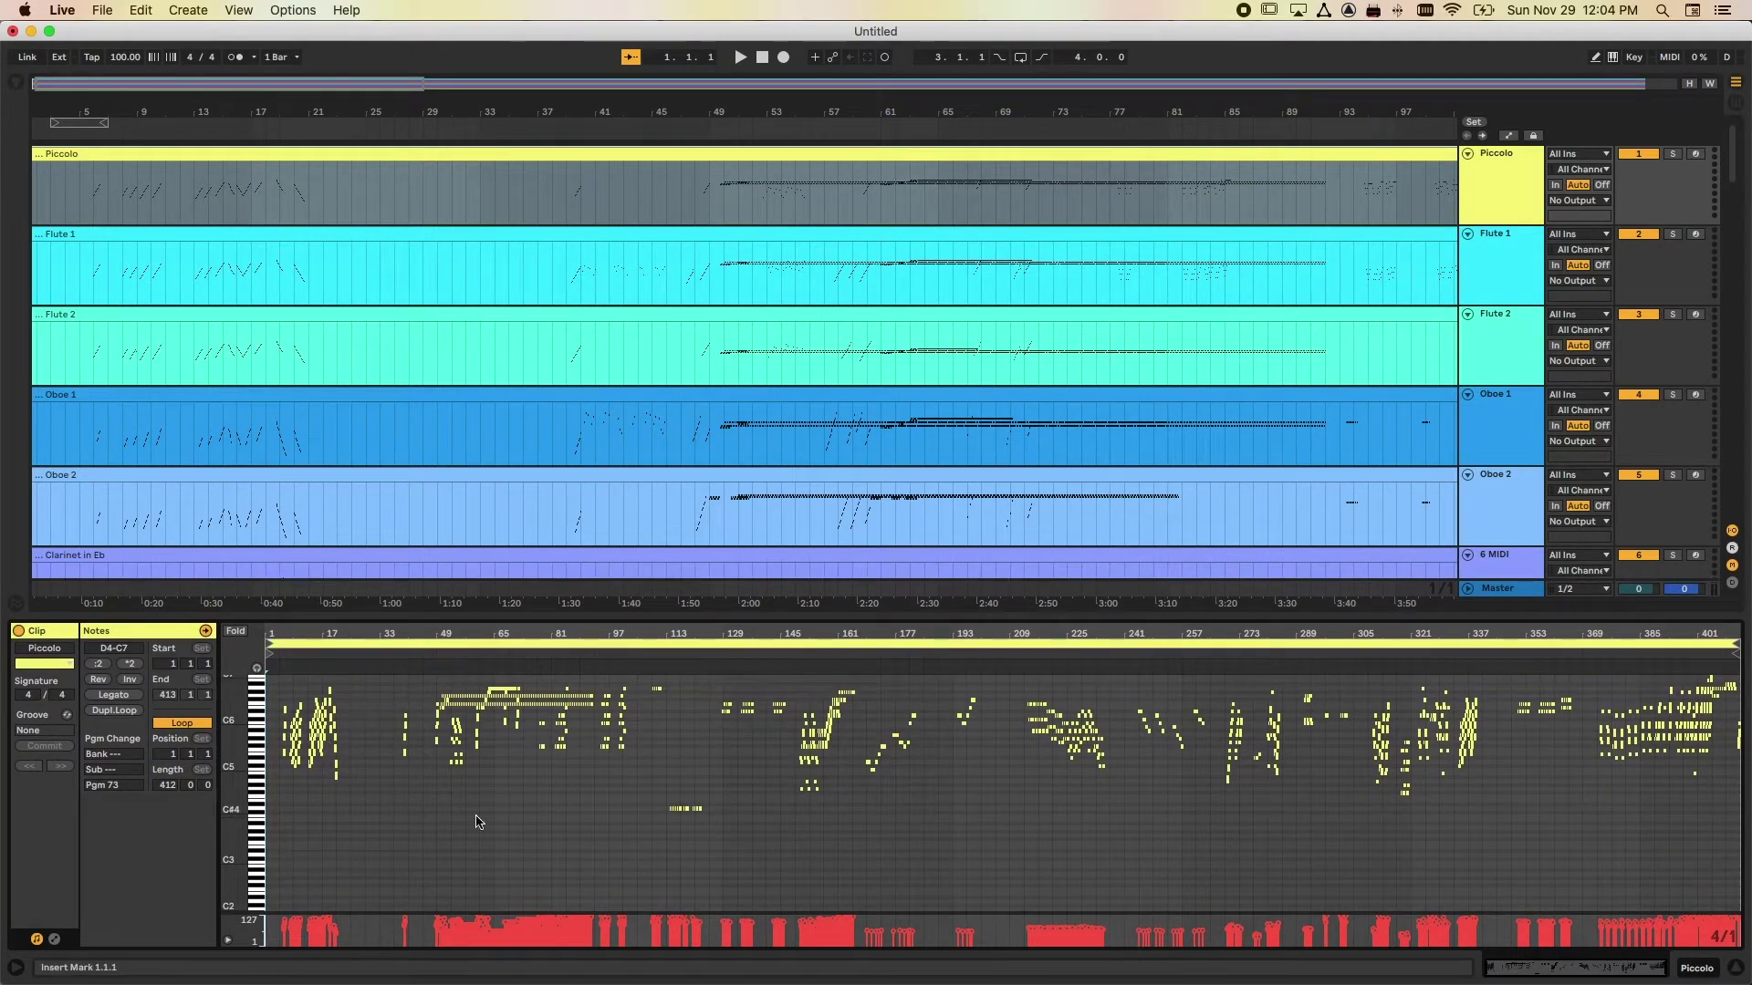
left_click_drag(255, 913, 253, 843)
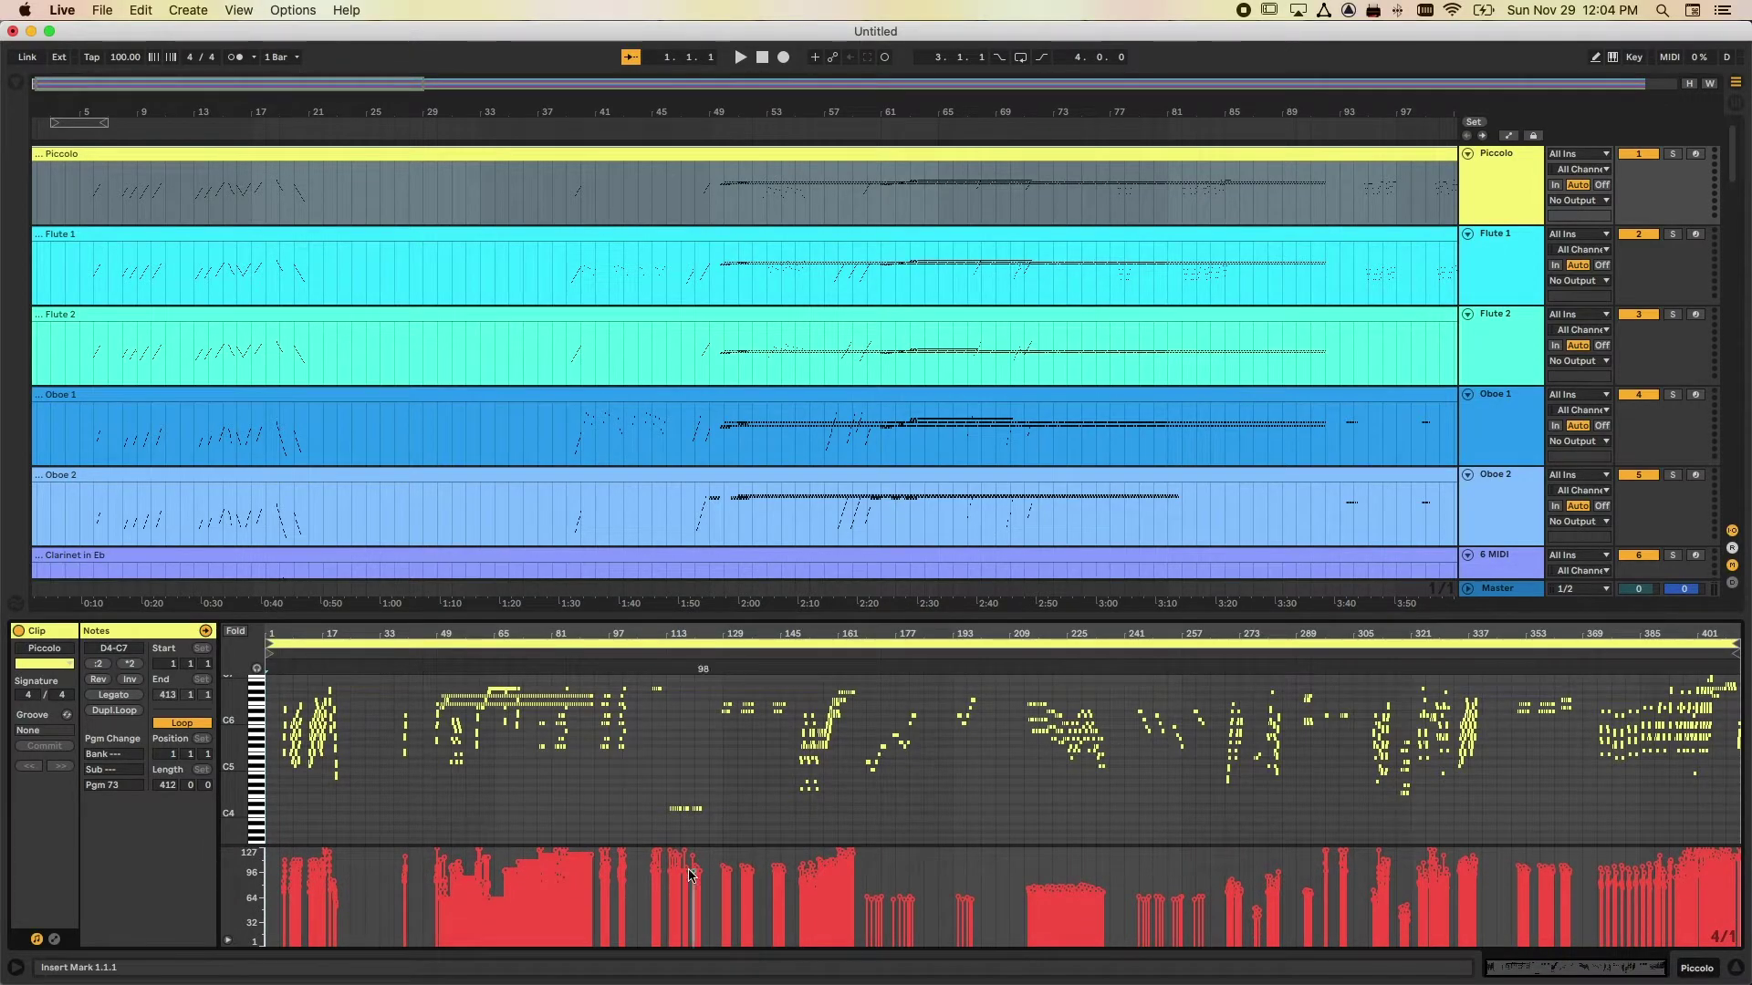
Select all notes in the Piccolo clip and level their velocities to 96
left_click(955, 795)
left_click(943, 795)
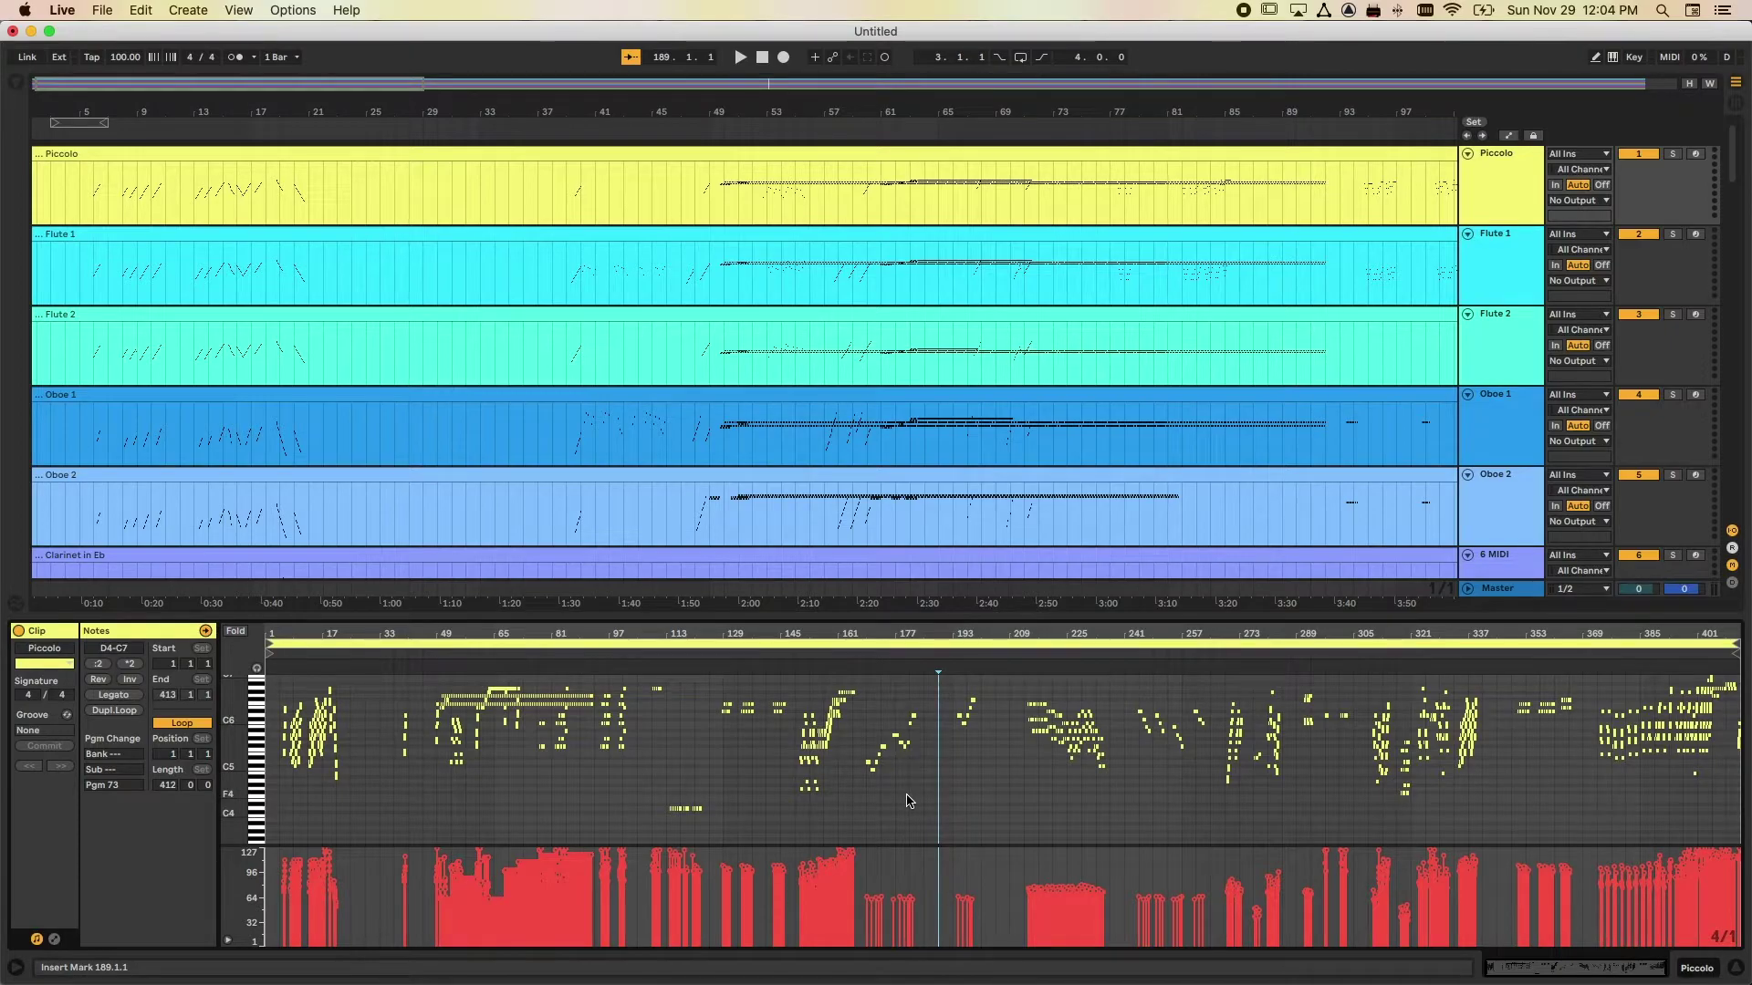
left_click(890, 803)
left_click(969, 789)
key("super+a")
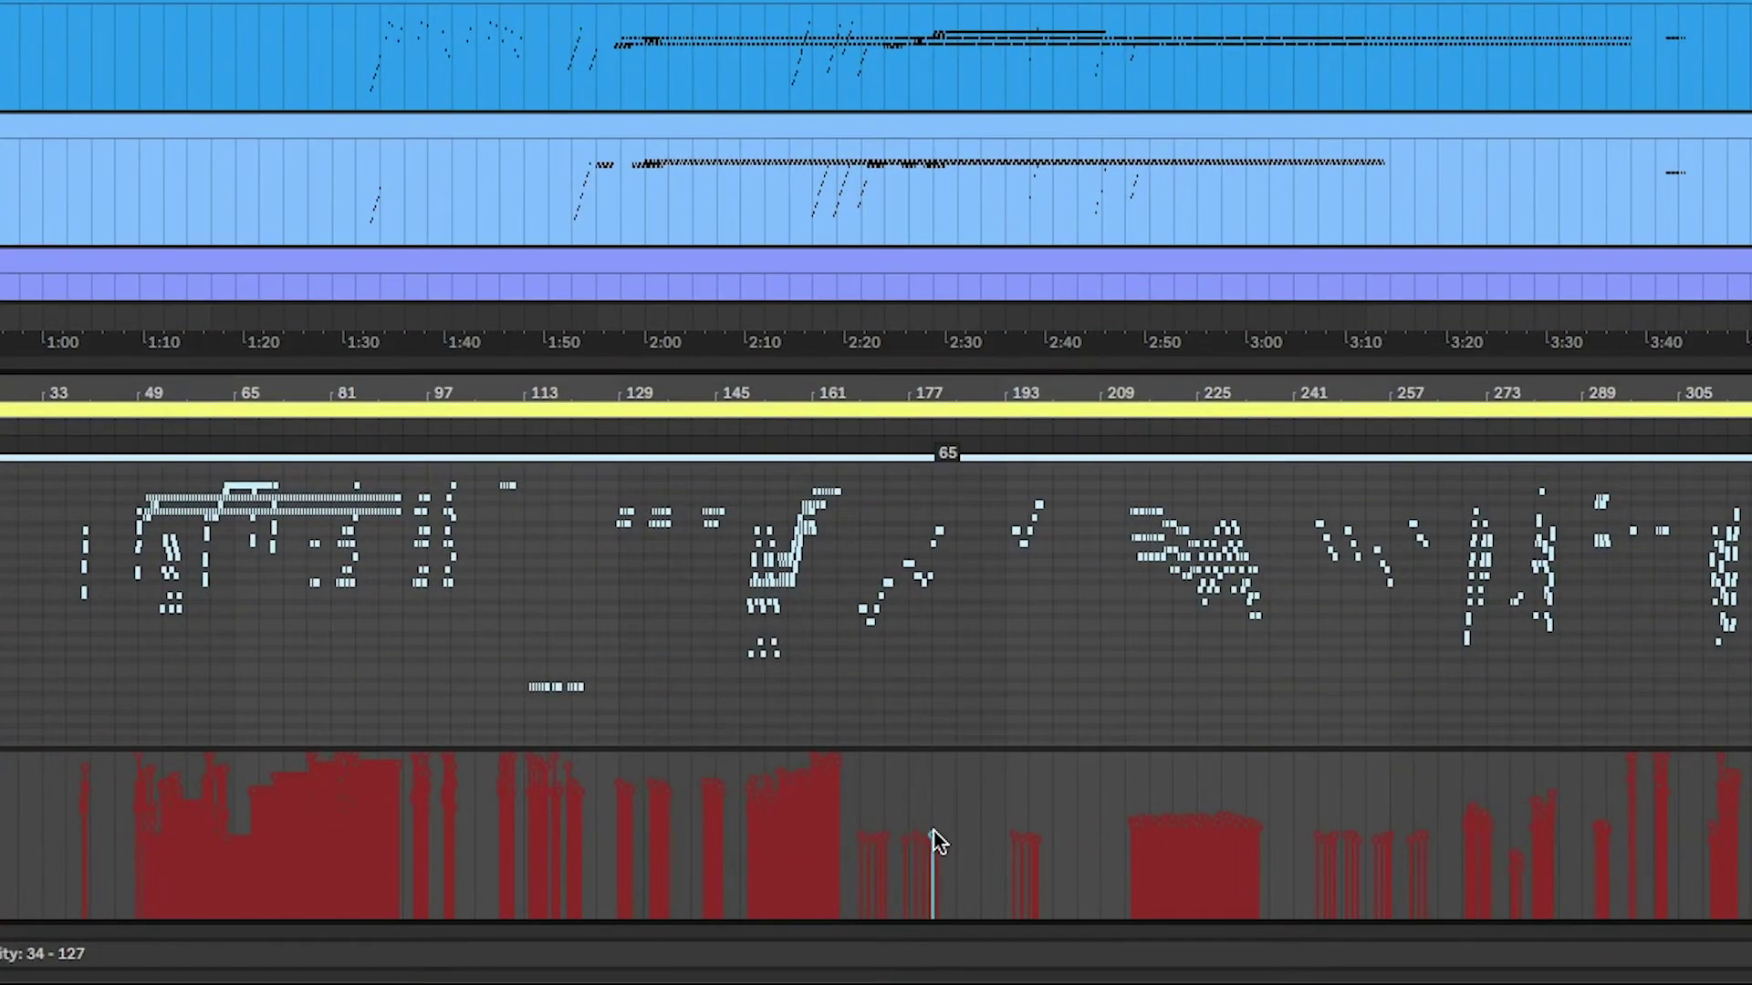
left_click_drag(922, 861, 923, 794)
left_click_drag(794, 755, 794, 805)
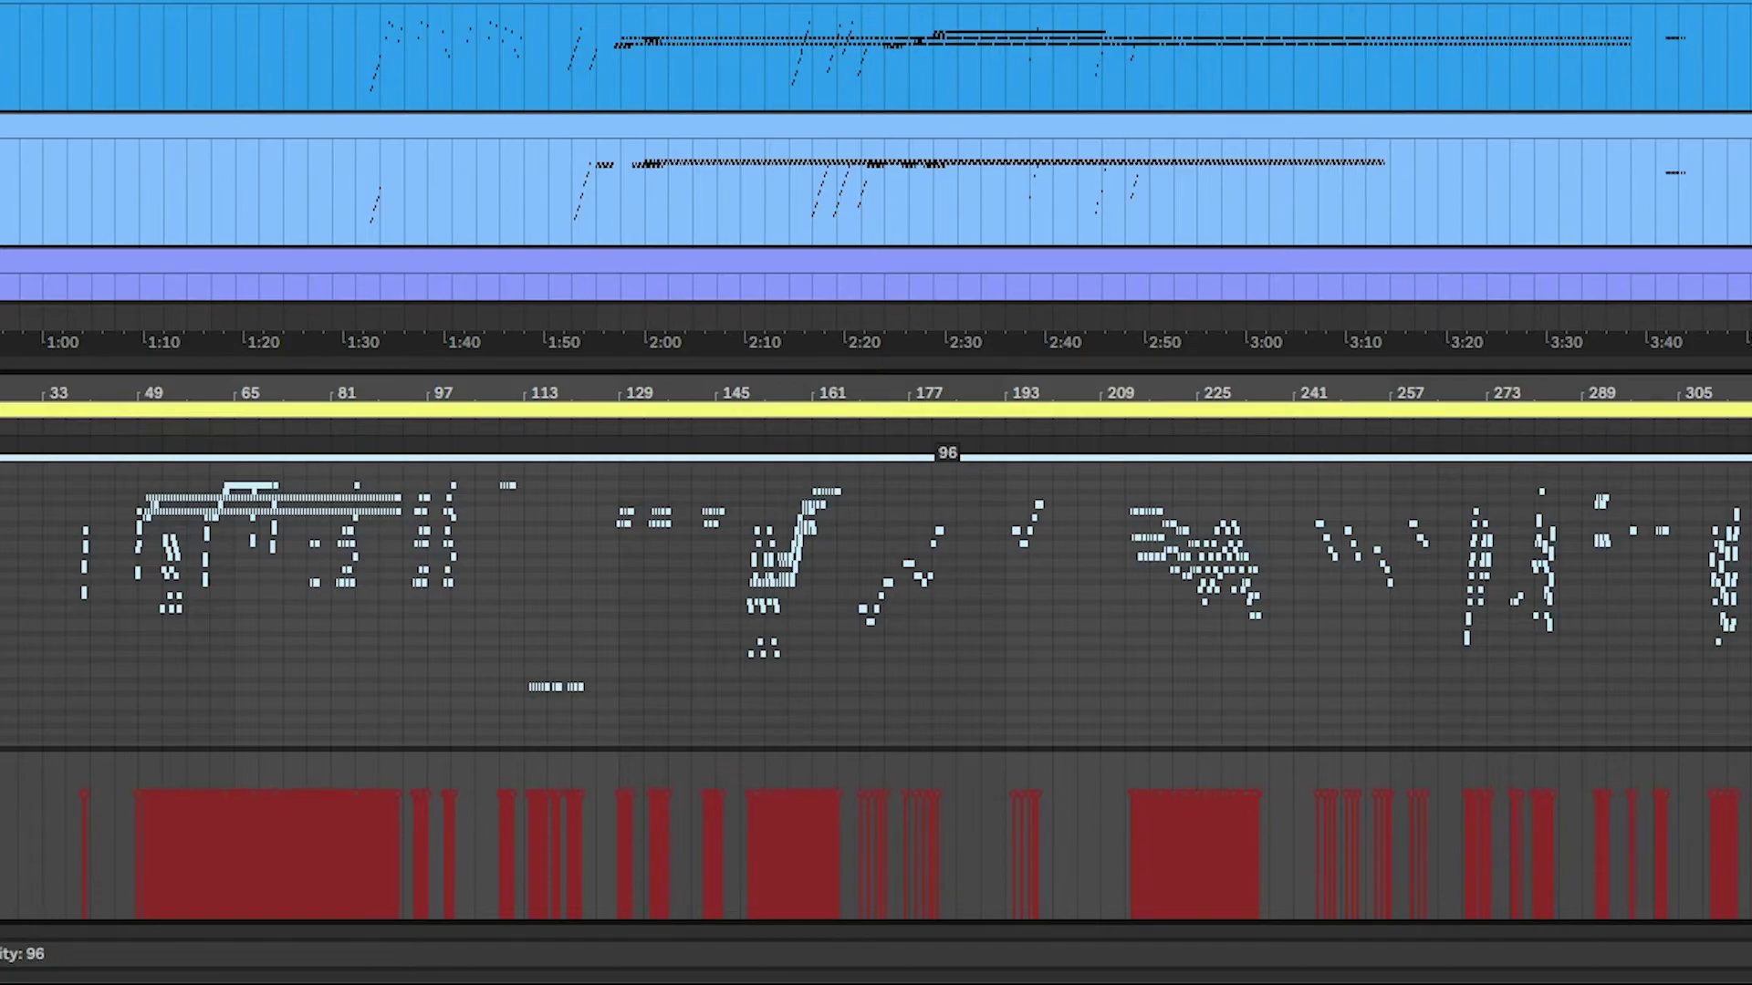
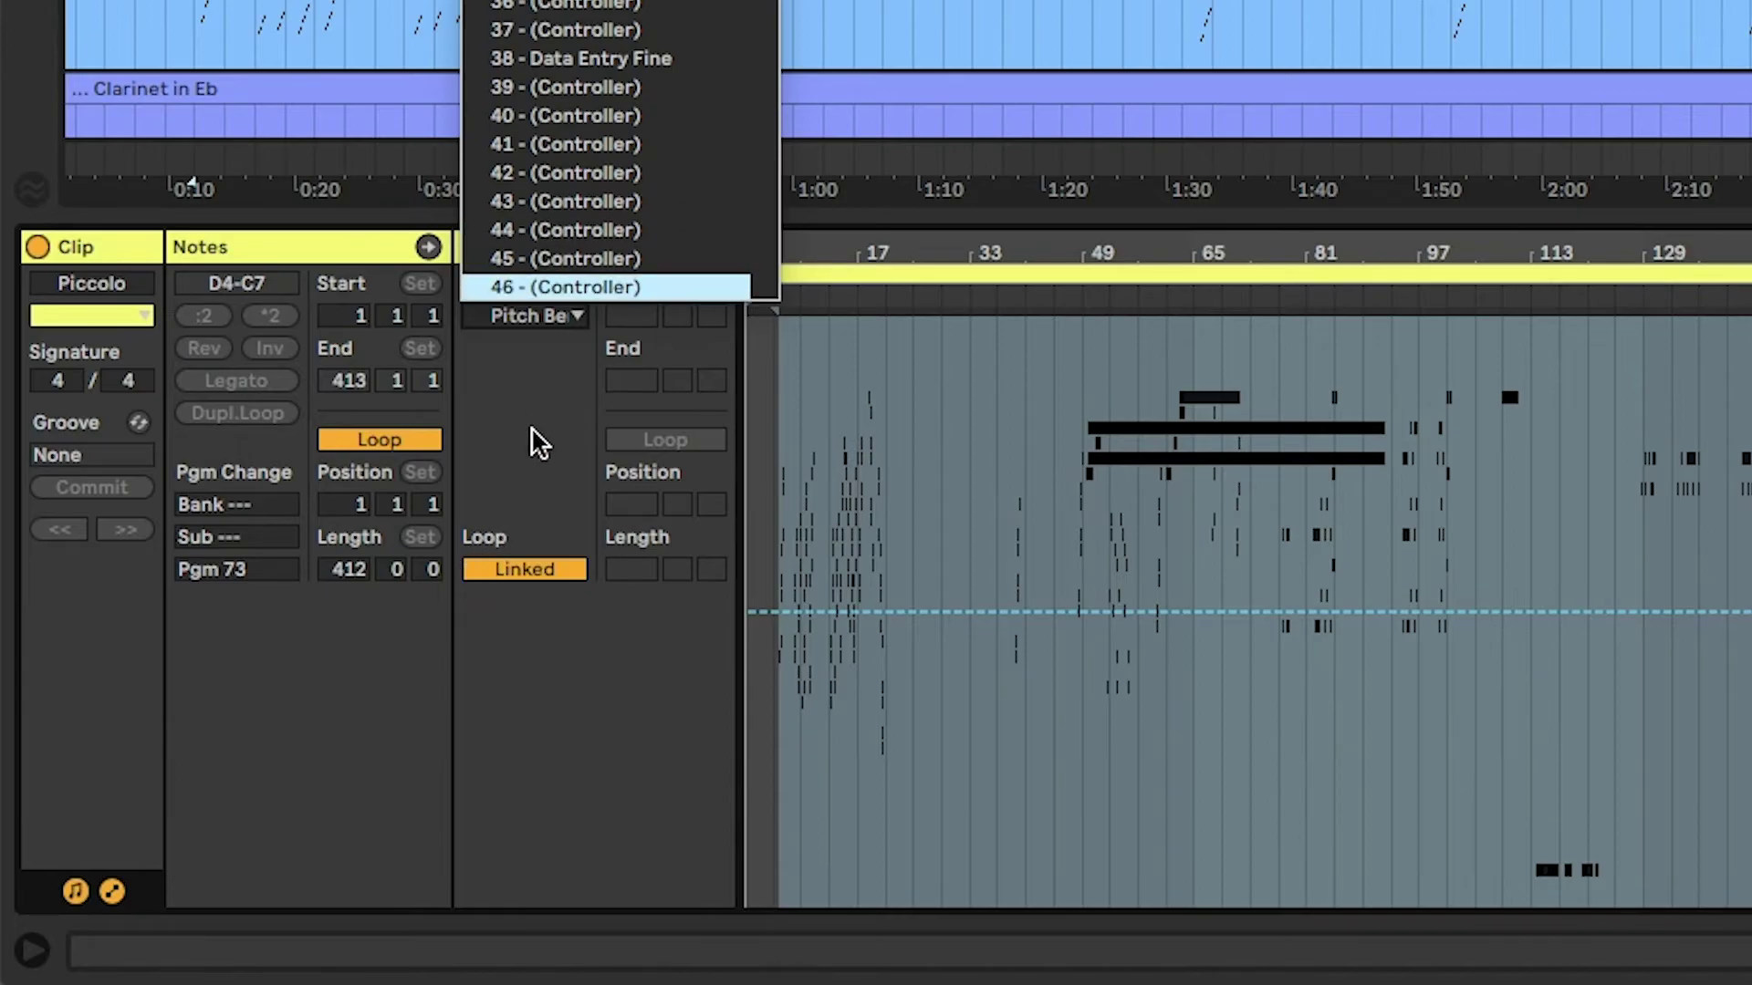
Limit the Piccolo clip's envelope list to adjusted envelopes and review which MIDI controllers it contains
left_click(553, 284)
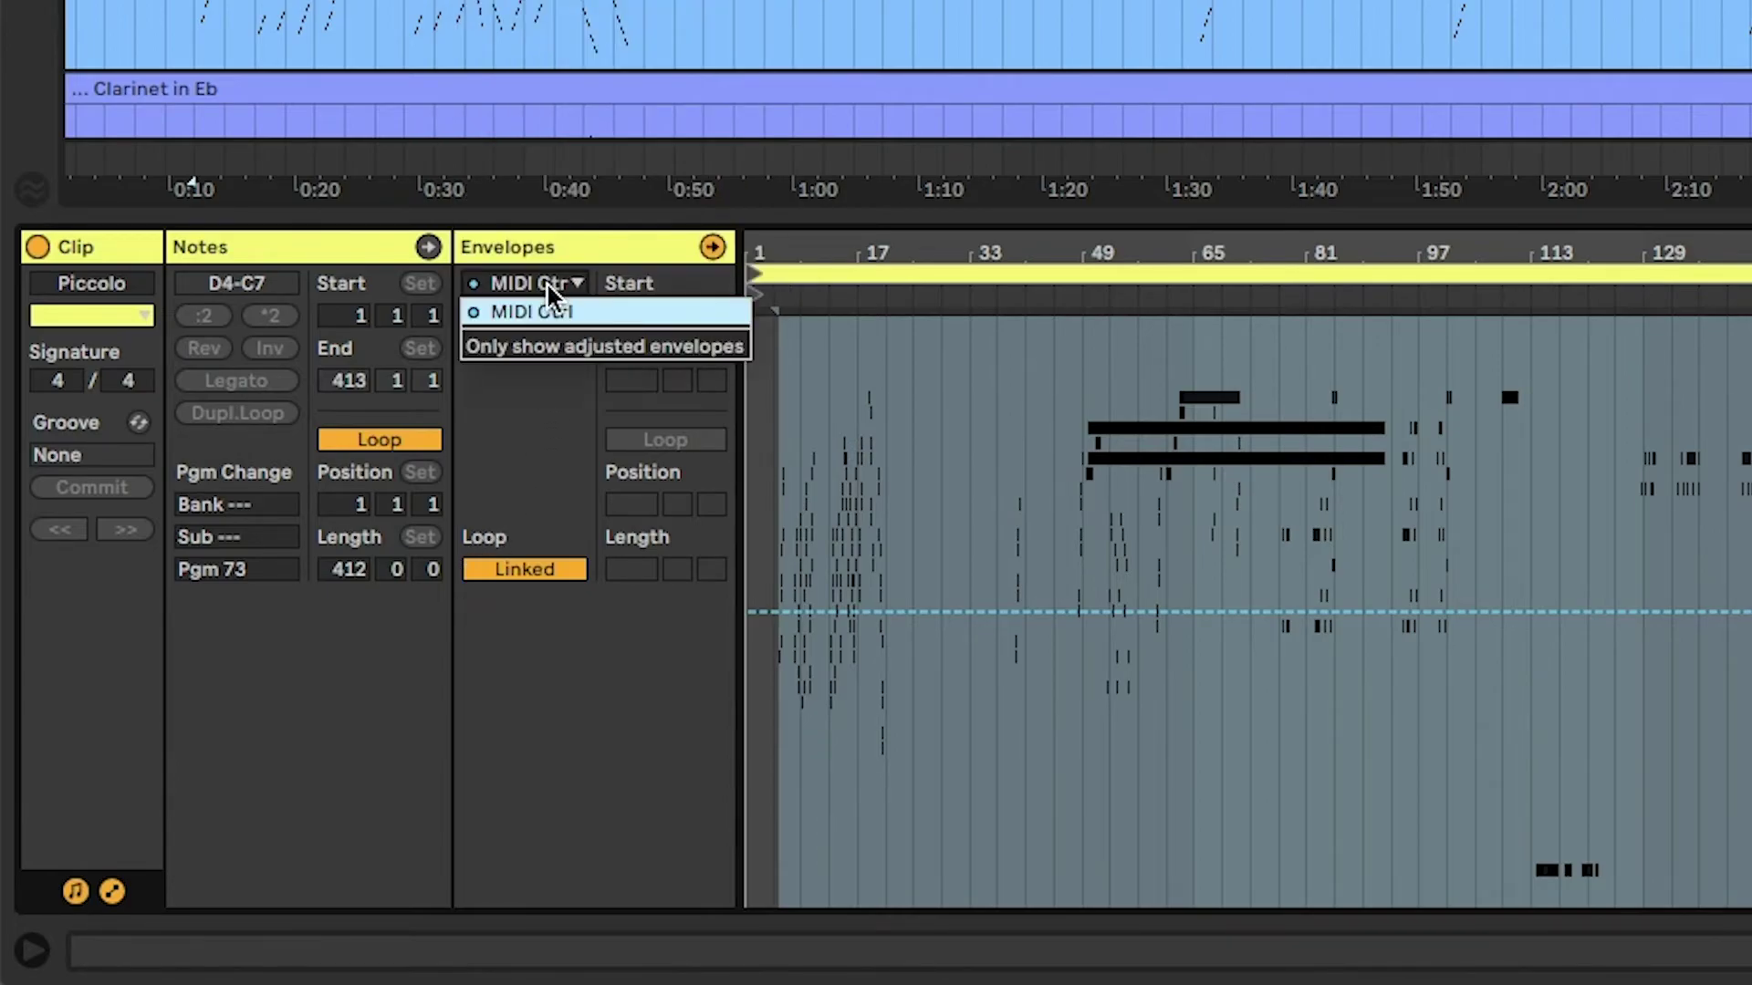
left_click(538, 348)
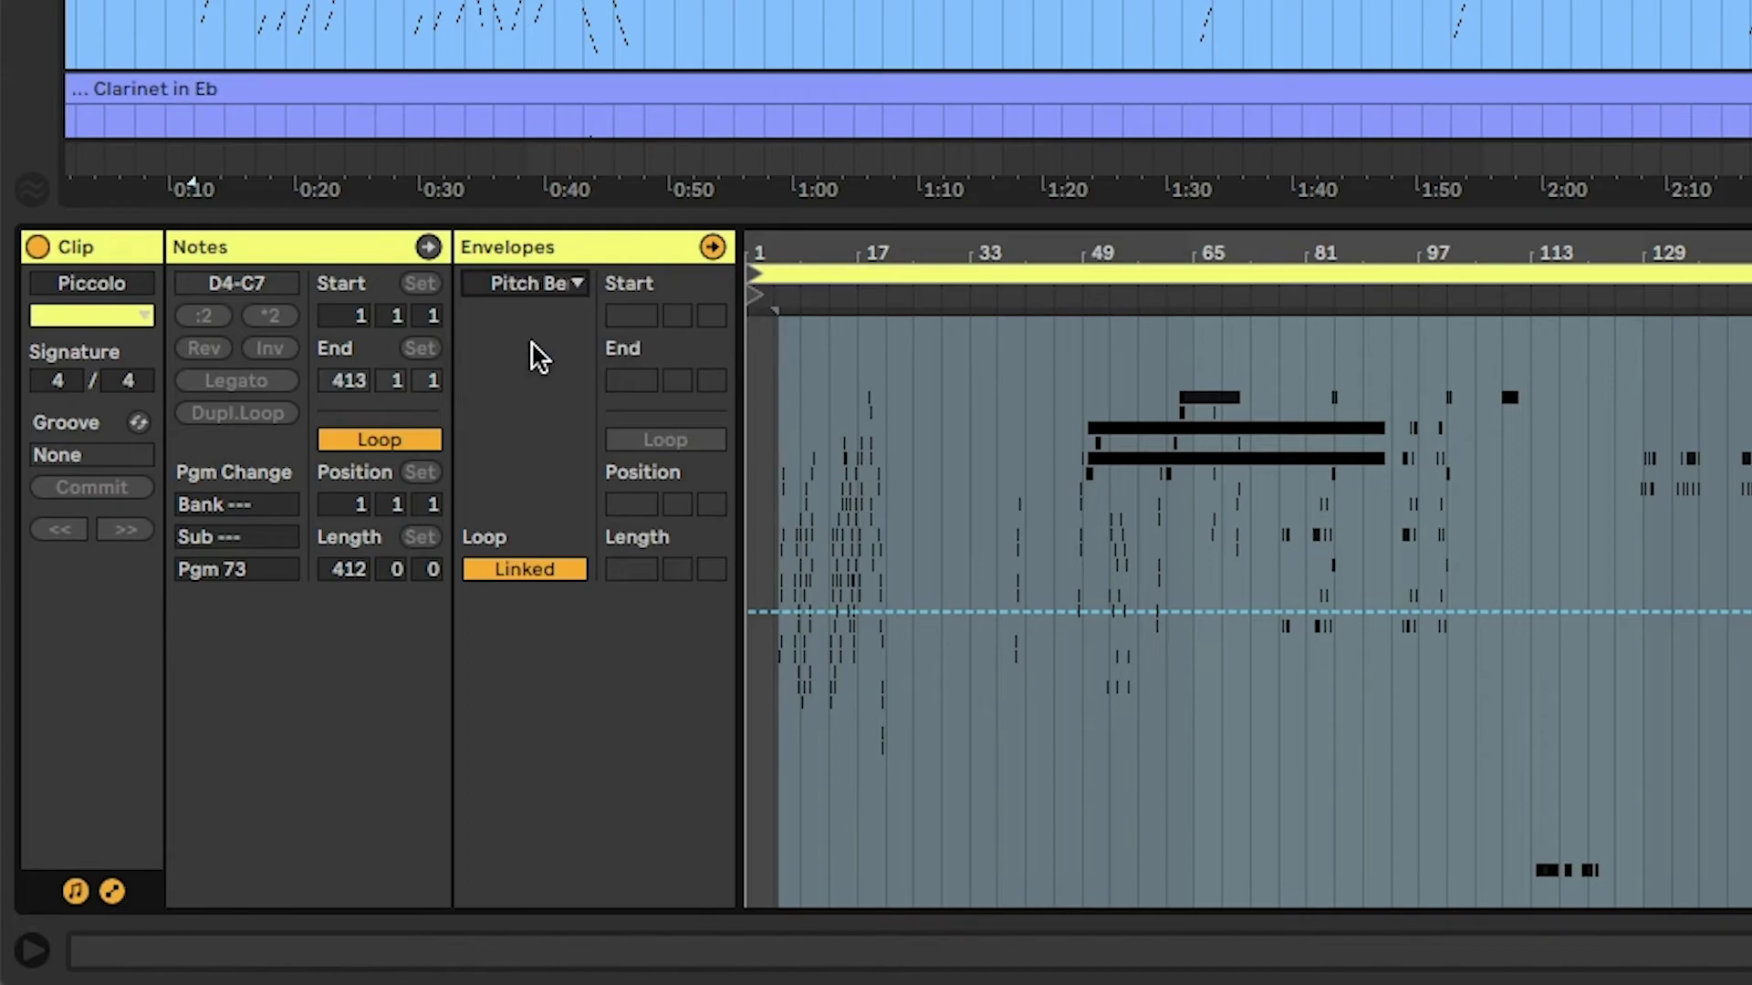
left_click(538, 287)
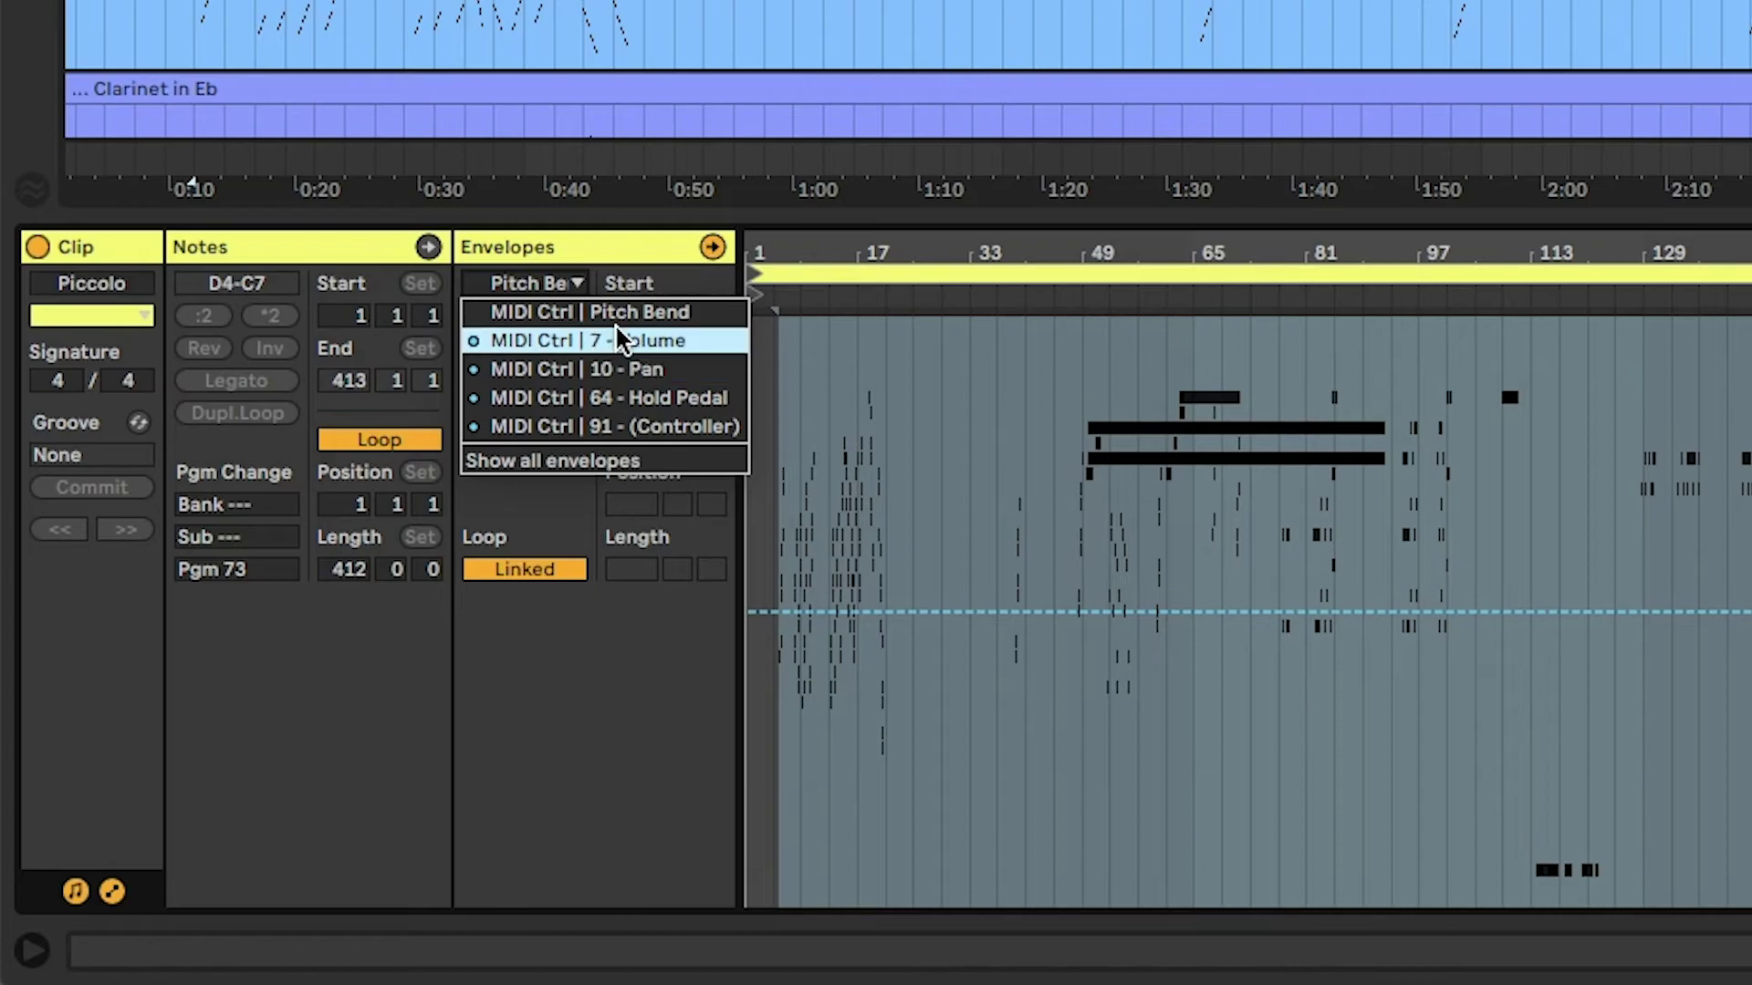
left_click(545, 528)
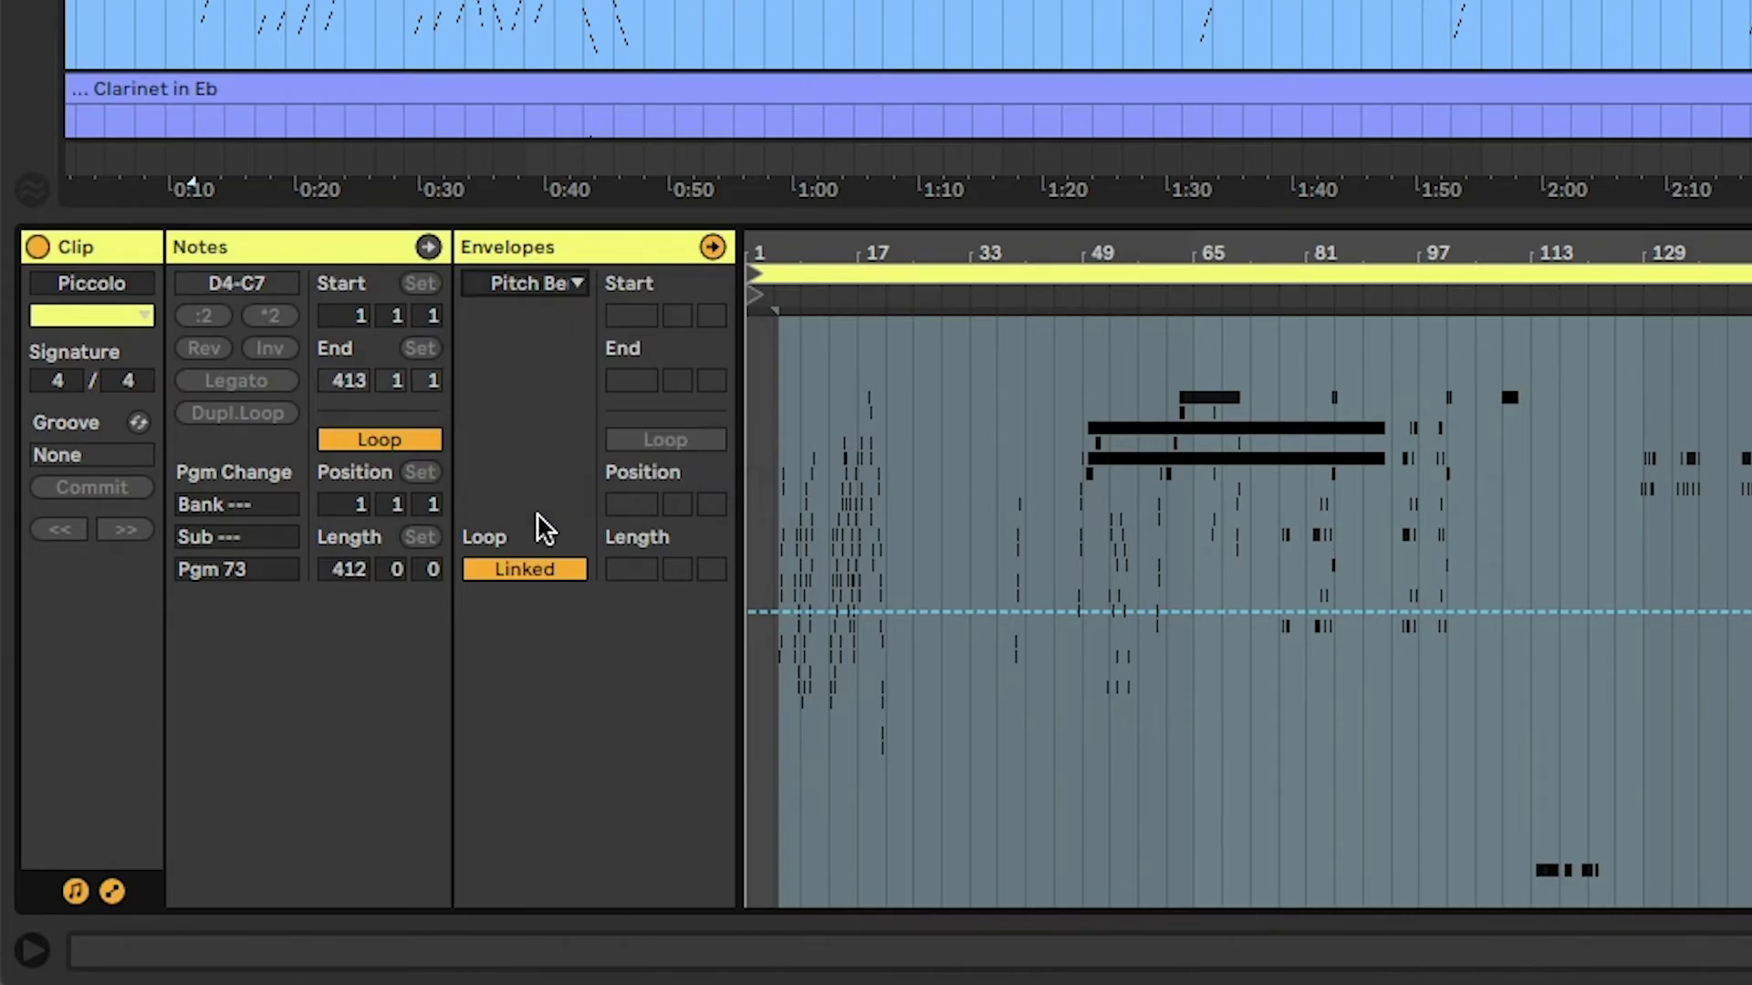
left_click(560, 285)
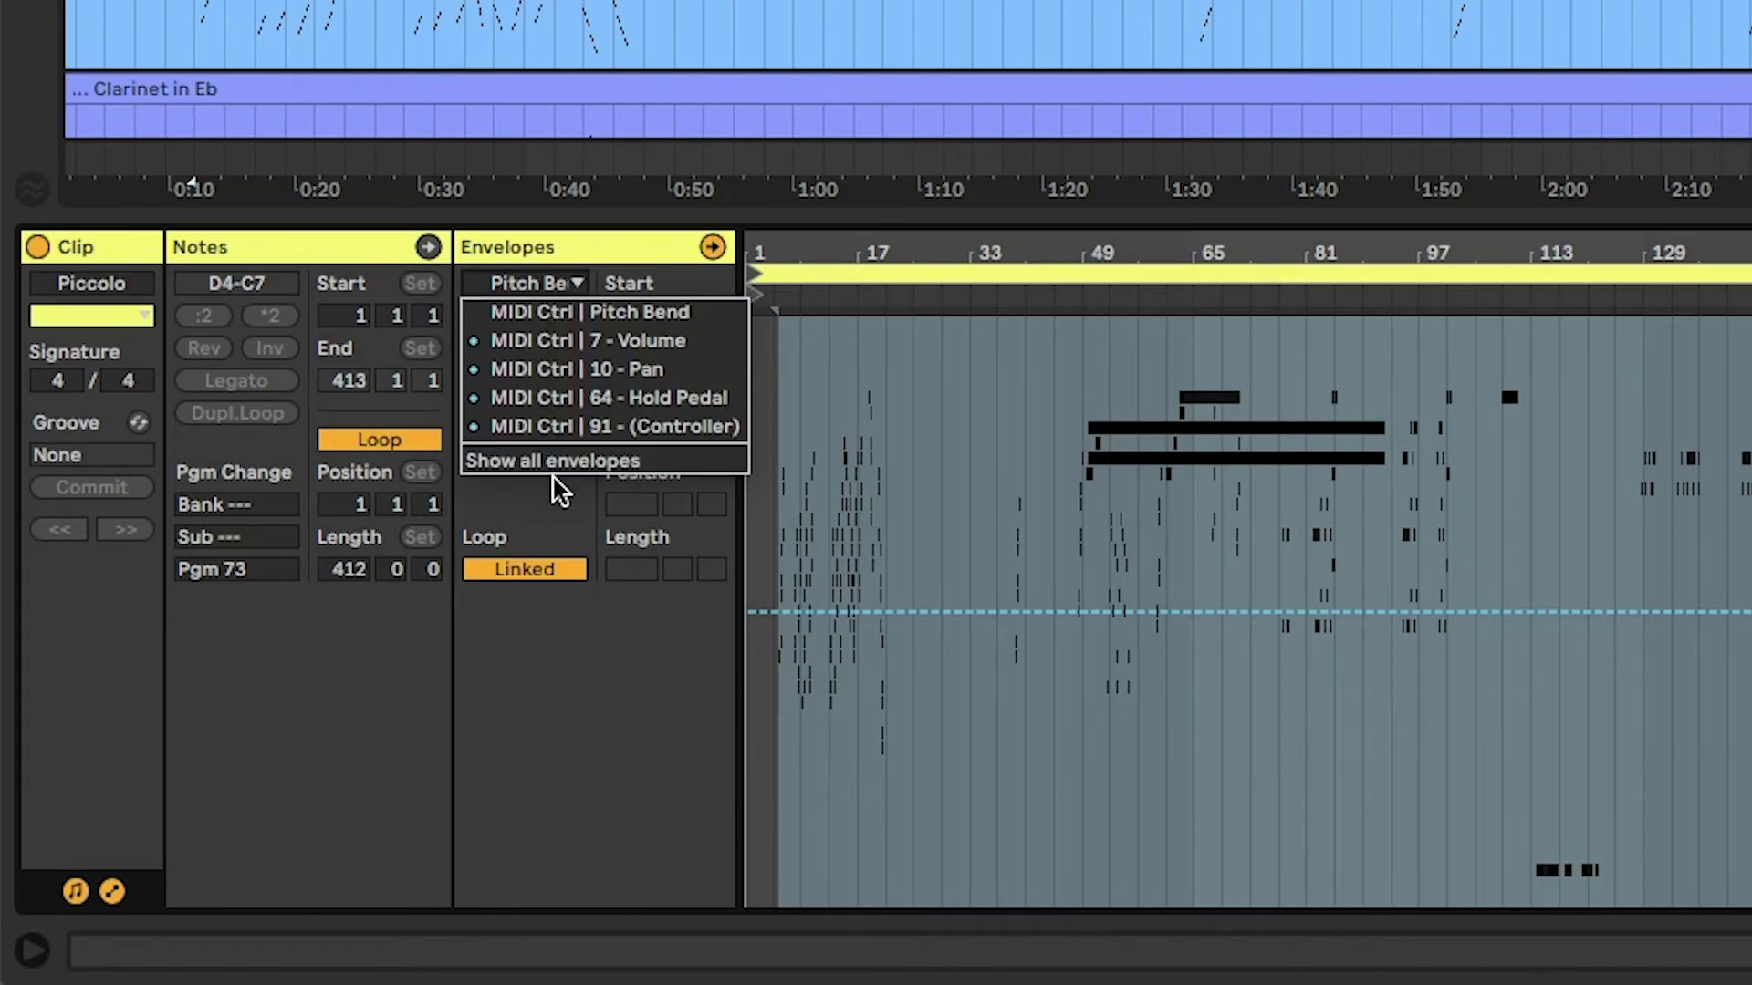
left_click(534, 517)
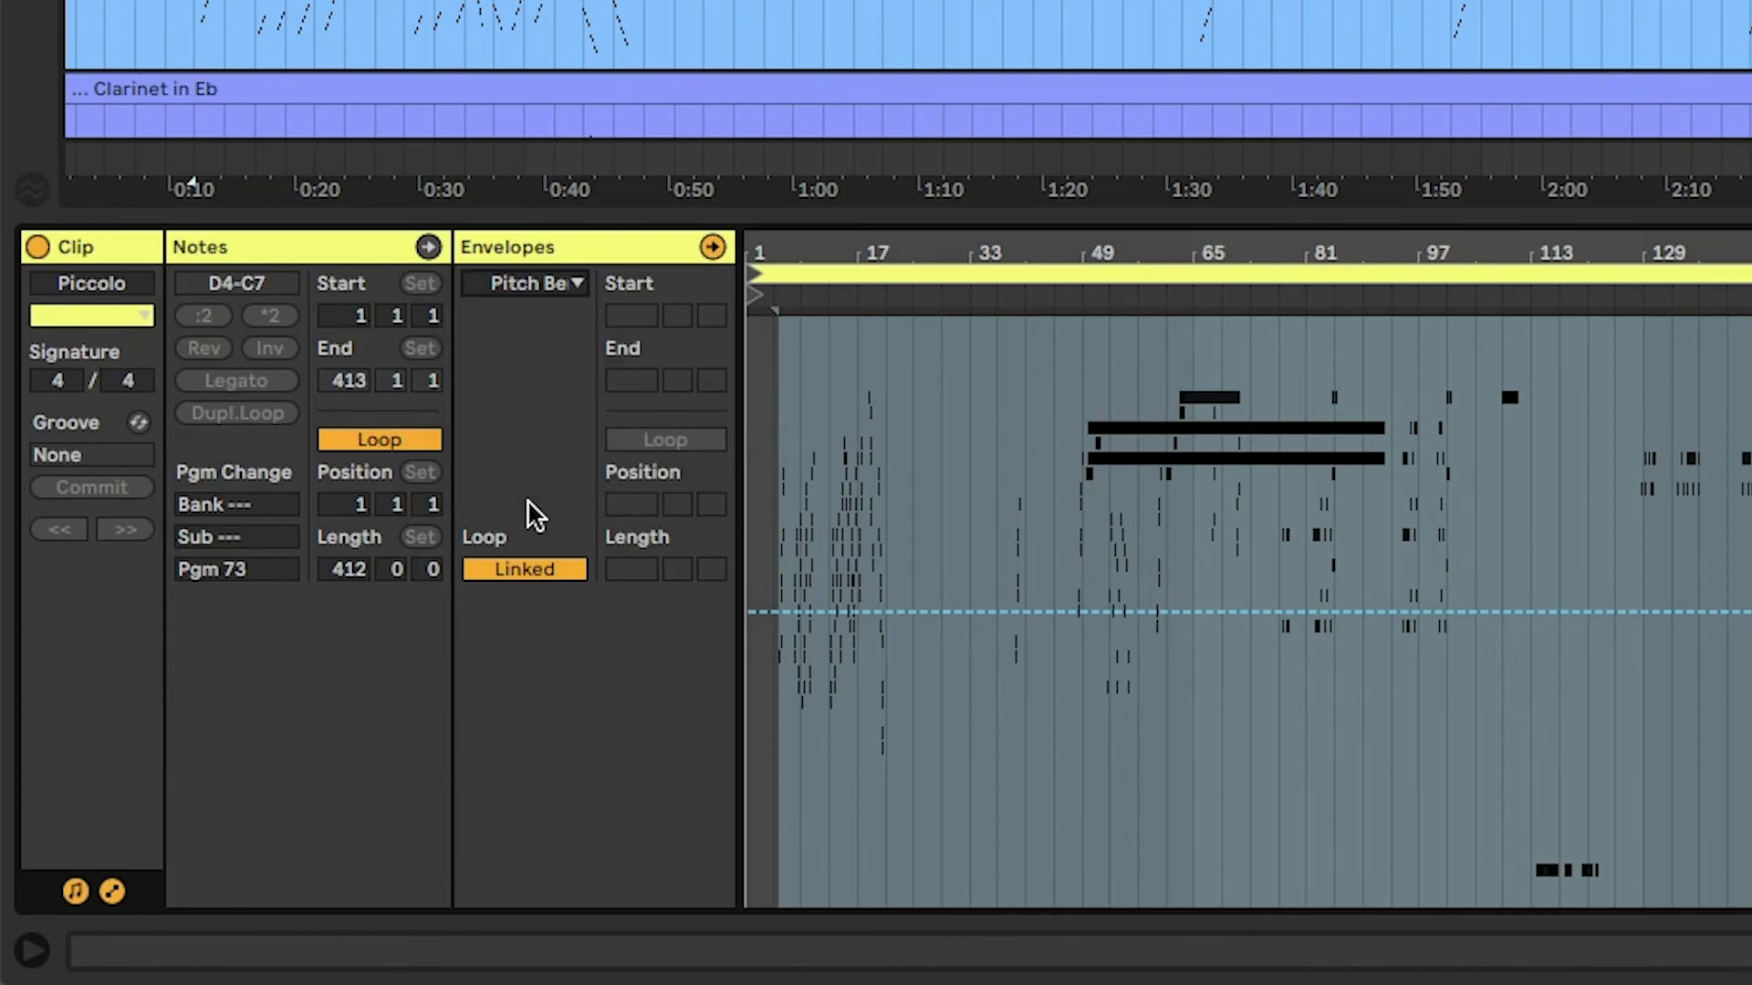
Switch the Piccolo clip's envelope list to all envelopes and back to only the adjusted ones
left_click(552, 288)
left_click(540, 461)
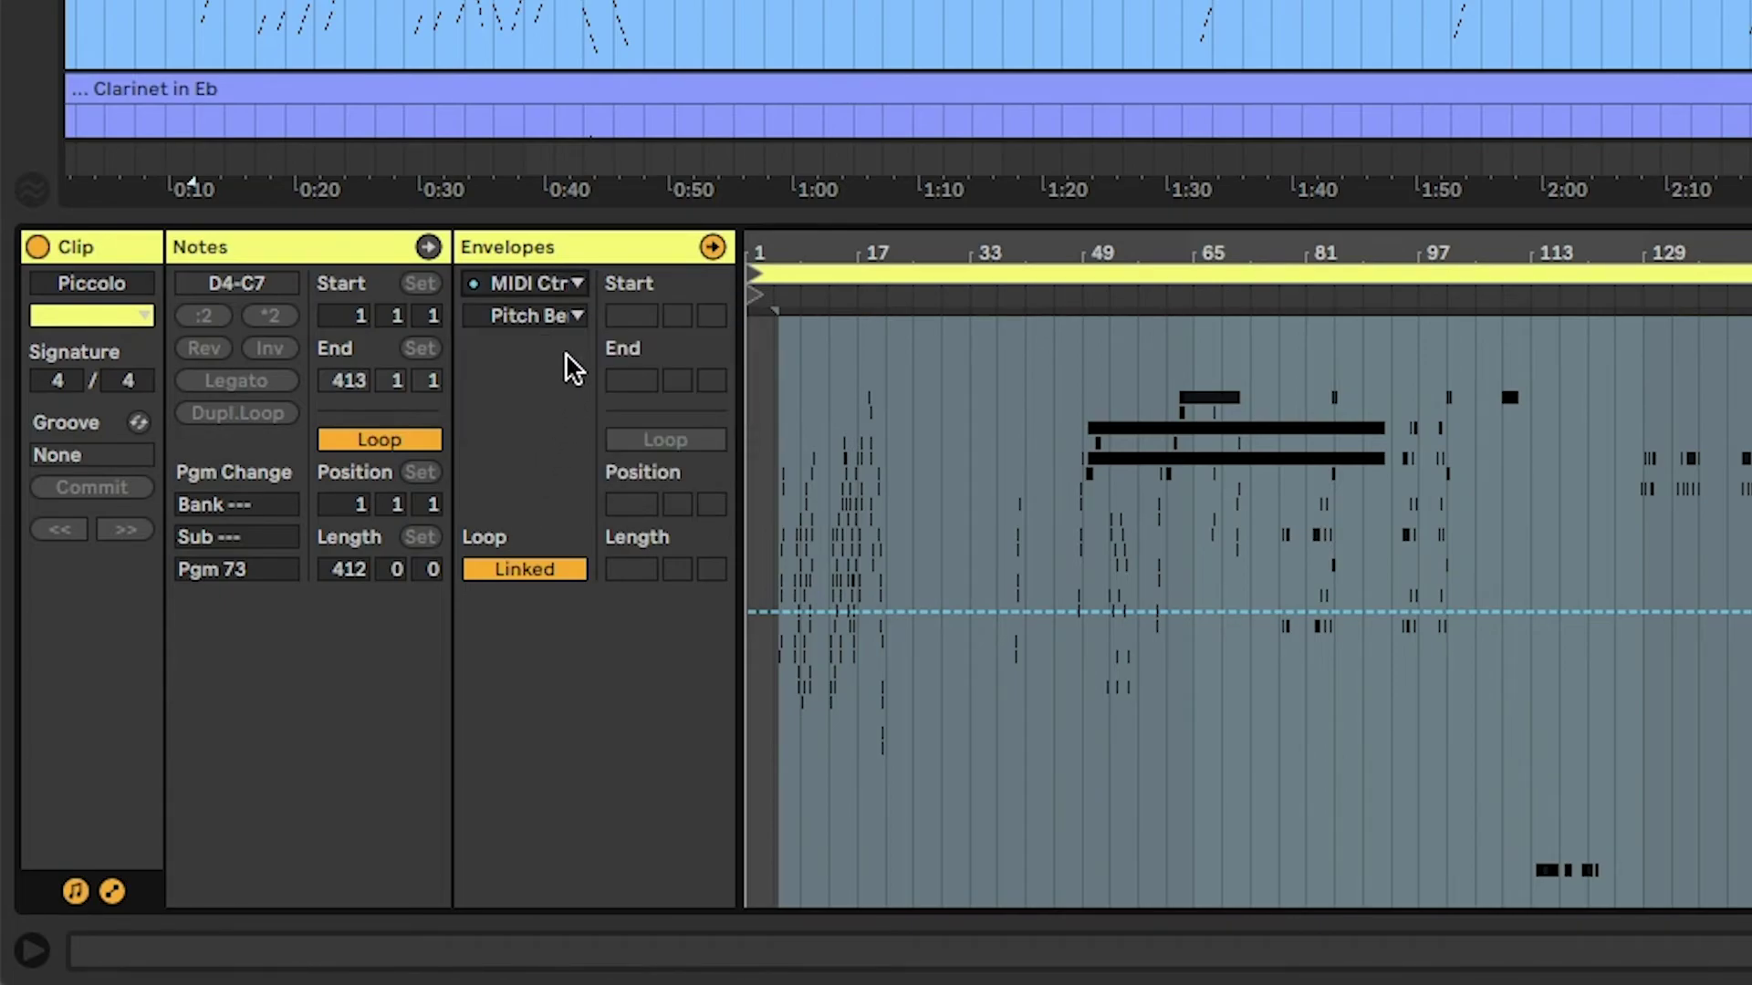
left_click(545, 285)
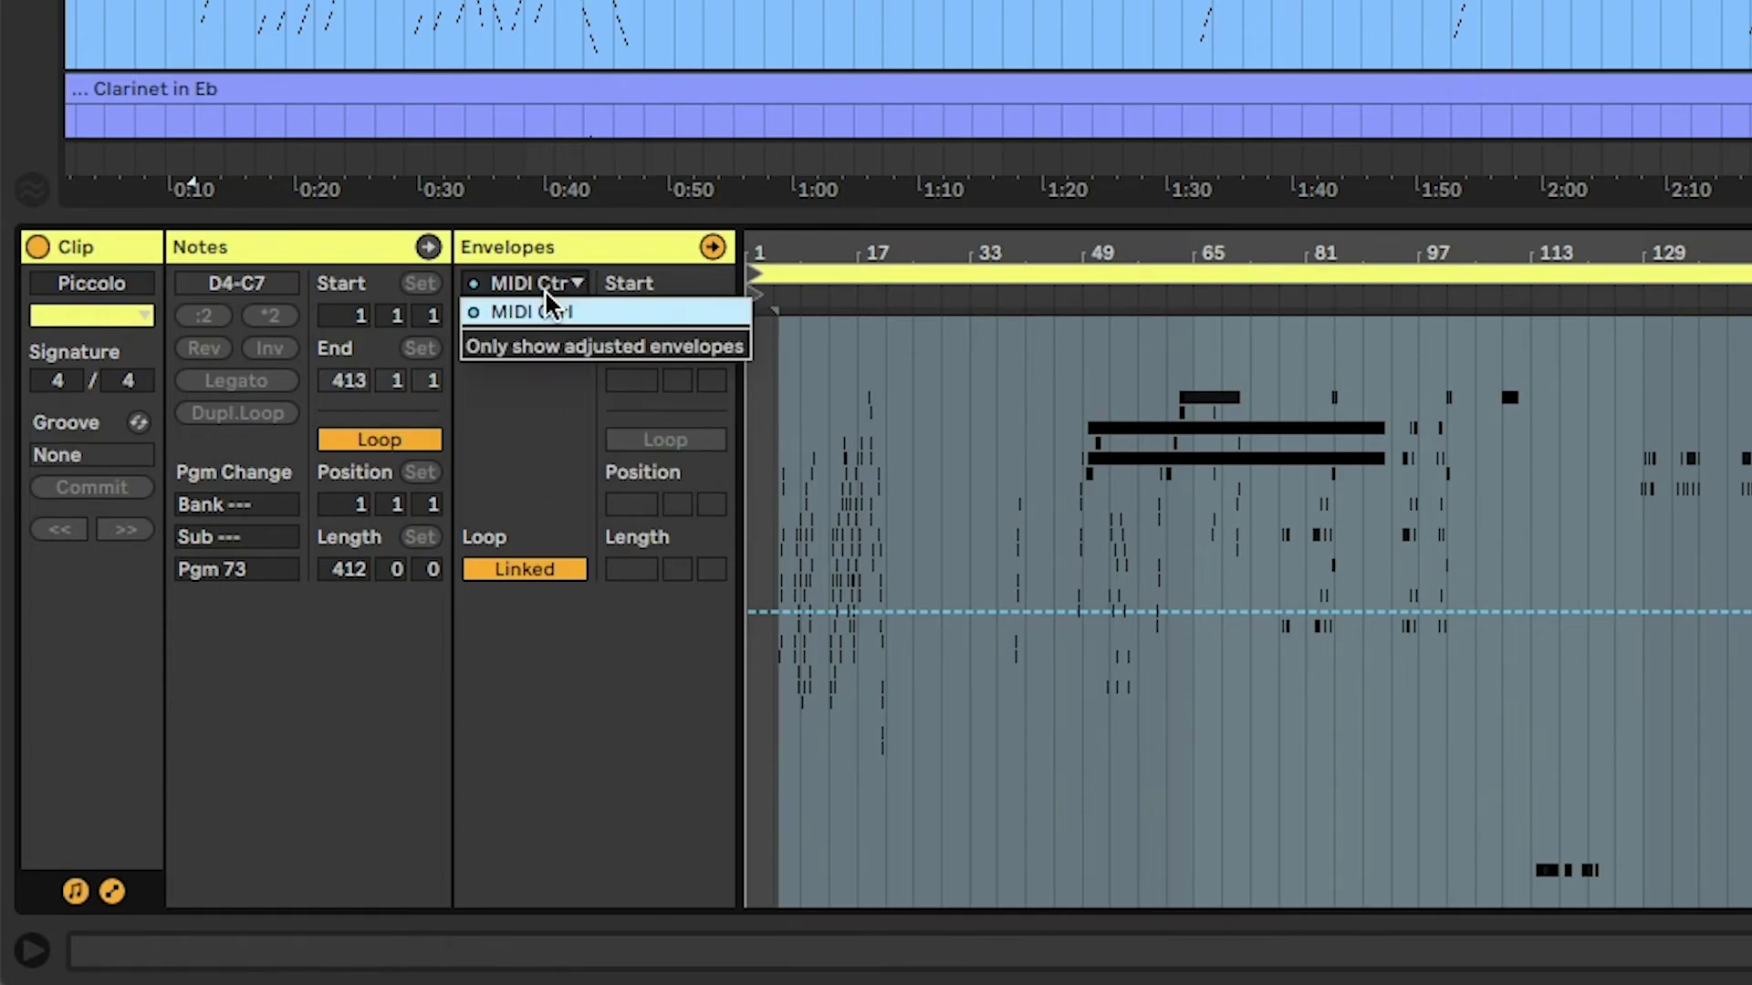
left_click(520, 354)
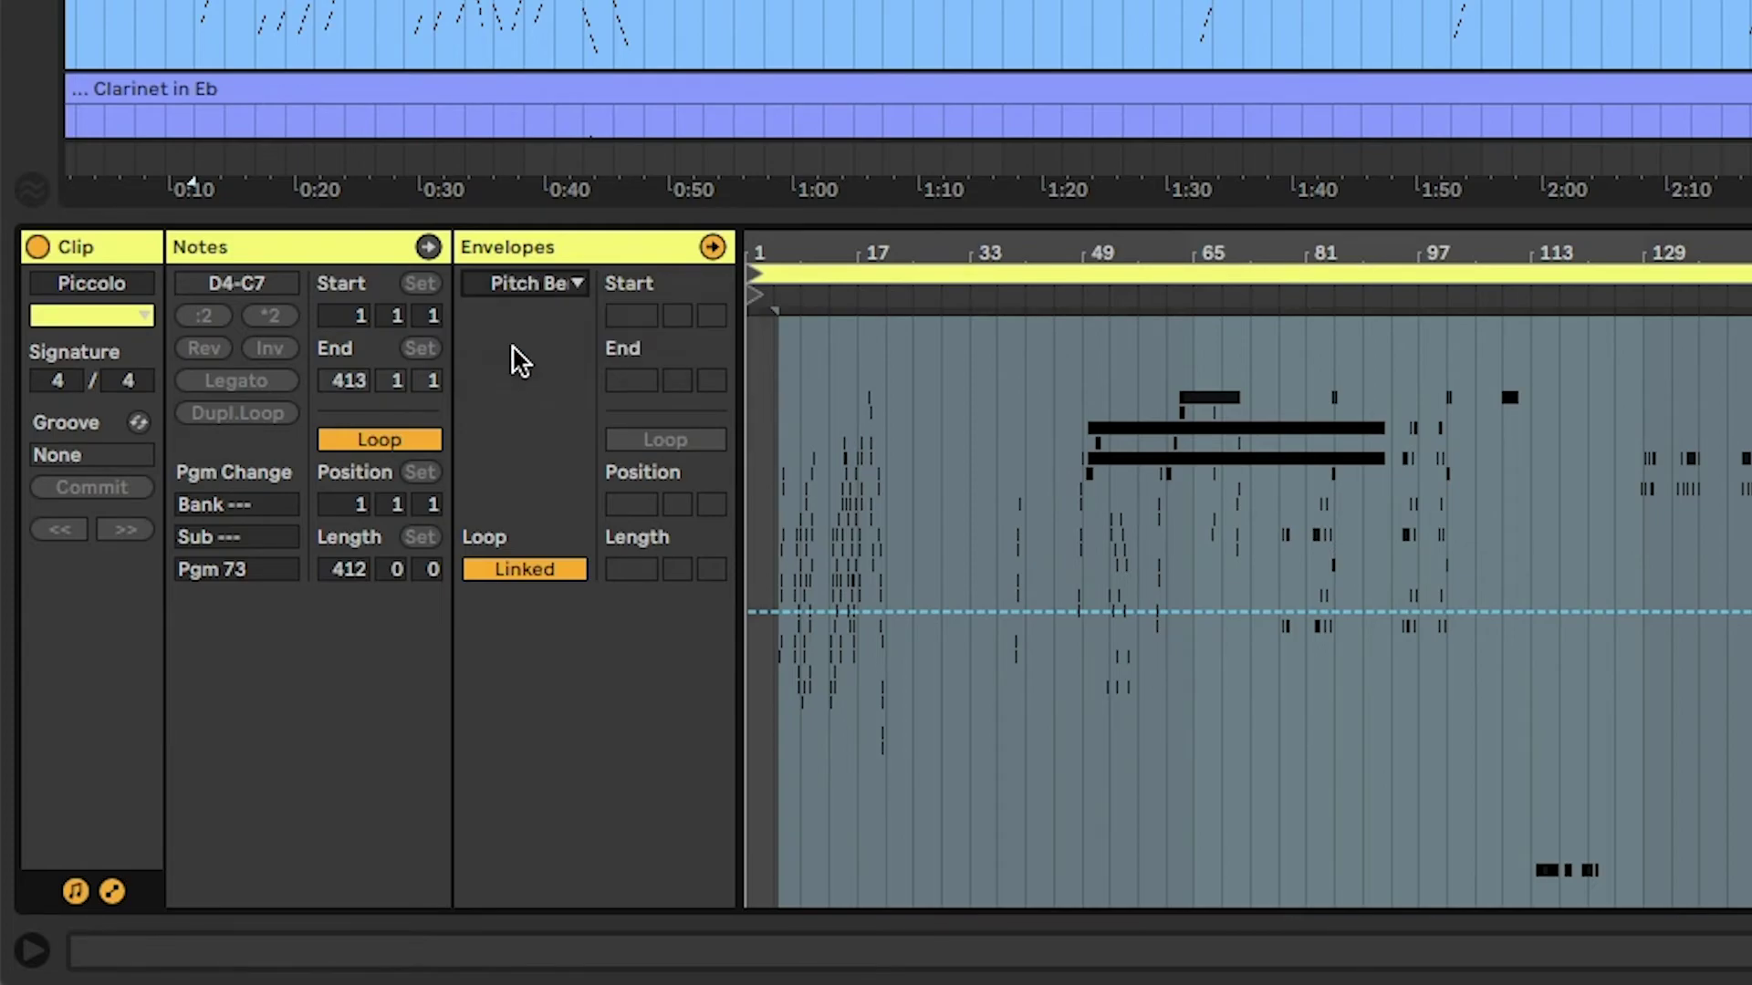
Clear all envelopes from the Piccolo clip and check its list of adjusted envelopes
right_click(1003, 396)
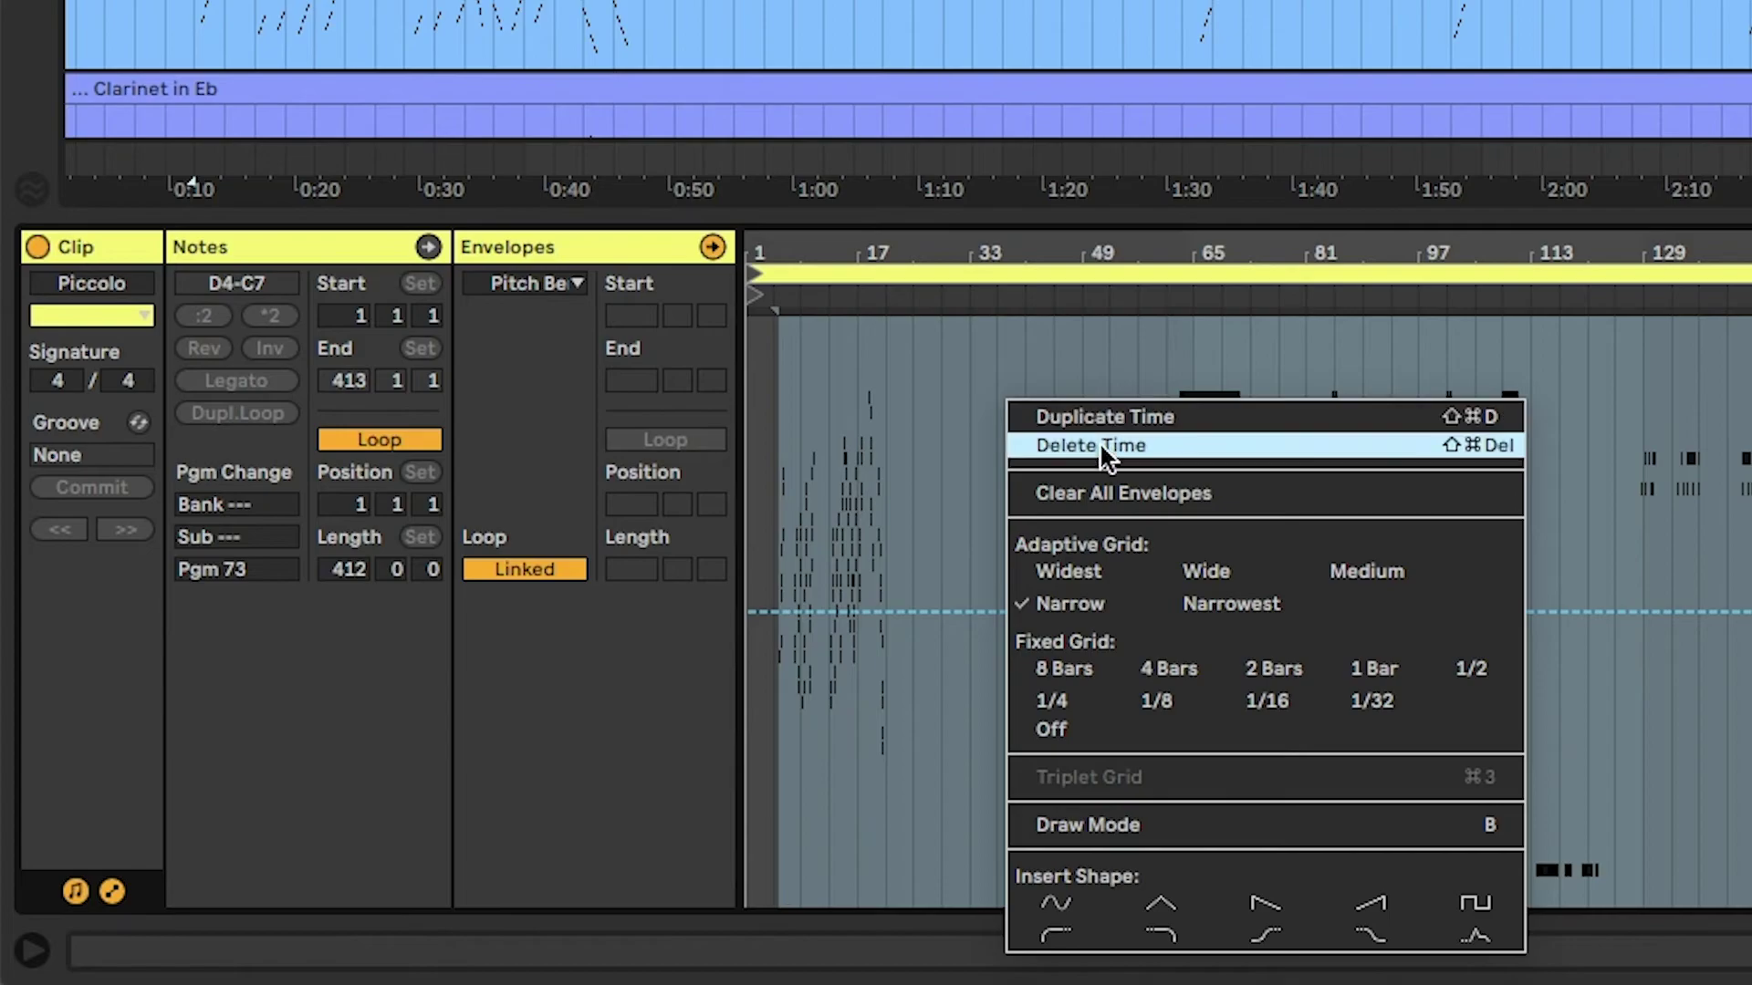
left_click(1110, 491)
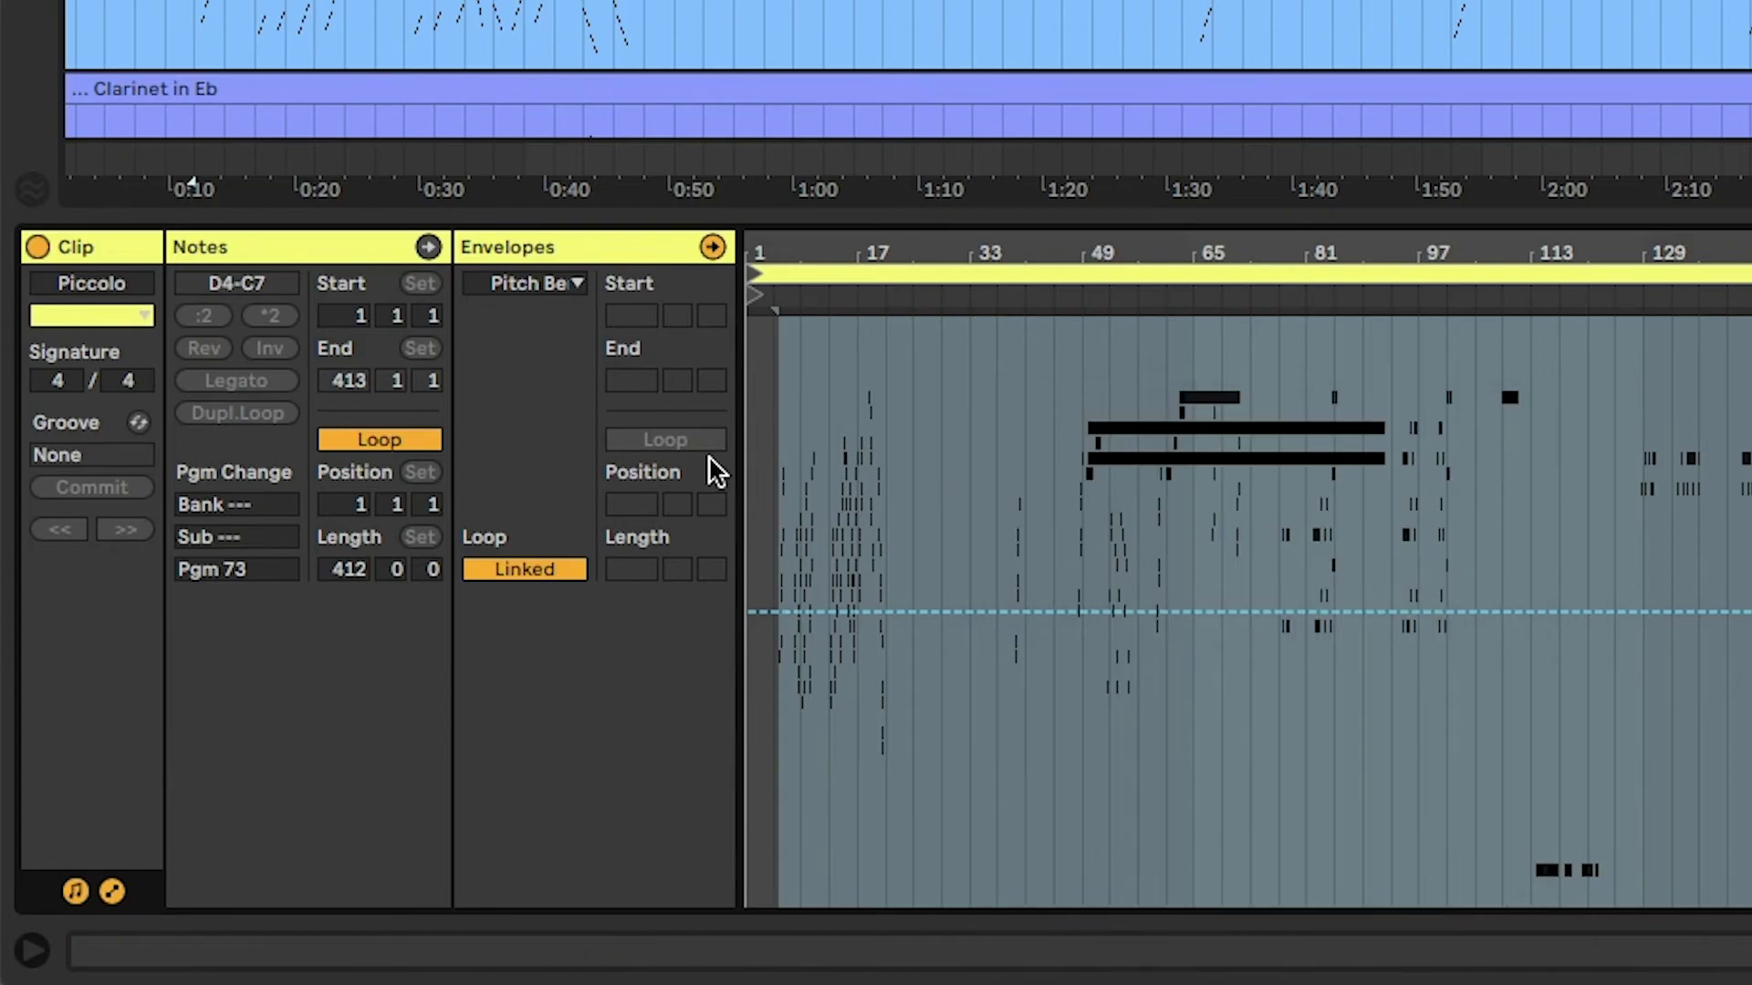
left_click(563, 284)
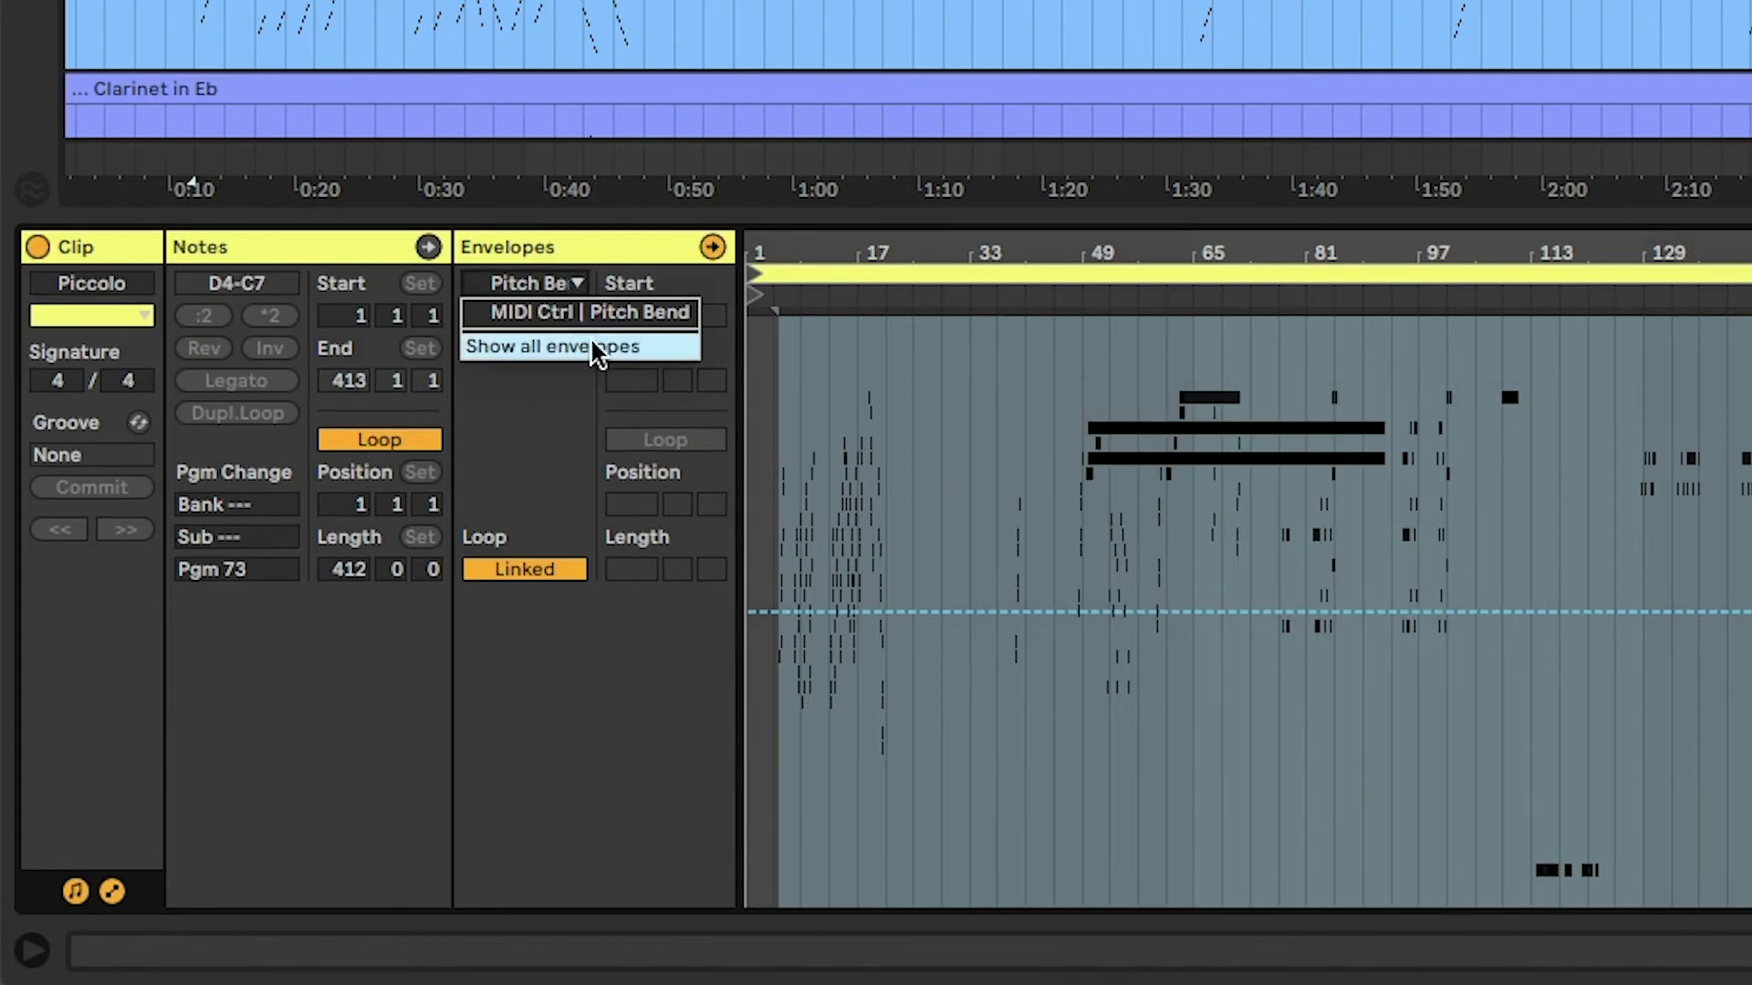
left_click(553, 347)
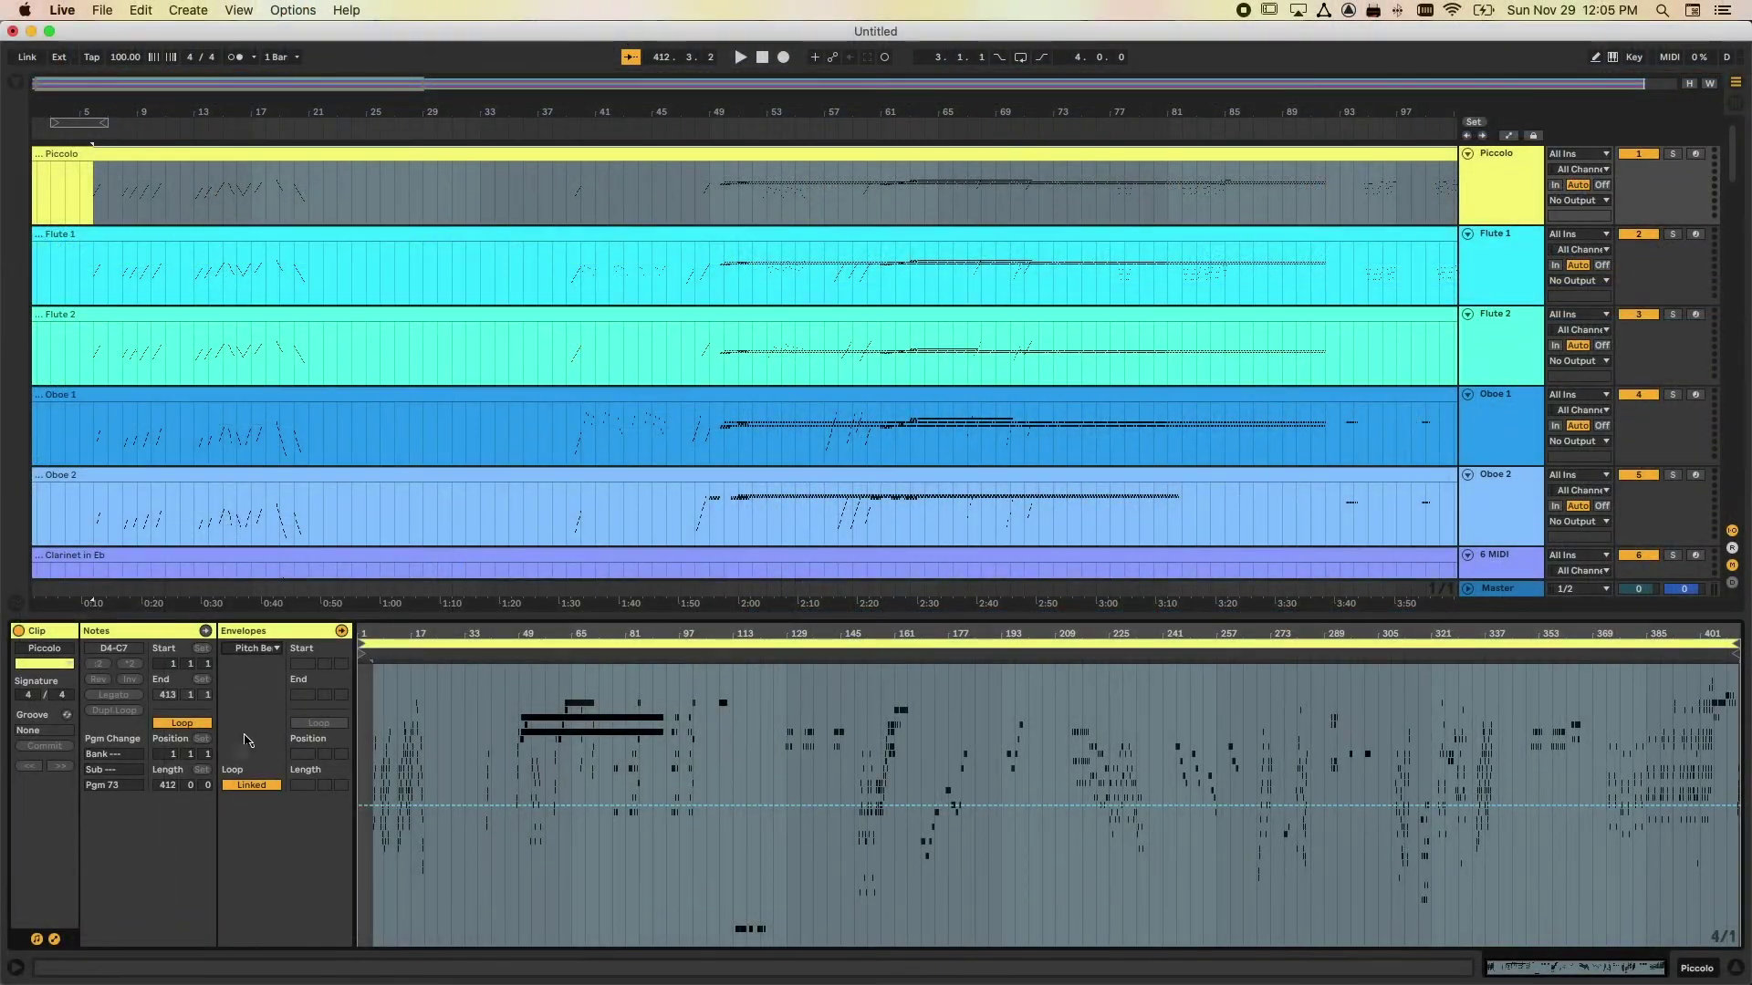
Review the Flute 1 clip's adjusted envelopes and look at the option for clearing all of them
left_click(694, 238)
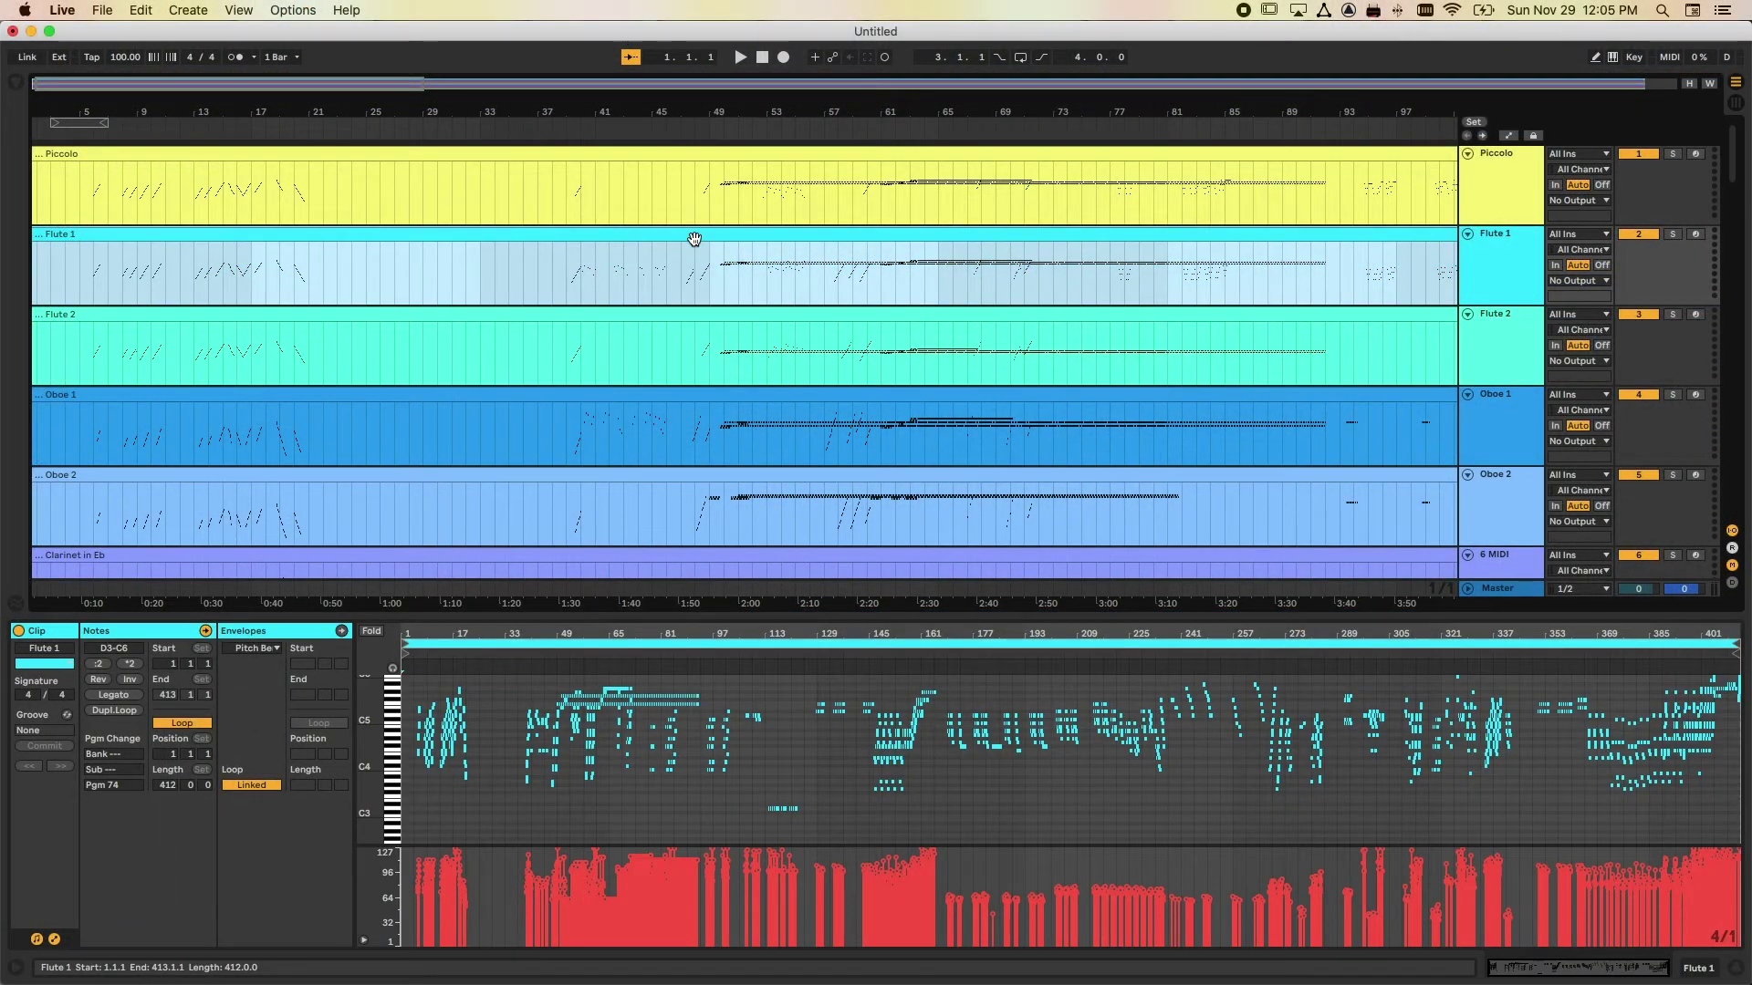
left_click(266, 649)
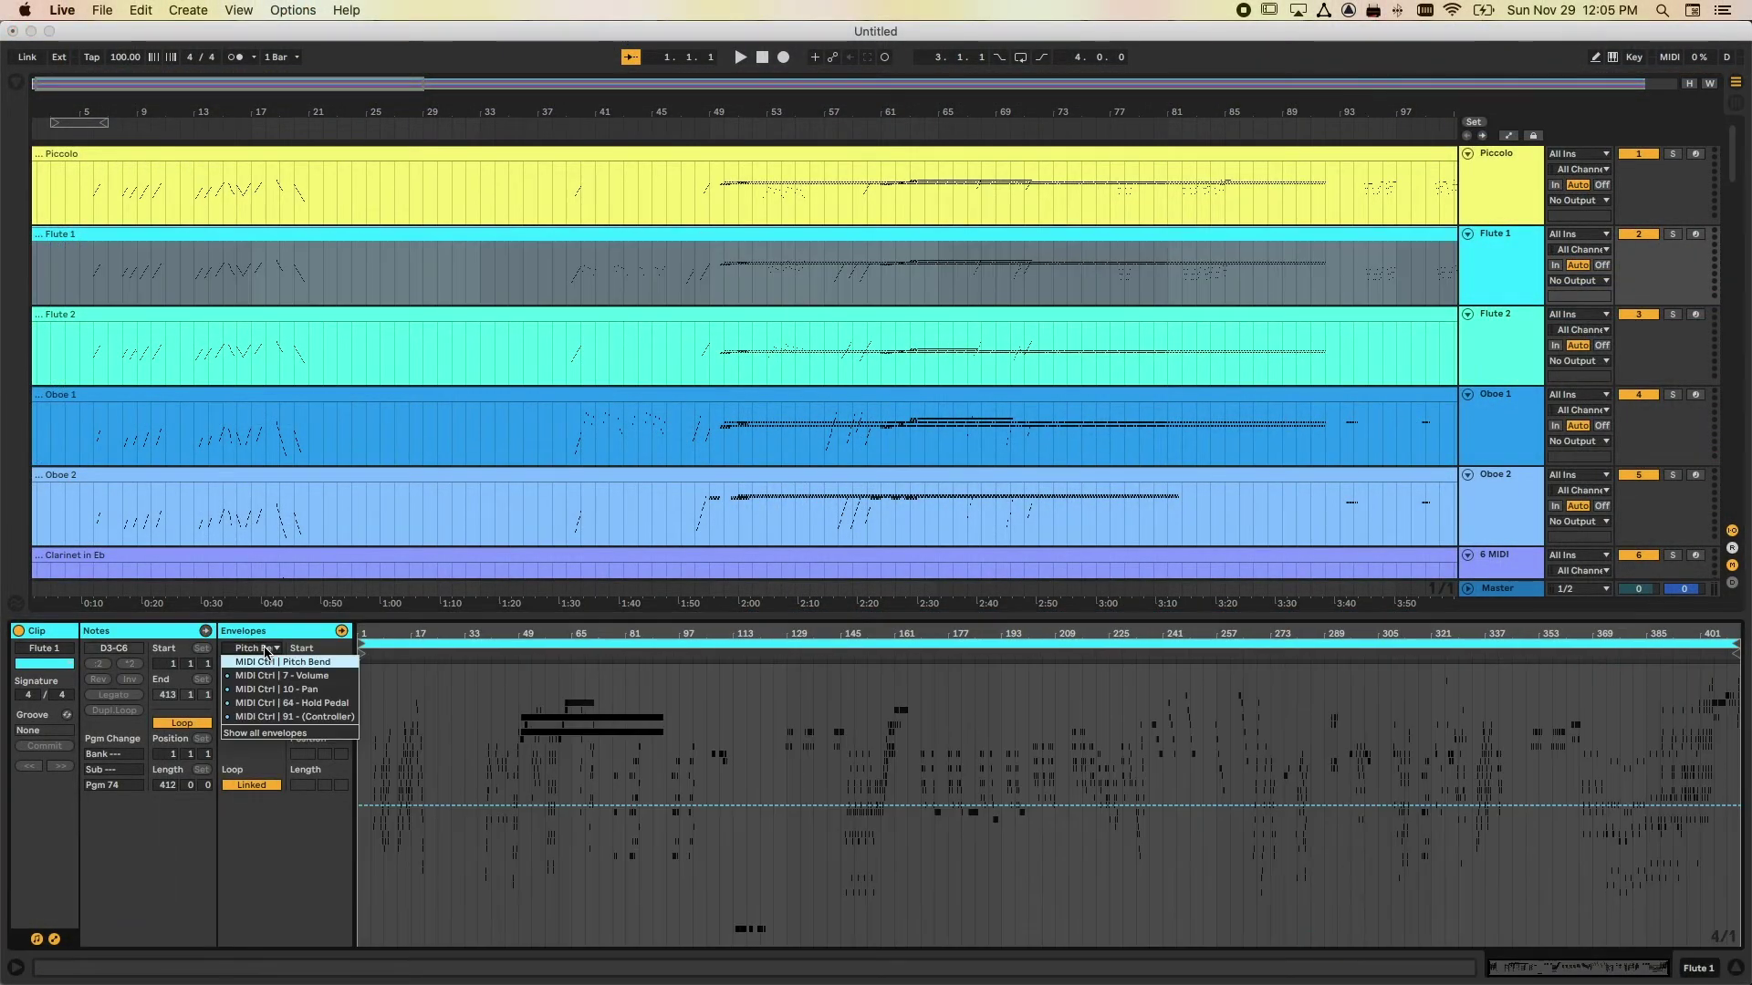
left_click(263, 771)
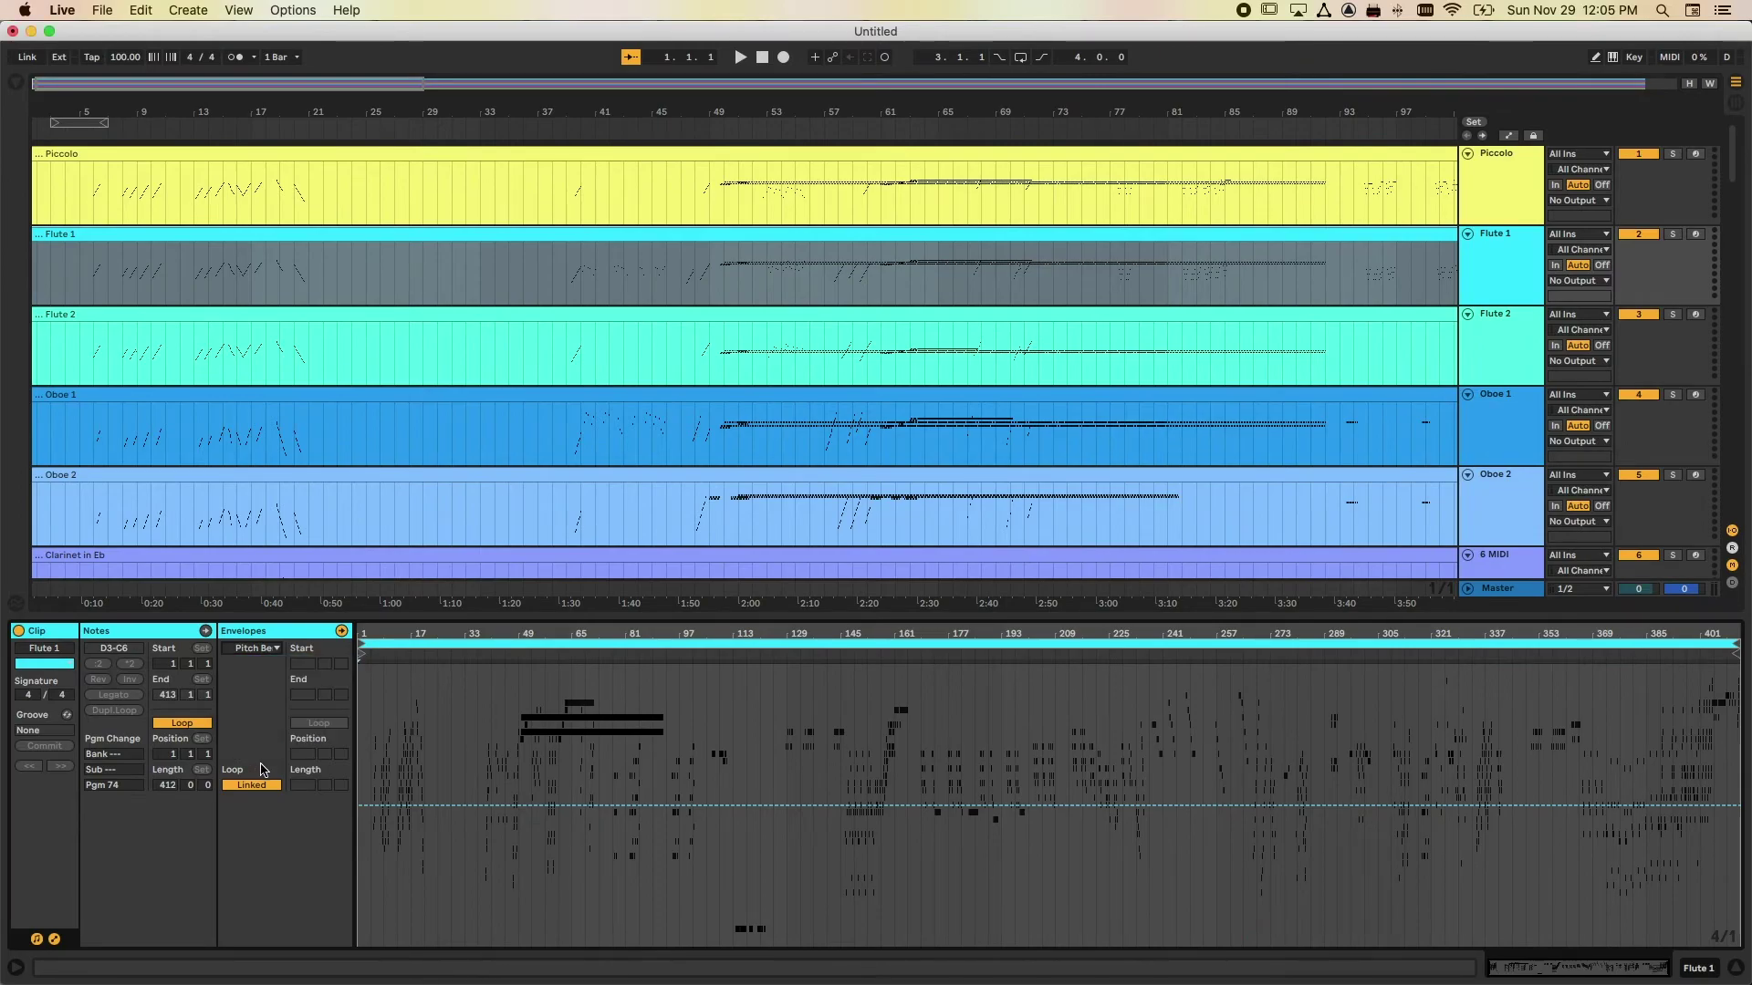
right_click(473, 712)
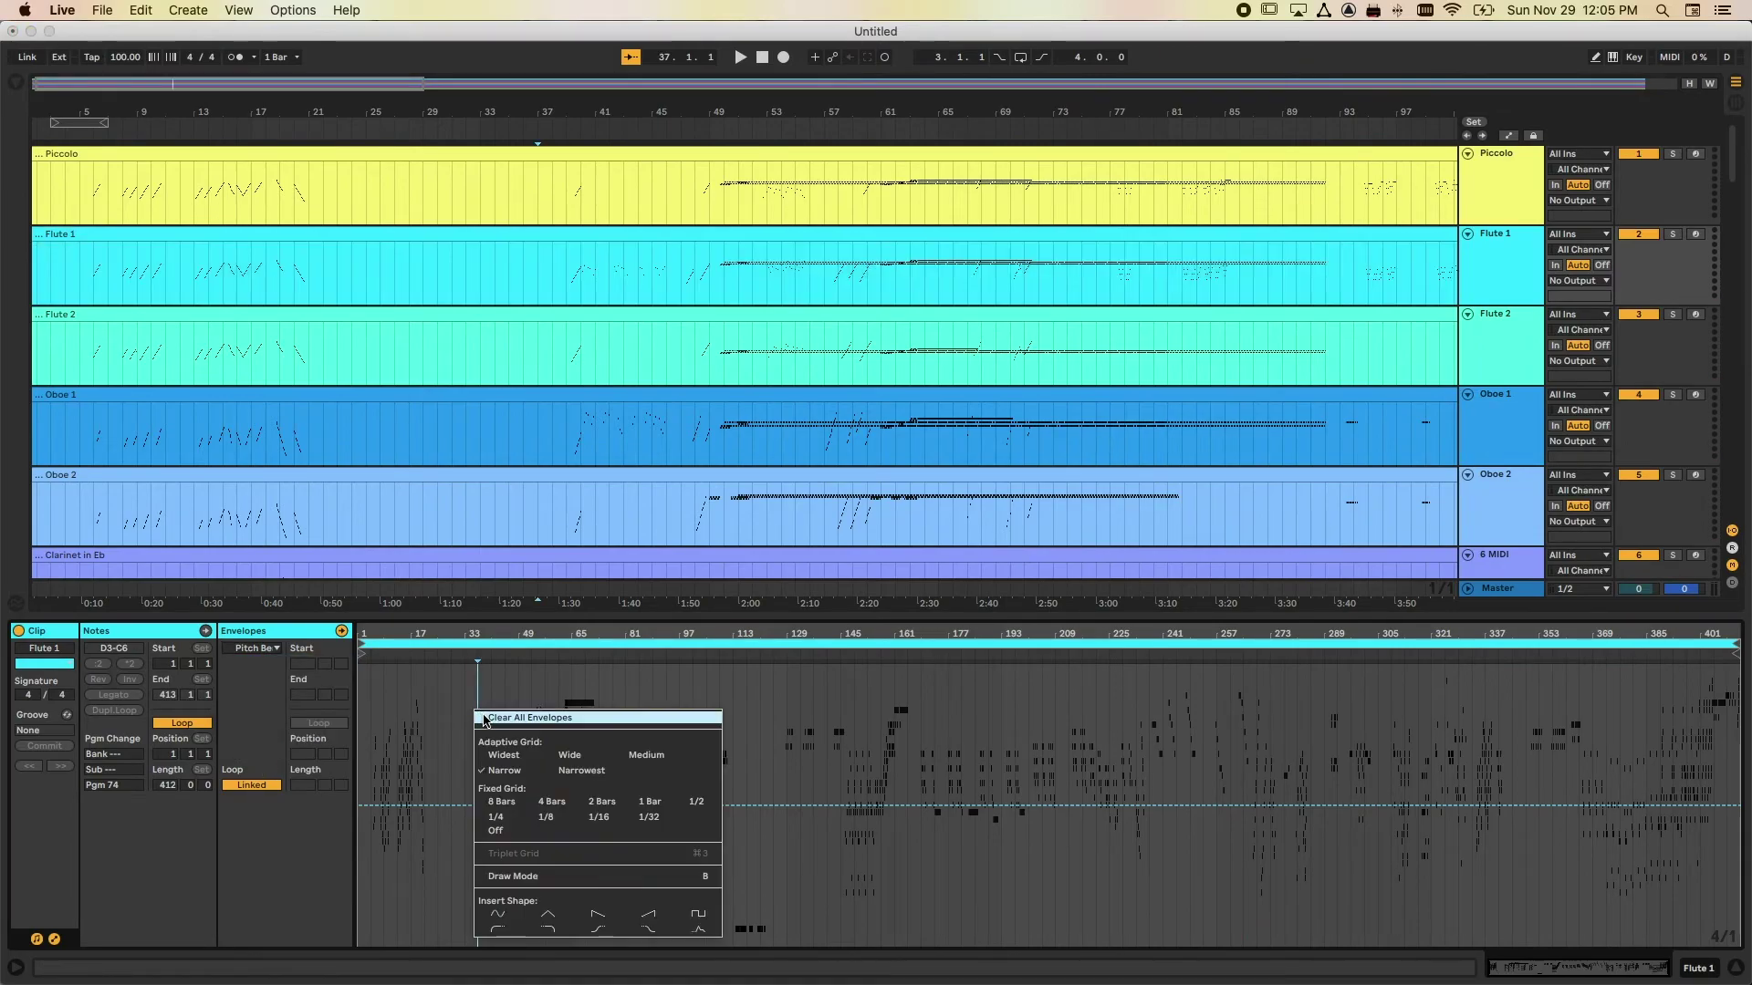
key("Escape")
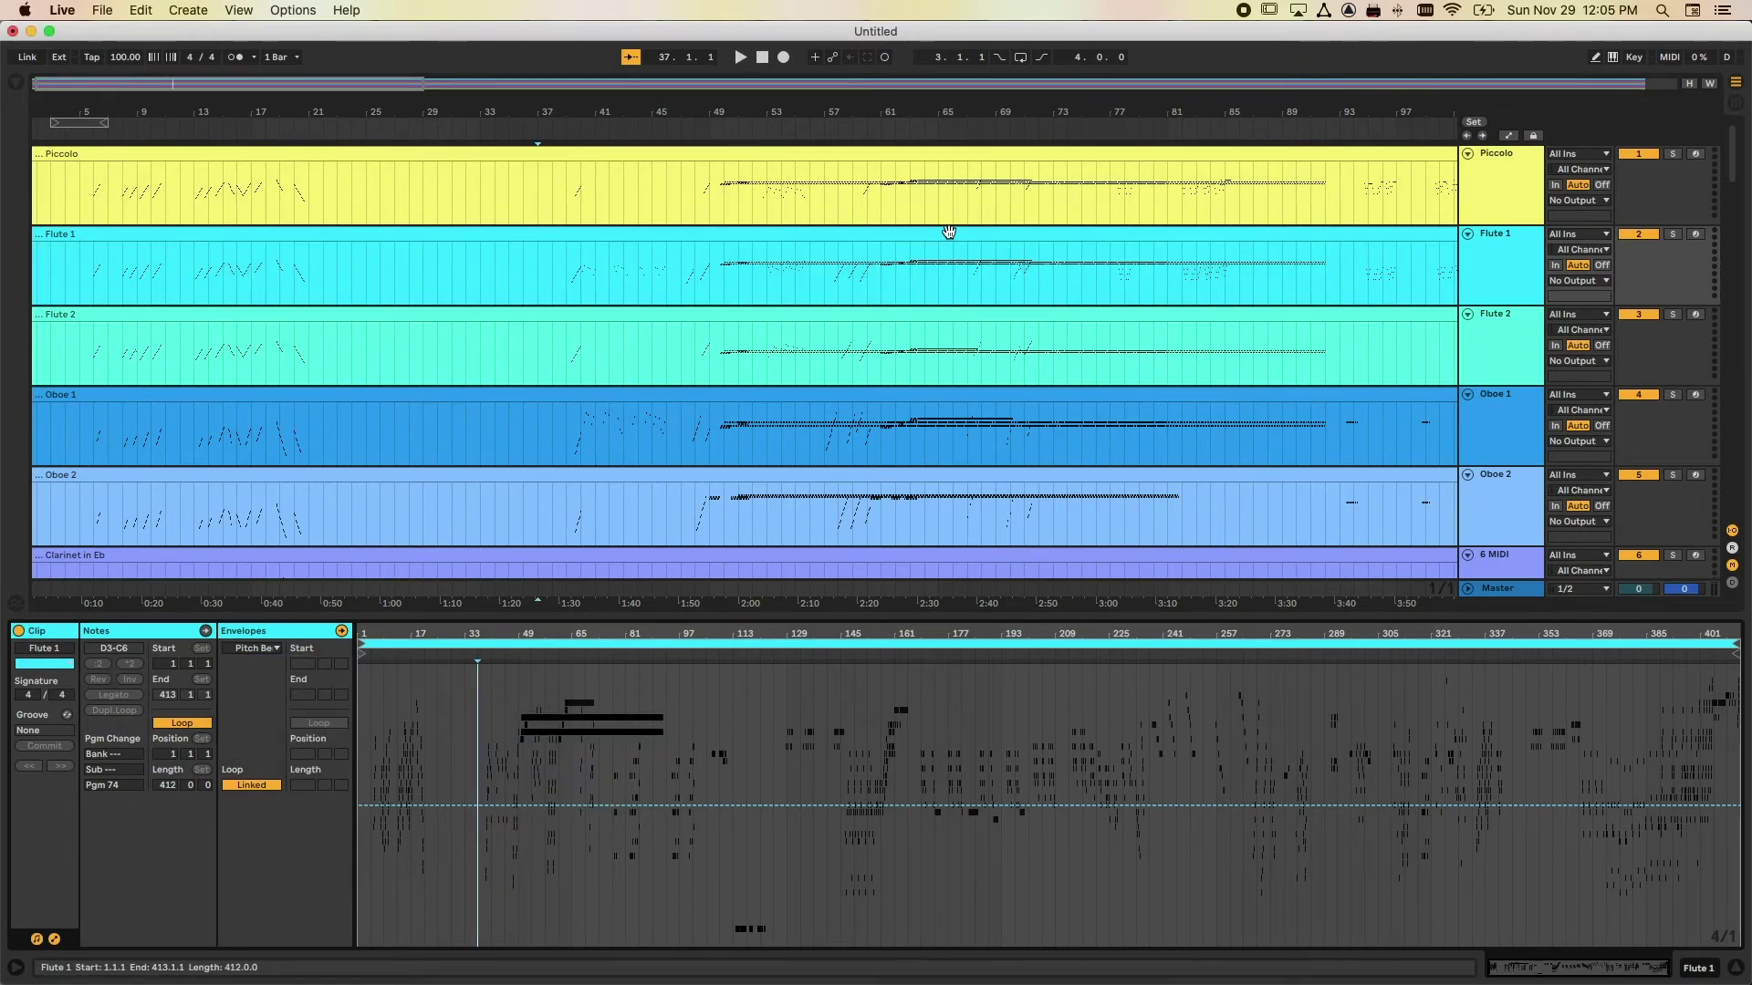
Review the Flute 2 clip's adjusted envelopes and clear all envelopes from that clip
left_click(872, 315)
right_click(508, 701)
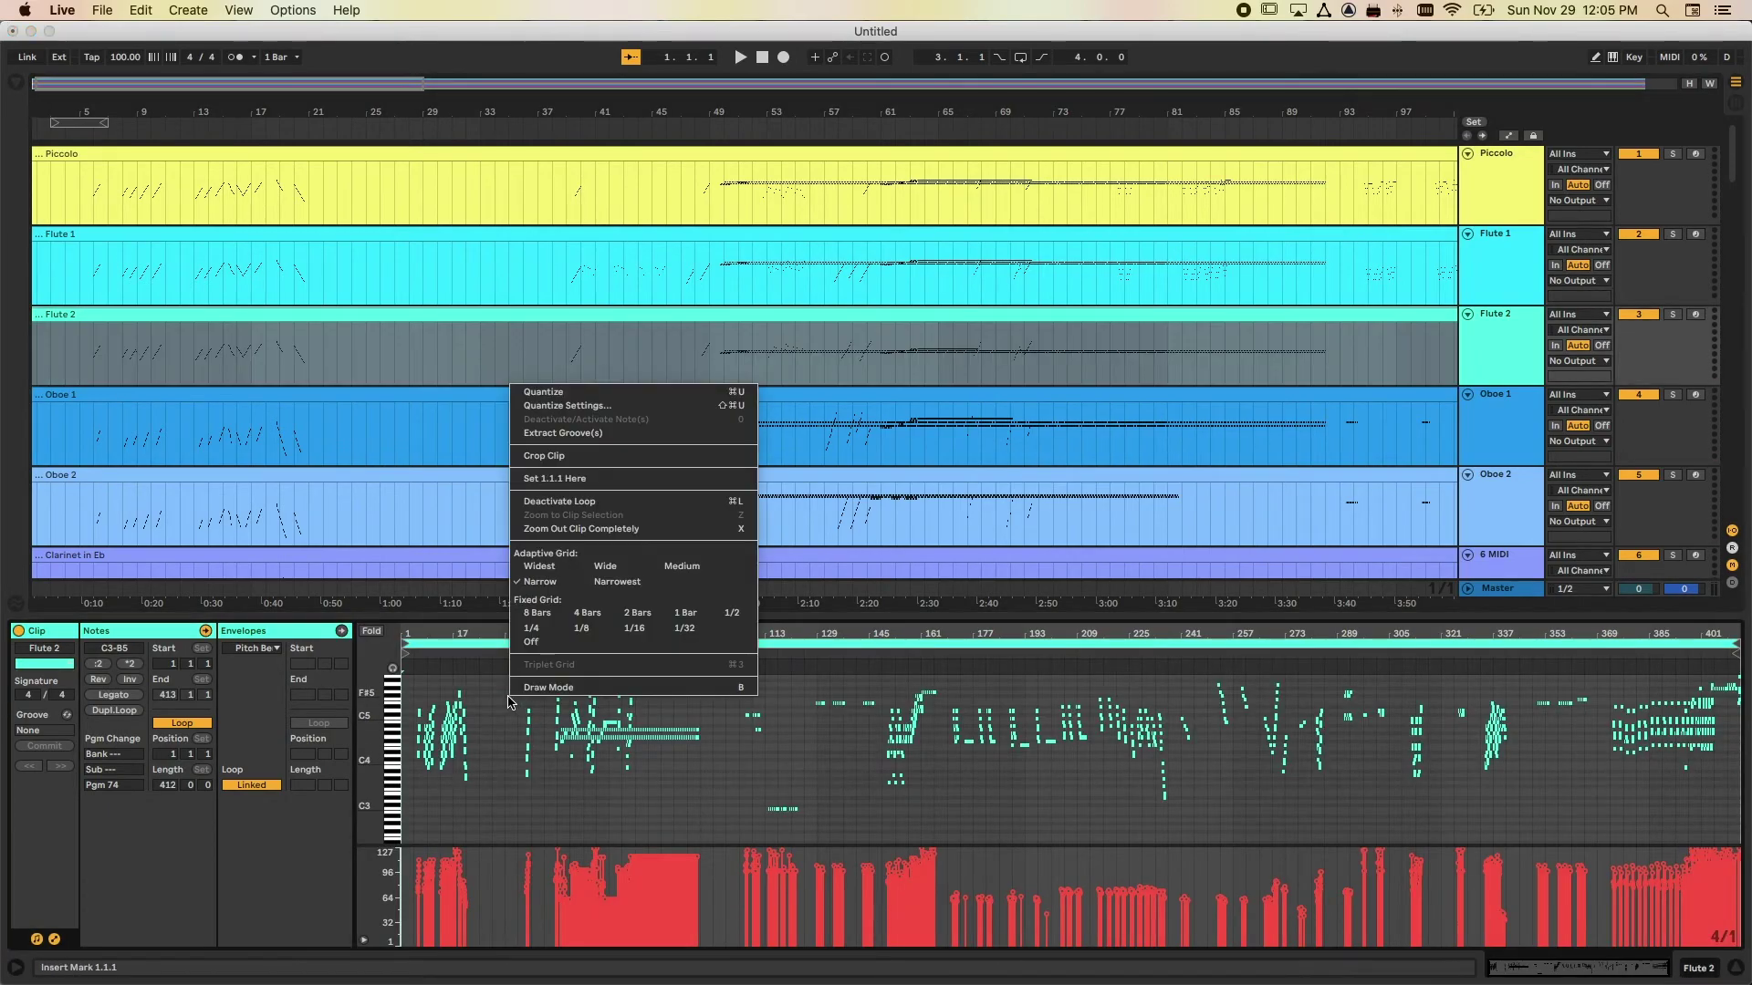
left_click(340, 723)
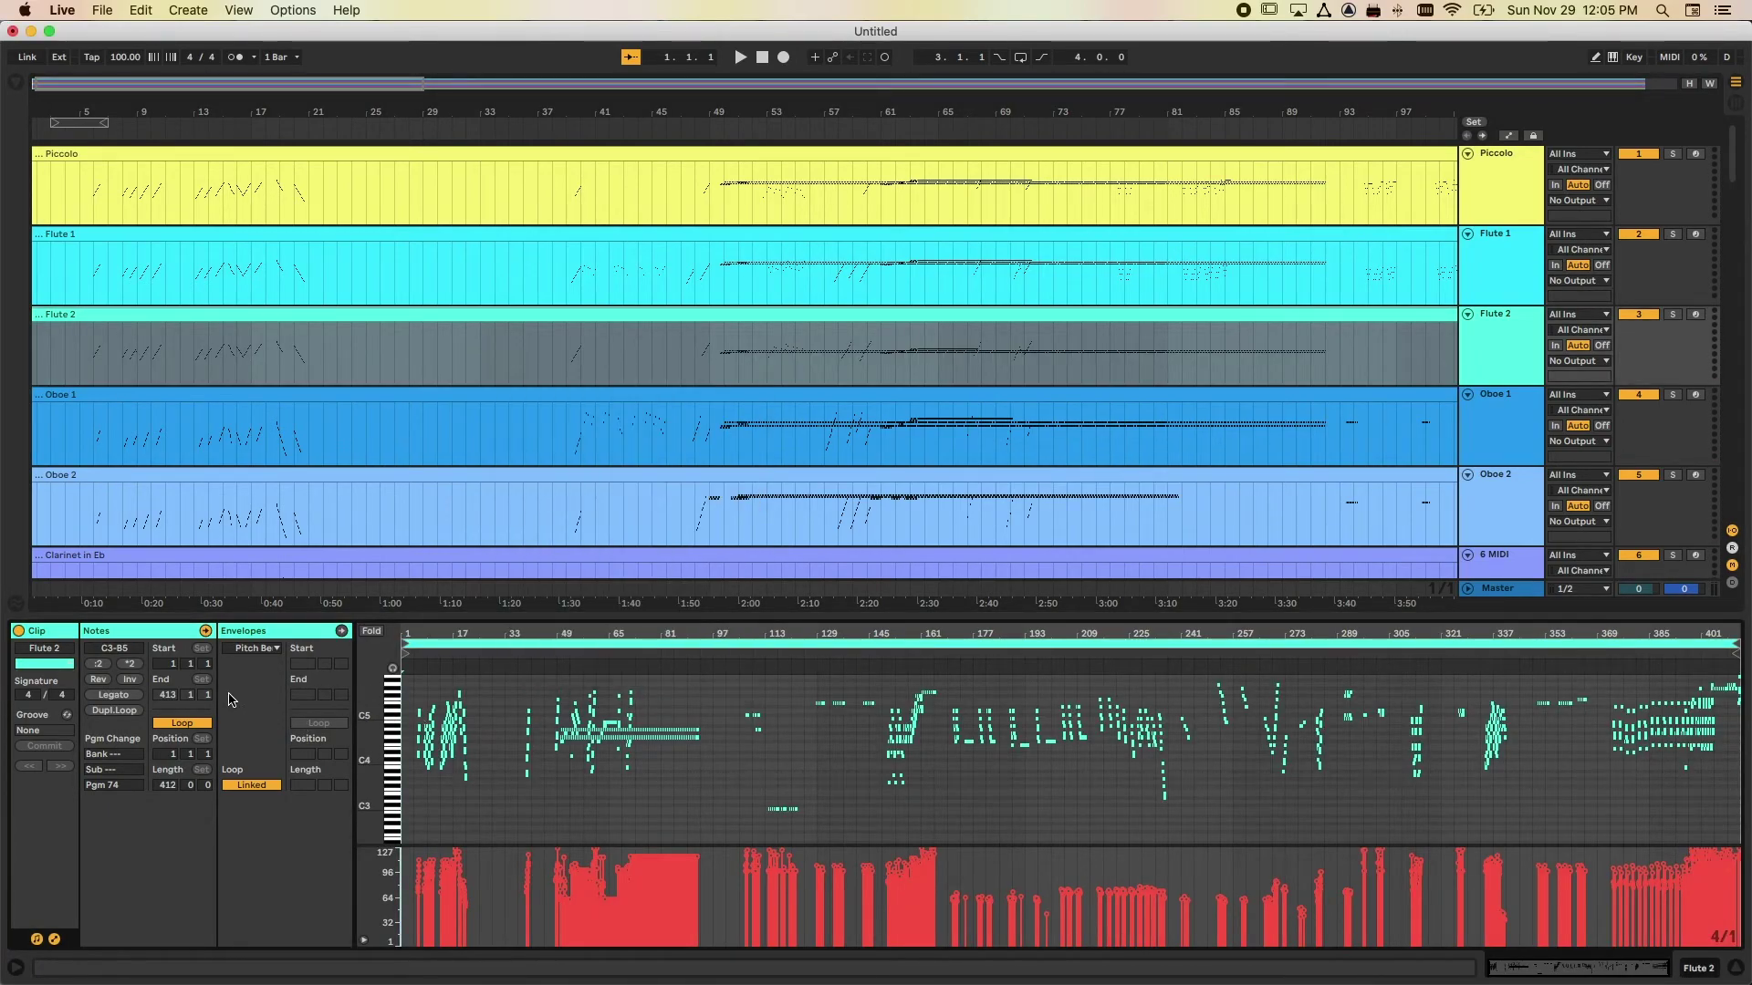
left_click(263, 647)
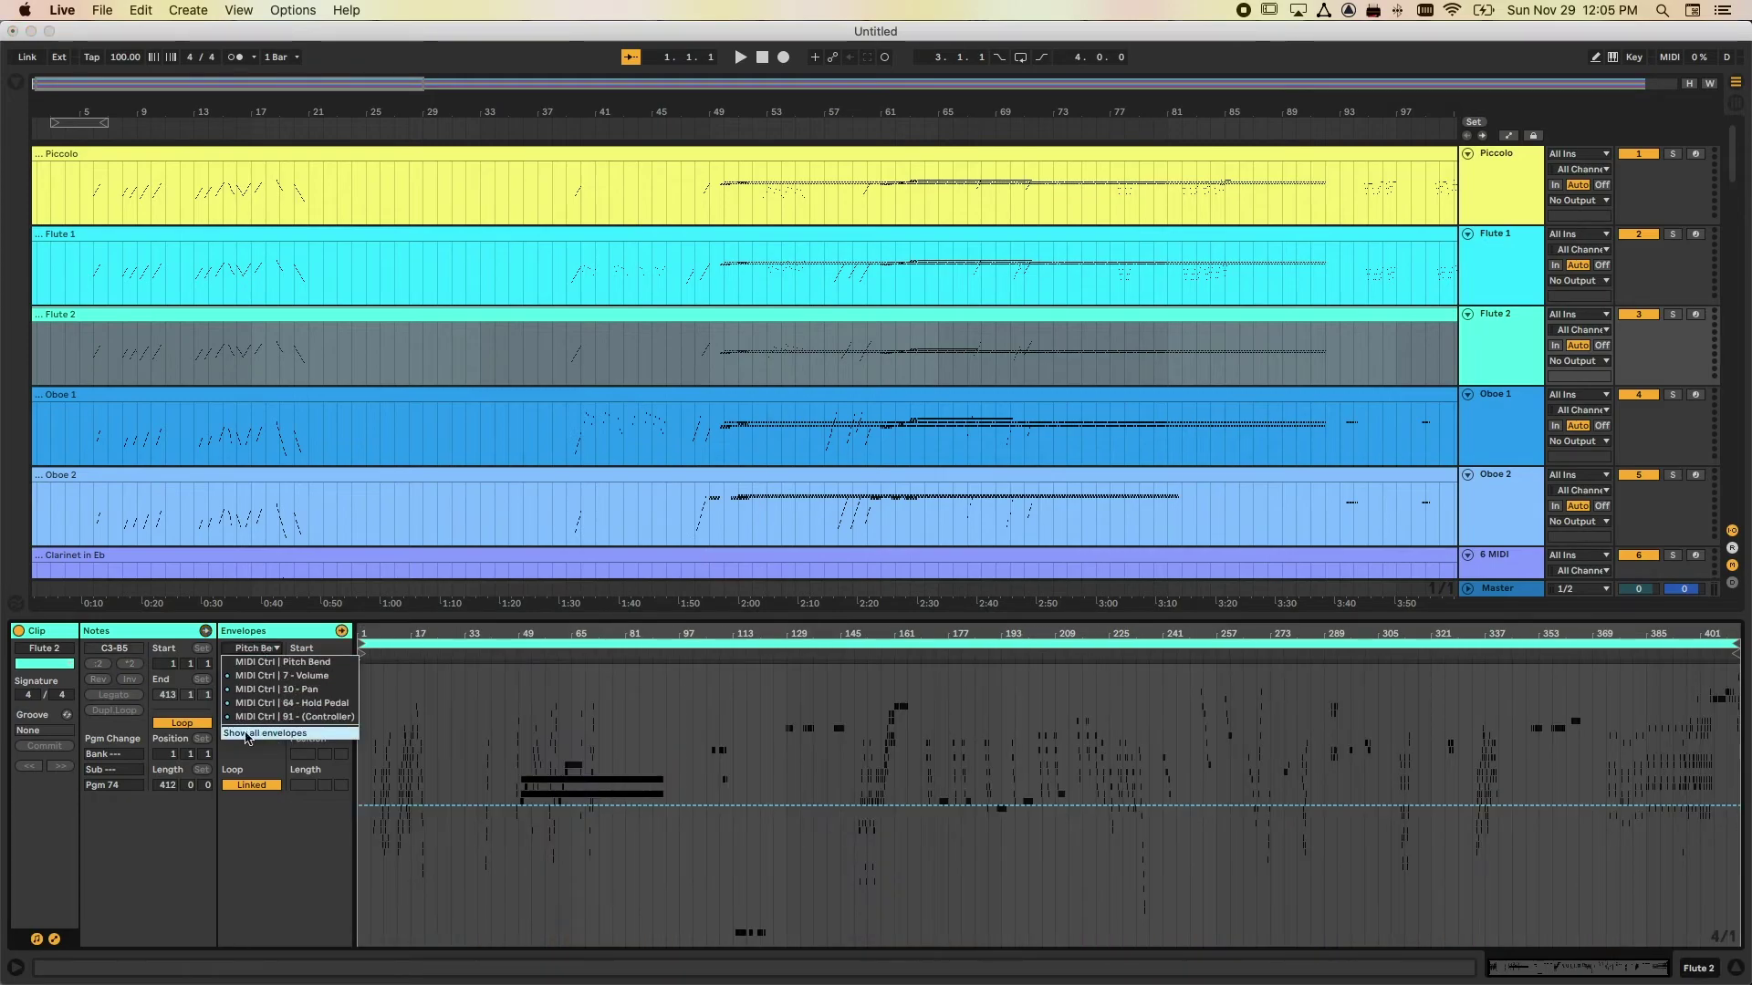
left_click(273, 780)
left_click(463, 707)
right_click(483, 700)
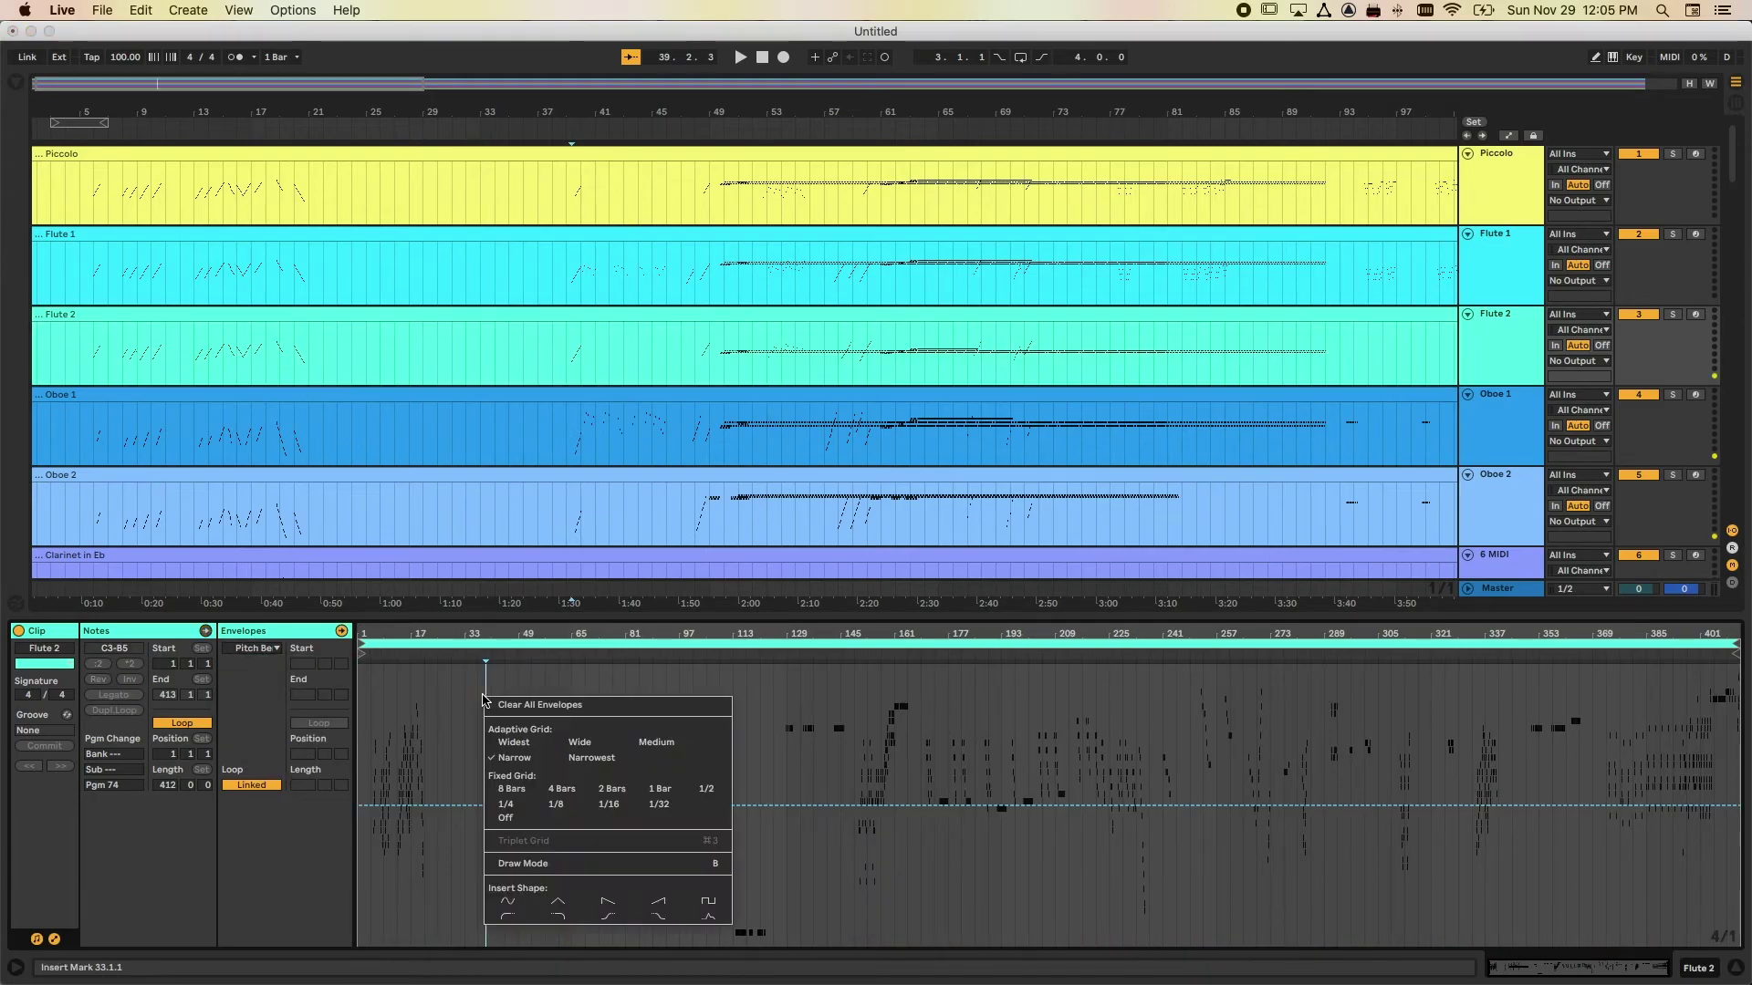
left_click(501, 706)
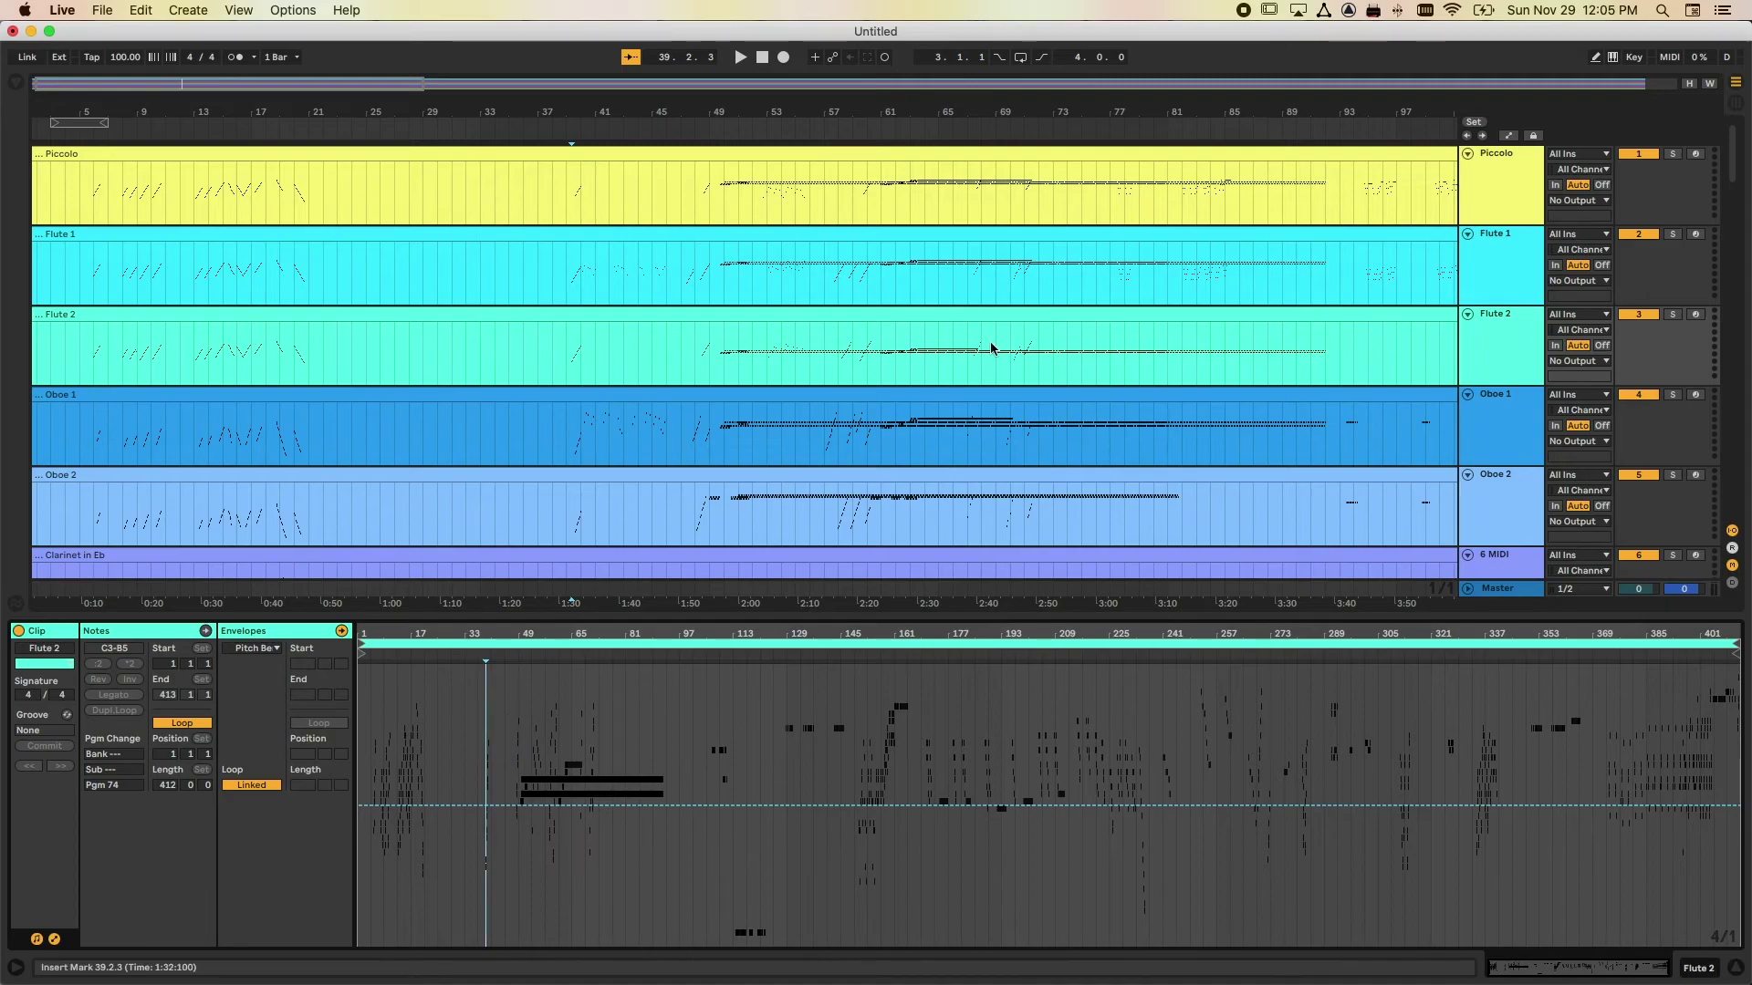
Open the Oboe 1 clip's envelopes, check which MIDI controllers are adjusted, and clear all of its envelopes
left_click(1049, 394)
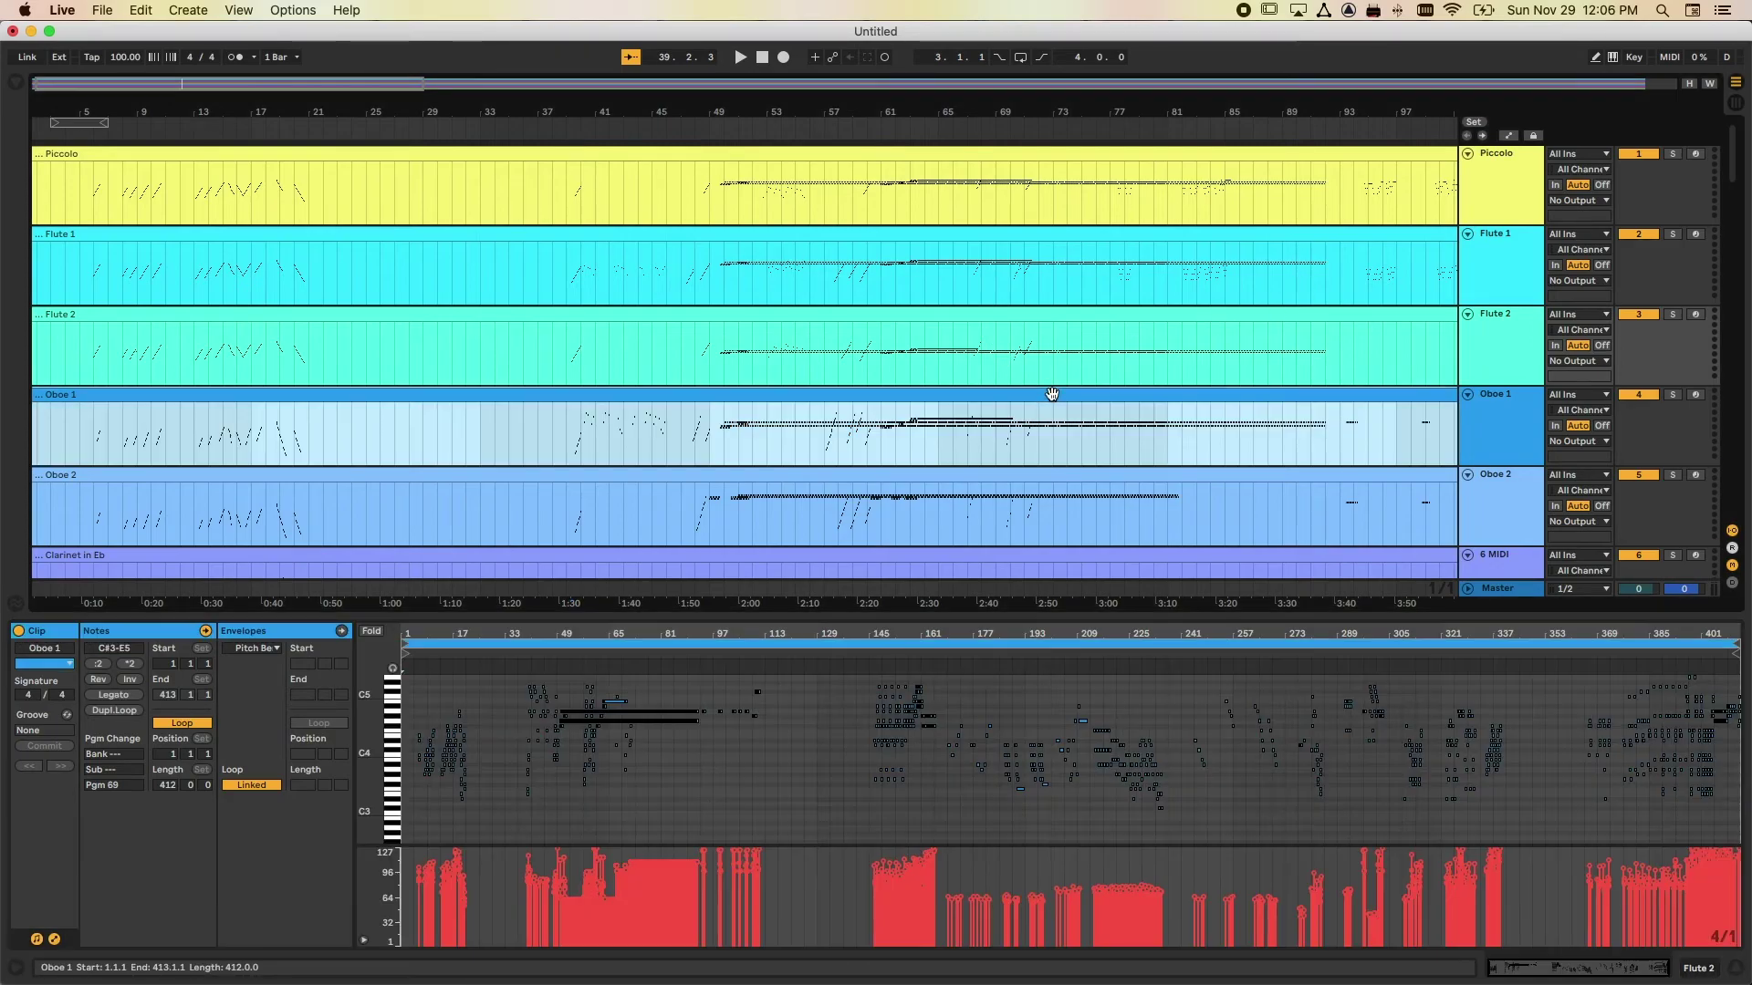
right_click(468, 691)
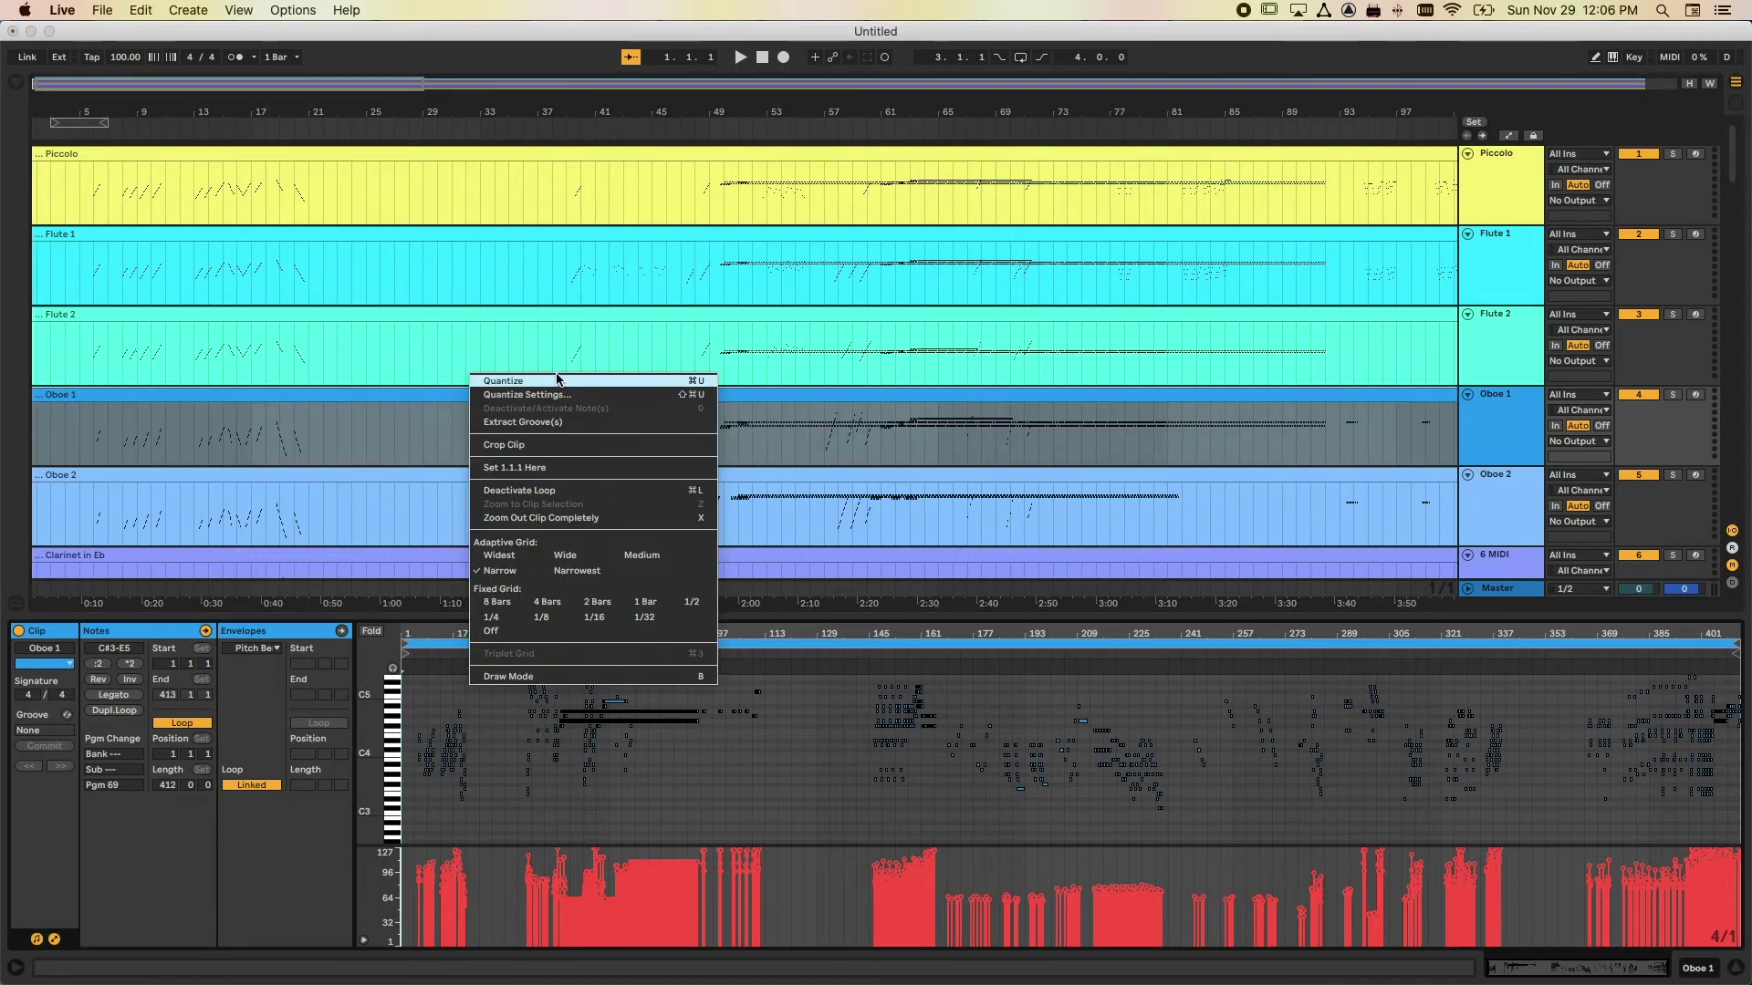
left_click(255, 676)
left_click(260, 648)
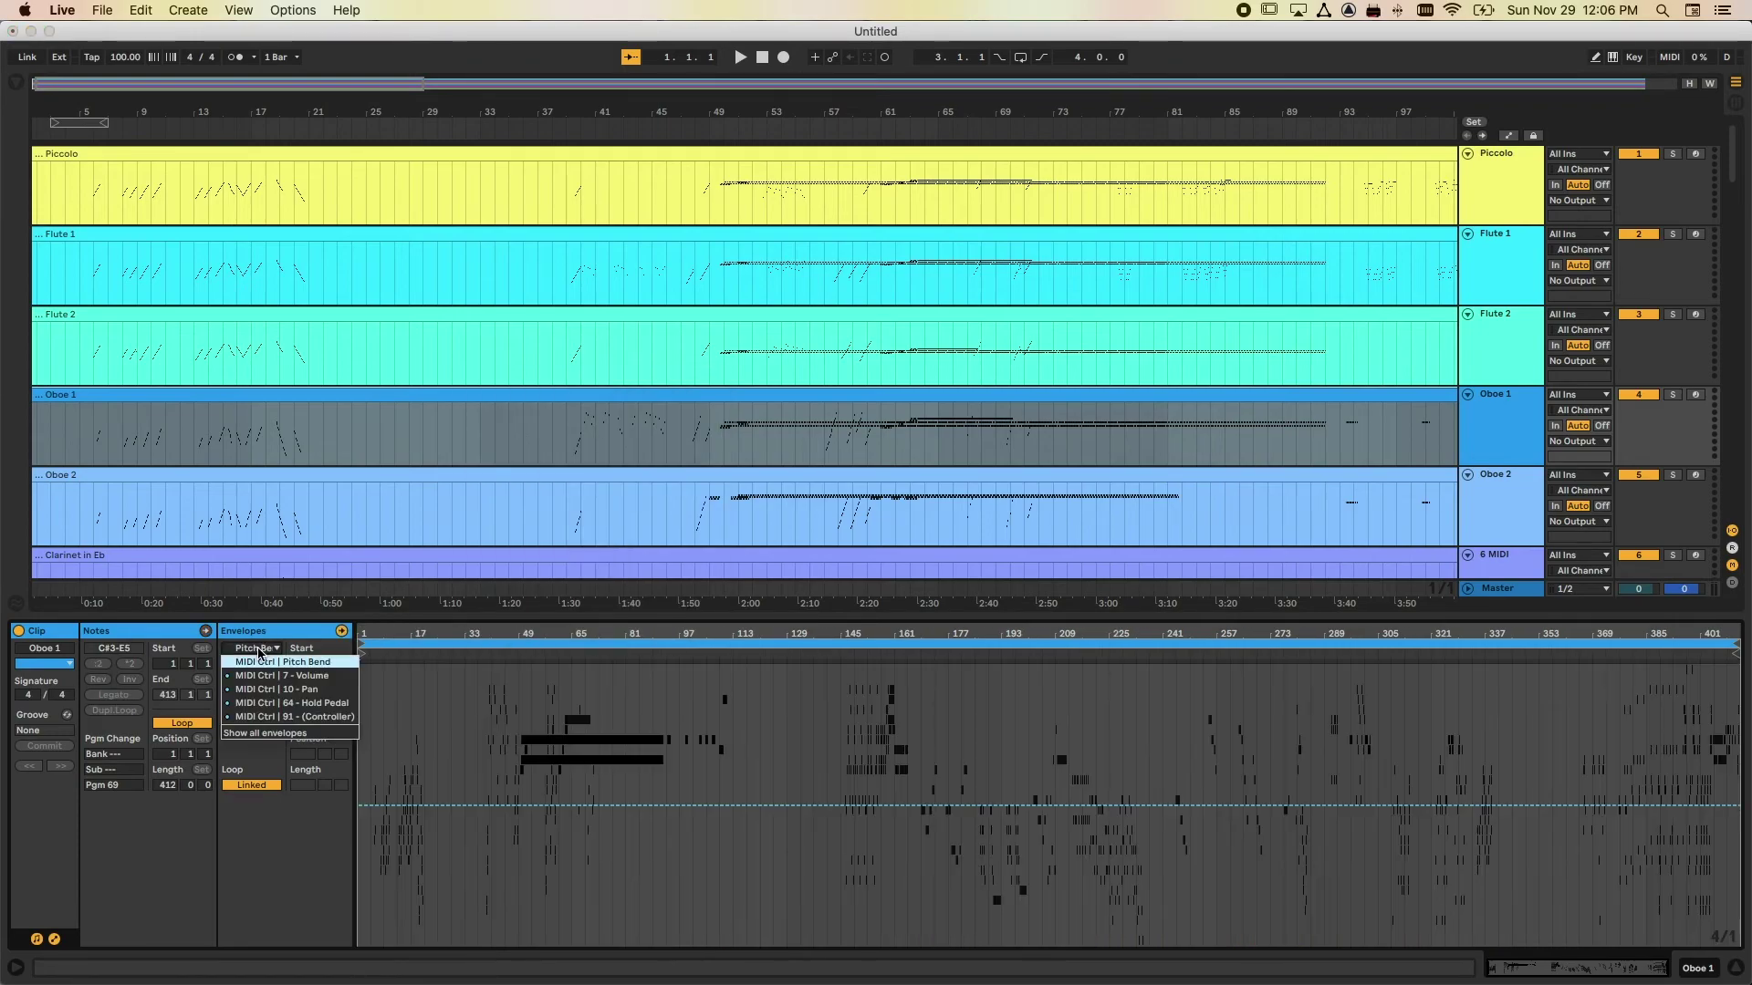
left_click(273, 633)
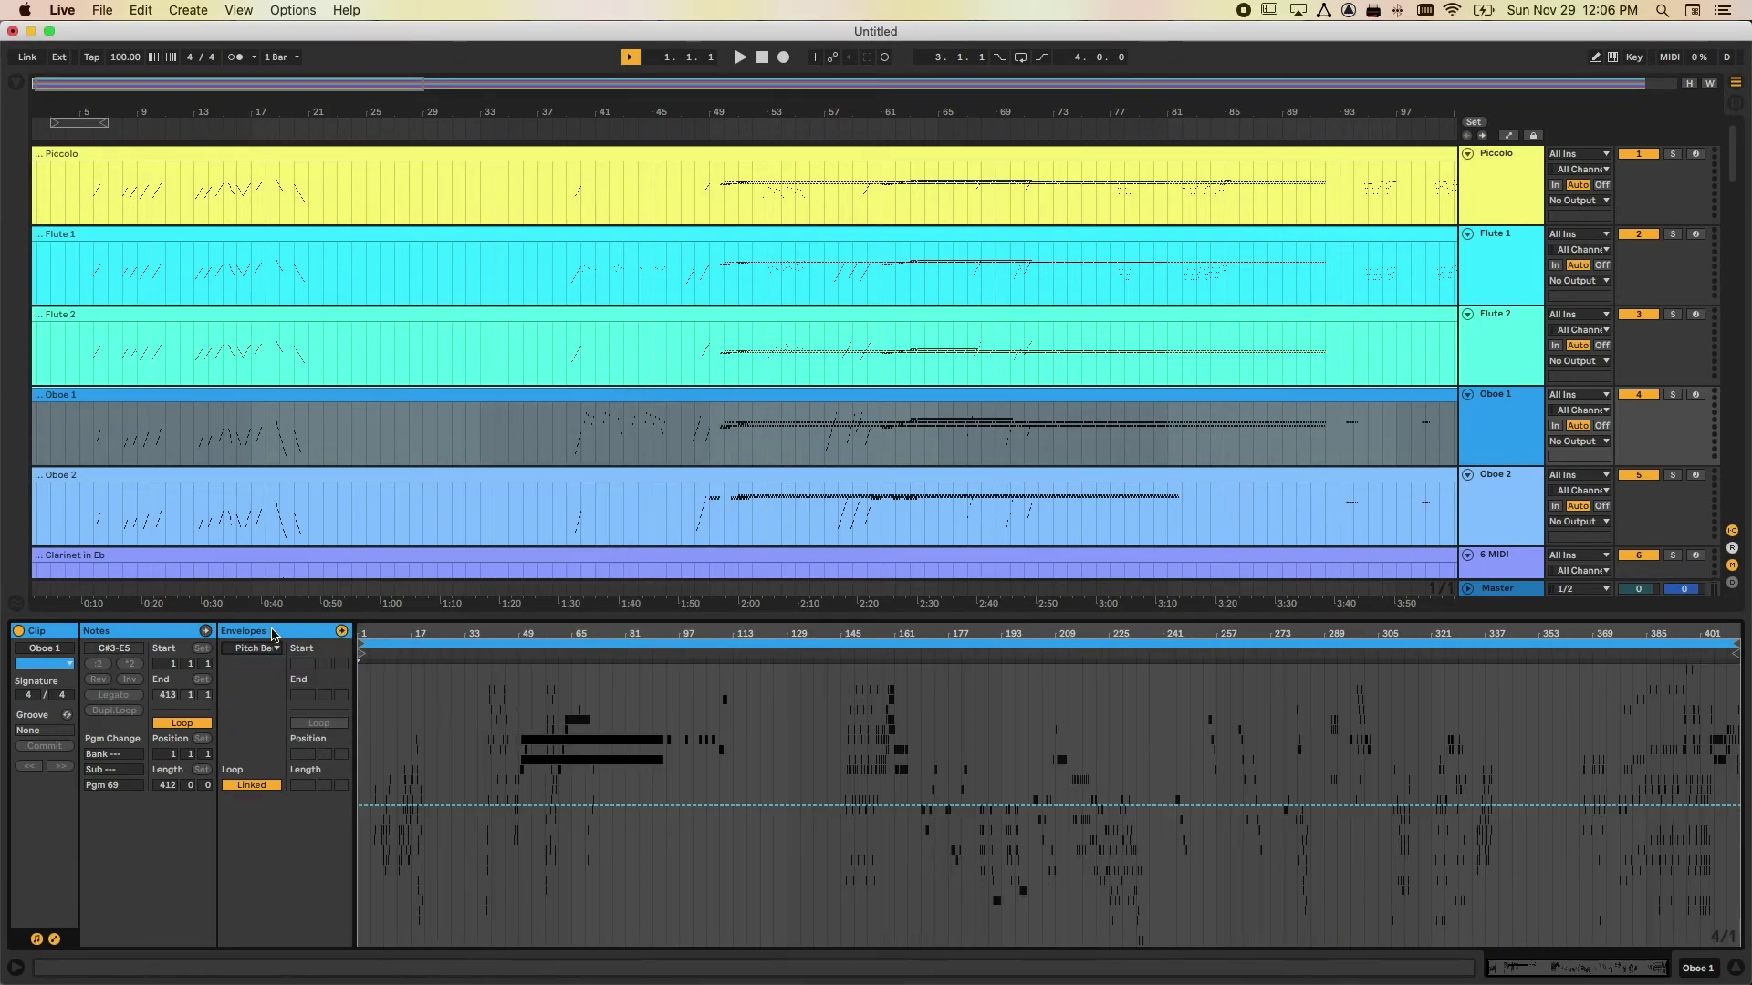
right_click(462, 709)
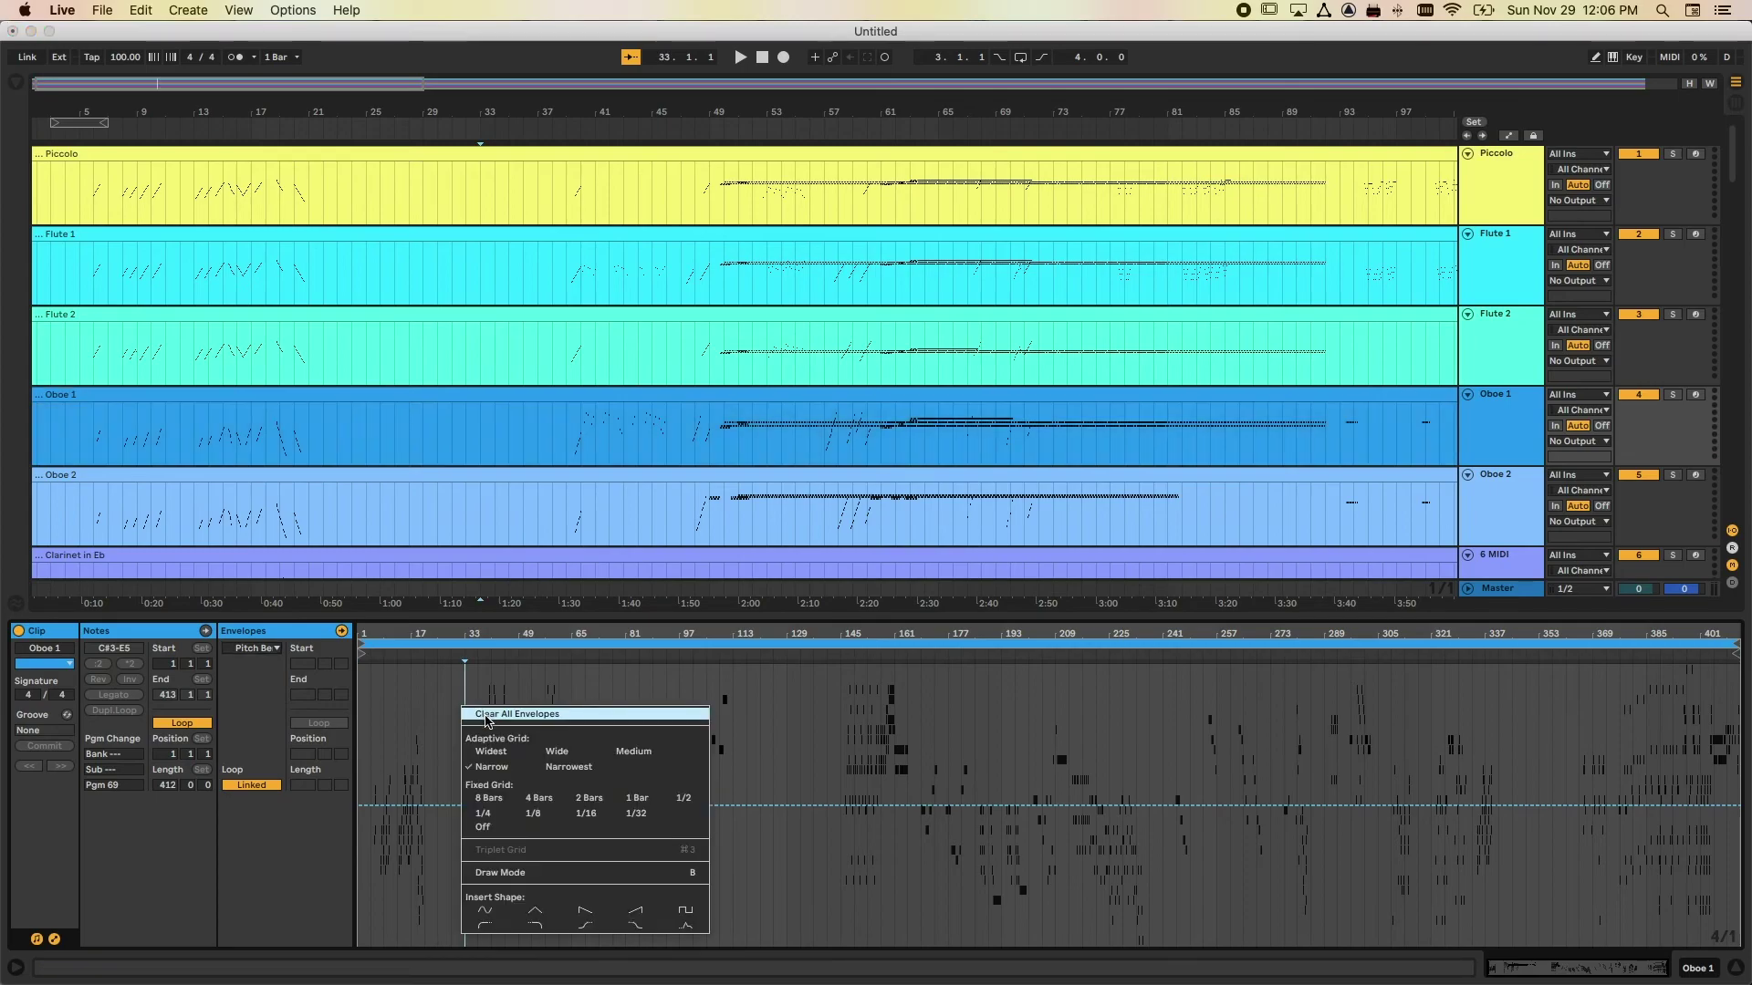
left_click(485, 717)
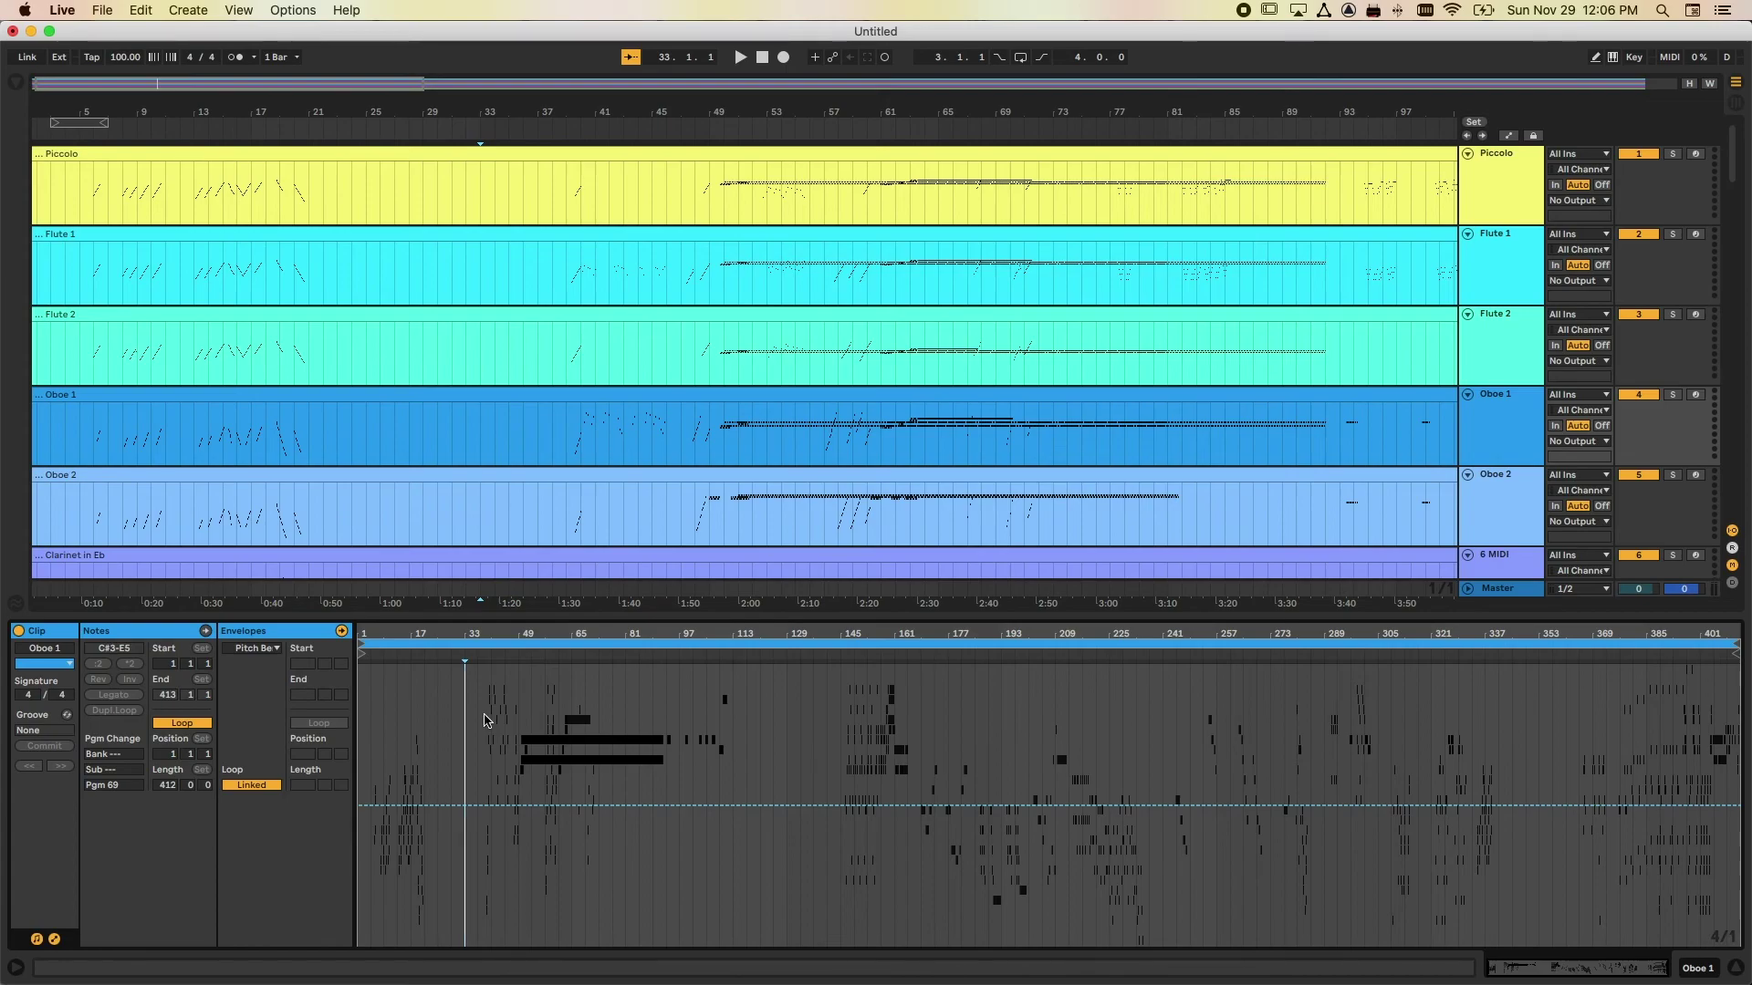
Check the Flute 1 clip's adjusted envelopes, switch its list to all envelopes, and browse the available MIDI controllers
left_click(817, 232)
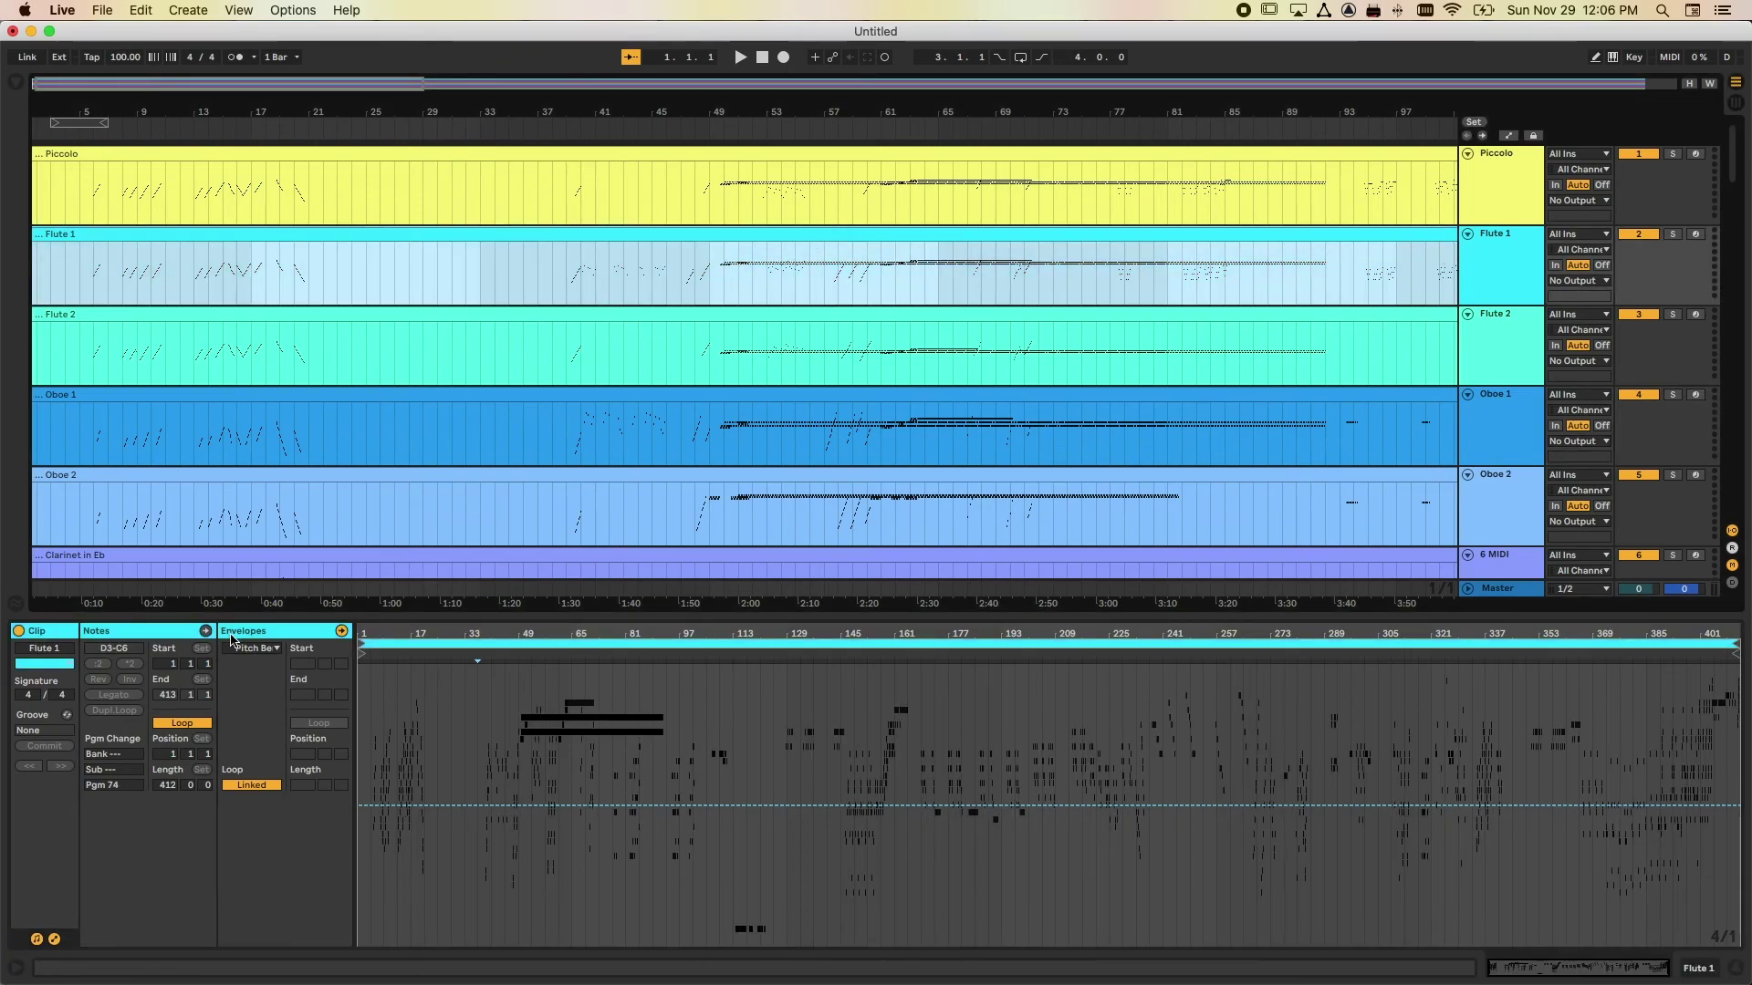
left_click(256, 648)
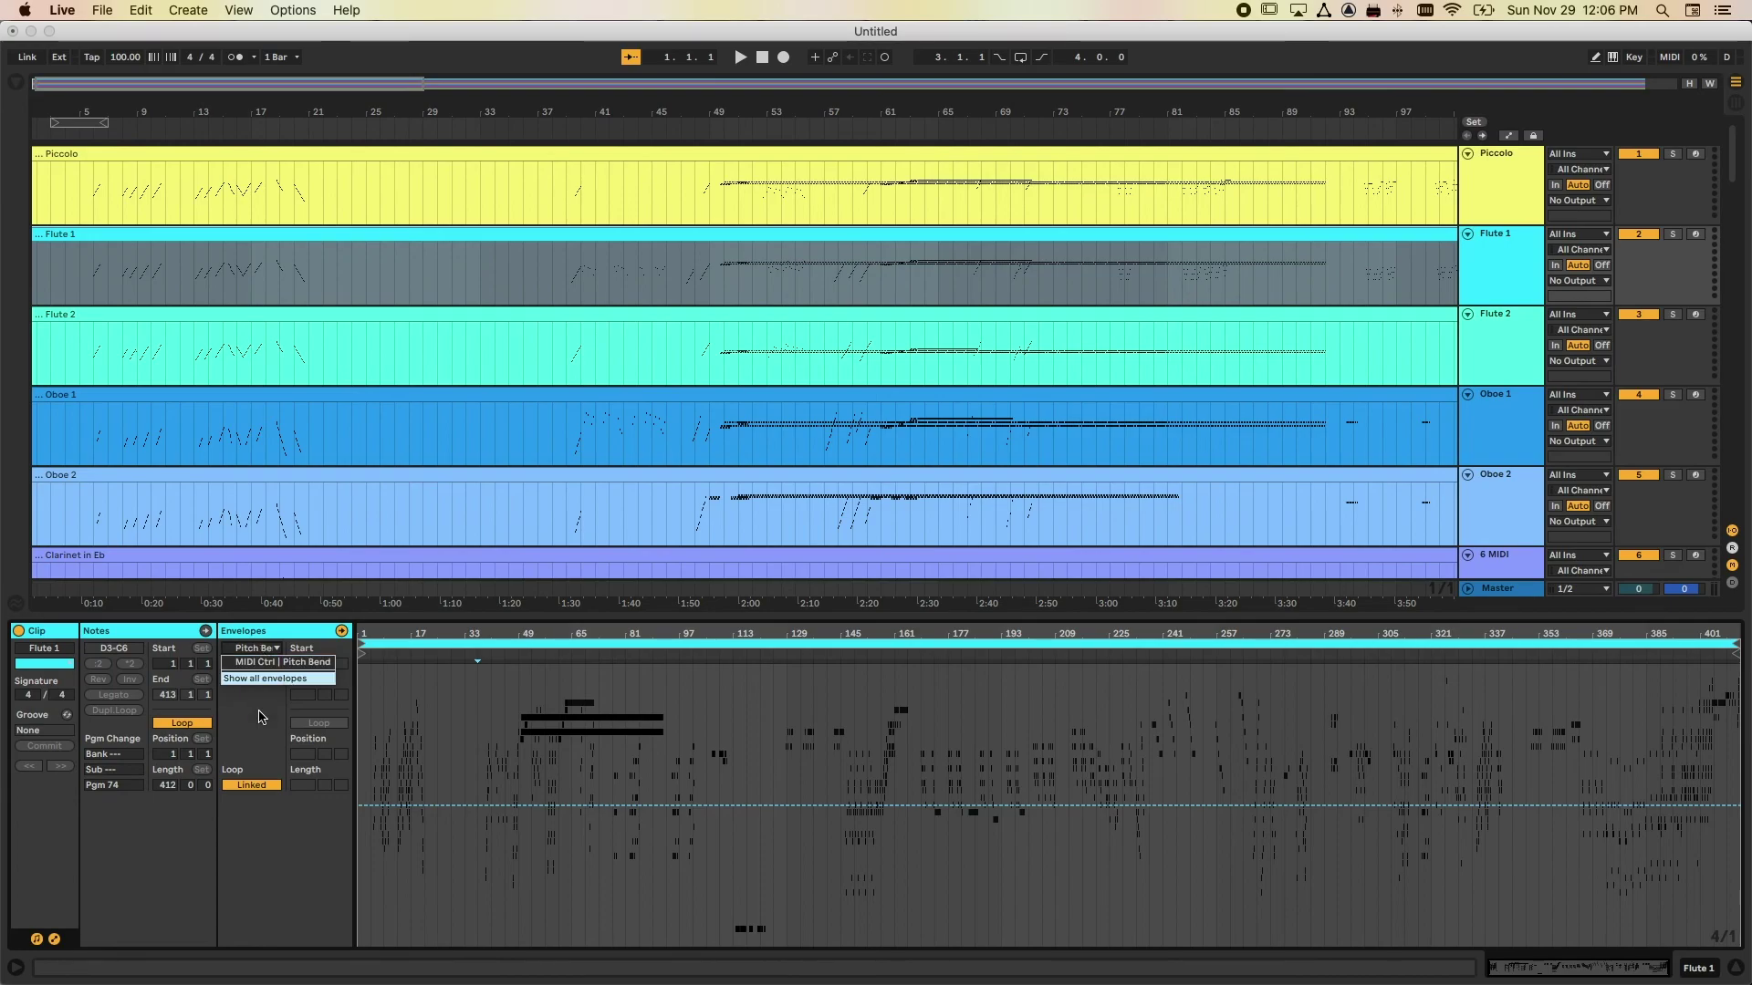
left_click(270, 680)
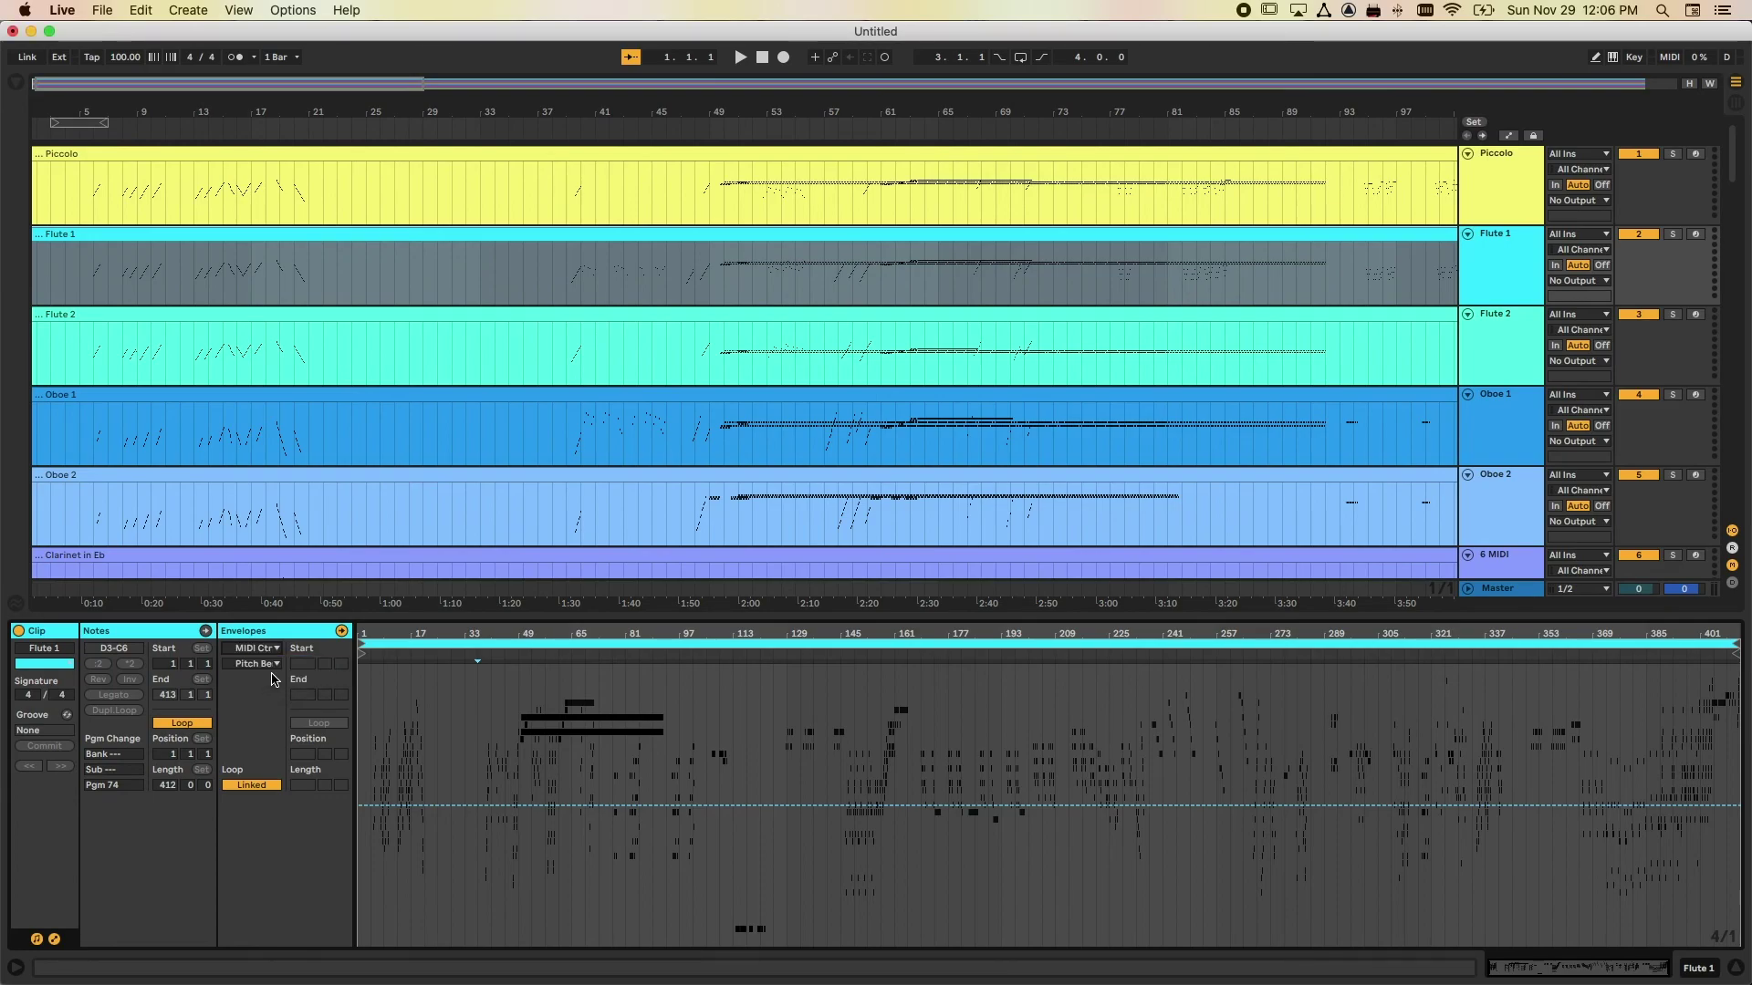
left_click(264, 665)
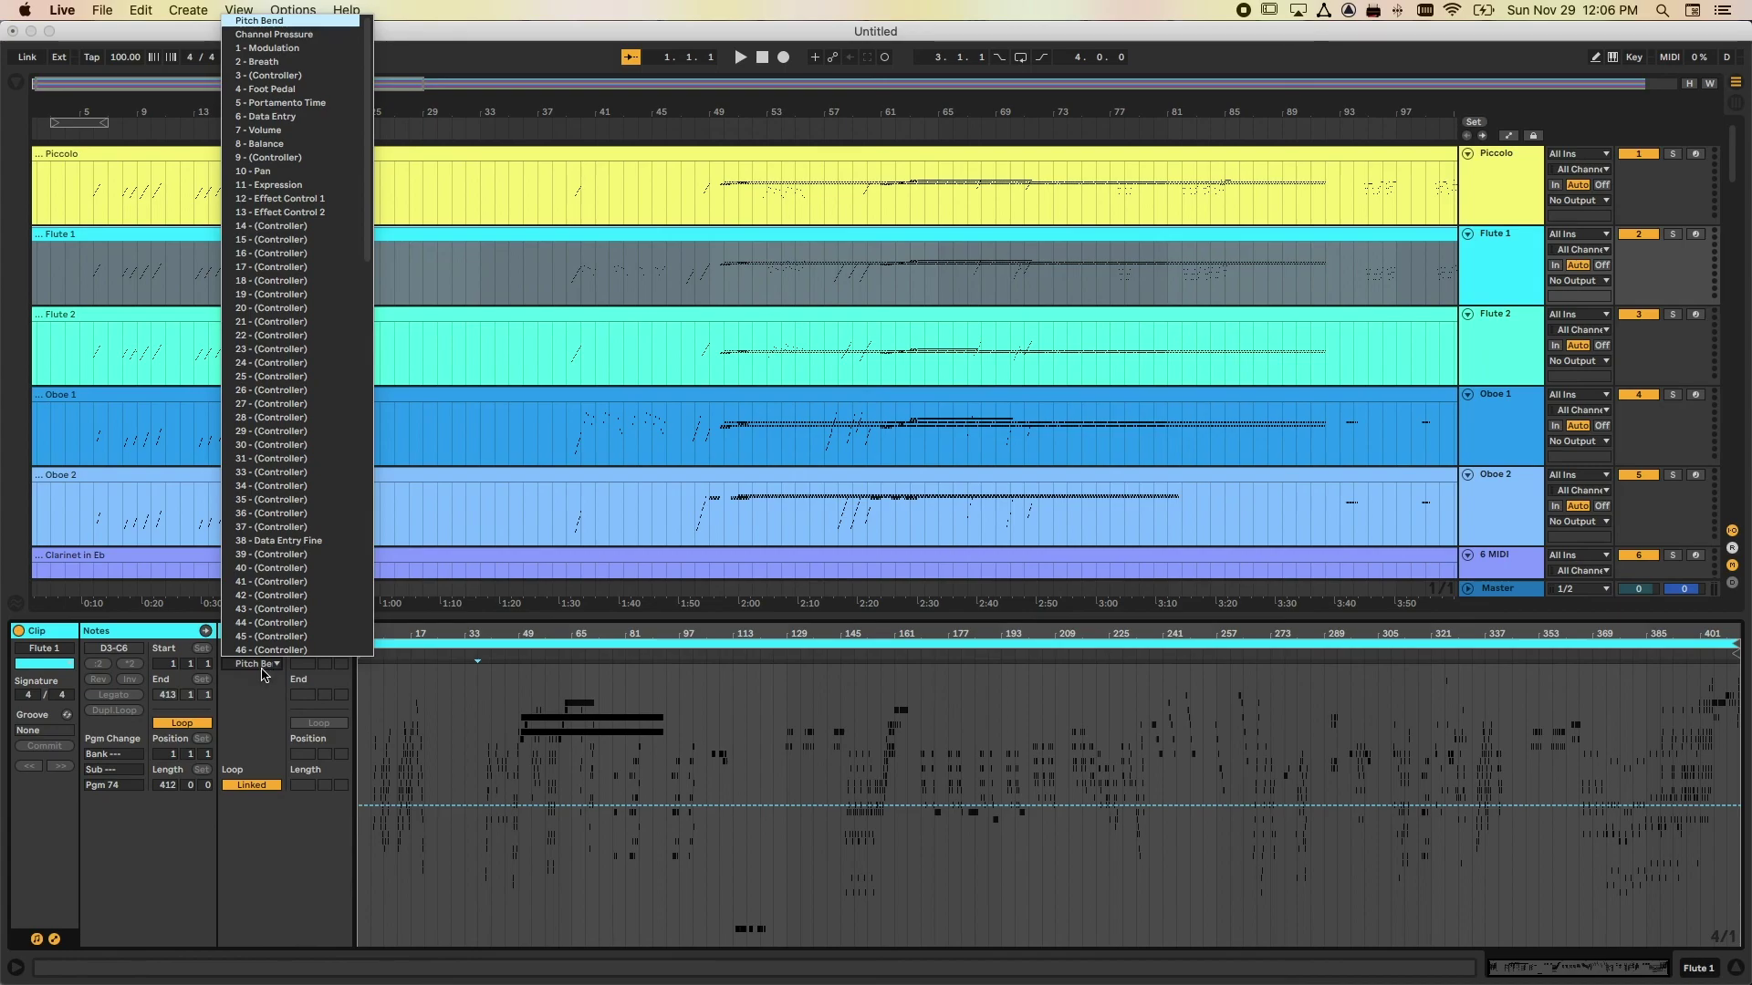
scroll(300, 183, "down", 15)
scroll(300, 194, "up", 15)
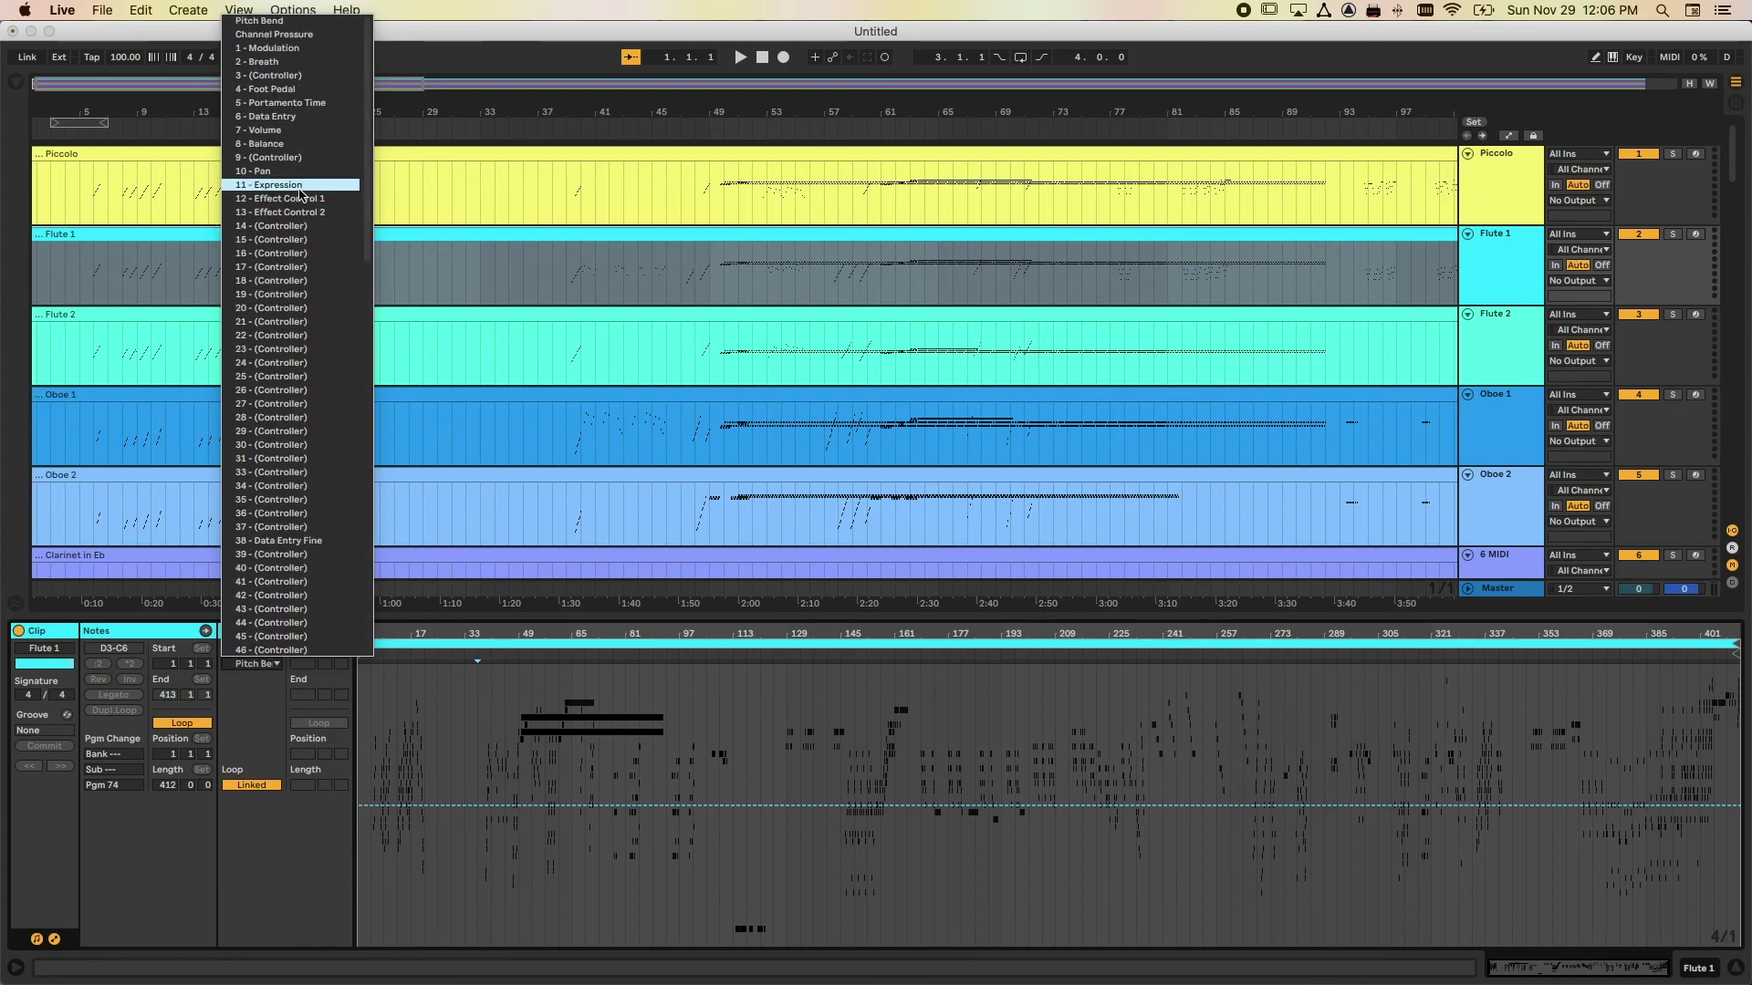
left_click(249, 691)
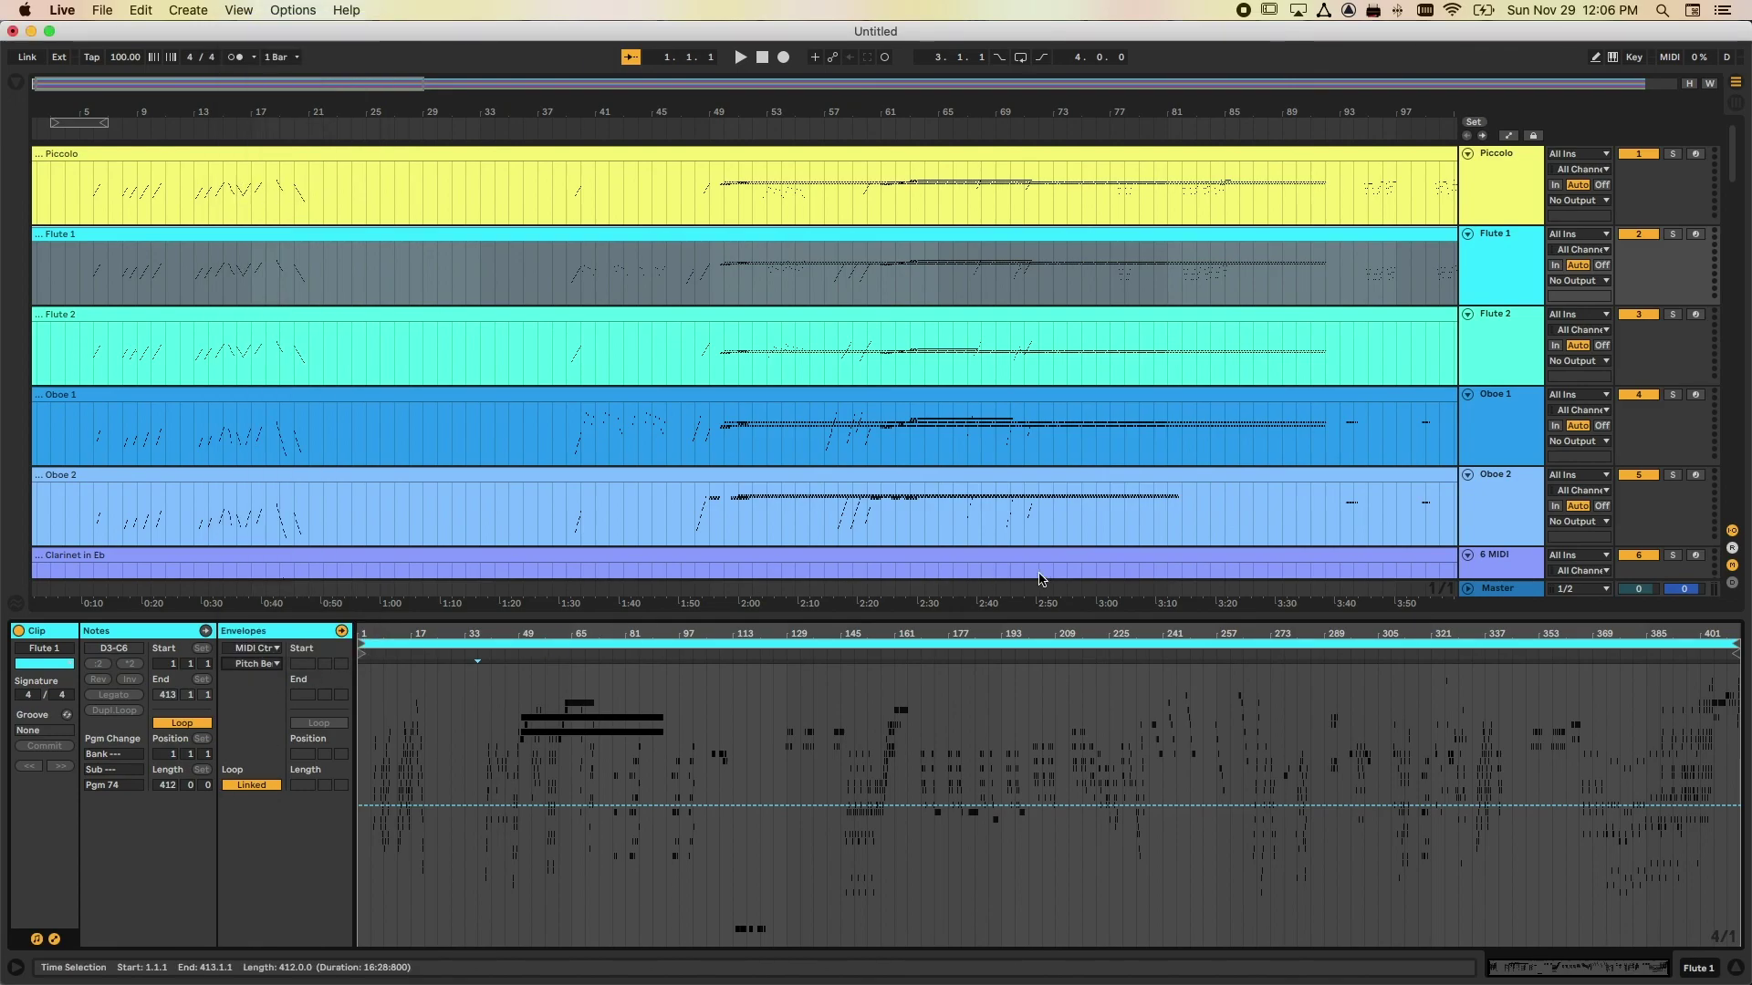